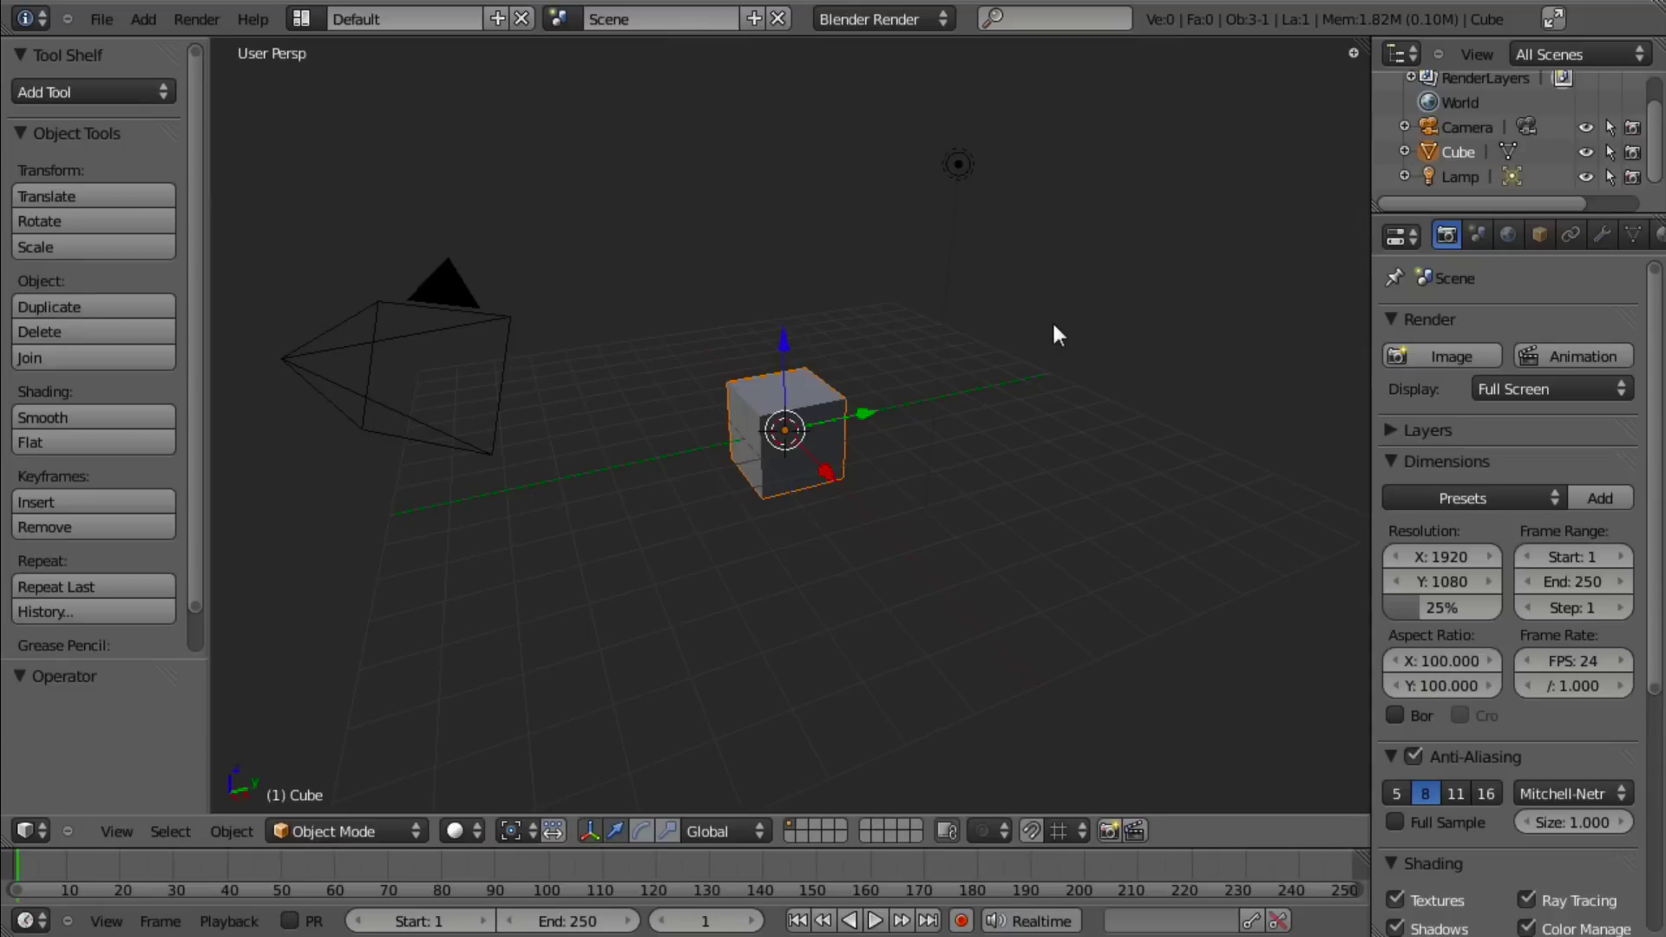
Step: In Photoshop, create a new 250×250 px, 72 ppi white document named reptile_scales_alpha
{"action": "key", "text": "alt+Tab"}
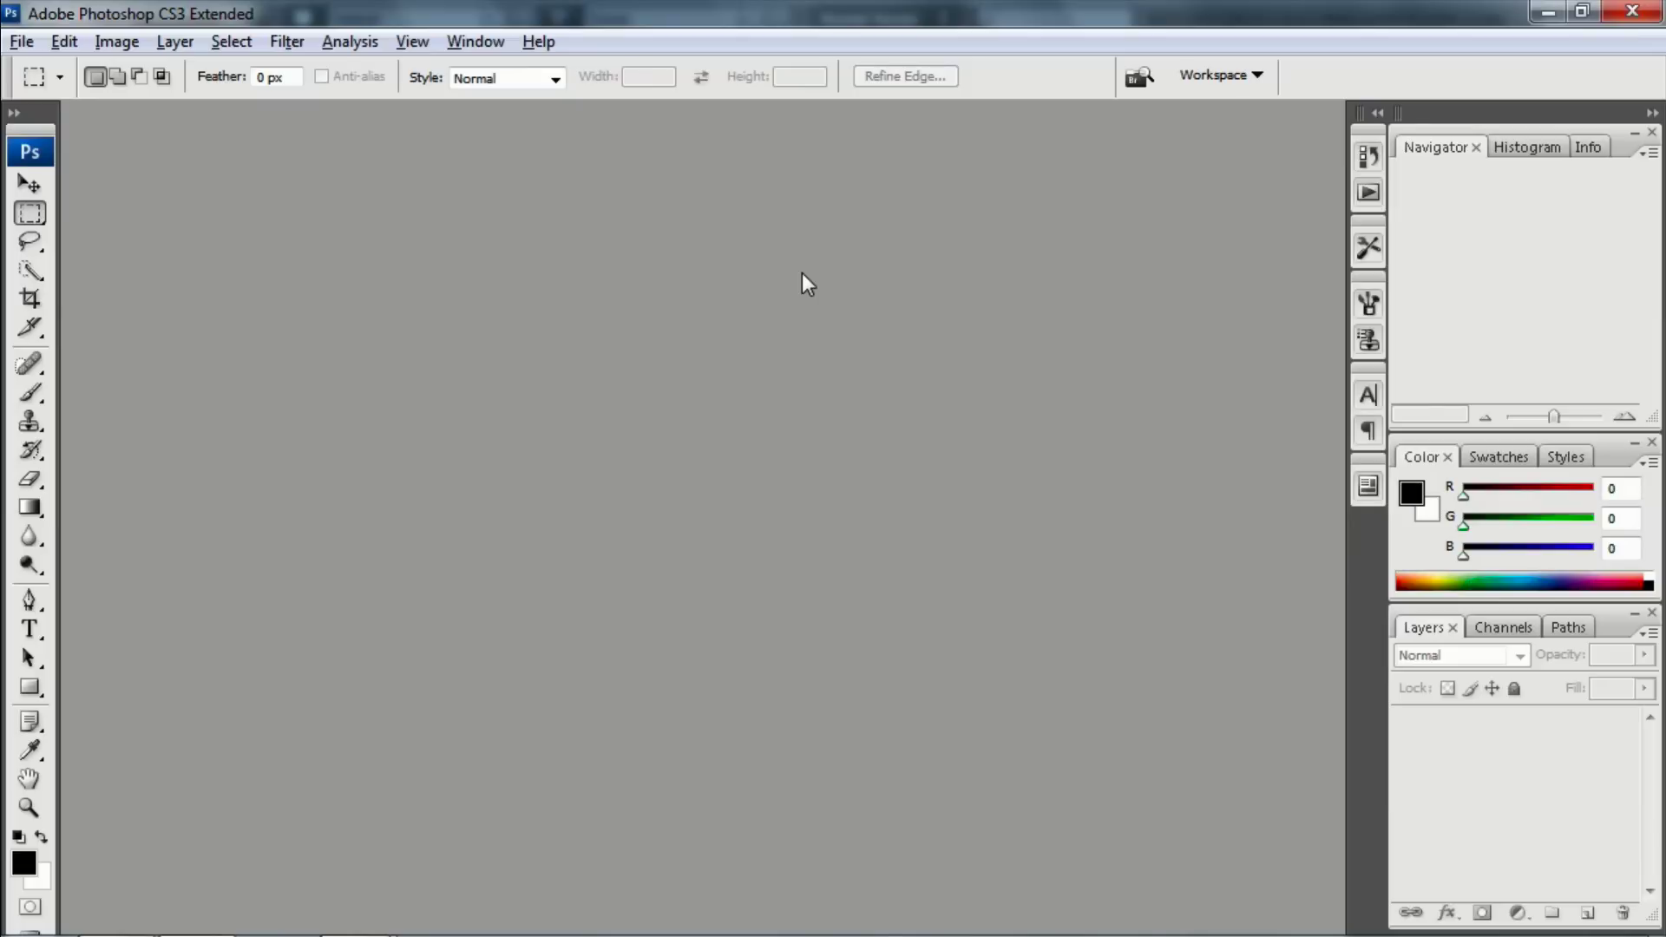
{"action": "key", "text": "ctrl+n"}
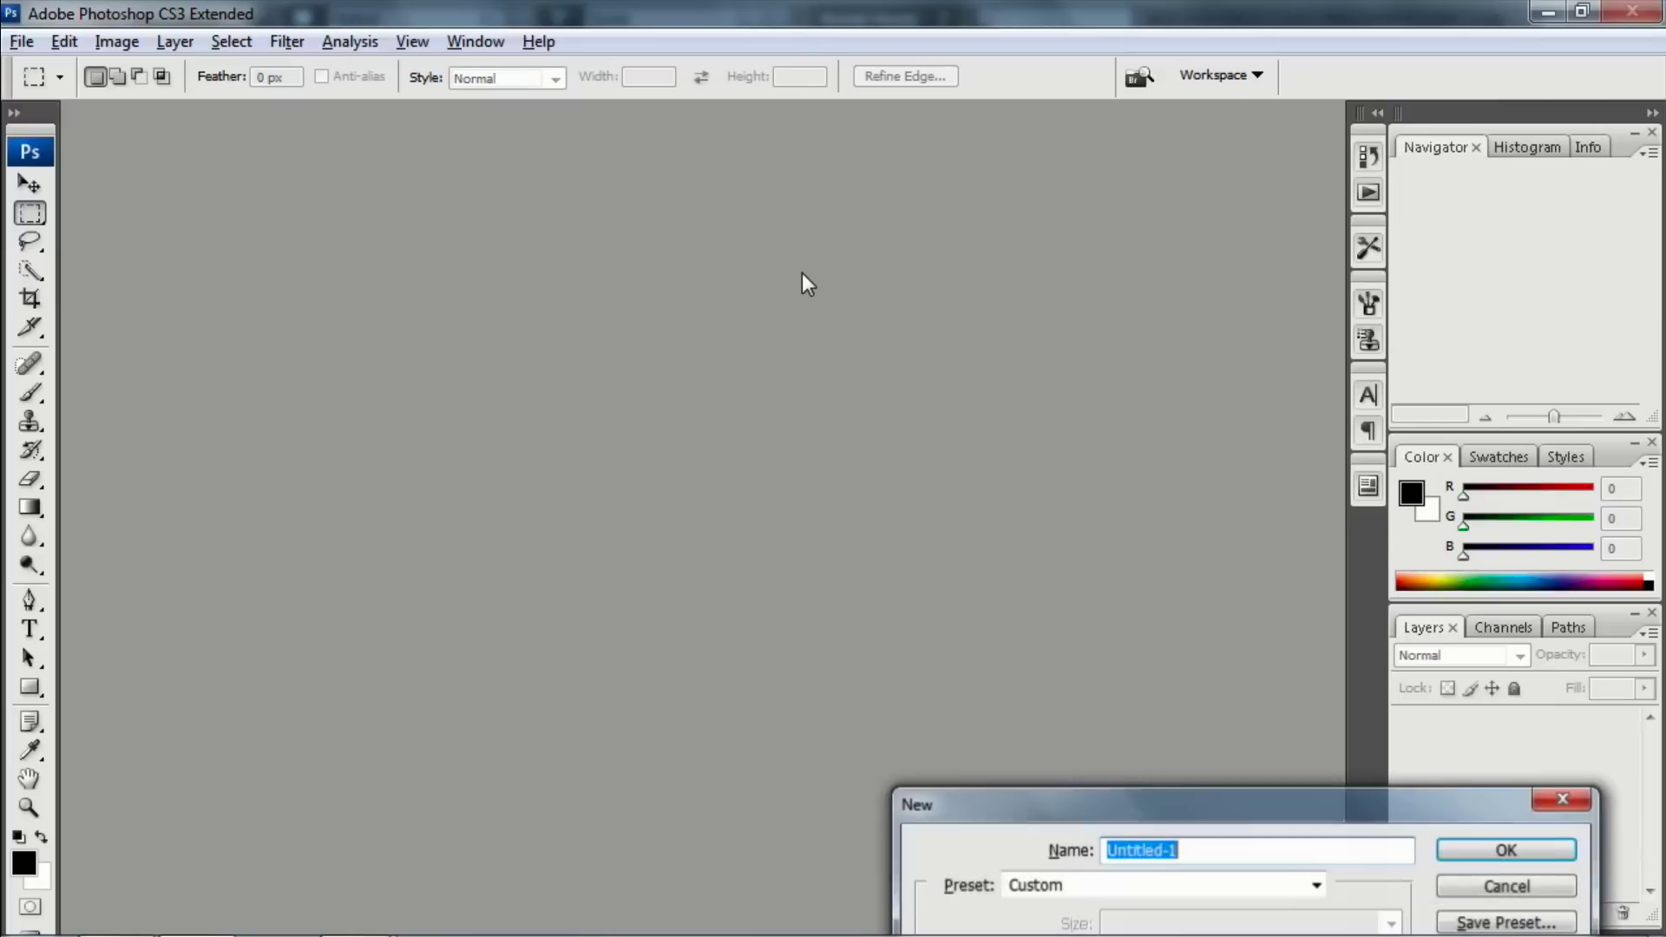
{"action": "left_click_drag", "start_coordinate": [1095, 785], "coordinate": [662, 156]}
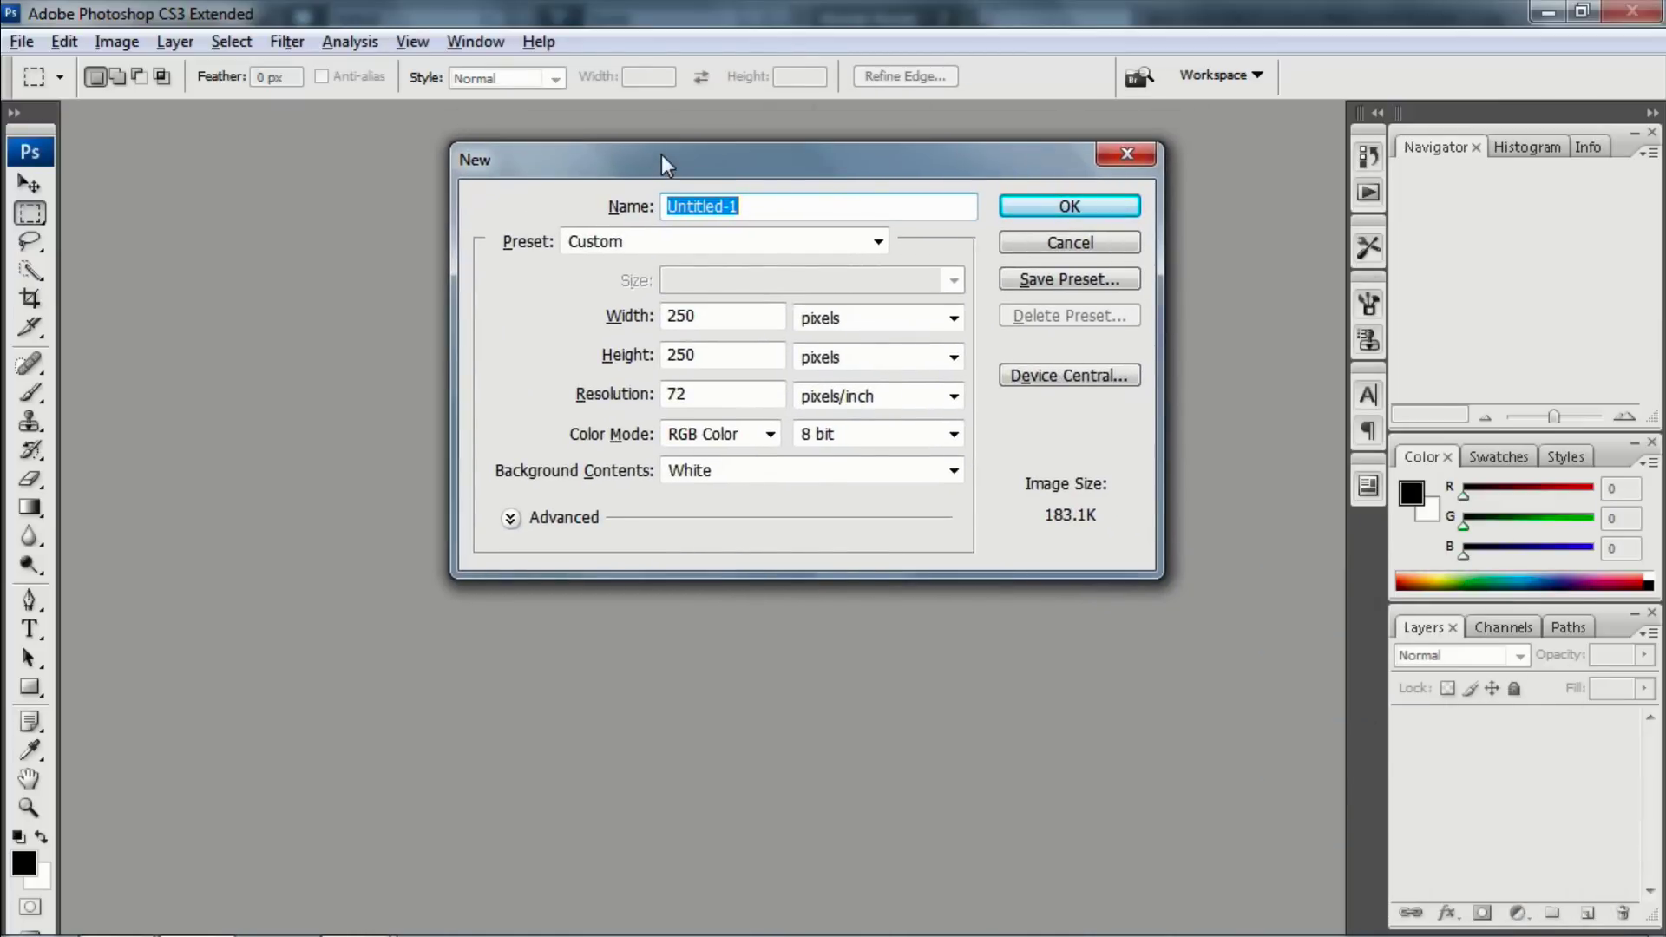
{"action": "type", "text": "reptile_scales_"}
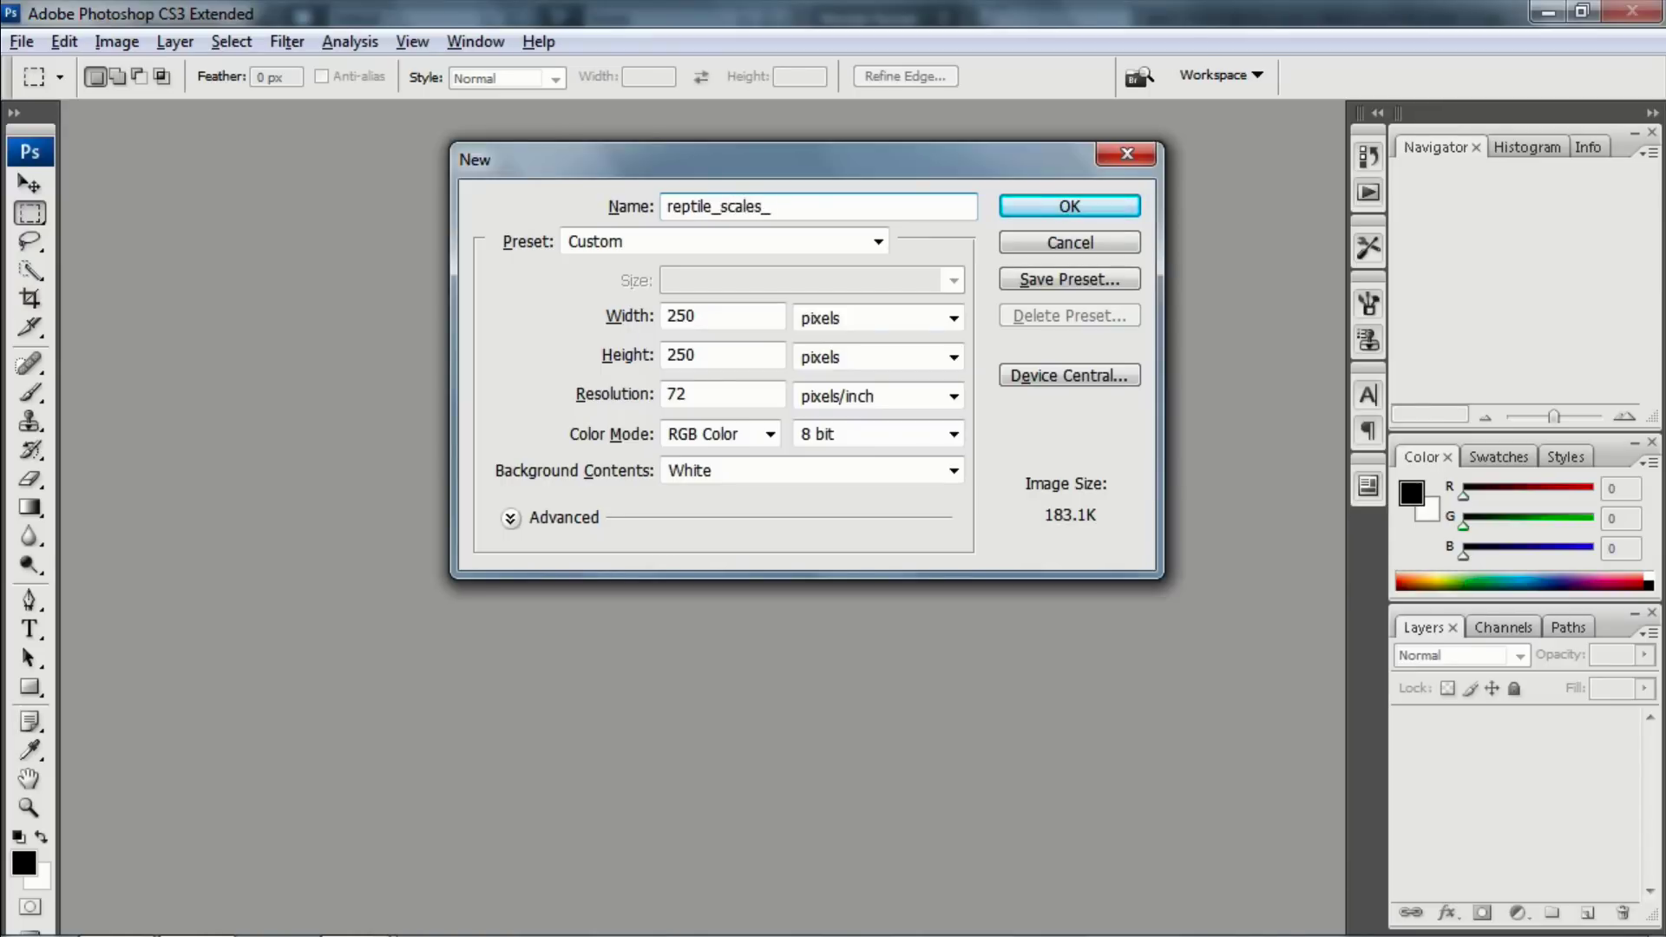
{"action": "type", "text": "alpha"}
{"action": "left_click", "coordinate": [1061, 208]}
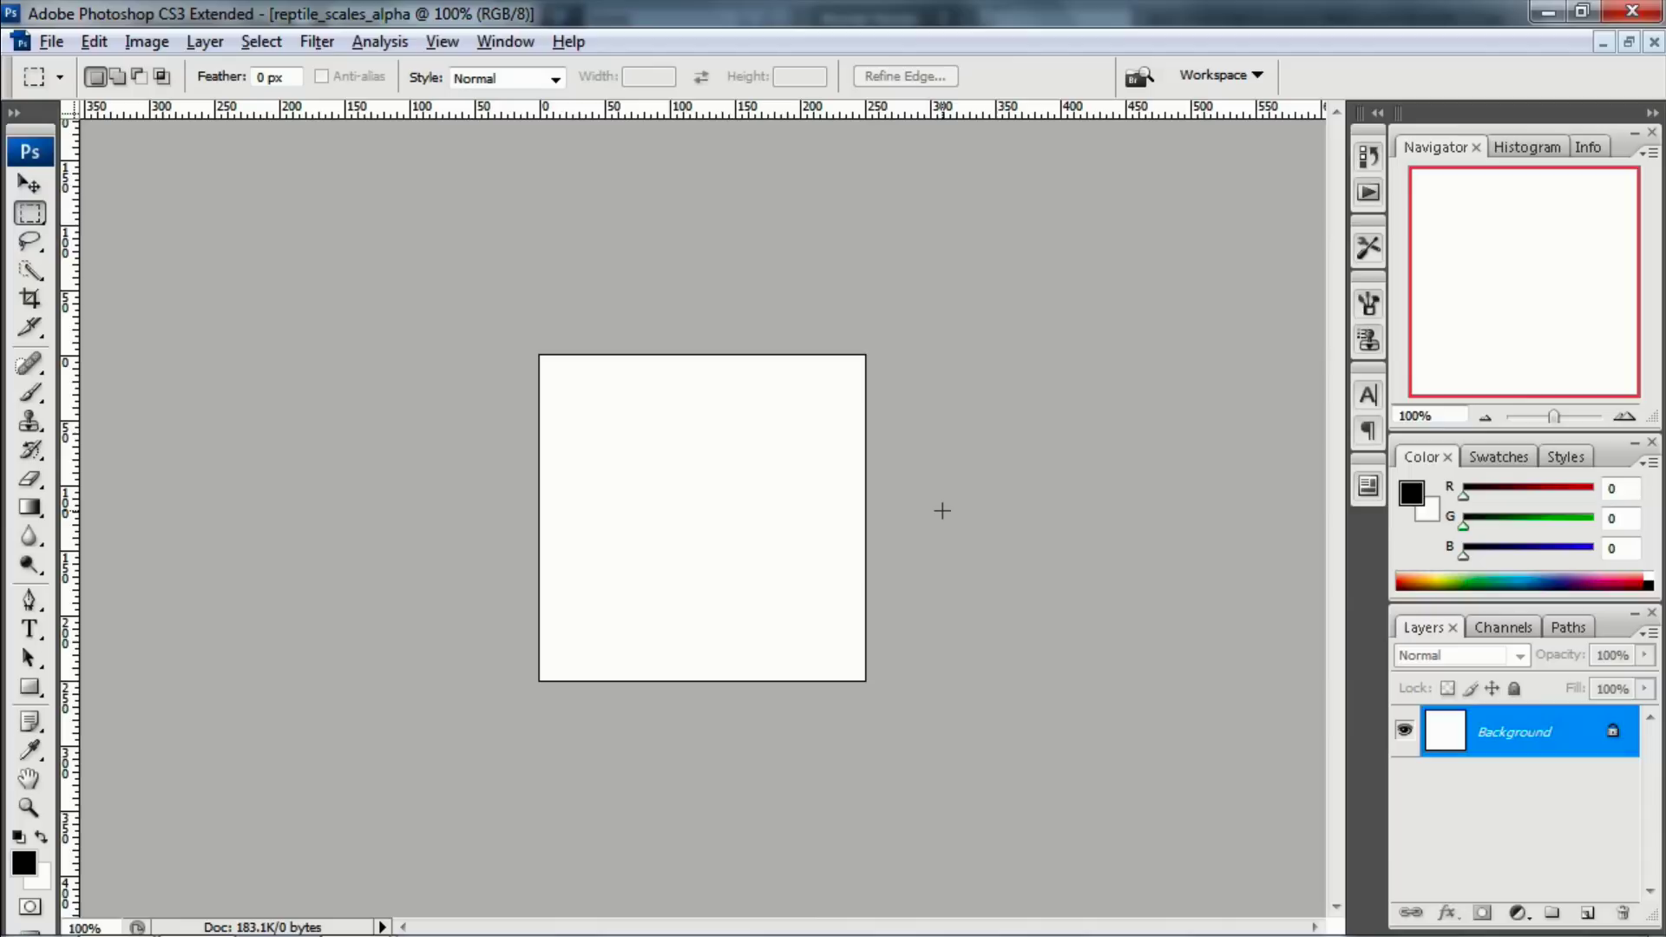
Step: Fill the background black and draw a white circle near the centre on new Layer 1
{"action": "key", "text": "alt+BackSpace"}
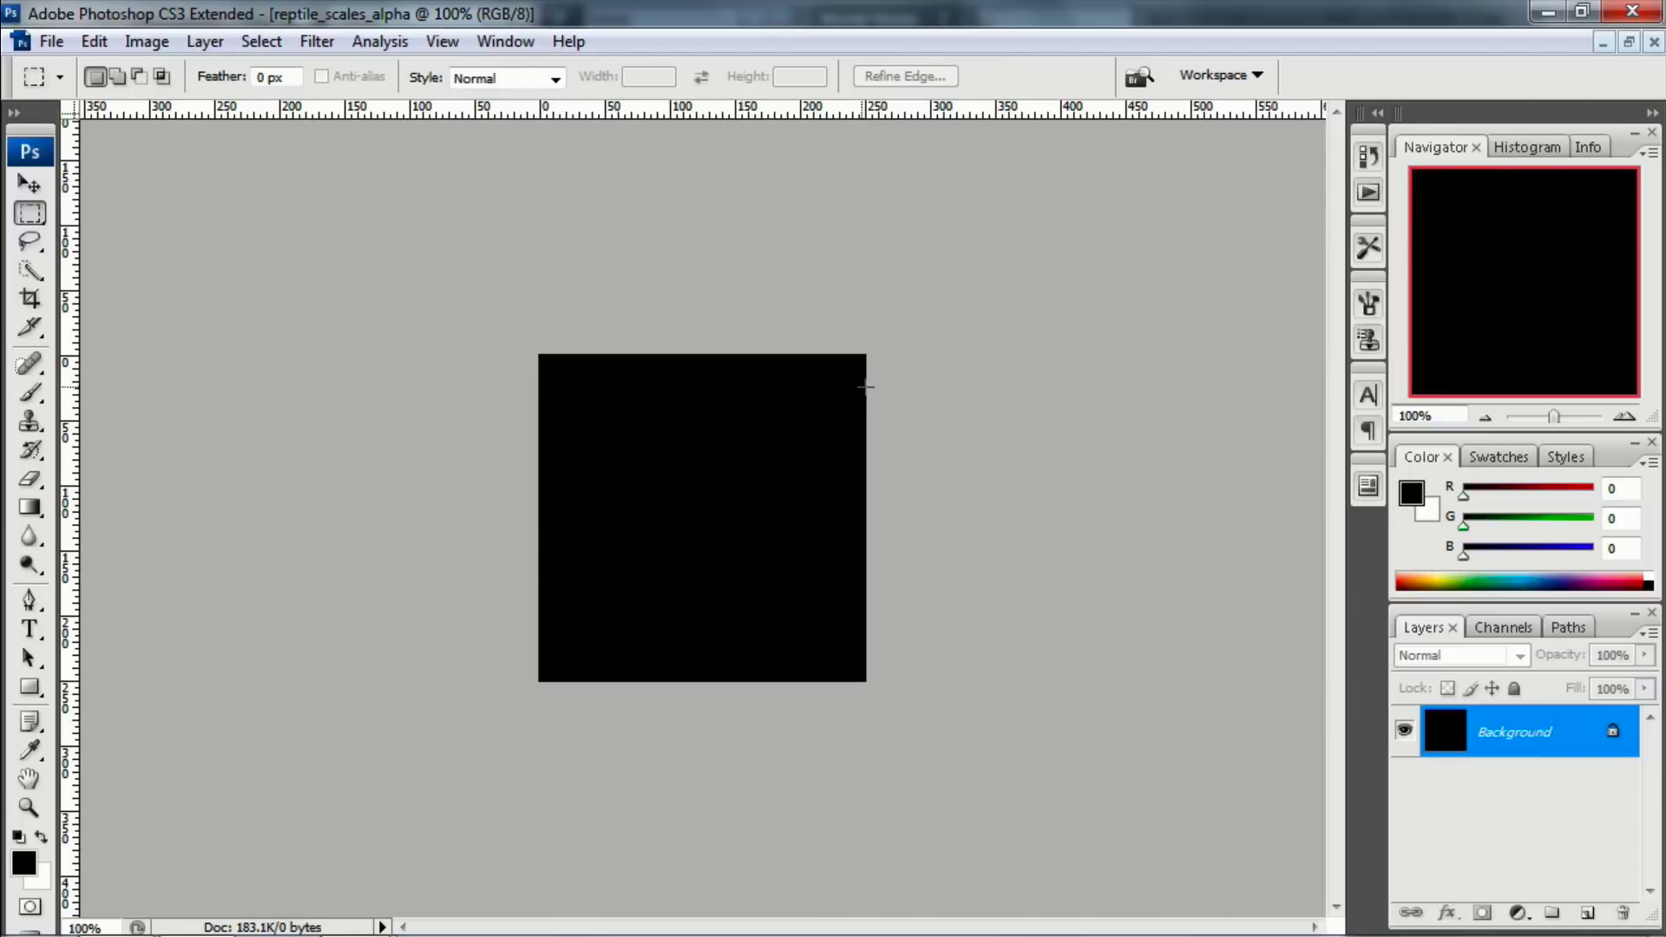
{"action": "left_click", "coordinate": [1587, 916]}
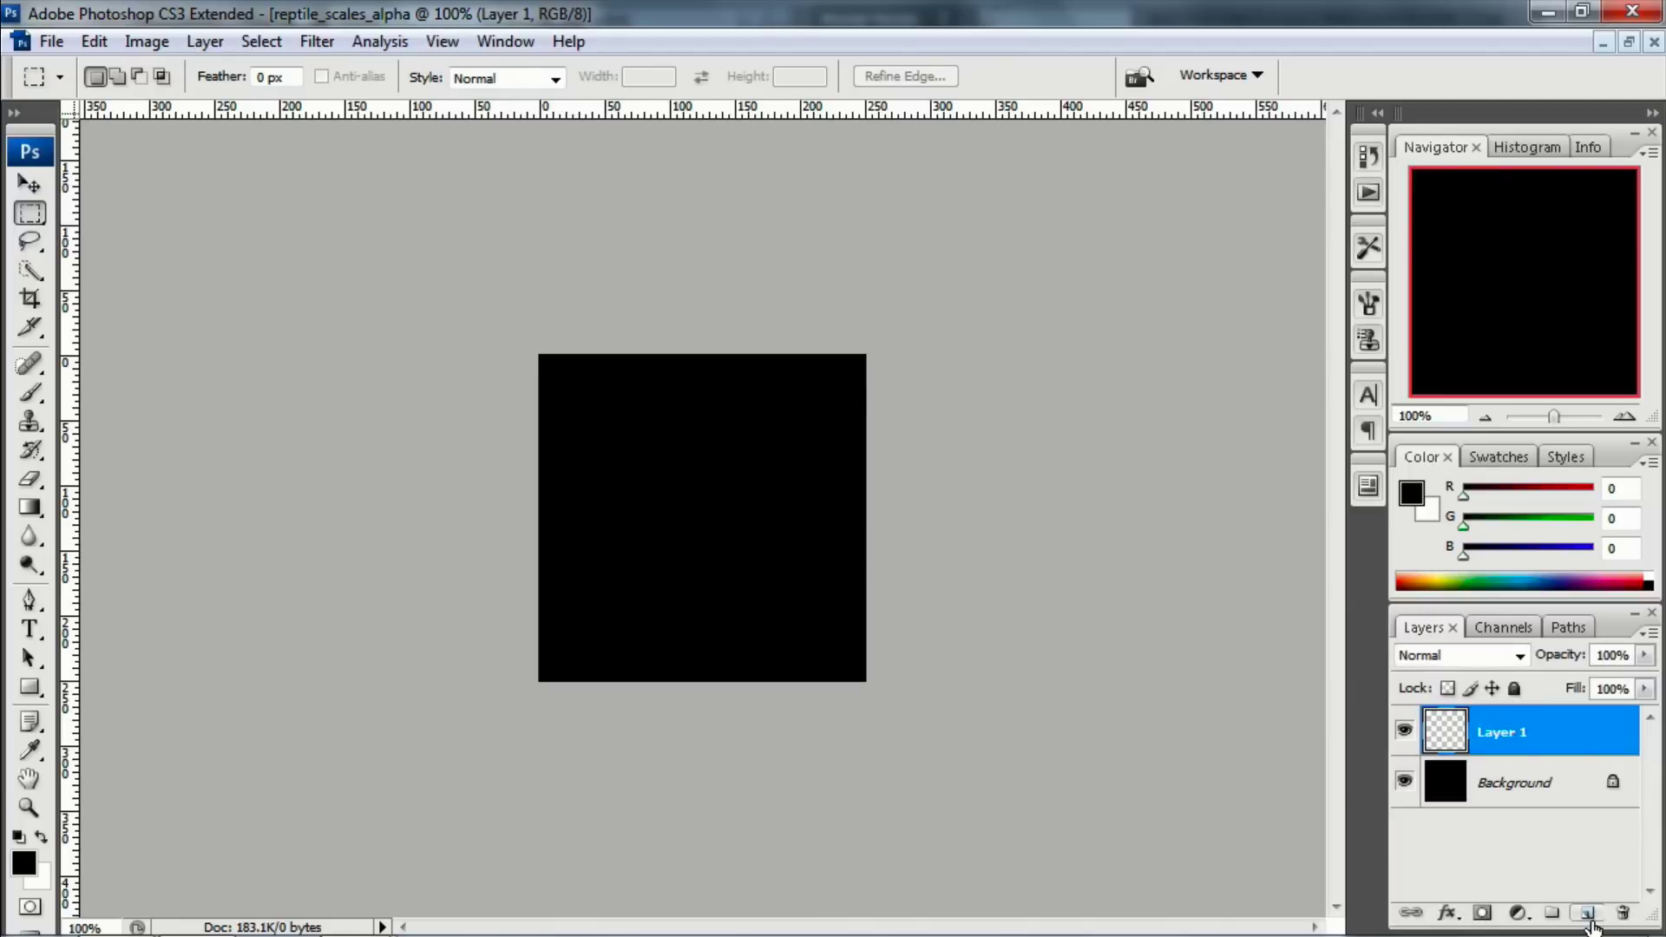
{"action": "key", "text": "shift+m"}
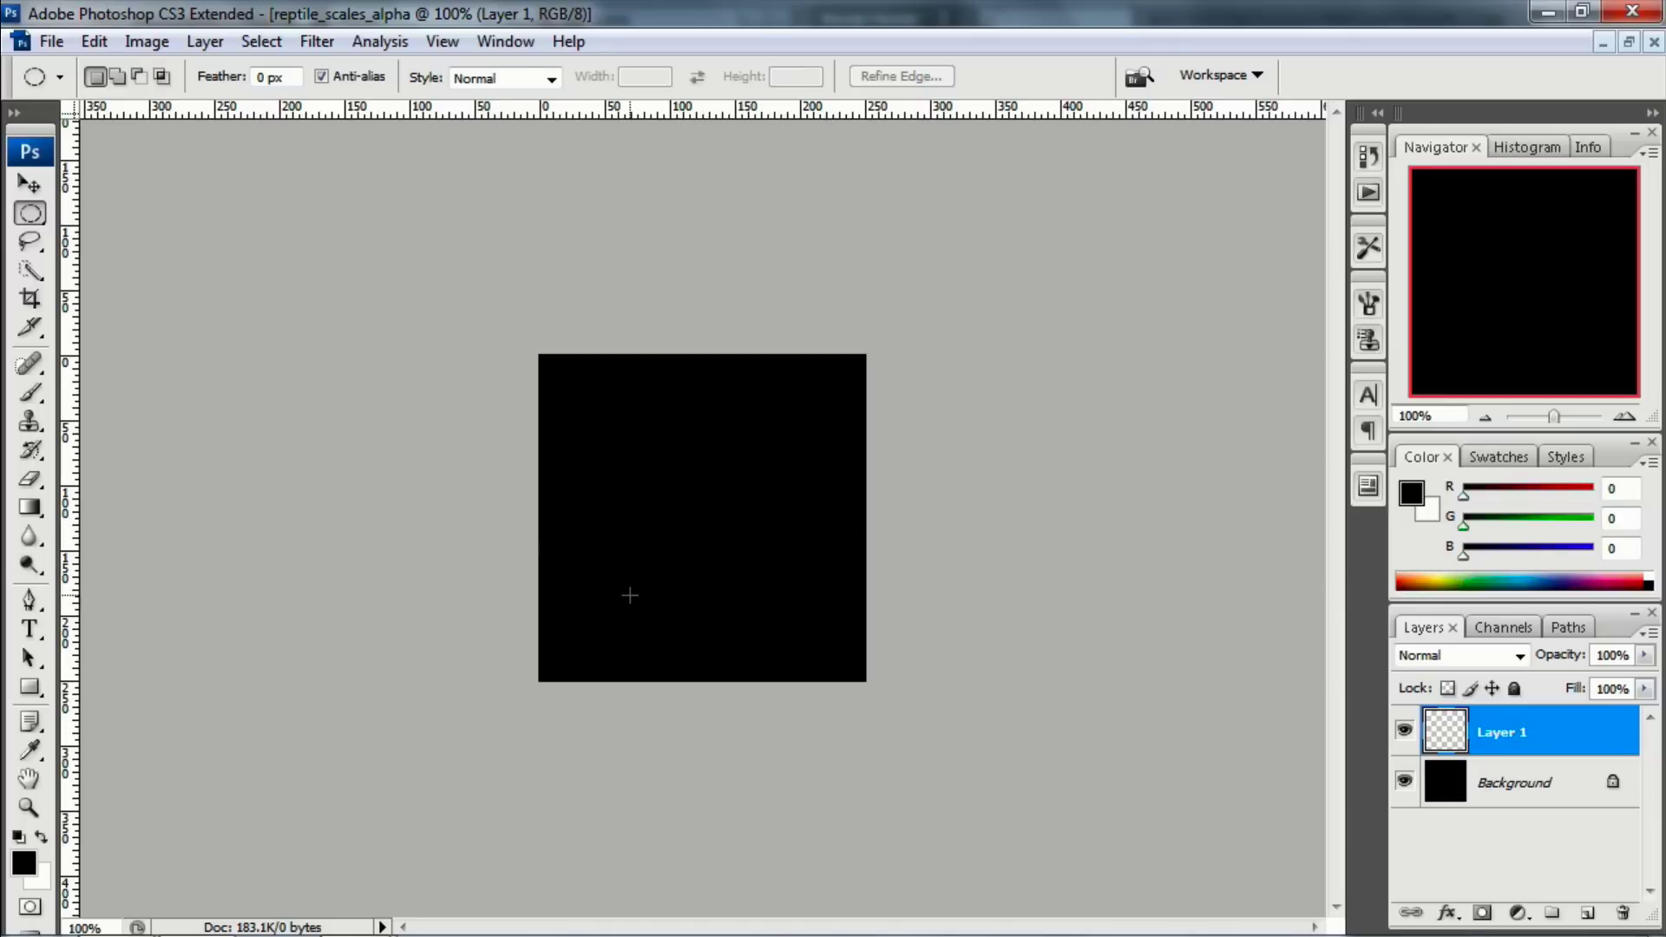
{"action": "key", "text": "x"}
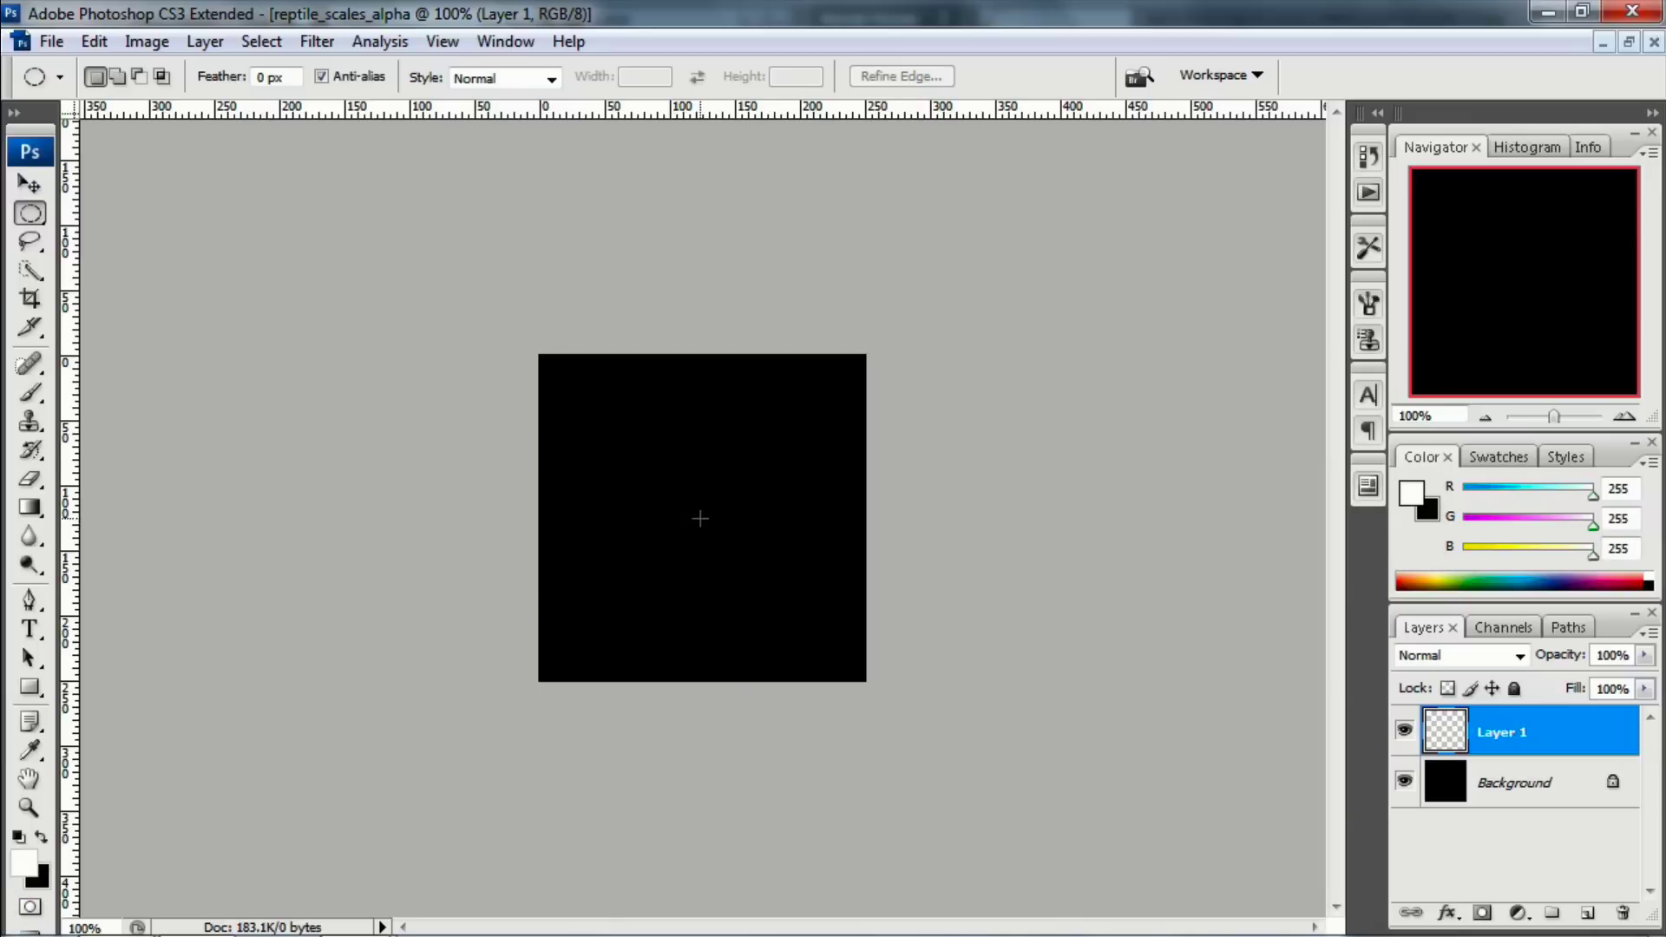
{"action": "mouse_move", "coordinate": [688, 508]}
{"action": "left_mouse_down"}
{"action": "mouse_move", "coordinate": [747, 612]}
{"action": "mouse_move", "coordinate": [744, 590]}
{"action": "left_mouse_up"}
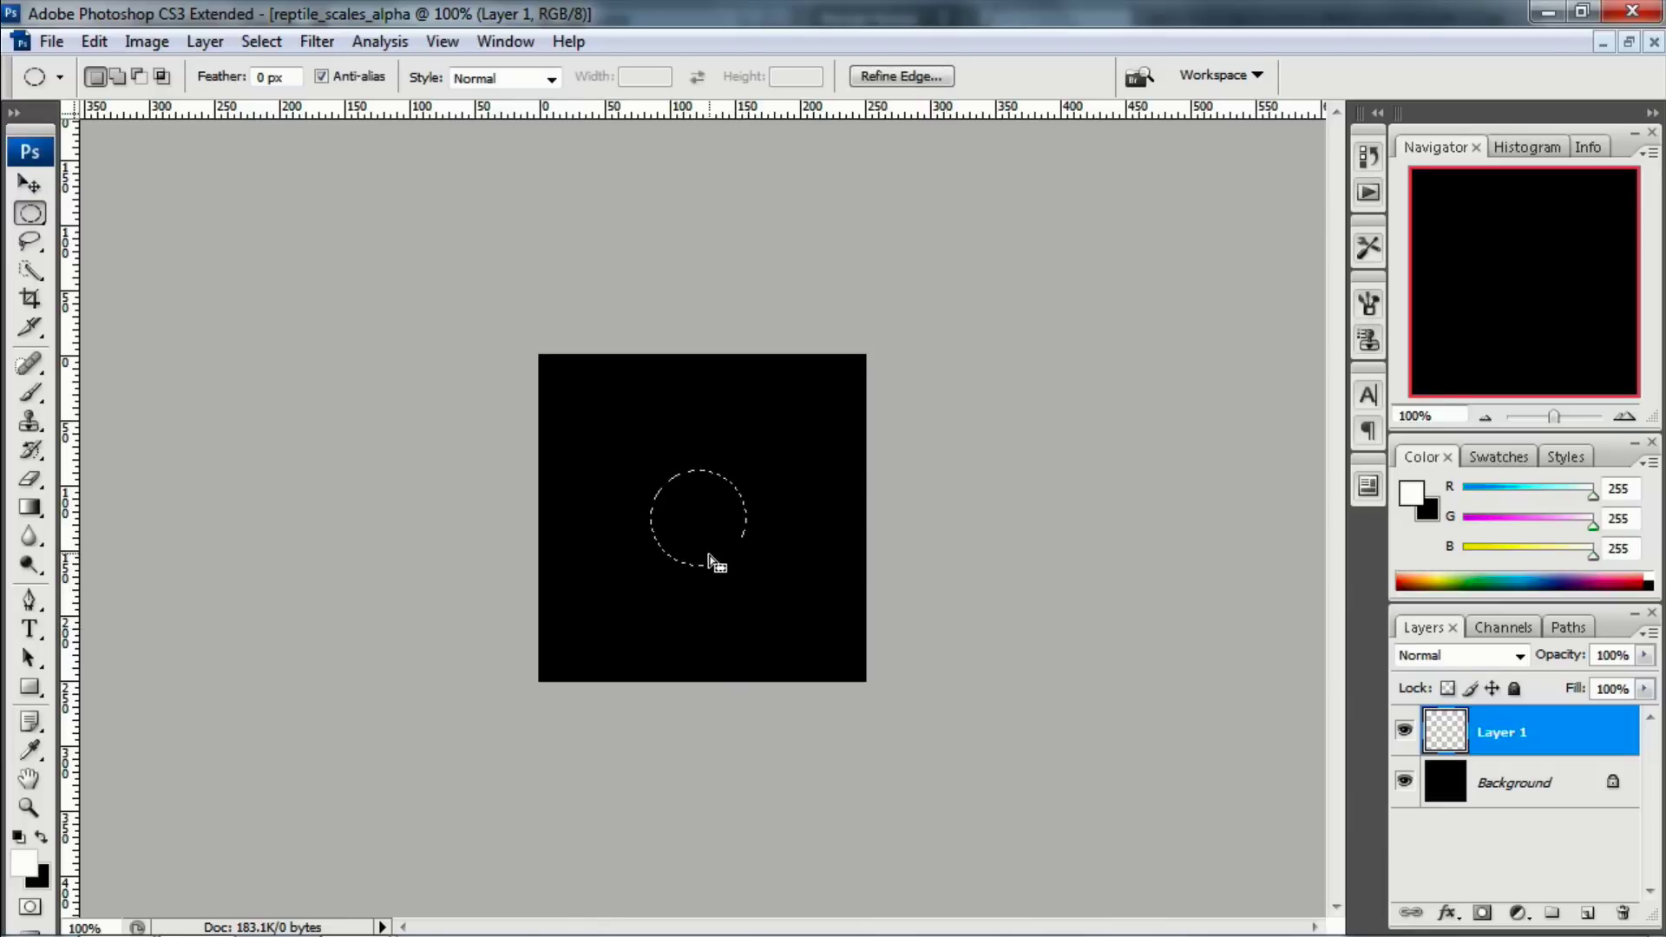
{"action": "key", "text": "ctrl+BackSpace"}
{"action": "key", "text": "alt+BackSpace"}
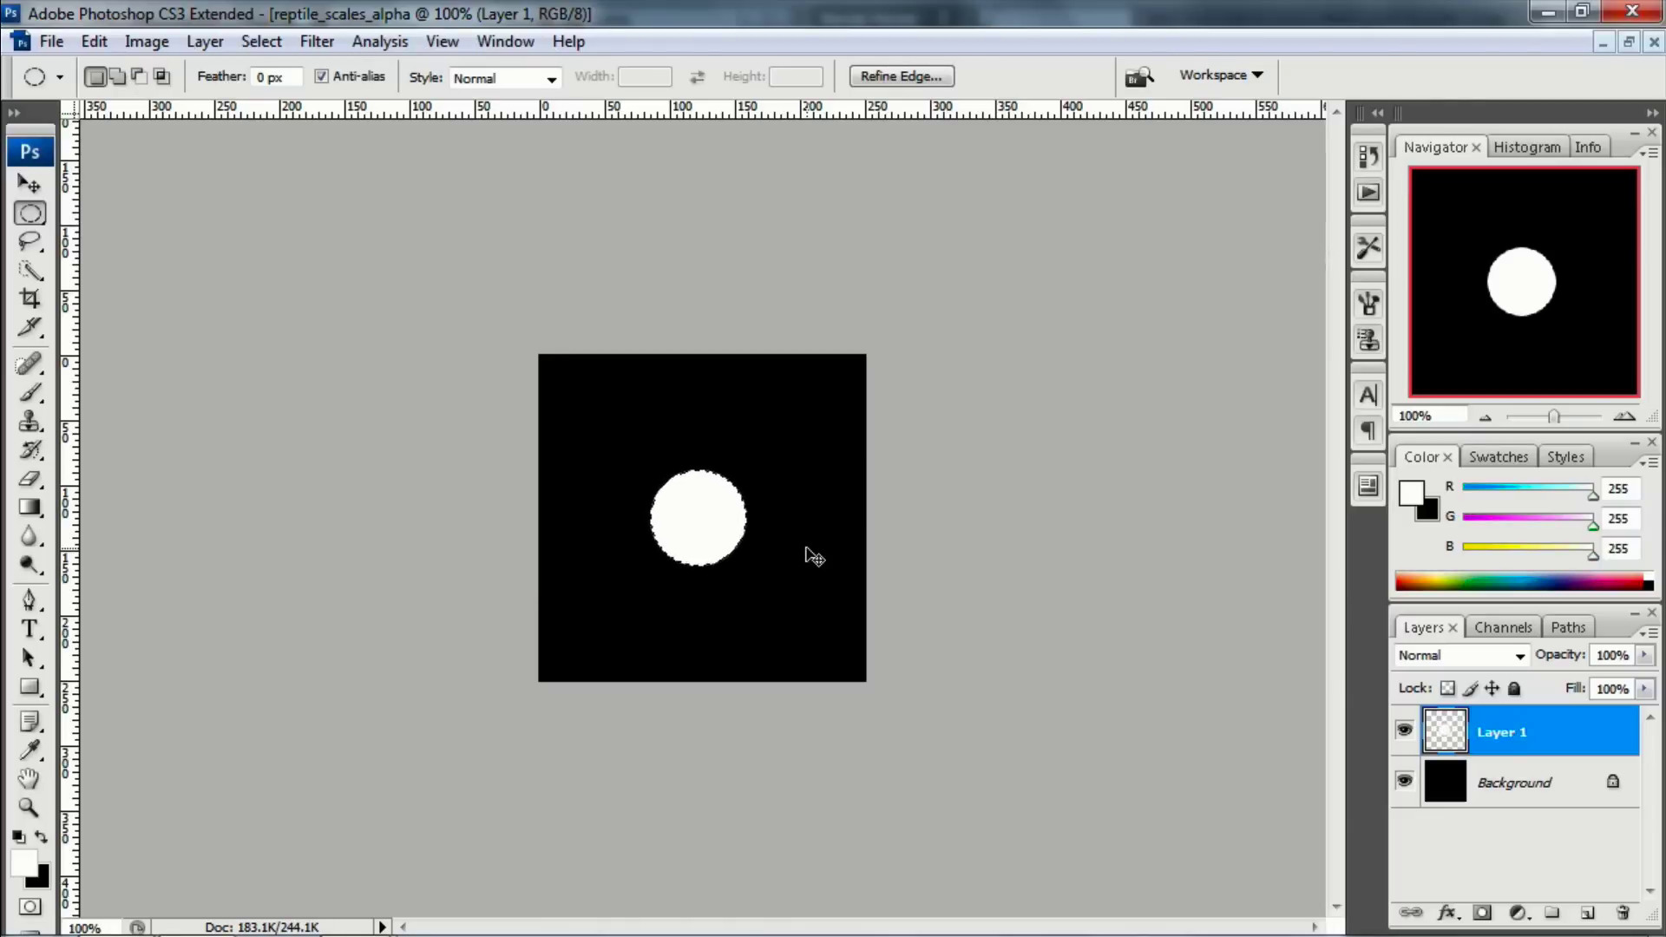
{"action": "key", "text": "ctrl+d"}
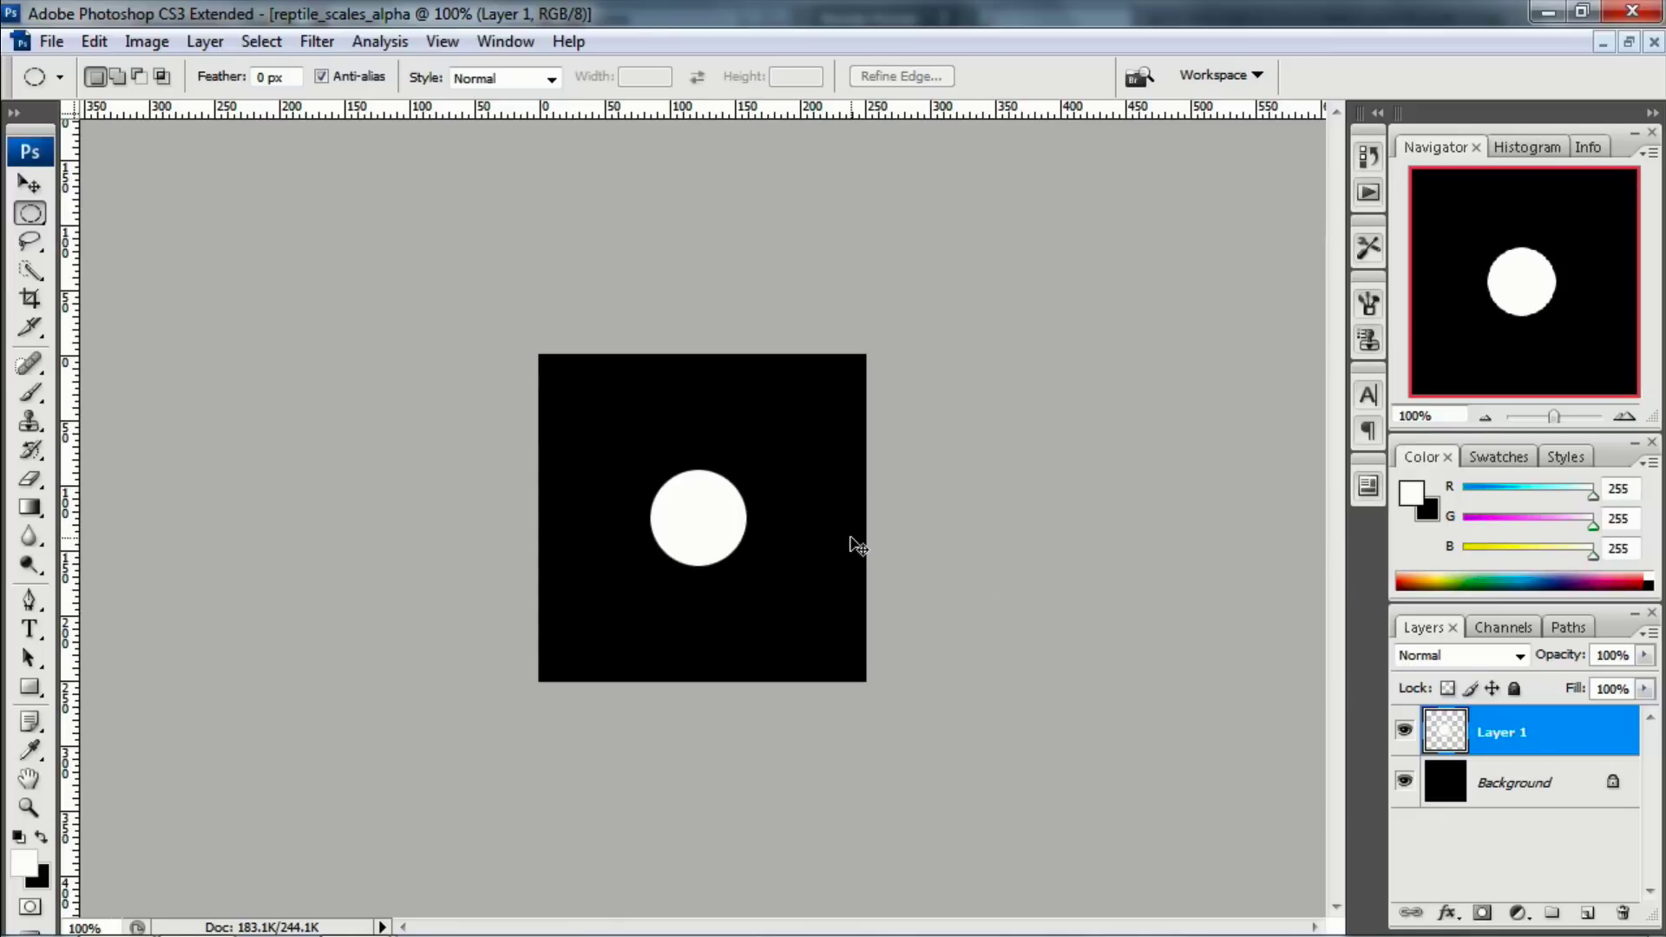
Step: Save the circle image as PNG scales_alpha1.png over the old copy, then return to Blender
{"action": "key", "text": "ctrl+shift+s"}
{"action": "left_click", "coordinate": [1284, 580]}
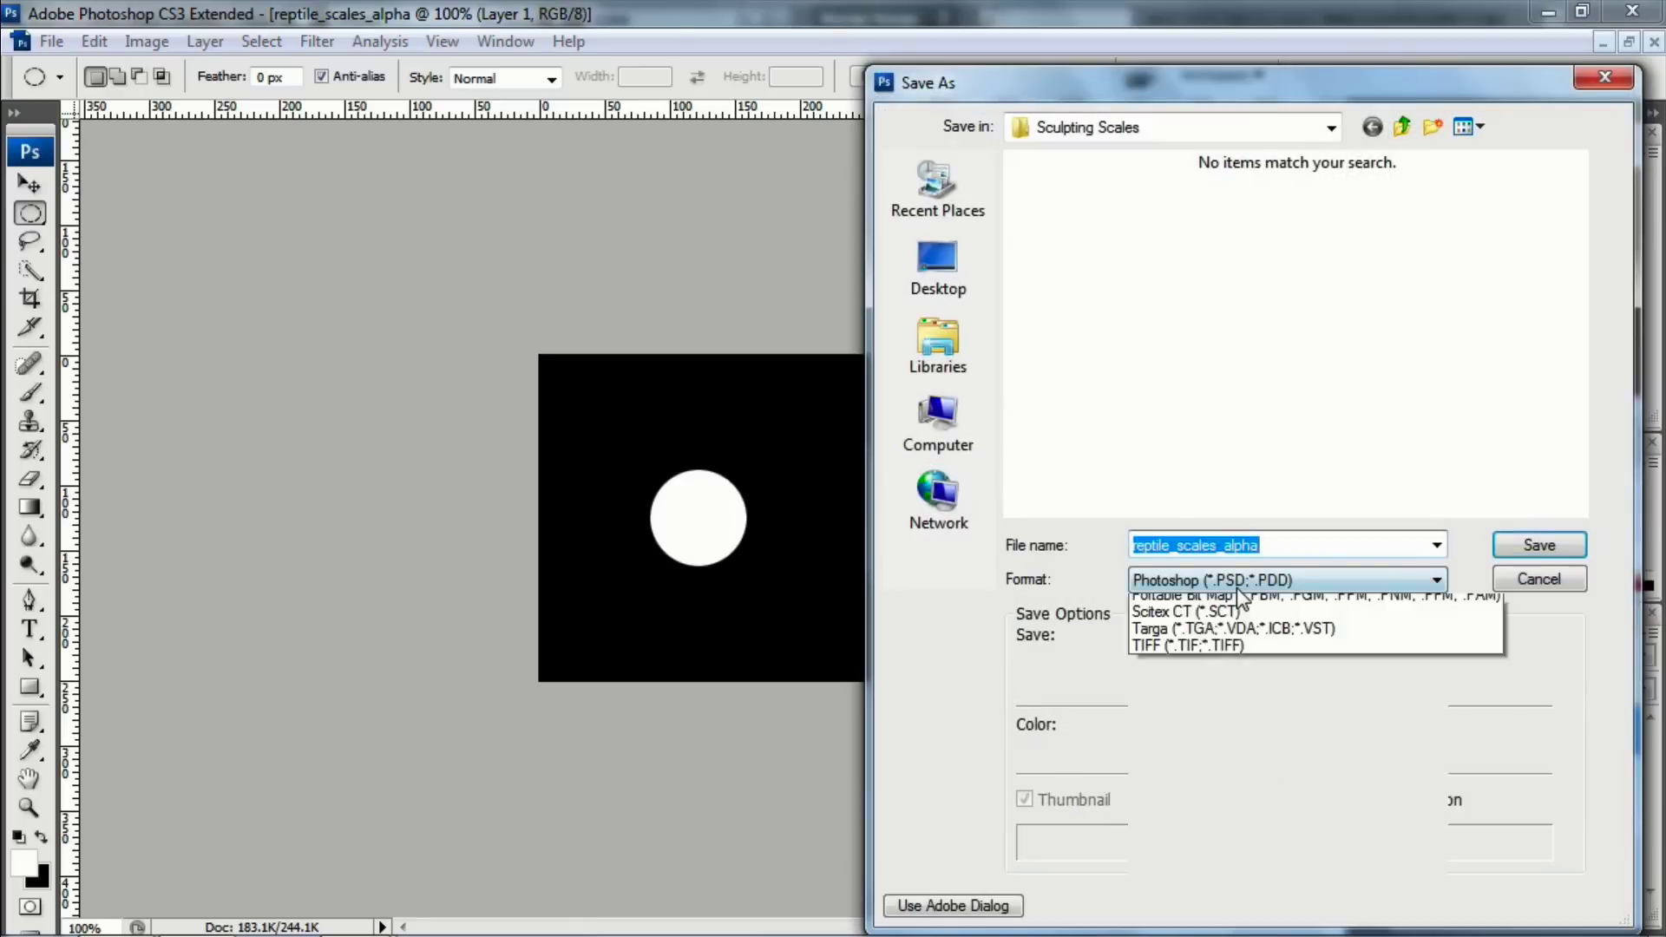
{"action": "left_click", "coordinate": [1172, 840]}
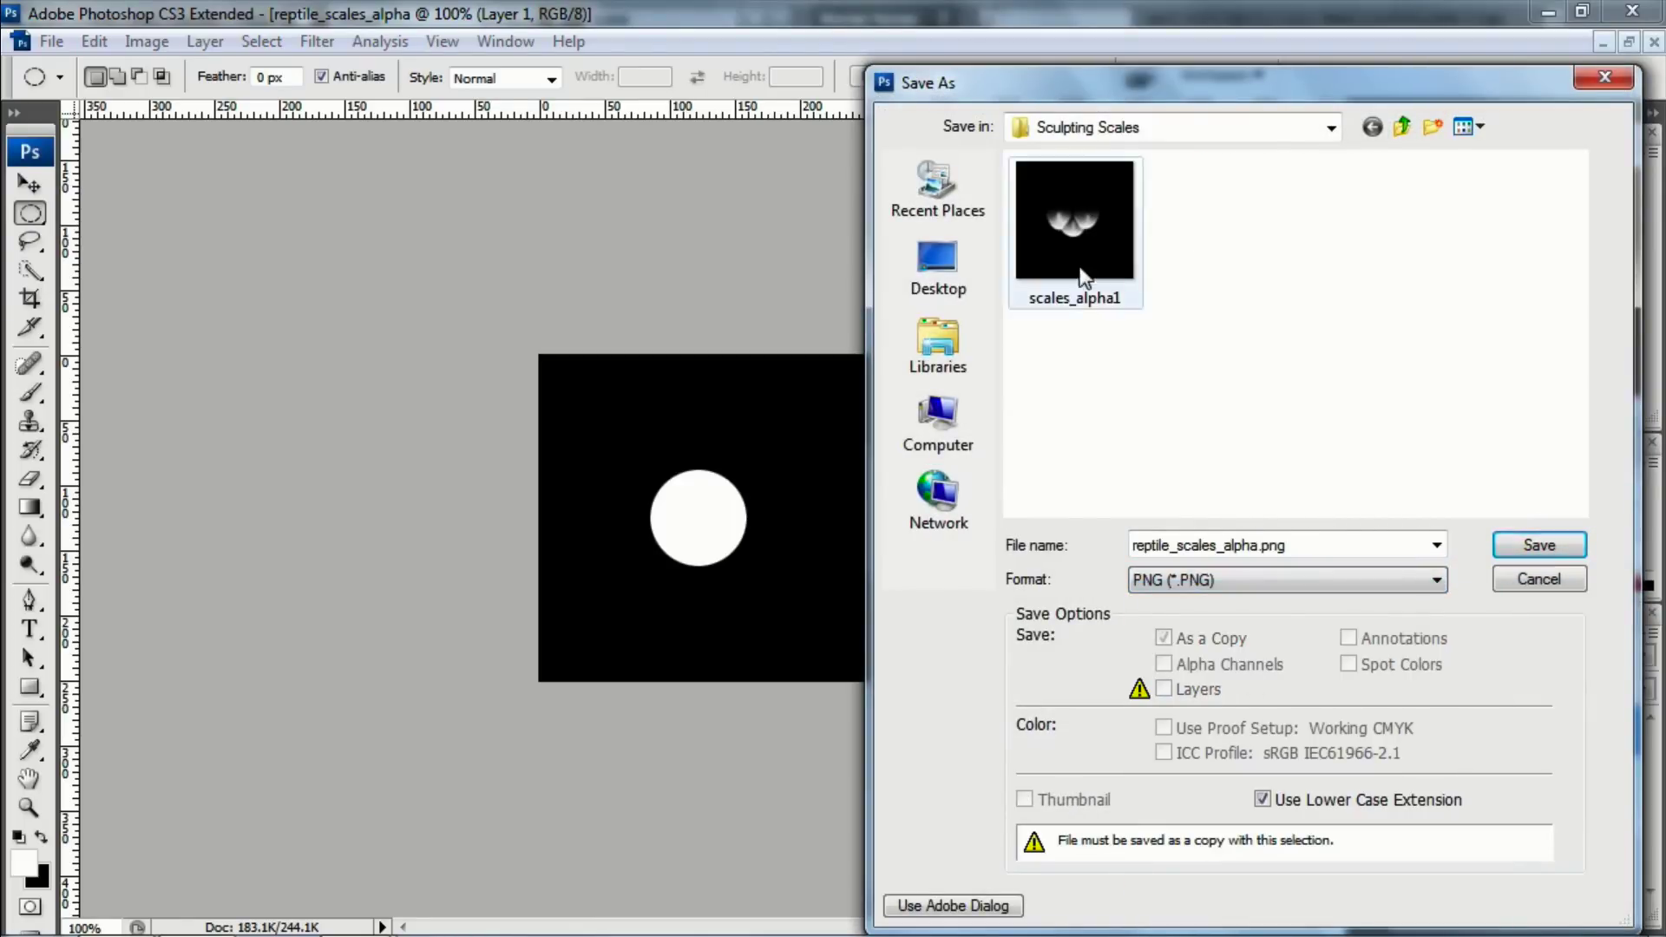
{"action": "left_click", "coordinate": [1114, 243]}
{"action": "right_click", "coordinate": [1119, 243]}
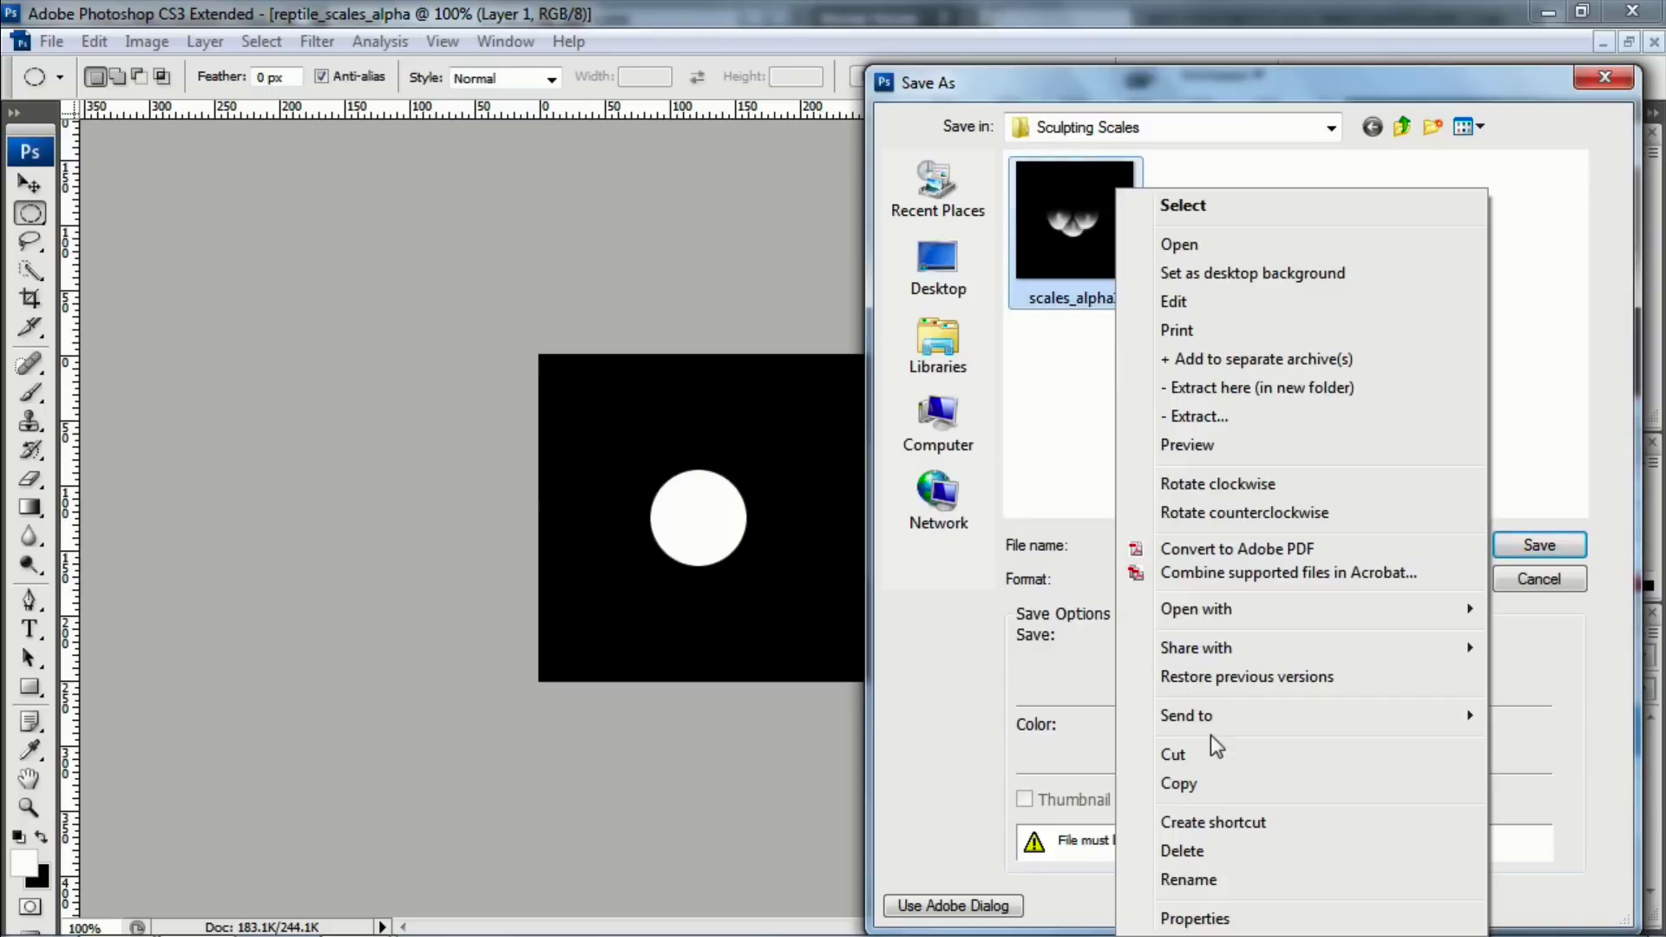
{"action": "left_click", "coordinate": [1227, 861]}
{"action": "left_click", "coordinate": [933, 567]}
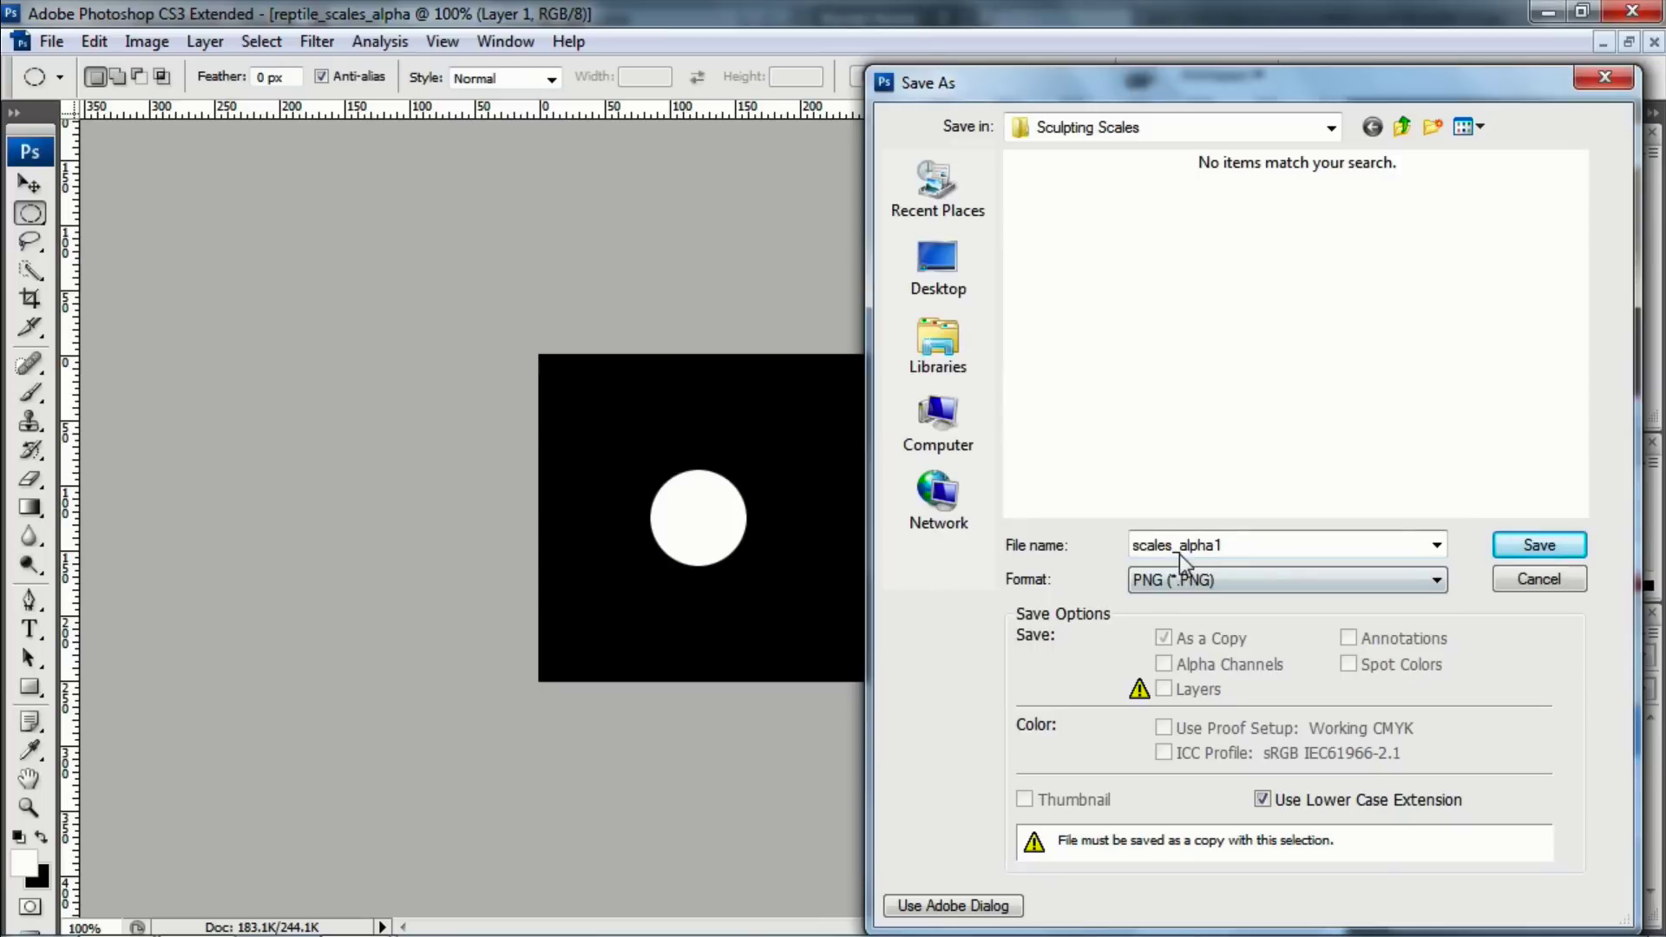
{"action": "left_click", "coordinate": [1544, 543]}
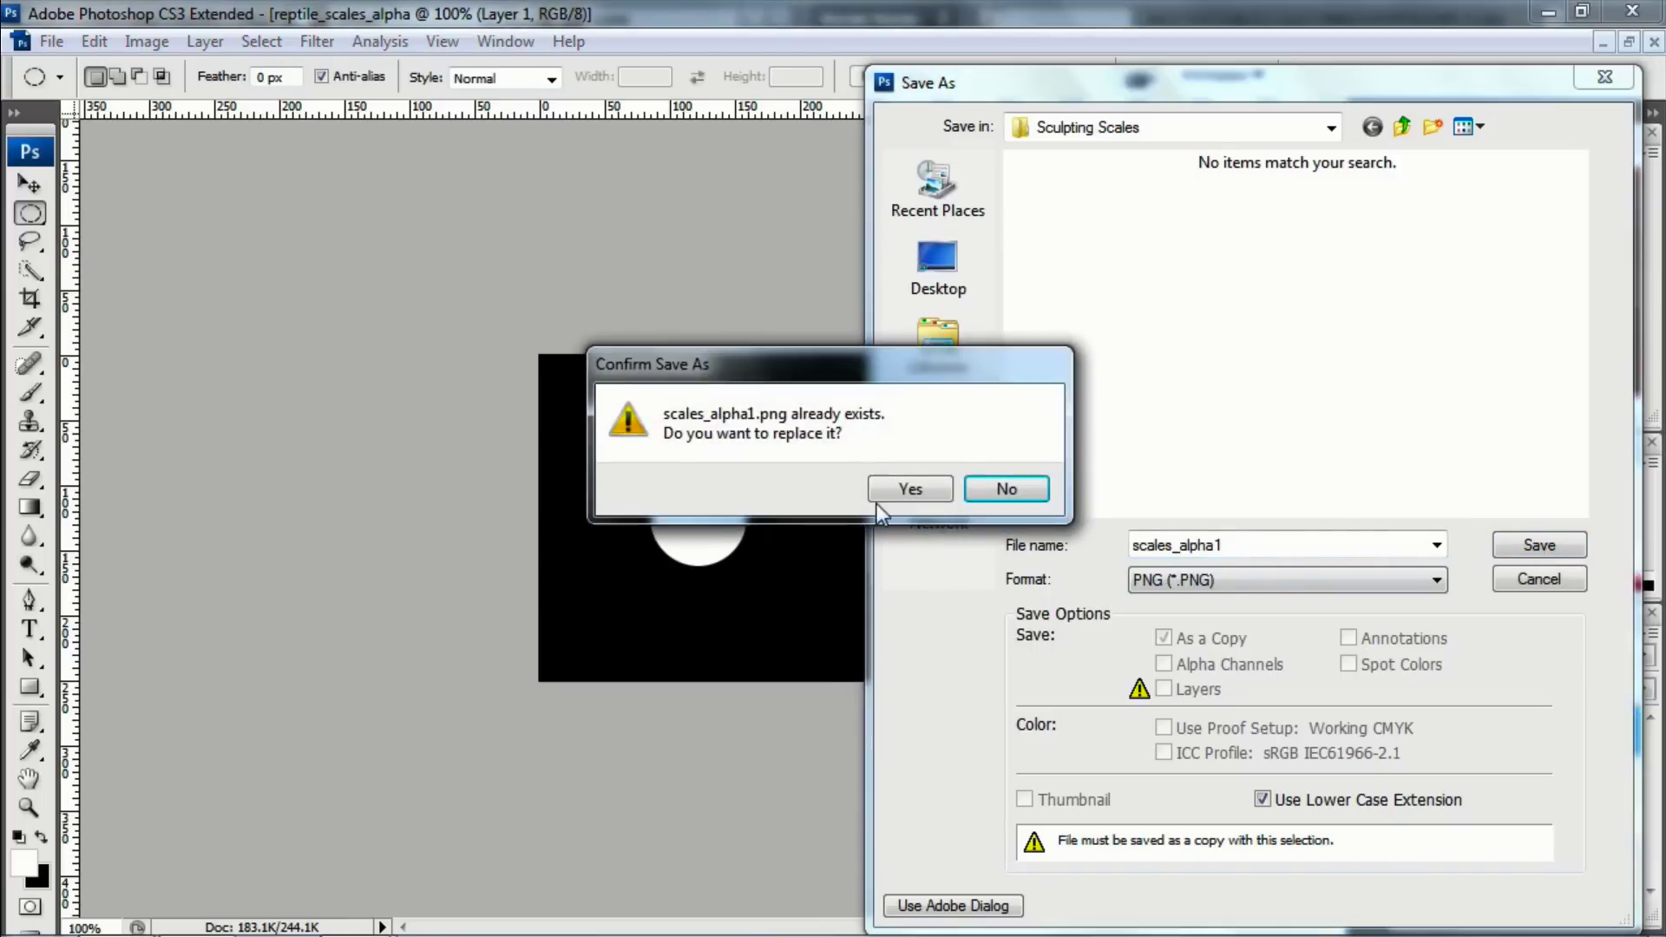
{"action": "left_click", "coordinate": [934, 498]}
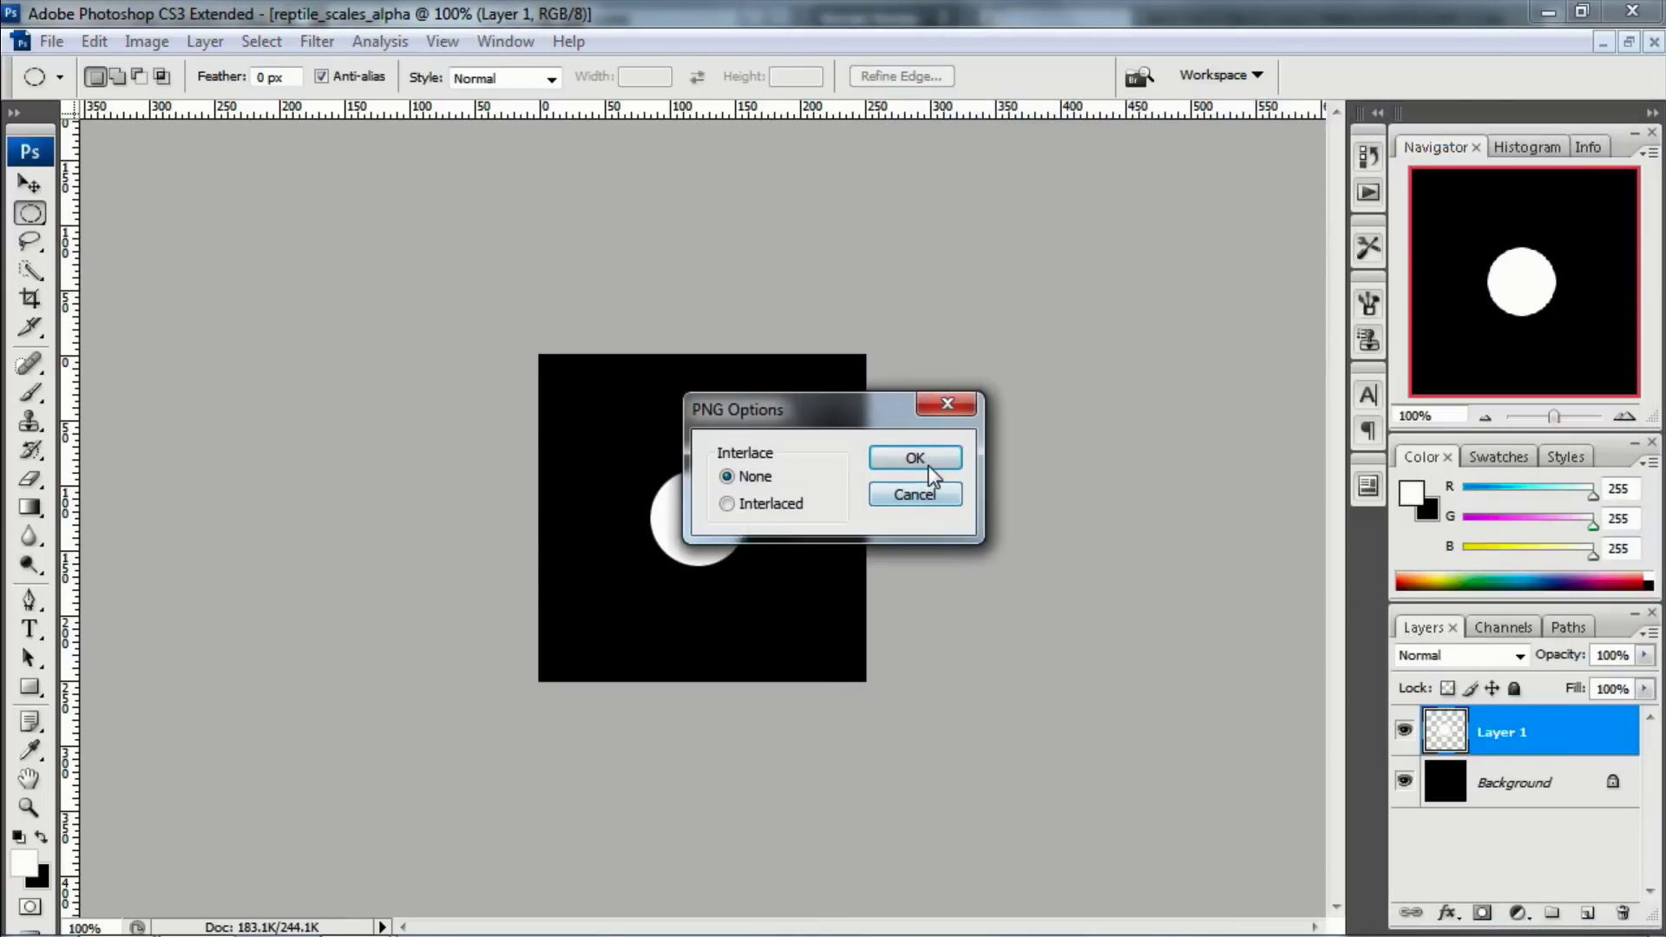
{"action": "left_click", "coordinate": [926, 465]}
{"action": "key", "text": "alt+Tab"}
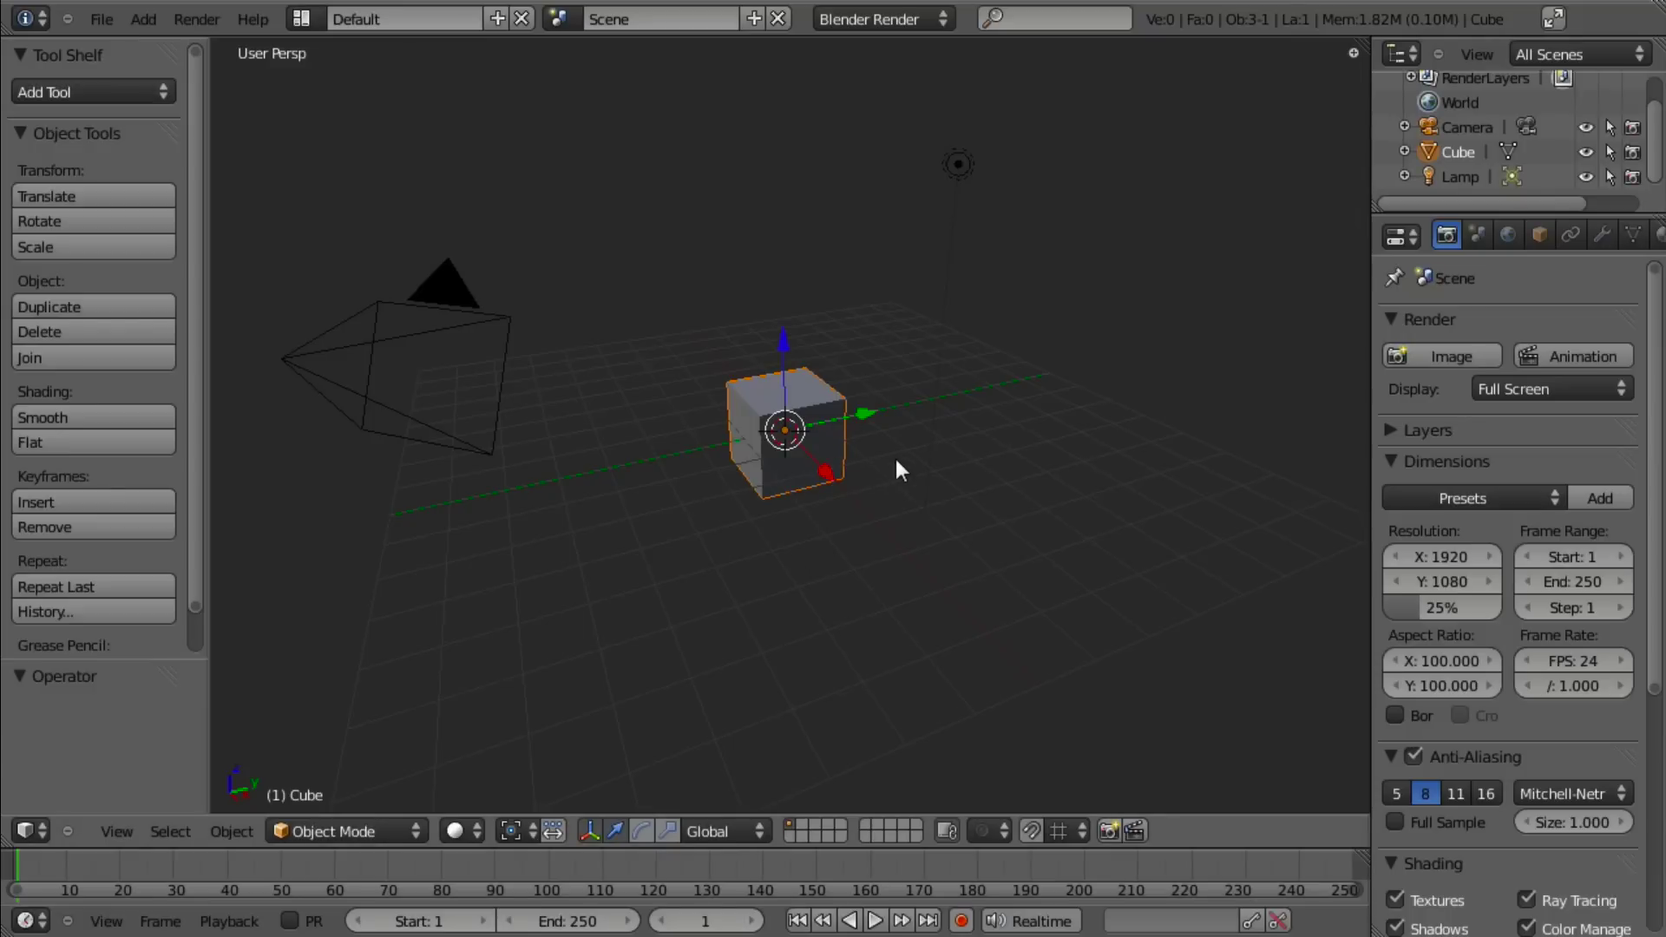
Step: Add a Multiresolution modifier to the cube and subdivide it to level 7 into a sphere
{"action": "left_click", "coordinate": [1600, 235]}
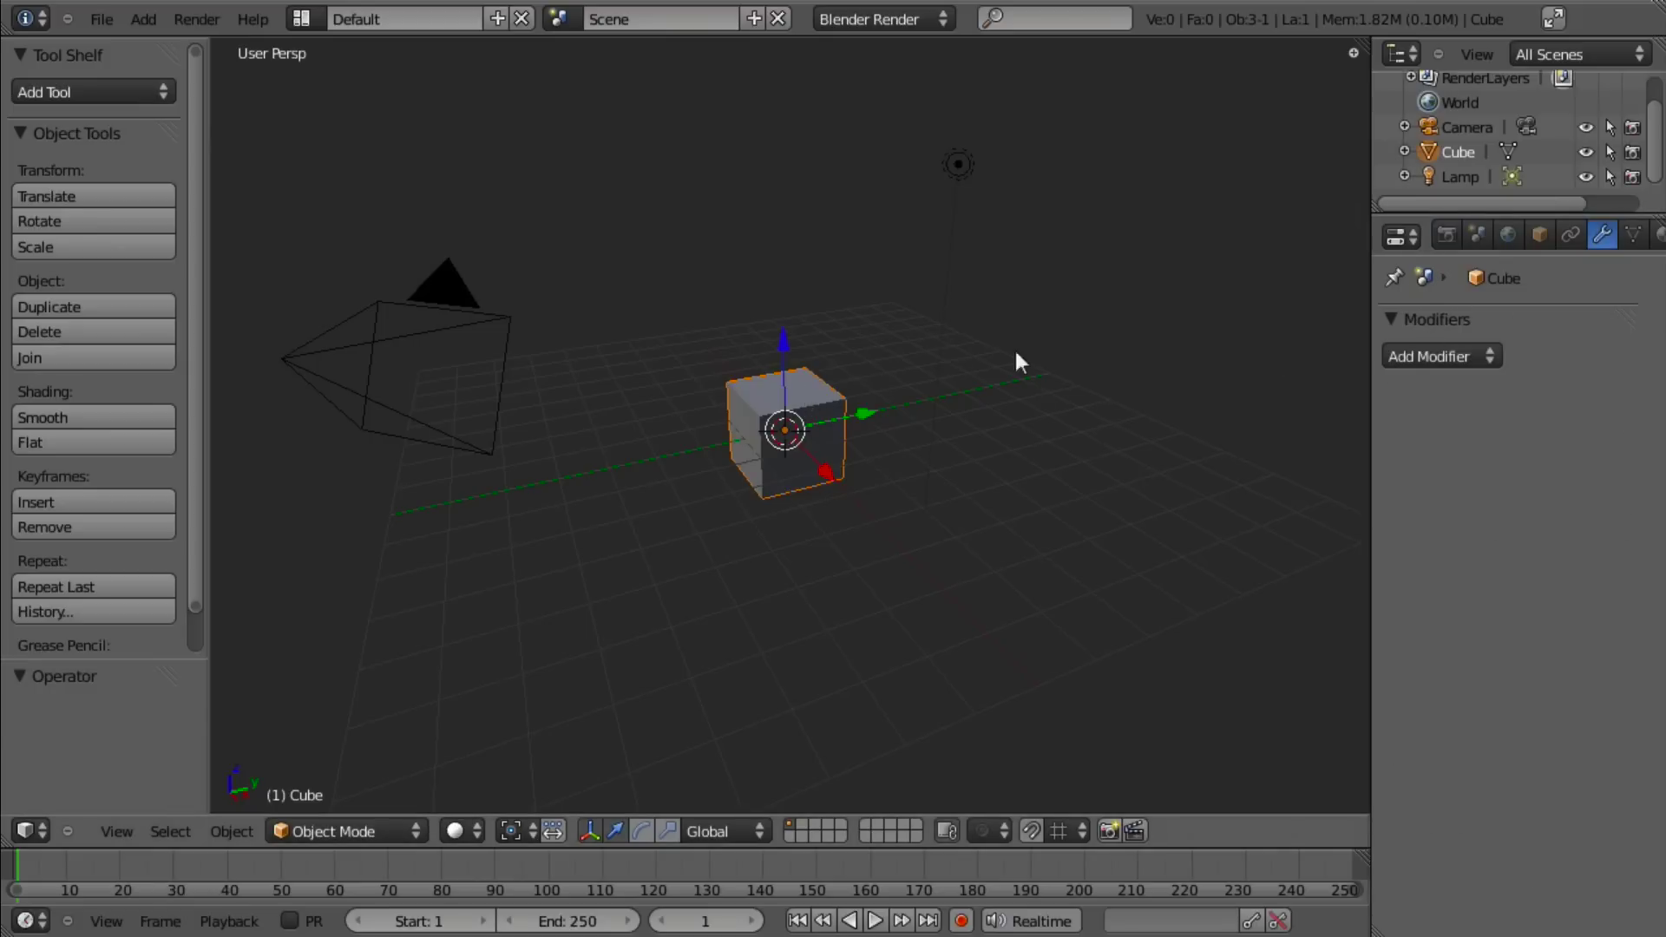
{"action": "left_click", "coordinate": [1485, 355]}
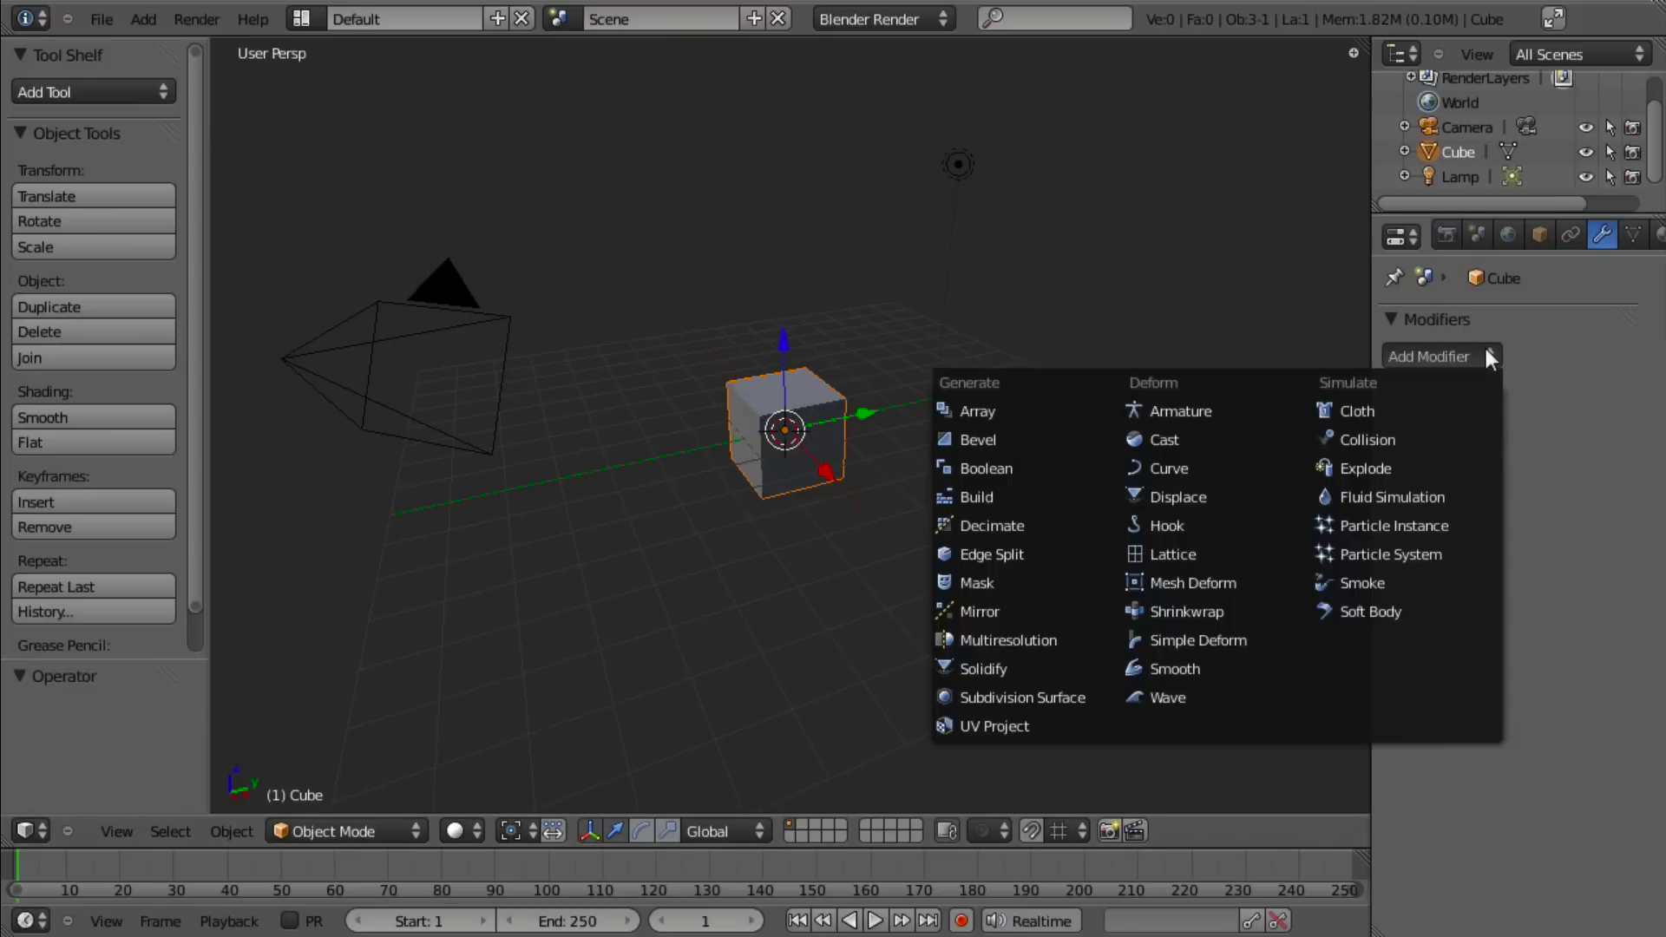
{"action": "left_click", "coordinate": [1072, 642]}
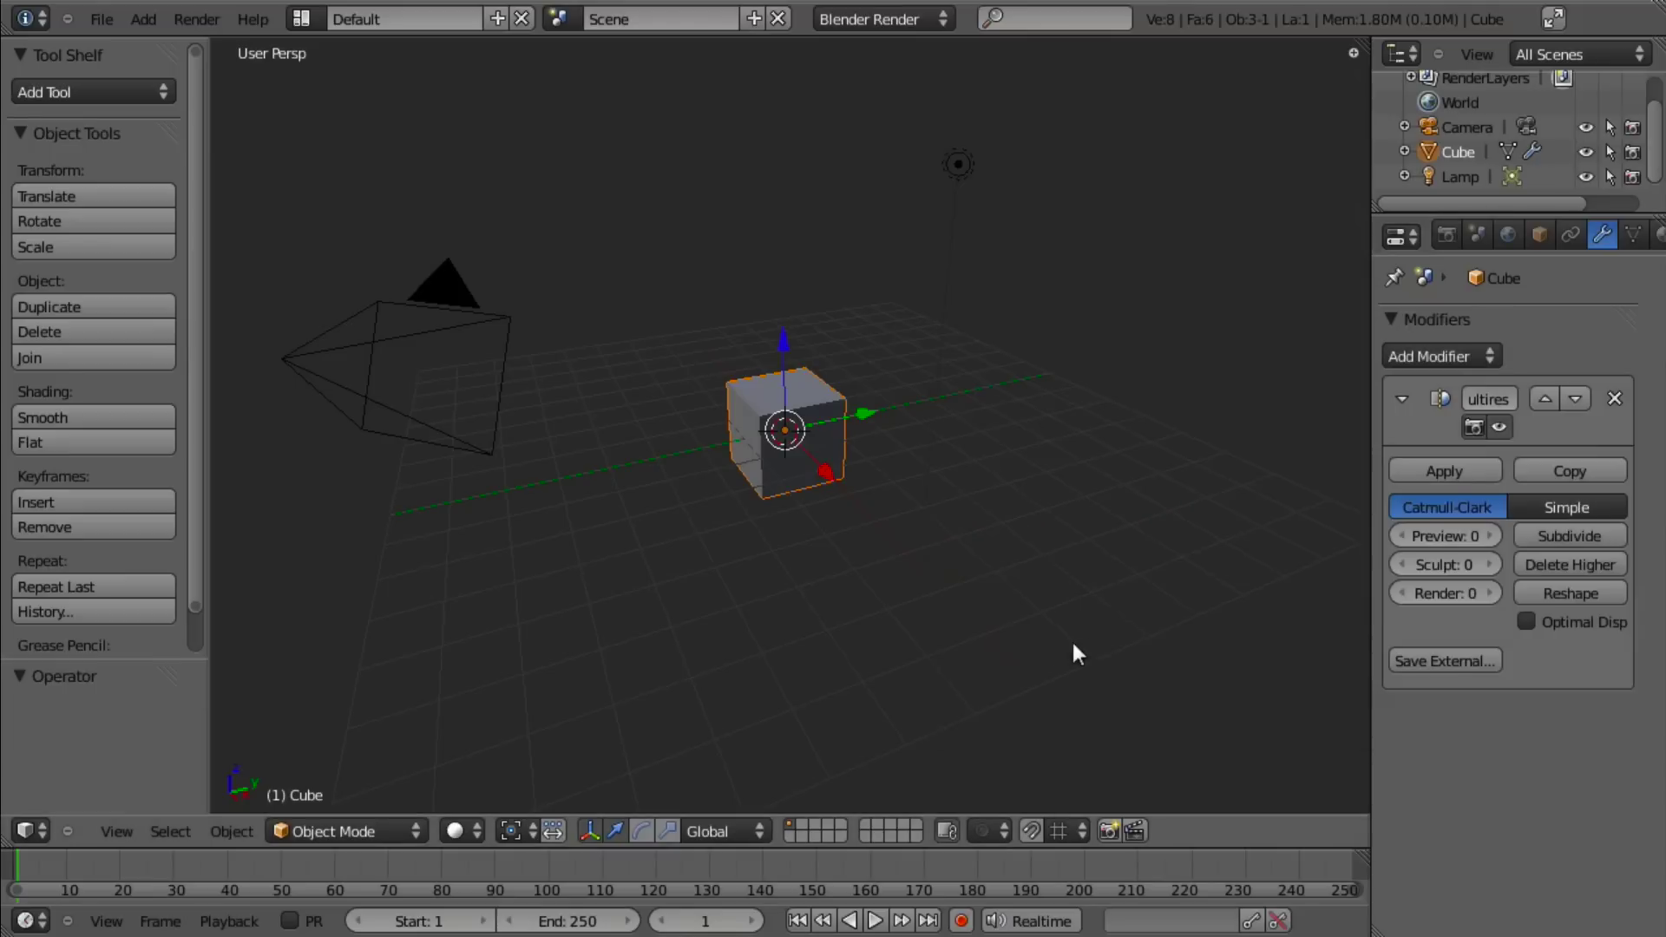
{"action": "left_click", "coordinate": [1567, 536]}
{"action": "left_click", "coordinate": [1566, 536]}
{"action": "left_click", "coordinate": [1567, 535]}
{"action": "left_click", "coordinate": [1567, 536]}
{"action": "left_click", "coordinate": [1567, 535]}
{"action": "left_click", "coordinate": [1567, 535]}
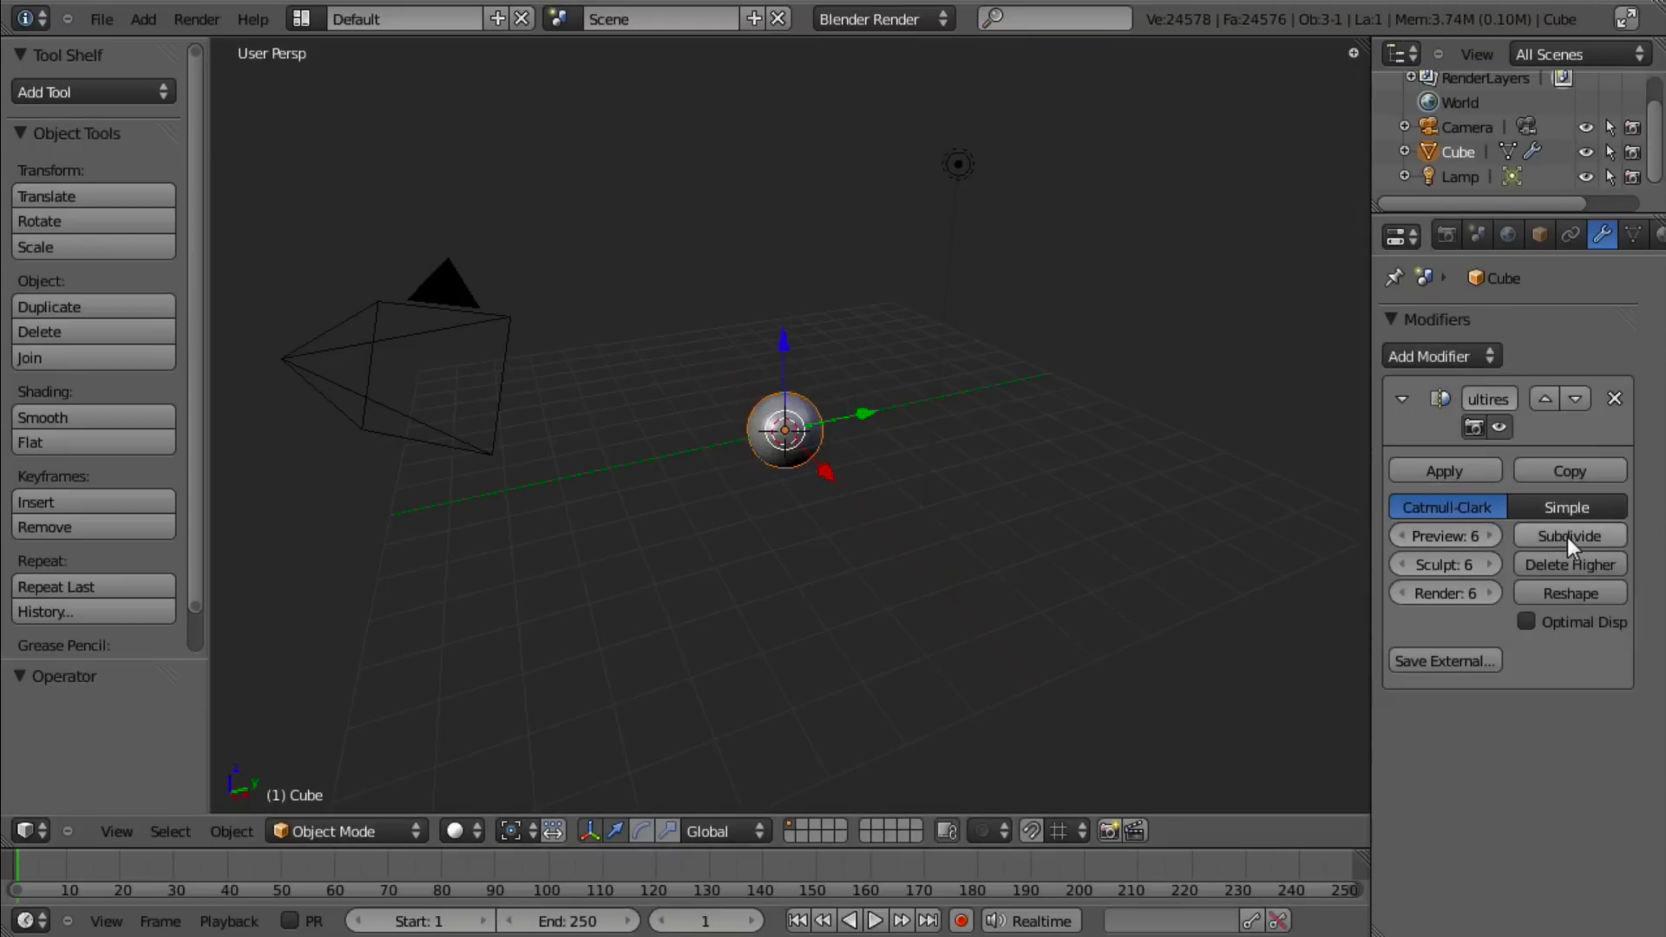
{"action": "left_click", "coordinate": [1567, 535]}
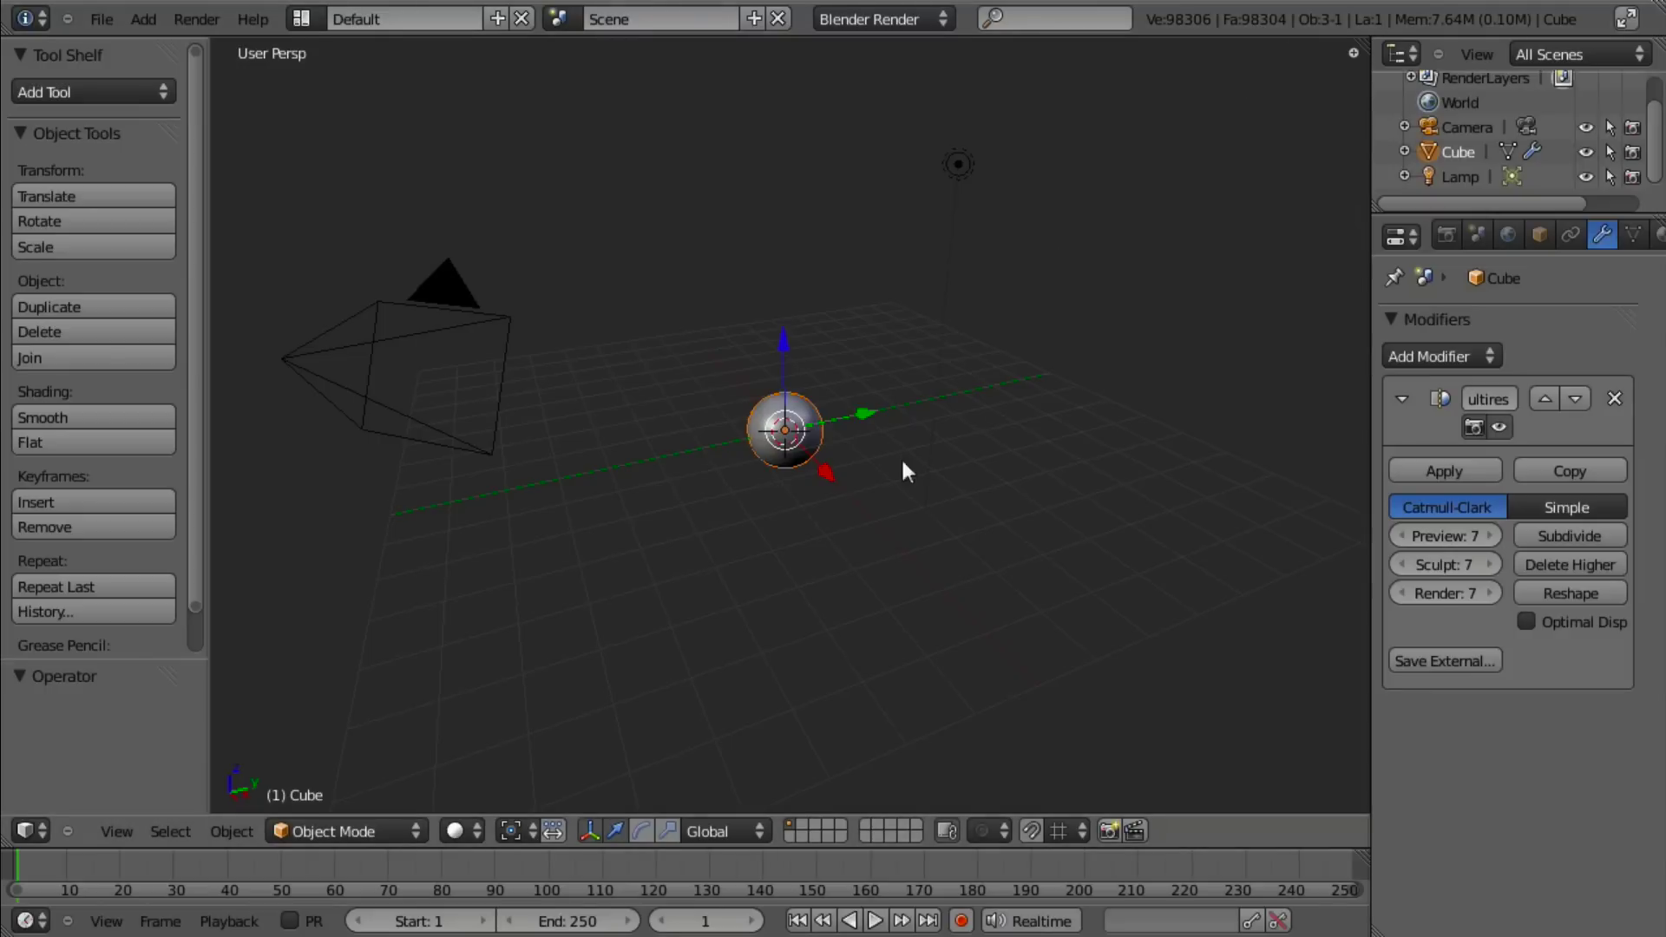
{"action": "scroll", "coordinate": [829, 517], "scroll_direction": "up", "scroll_amount": 4}
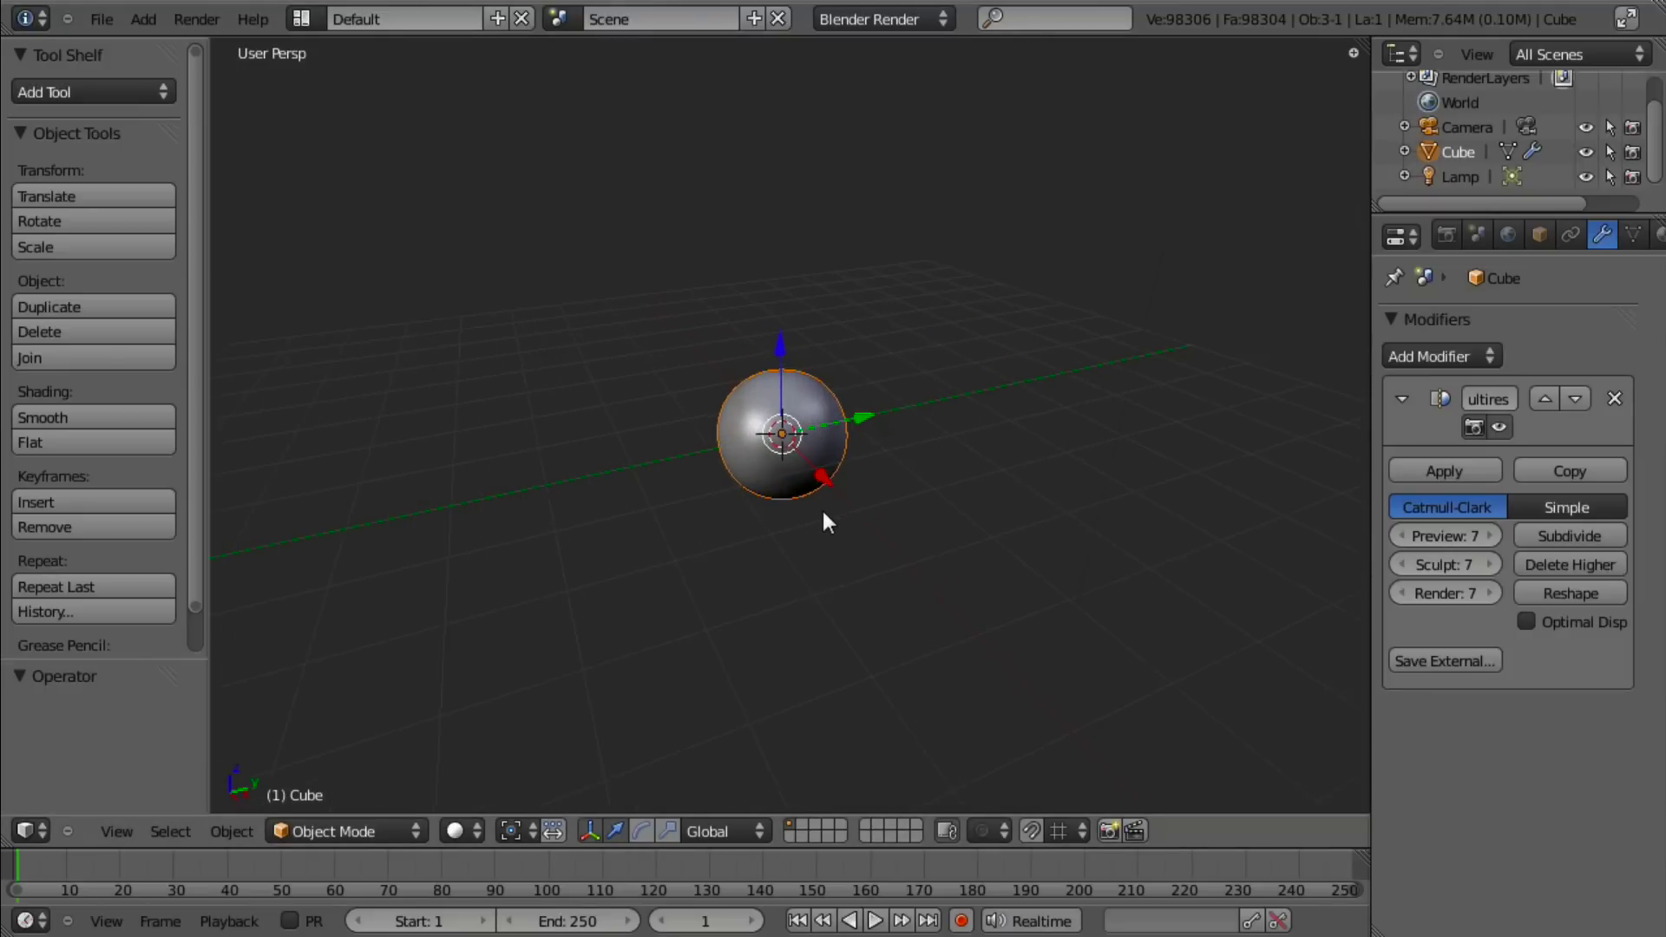
{"action": "scroll", "coordinate": [850, 482], "scroll_direction": "up", "scroll_amount": 1}
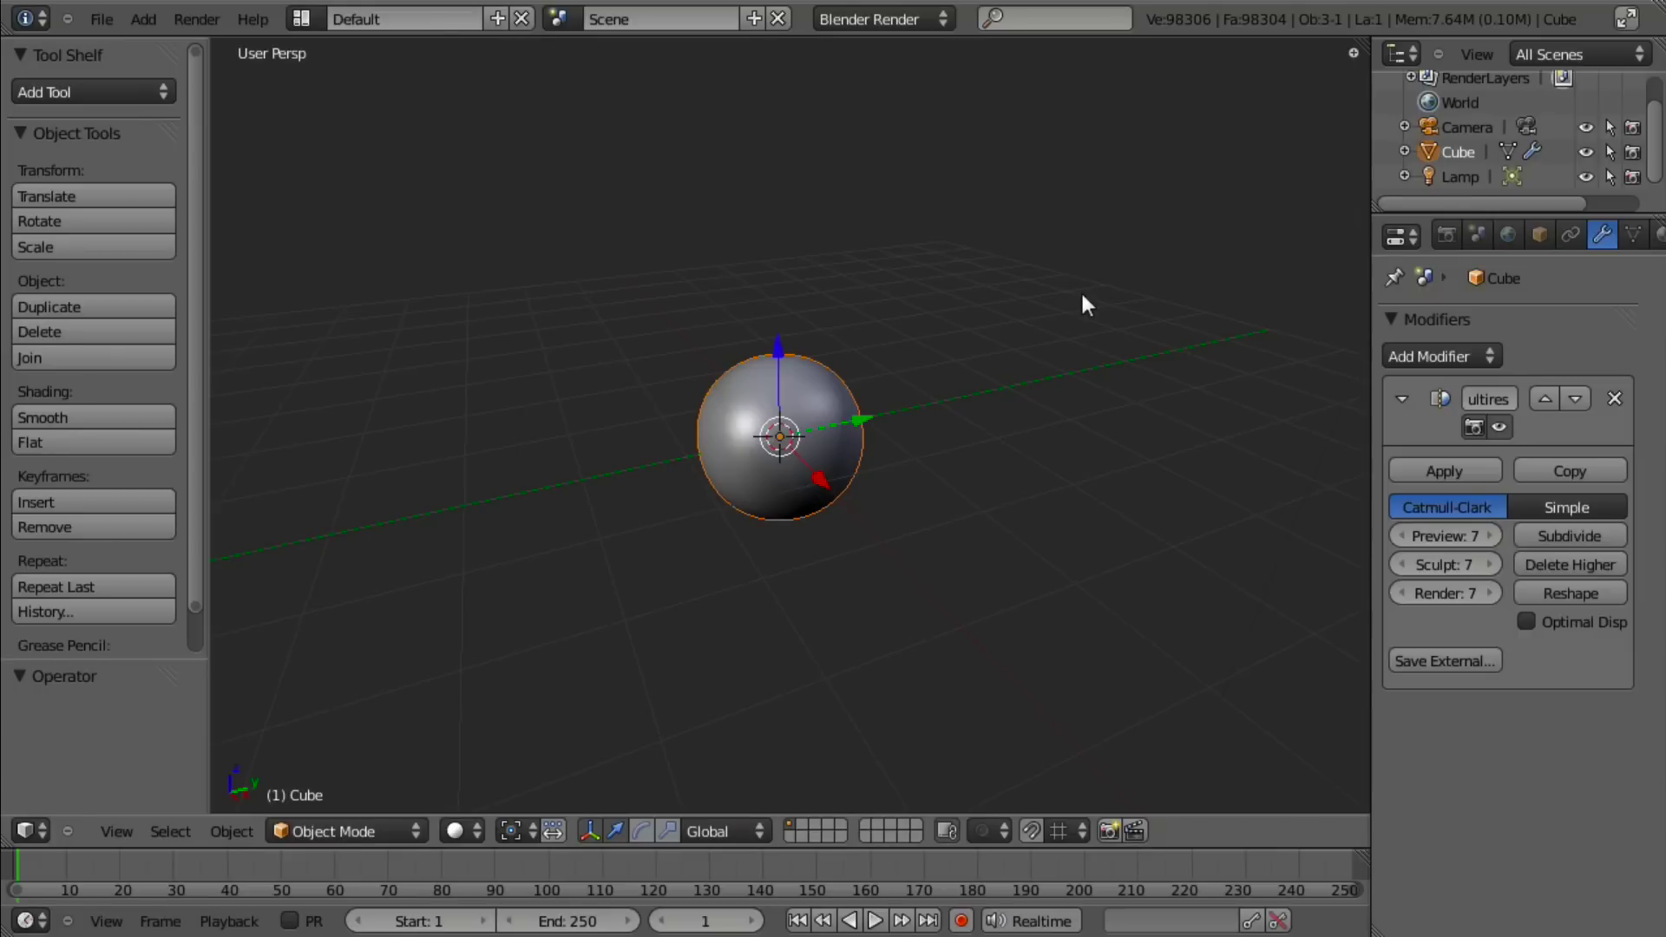
{"action": "scroll", "coordinate": [885, 411], "scroll_direction": "up", "scroll_amount": 1}
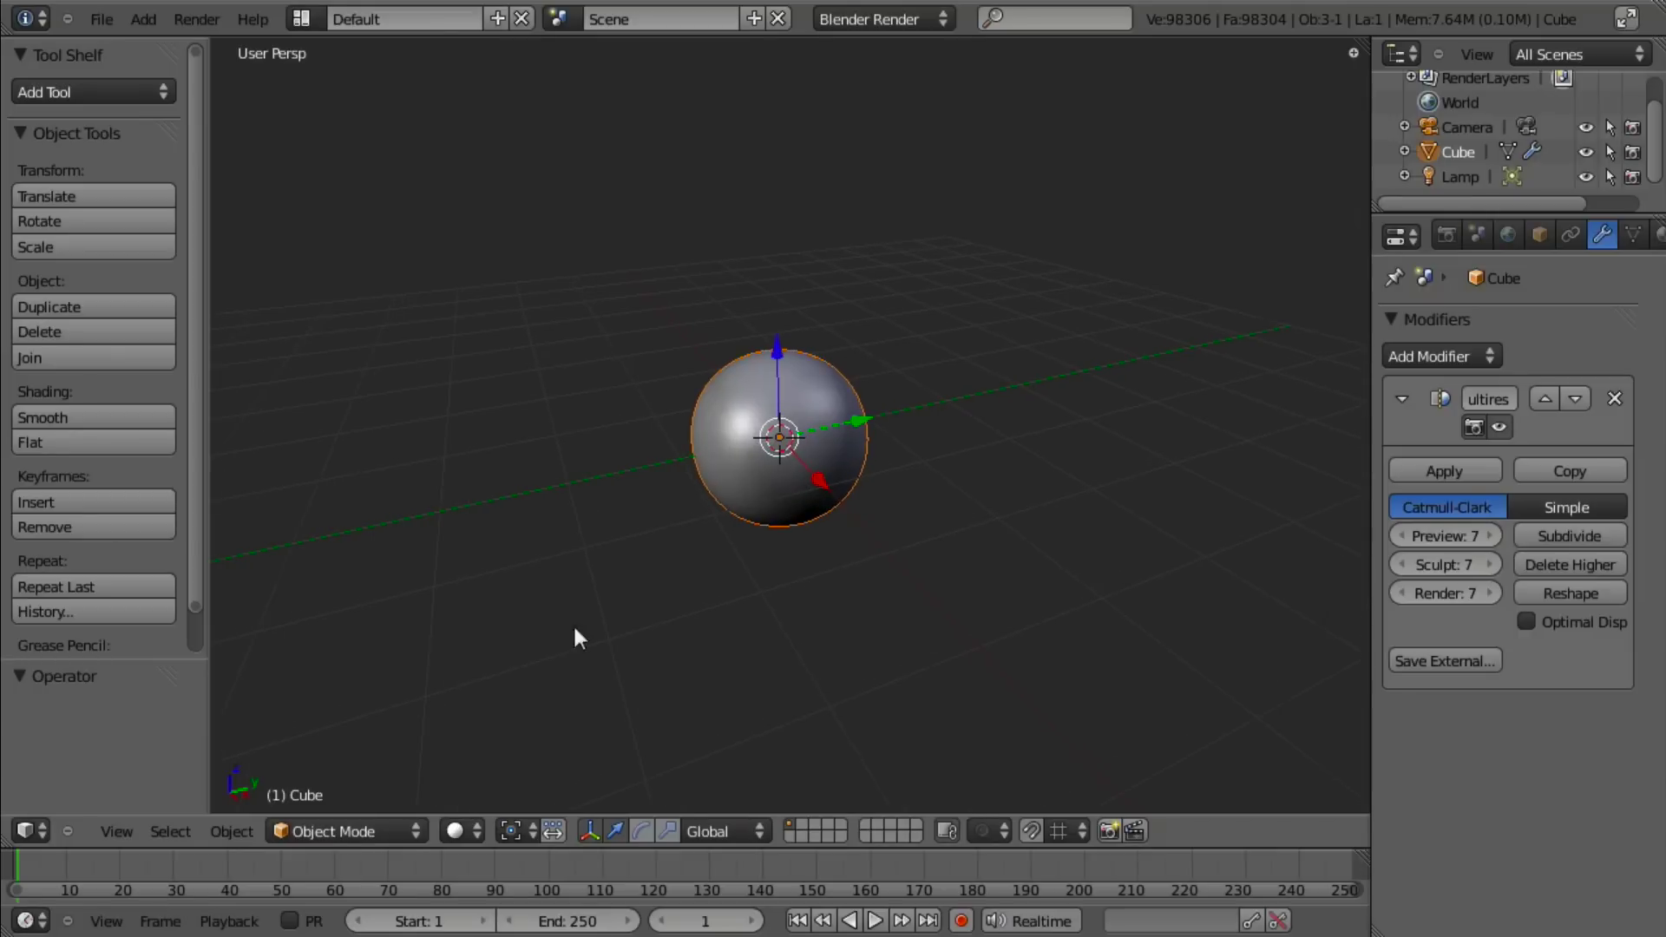
Step: Switch to orthographic view and Sculpt Mode, then paint and undo a trial Draw stroke
{"action": "key", "text": "KP_5"}
{"action": "scroll", "coordinate": [646, 559], "scroll_direction": "down", "scroll_amount": 5}
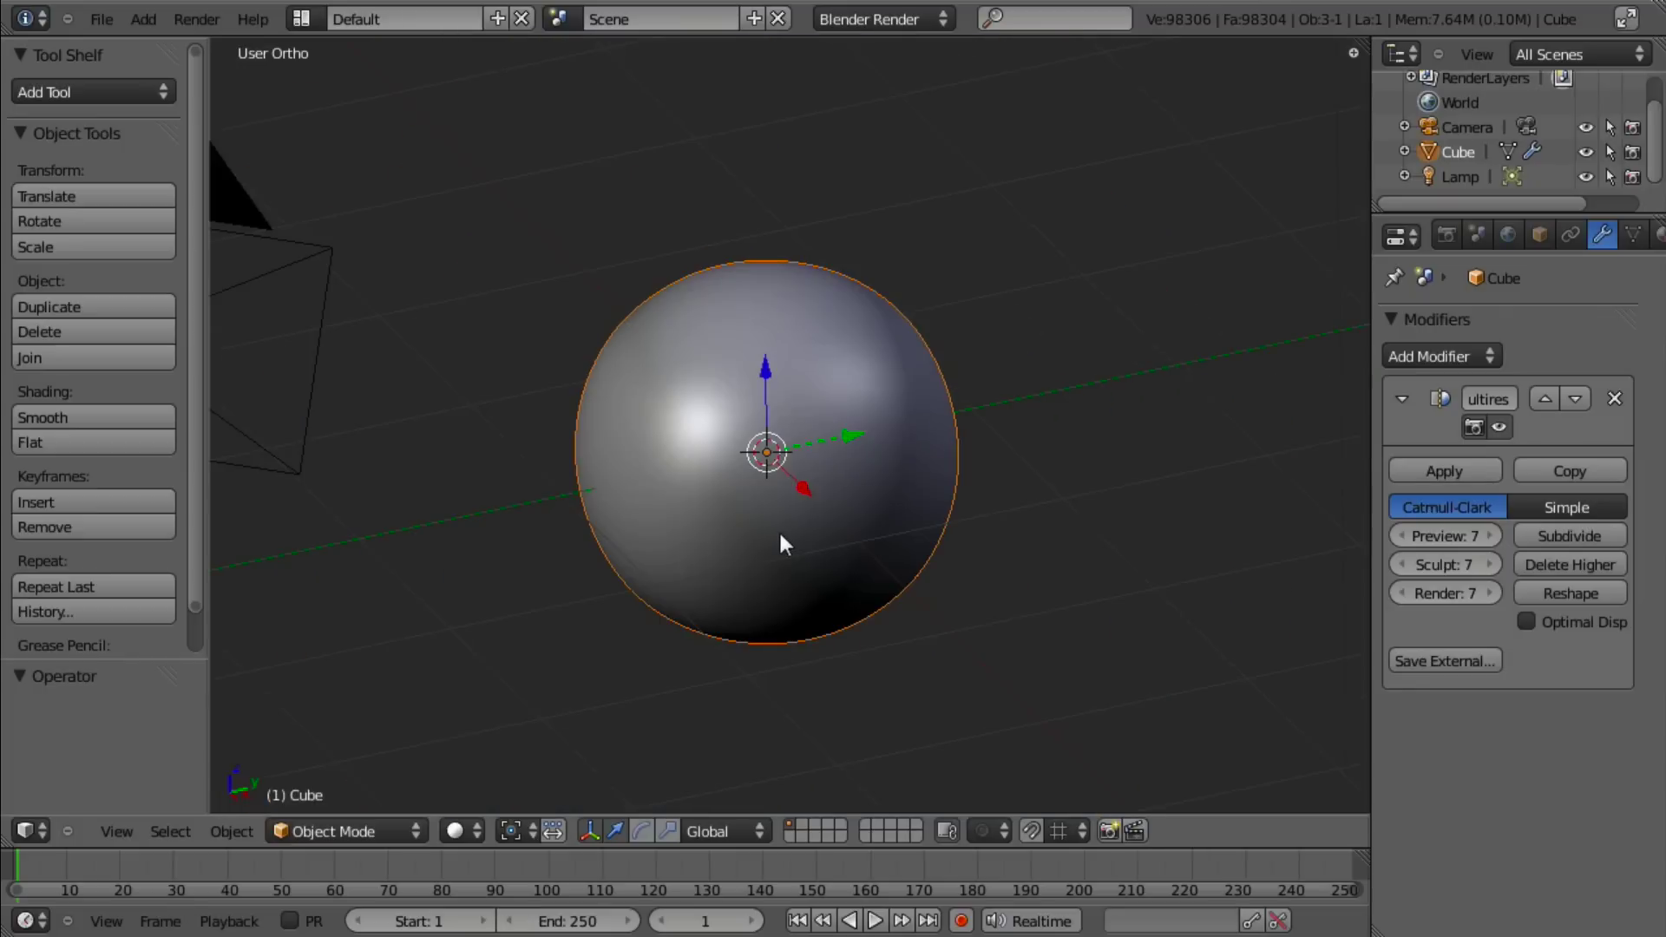
{"action": "left_click", "coordinate": [352, 829]}
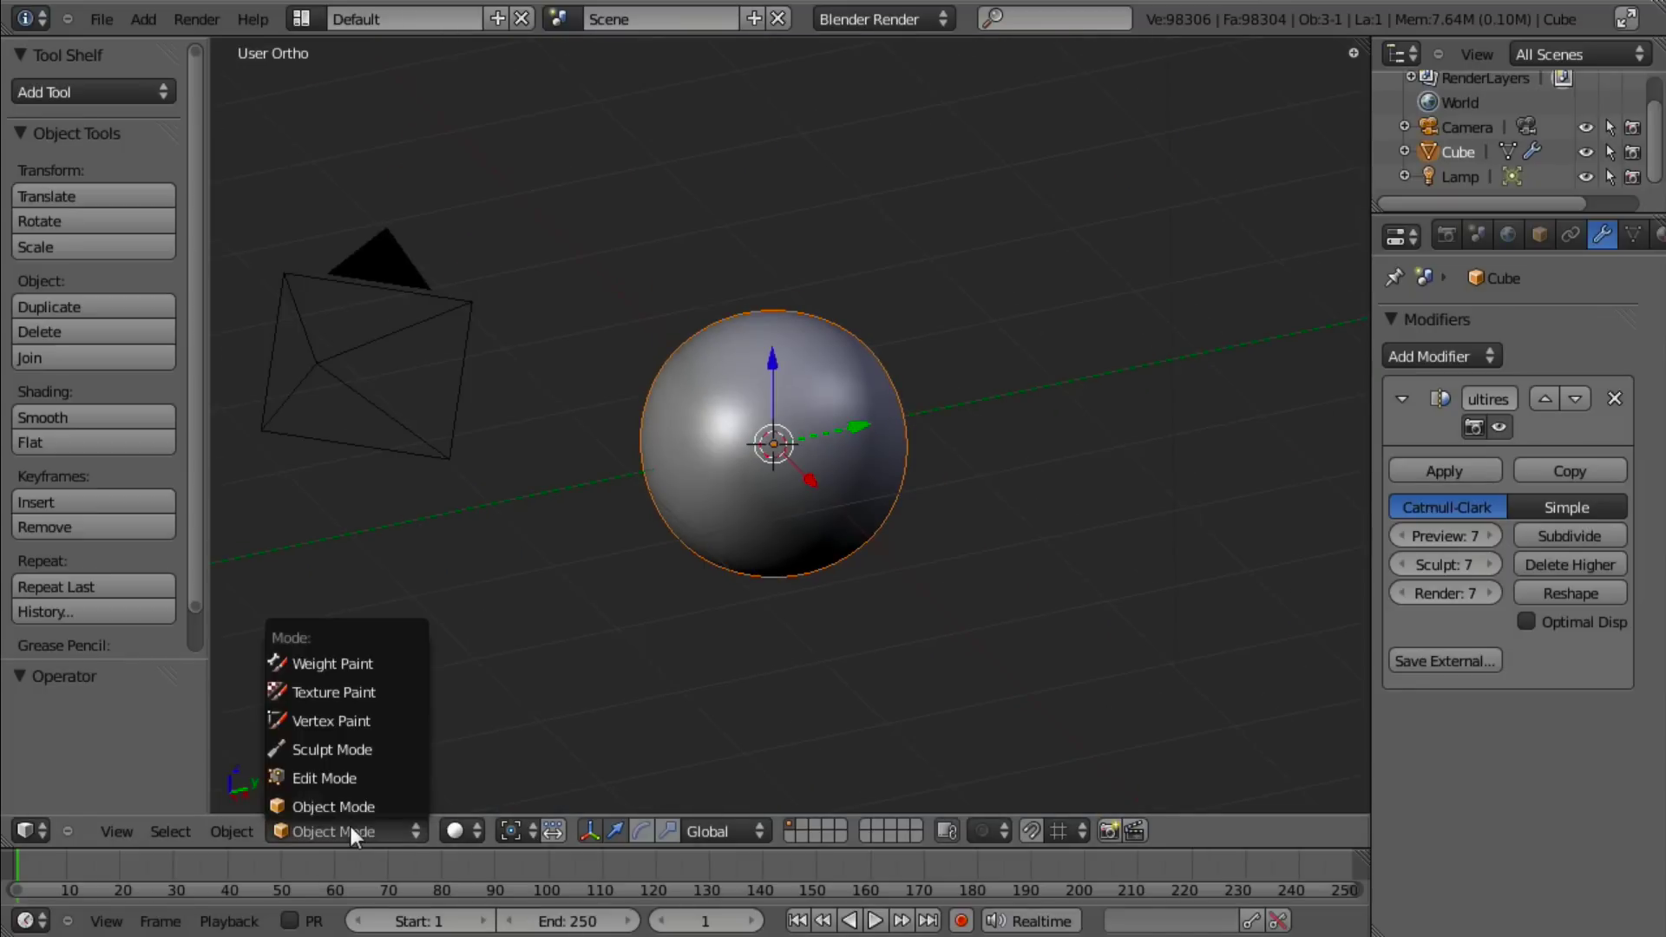
{"action": "left_click", "coordinate": [354, 746]}
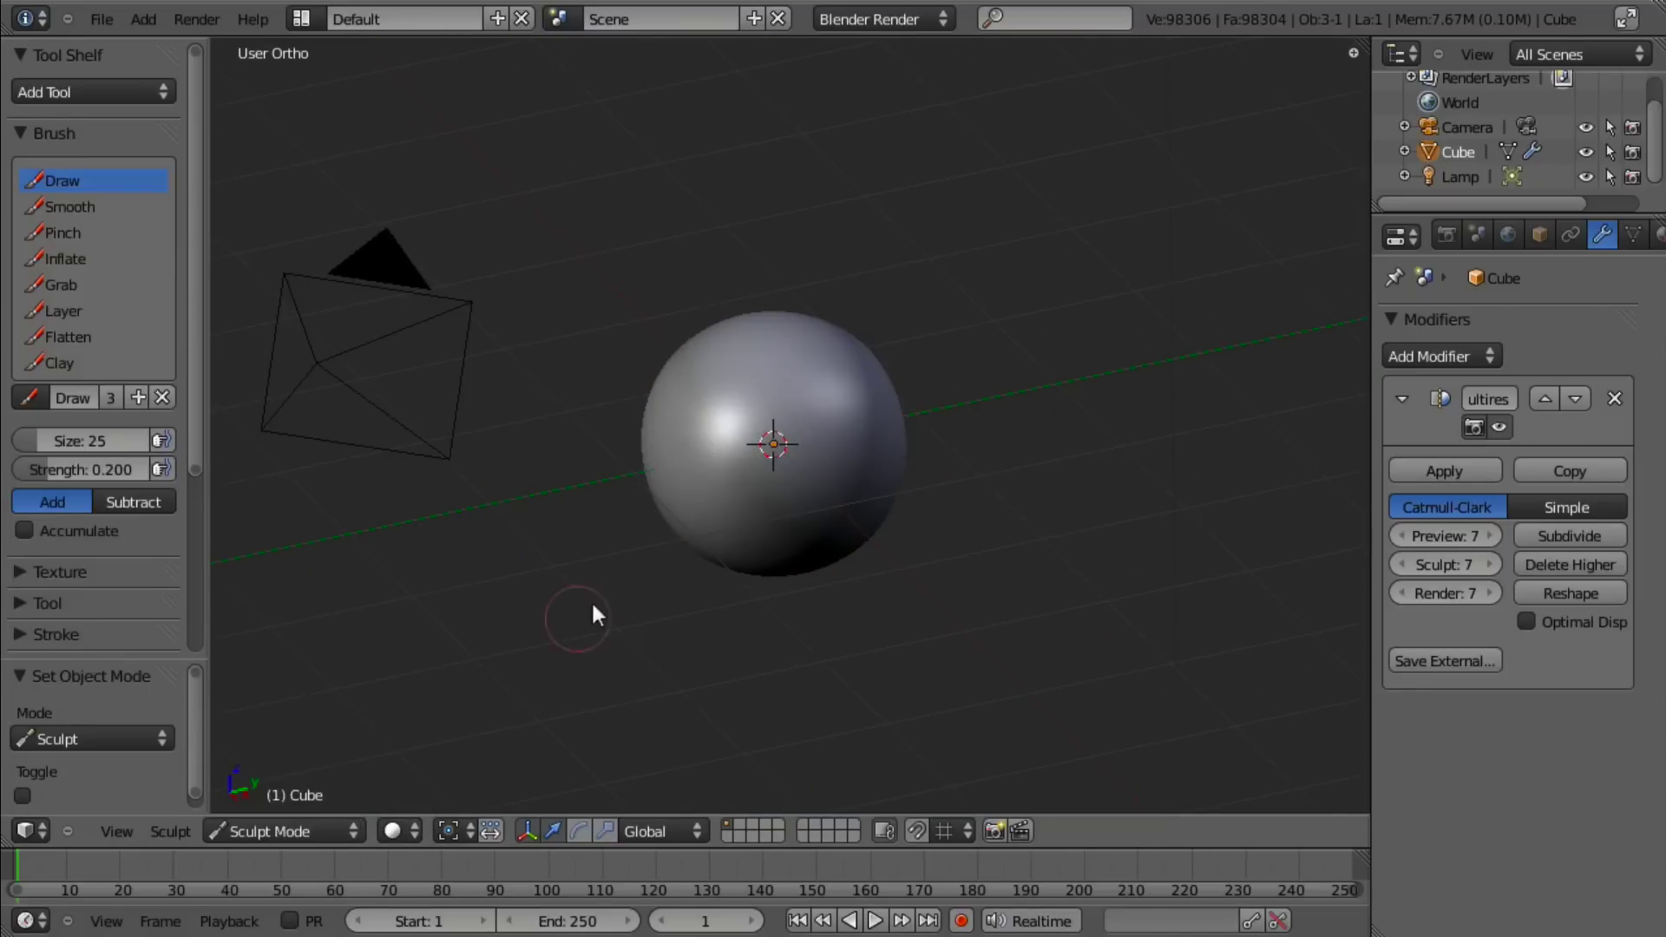
{"action": "mouse_move", "coordinate": [591, 600]}
{"action": "middle_mouse_down"}
{"action": "mouse_move", "coordinate": [650, 548]}
{"action": "mouse_move", "coordinate": [796, 555]}
{"action": "mouse_move", "coordinate": [891, 532]}
{"action": "middle_mouse_up"}
{"action": "scroll", "coordinate": [894, 521], "scroll_direction": "up", "scroll_amount": 2}
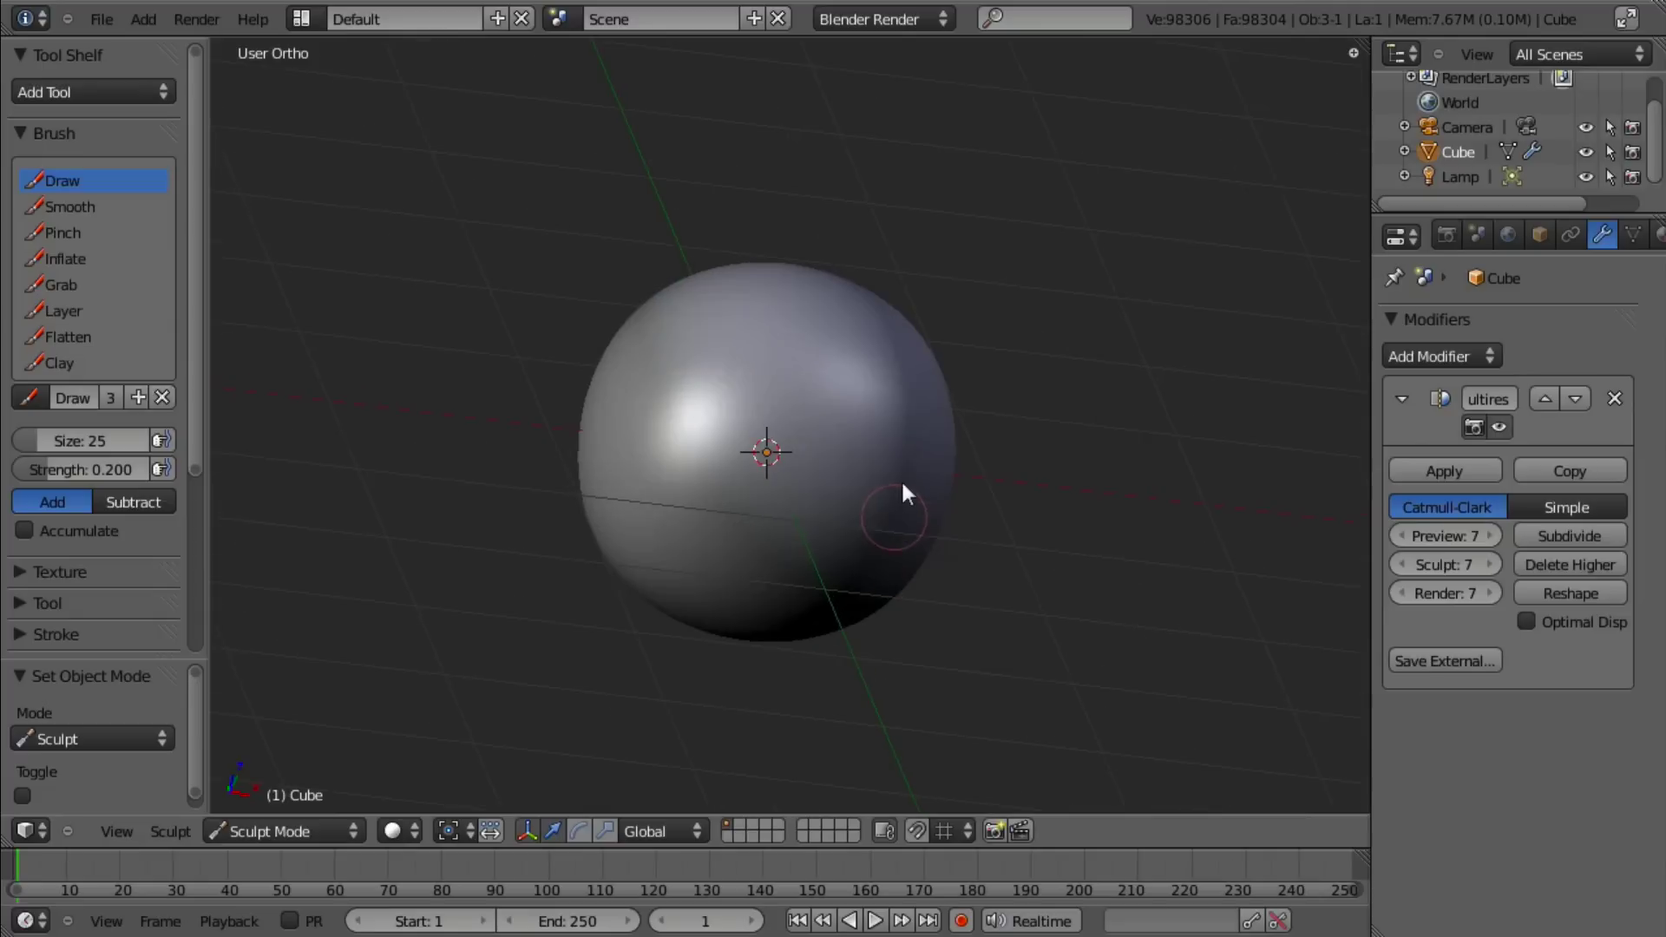
{"action": "mouse_move", "coordinate": [919, 395]}
{"action": "left_mouse_down"}
{"action": "mouse_move", "coordinate": [824, 482]}
{"action": "mouse_move", "coordinate": [678, 518]}
{"action": "left_mouse_up"}
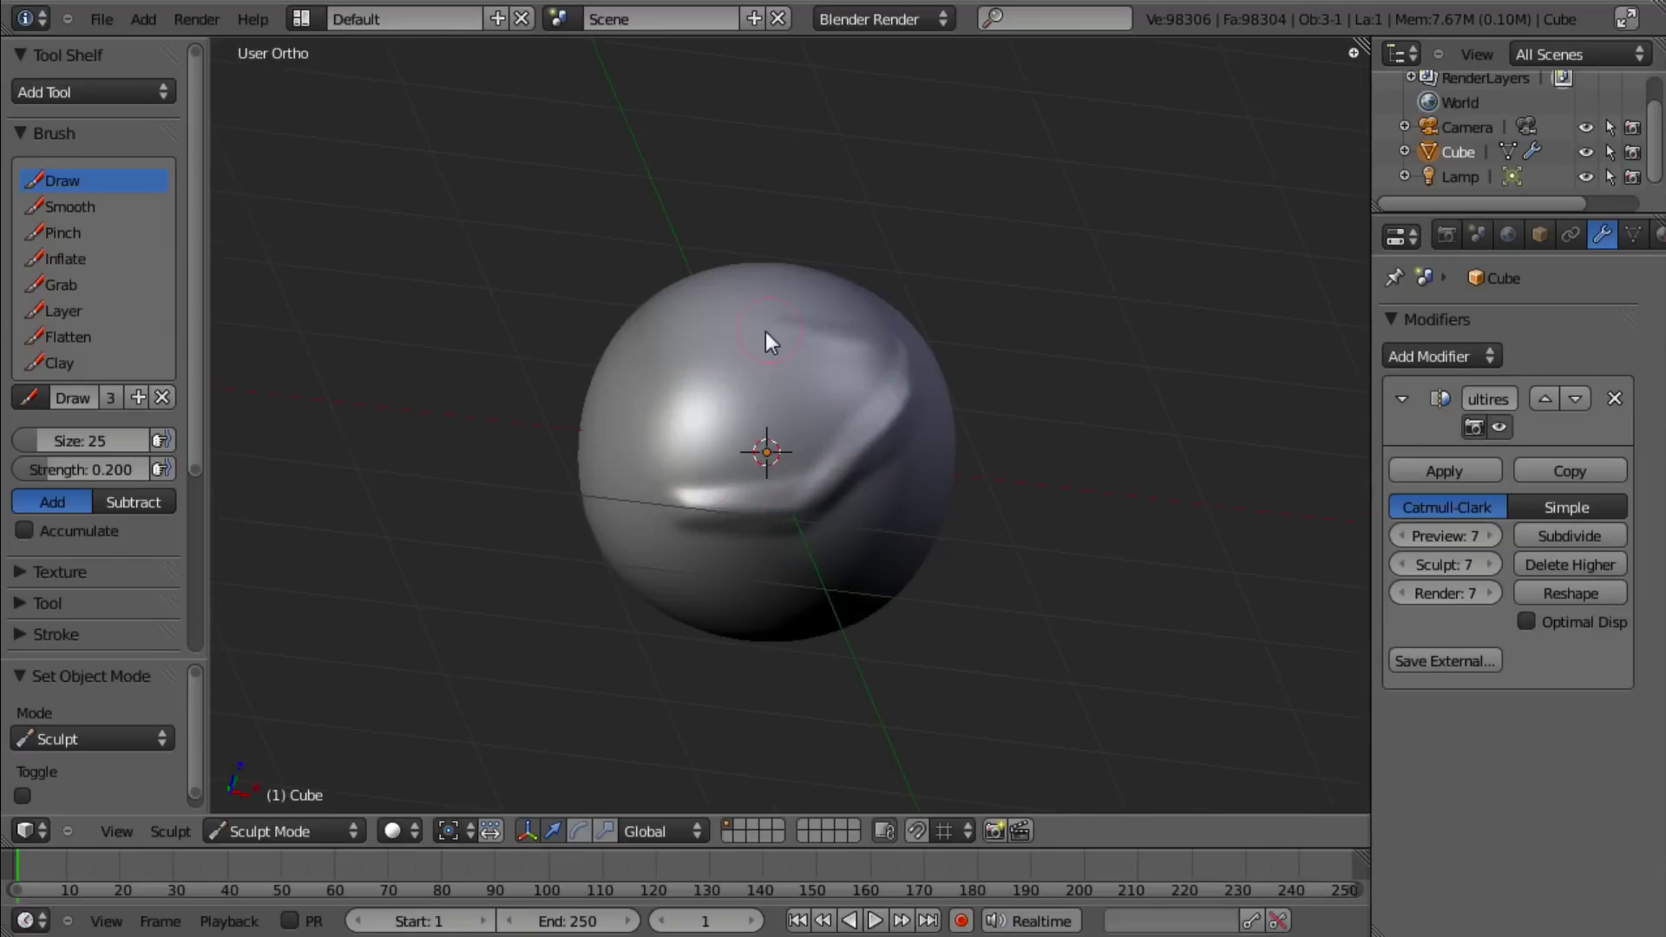
{"action": "key", "text": "ctrl+z"}
{"action": "middle_click_drag", "start_coordinate": [893, 488], "coordinate": [778, 491]}
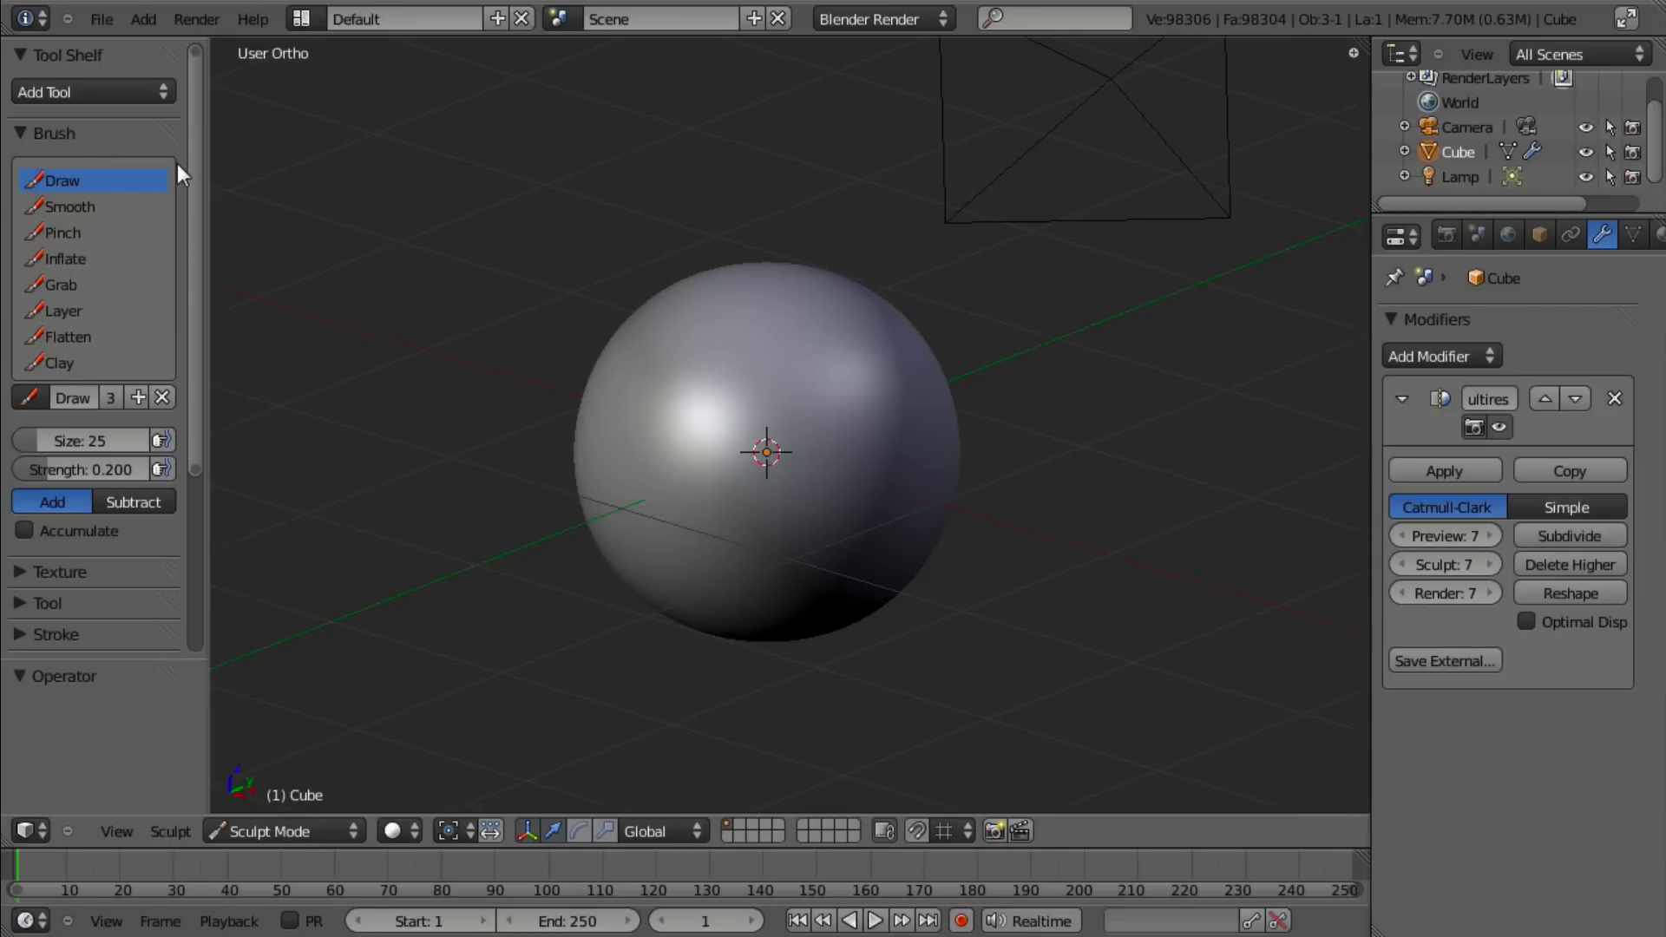
{"action": "key", "text": "alt+Tab"}
{"action": "key", "text": "alt+Tab"}
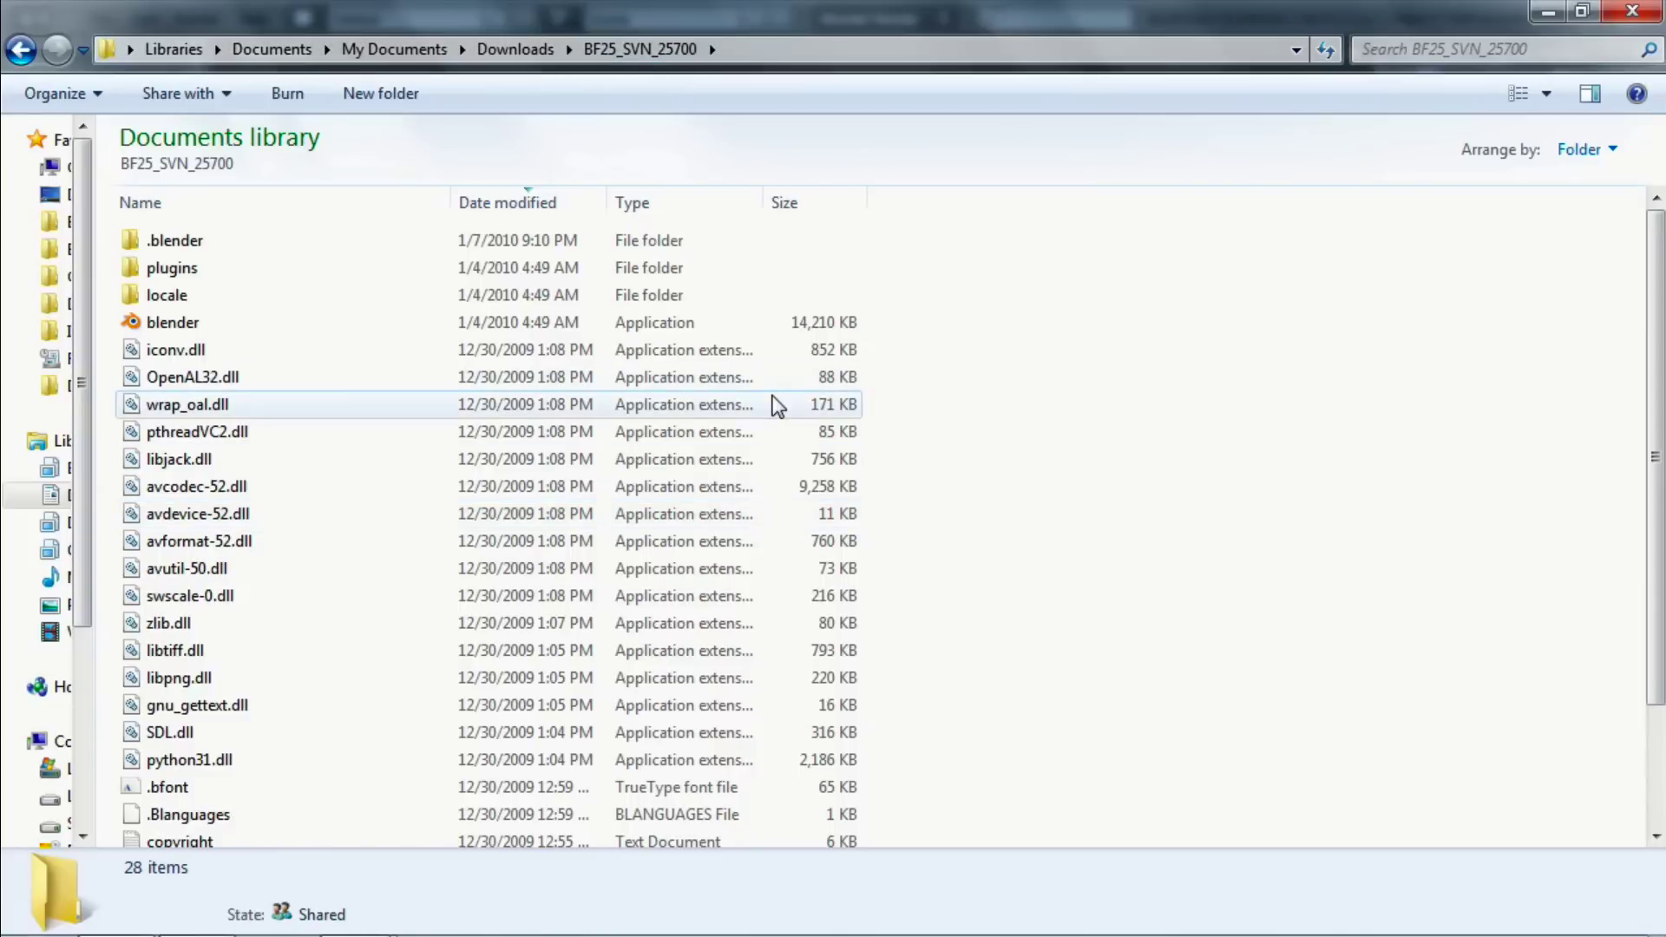
{"action": "key", "text": "alt+Tab"}
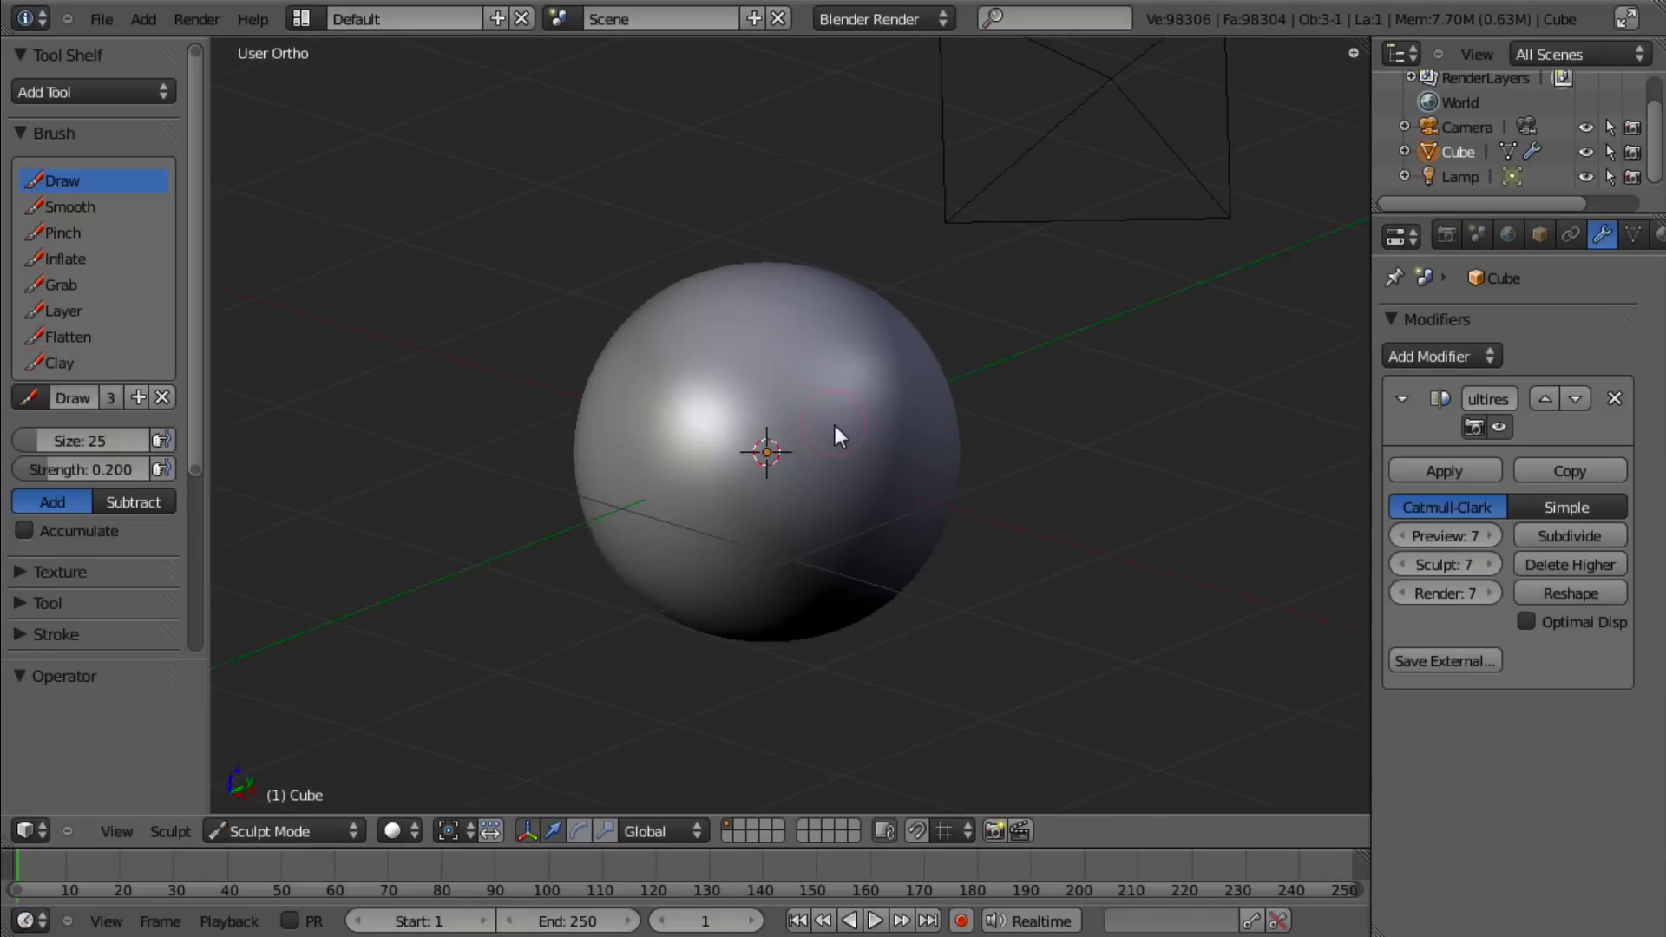
Step: Duplicate the Draw brush into Brush.001 and rename it 'scales'
{"action": "mouse_move", "coordinate": [835, 425]}
{"action": "middle_mouse_down"}
{"action": "mouse_move", "coordinate": [729, 481]}
{"action": "mouse_move", "coordinate": [742, 439]}
{"action": "mouse_move", "coordinate": [830, 420]}
{"action": "middle_mouse_up"}
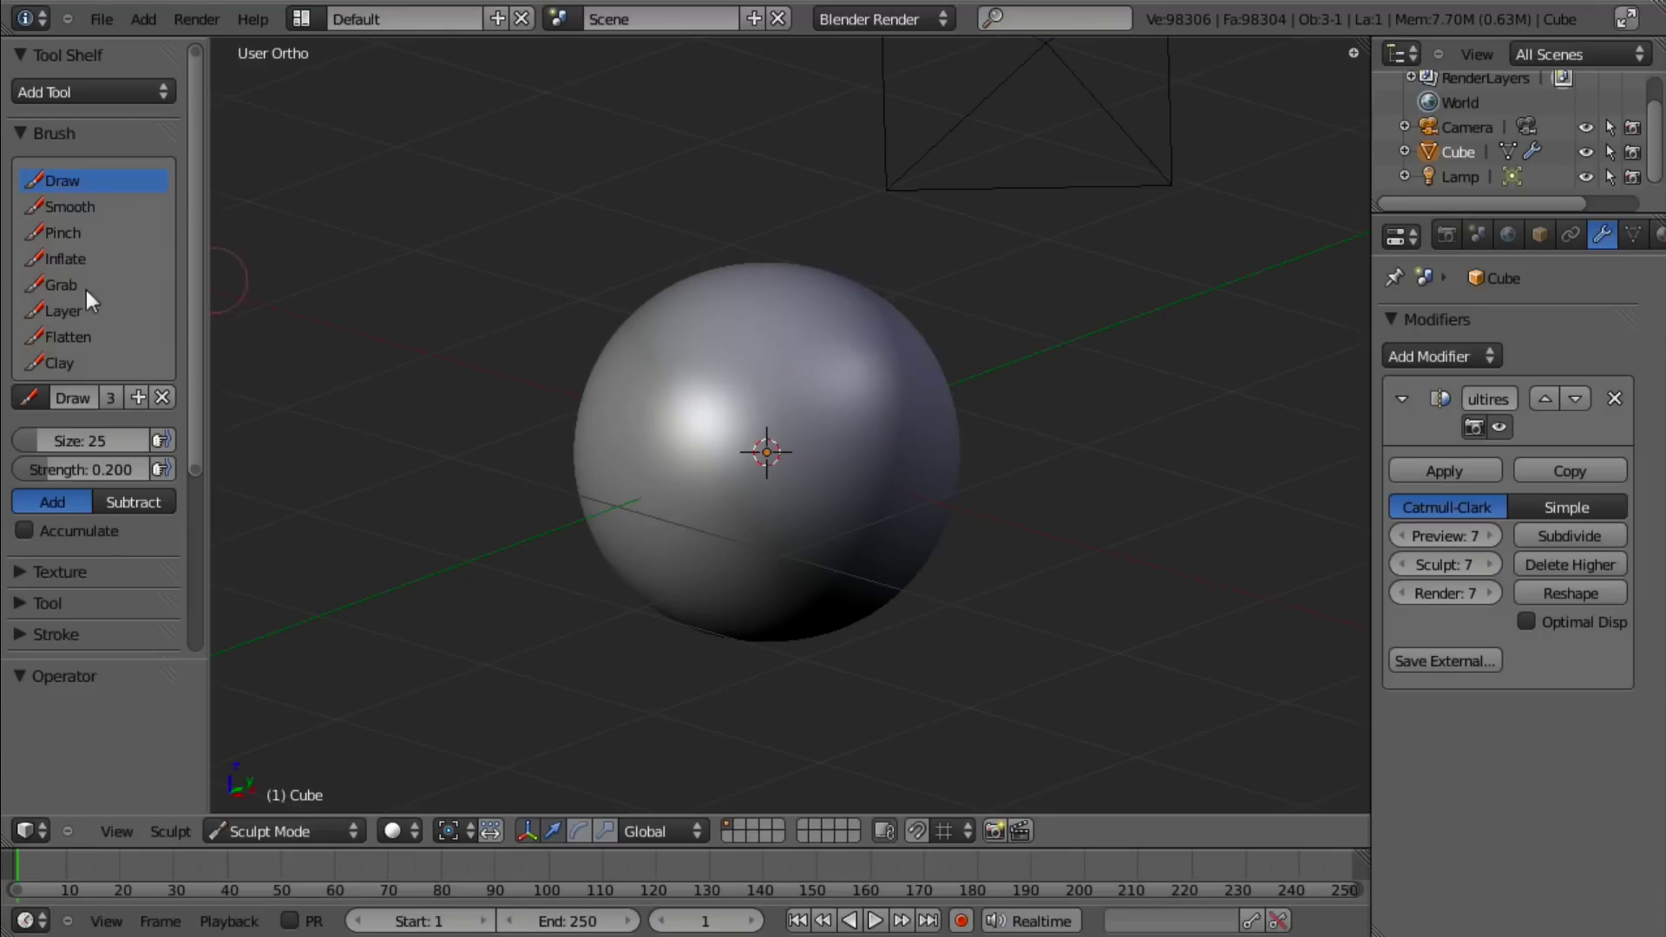
{"action": "left_click", "coordinate": [138, 397]}
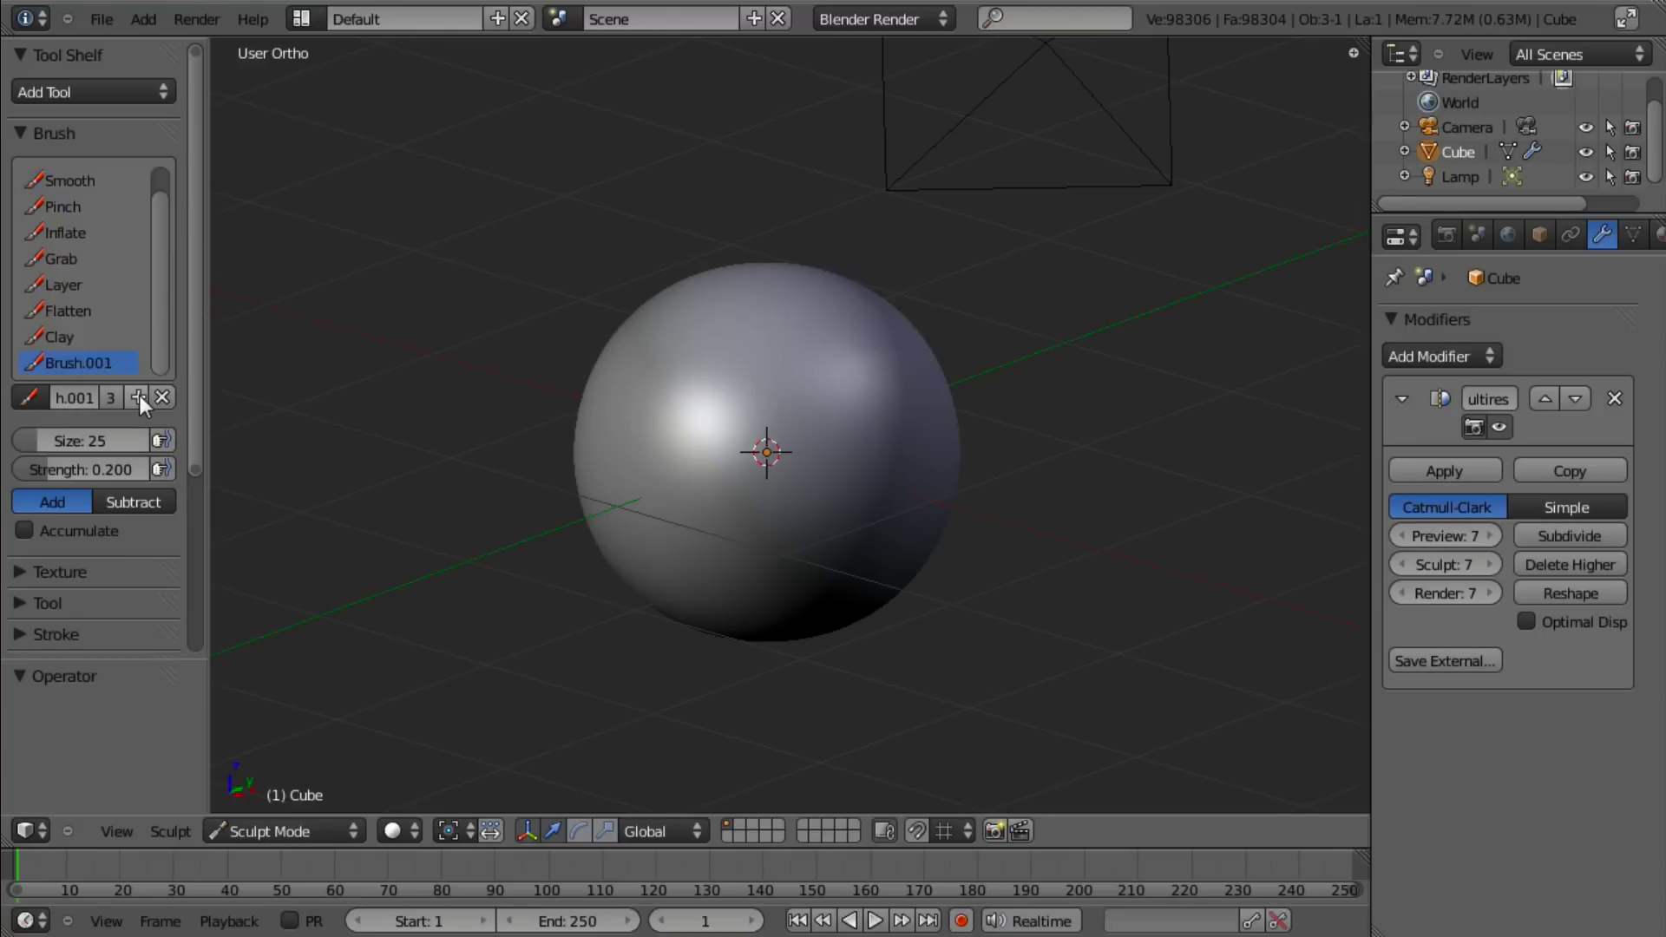
{"action": "left_click", "coordinate": [78, 404]}
{"action": "type", "text": "scales"}
{"action": "key", "text": "Return"}
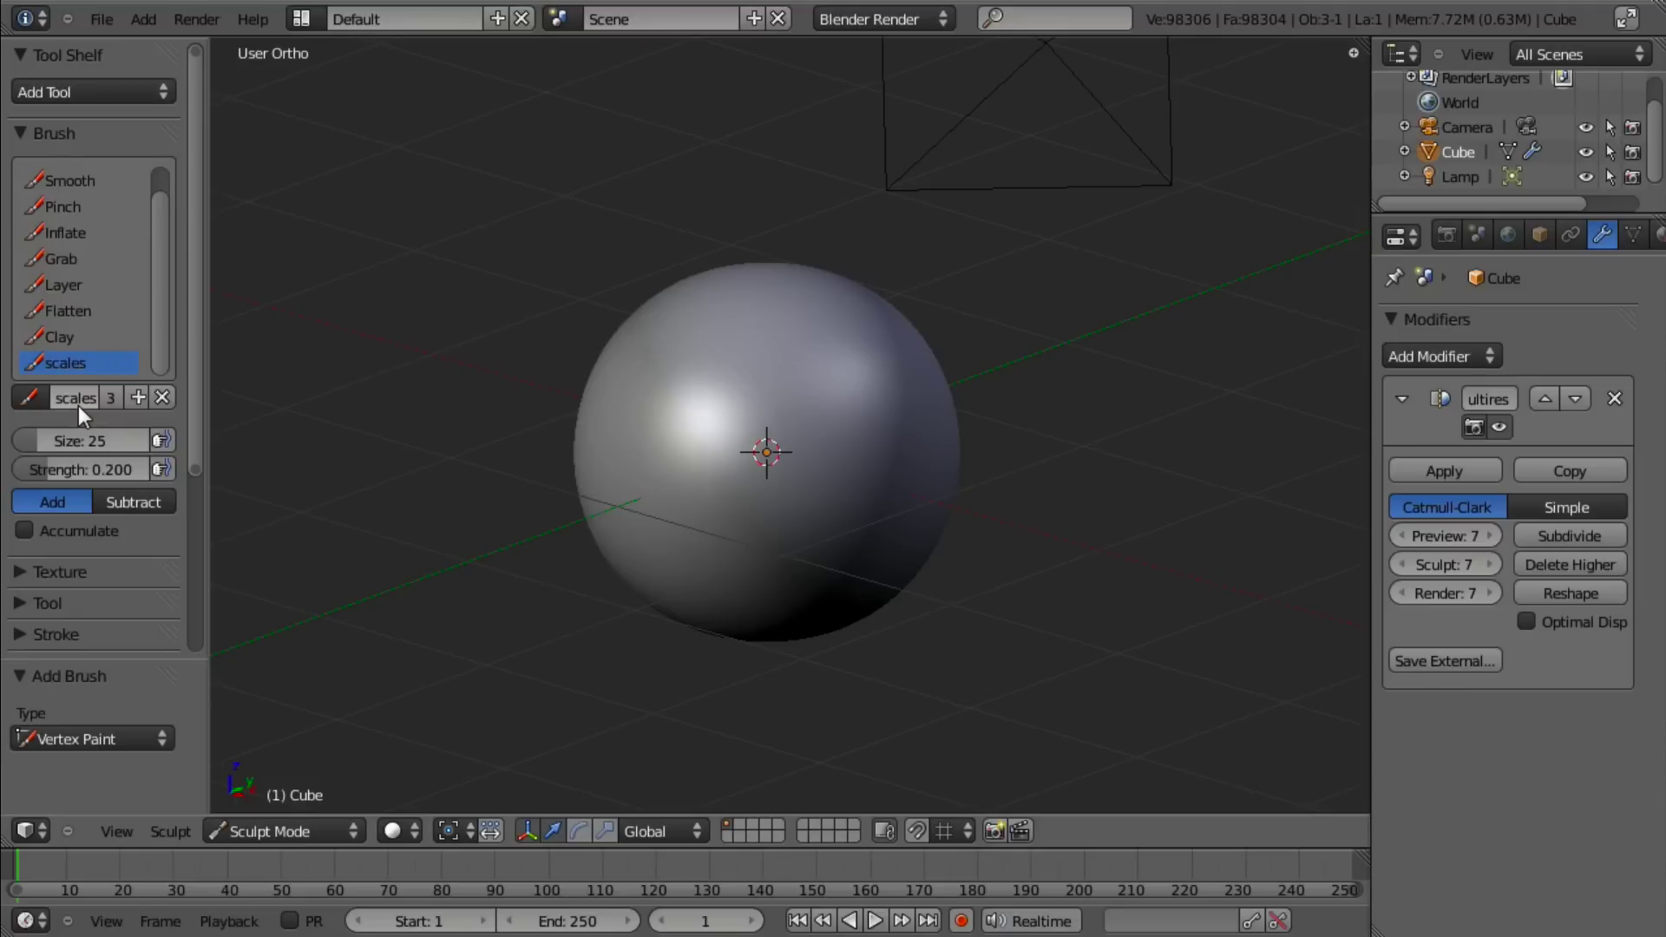
{"action": "scroll", "coordinate": [76, 460], "scroll_direction": "down", "scroll_amount": 5}
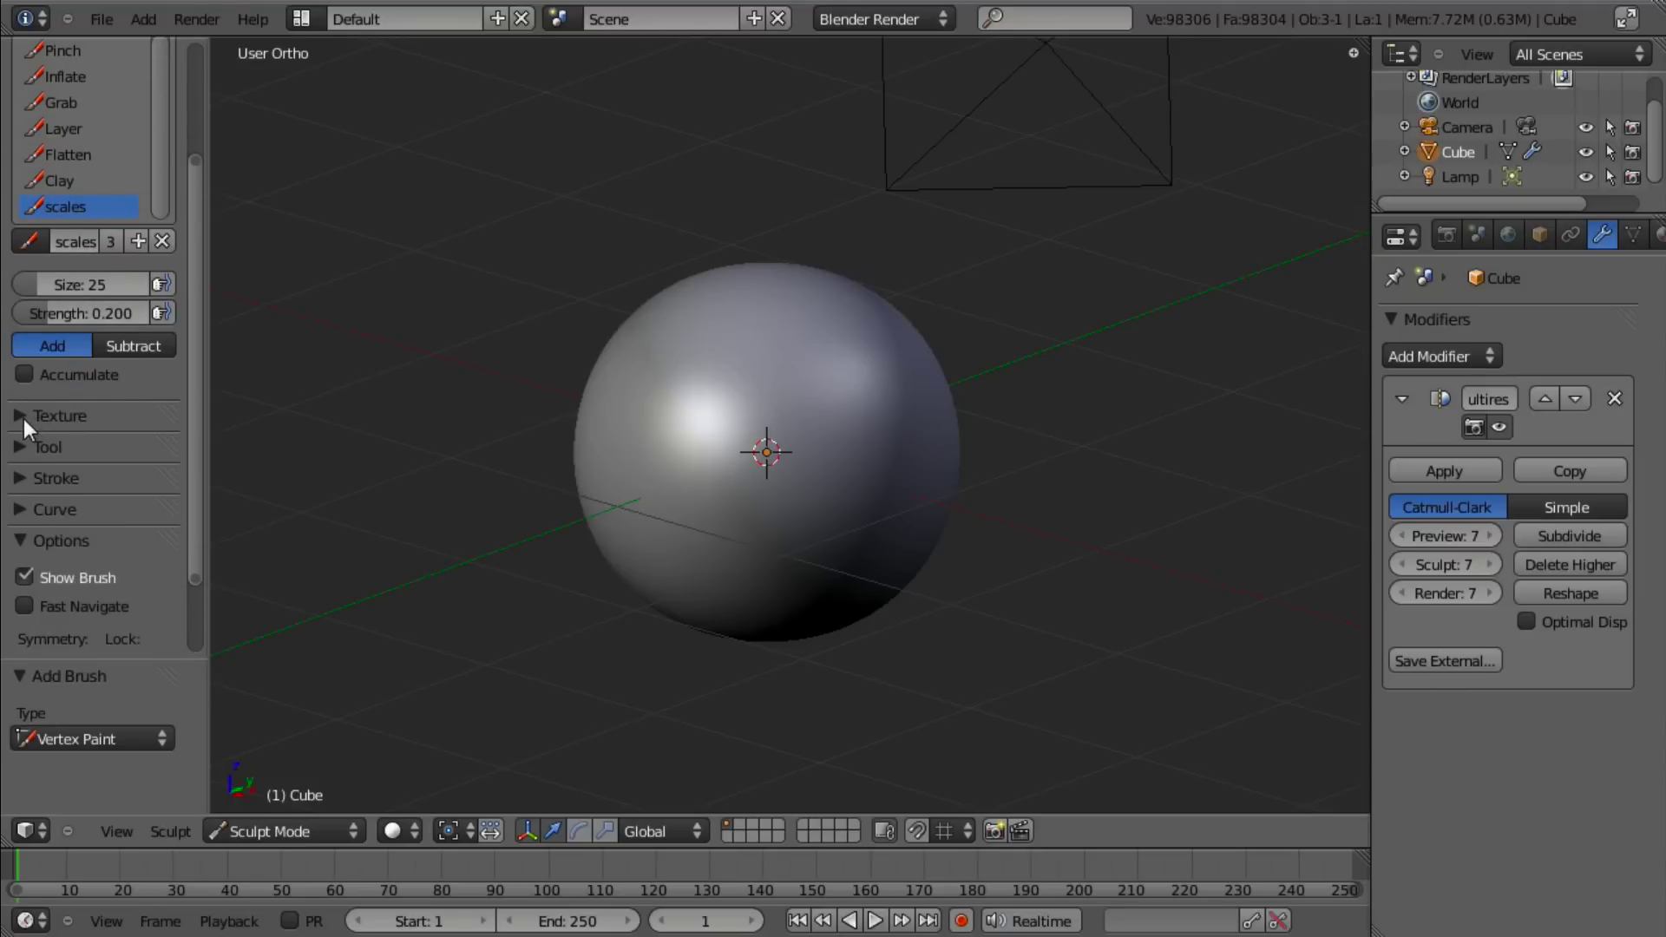
Step: Create a new texture for the scales brush and bring up its texture type list
{"action": "left_click", "coordinate": [24, 418]}
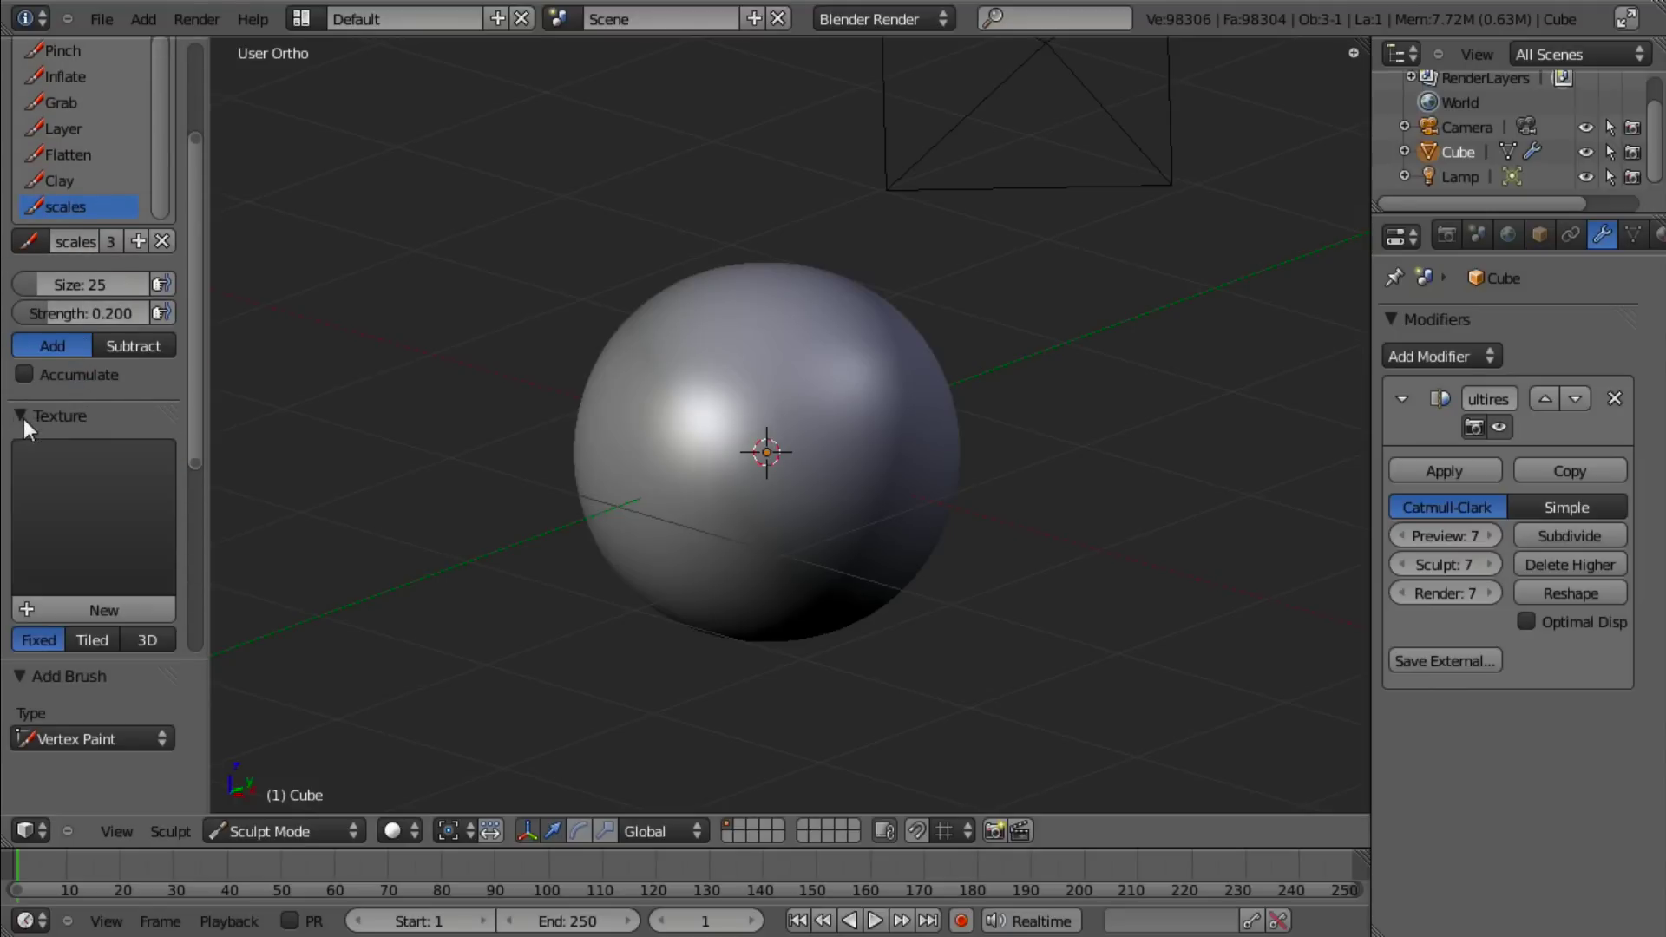
{"action": "left_click", "coordinate": [59, 606]}
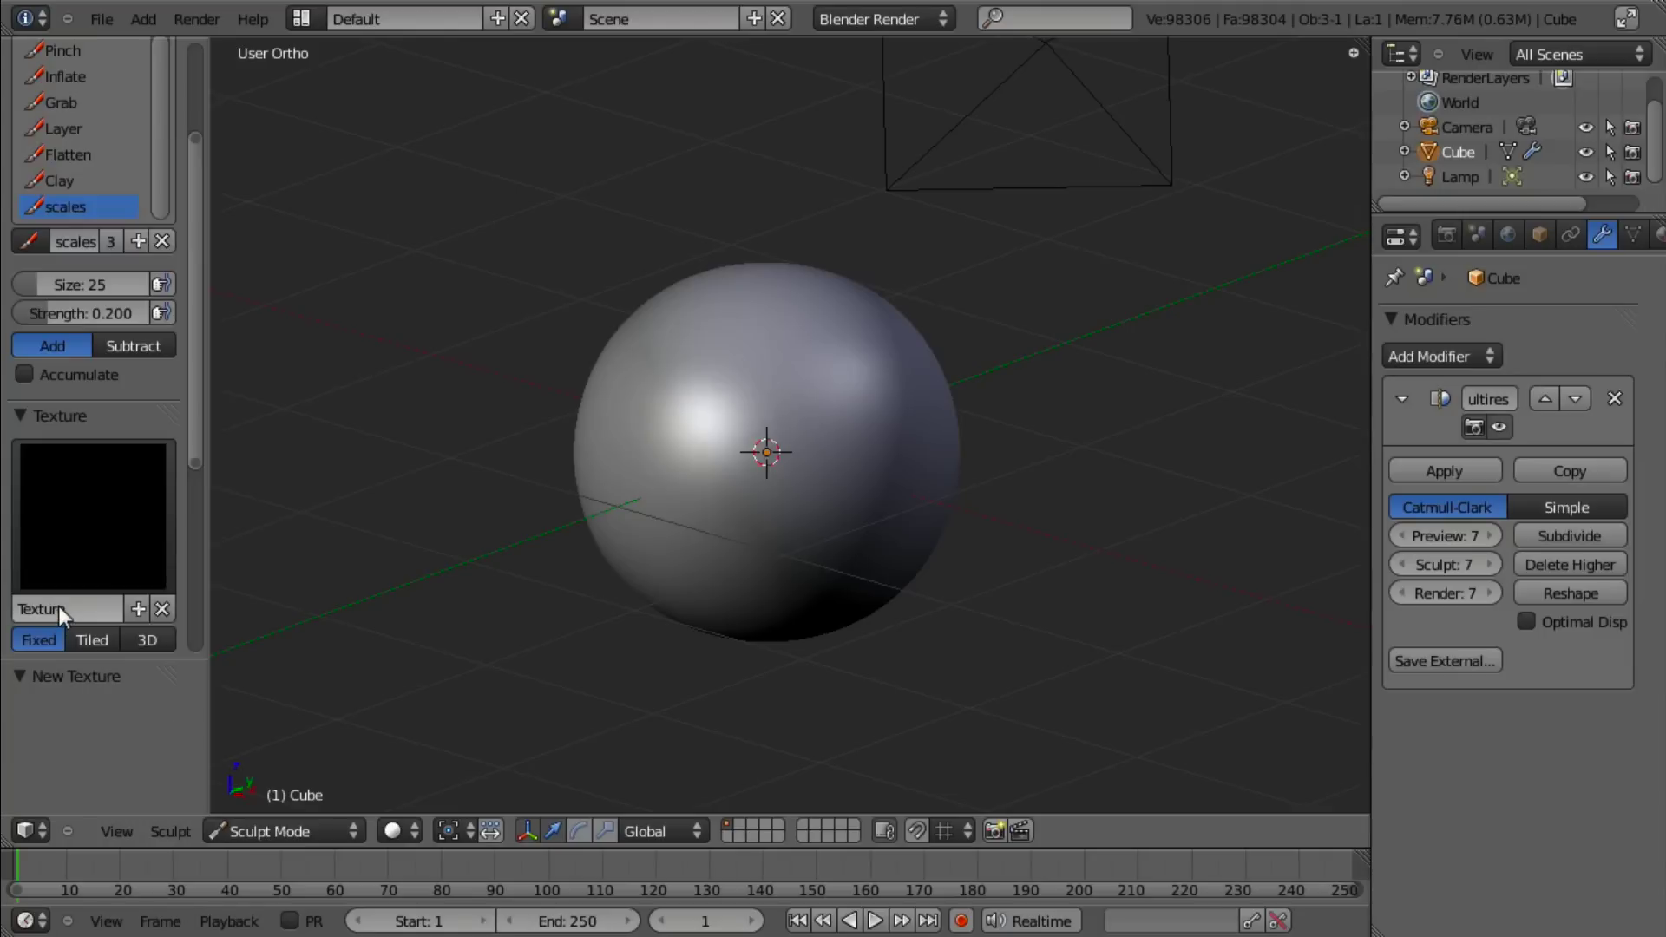
{"action": "scroll", "coordinate": [1631, 237], "scroll_direction": "right", "scroll_amount": 3}
{"action": "left_click", "coordinate": [1619, 235]}
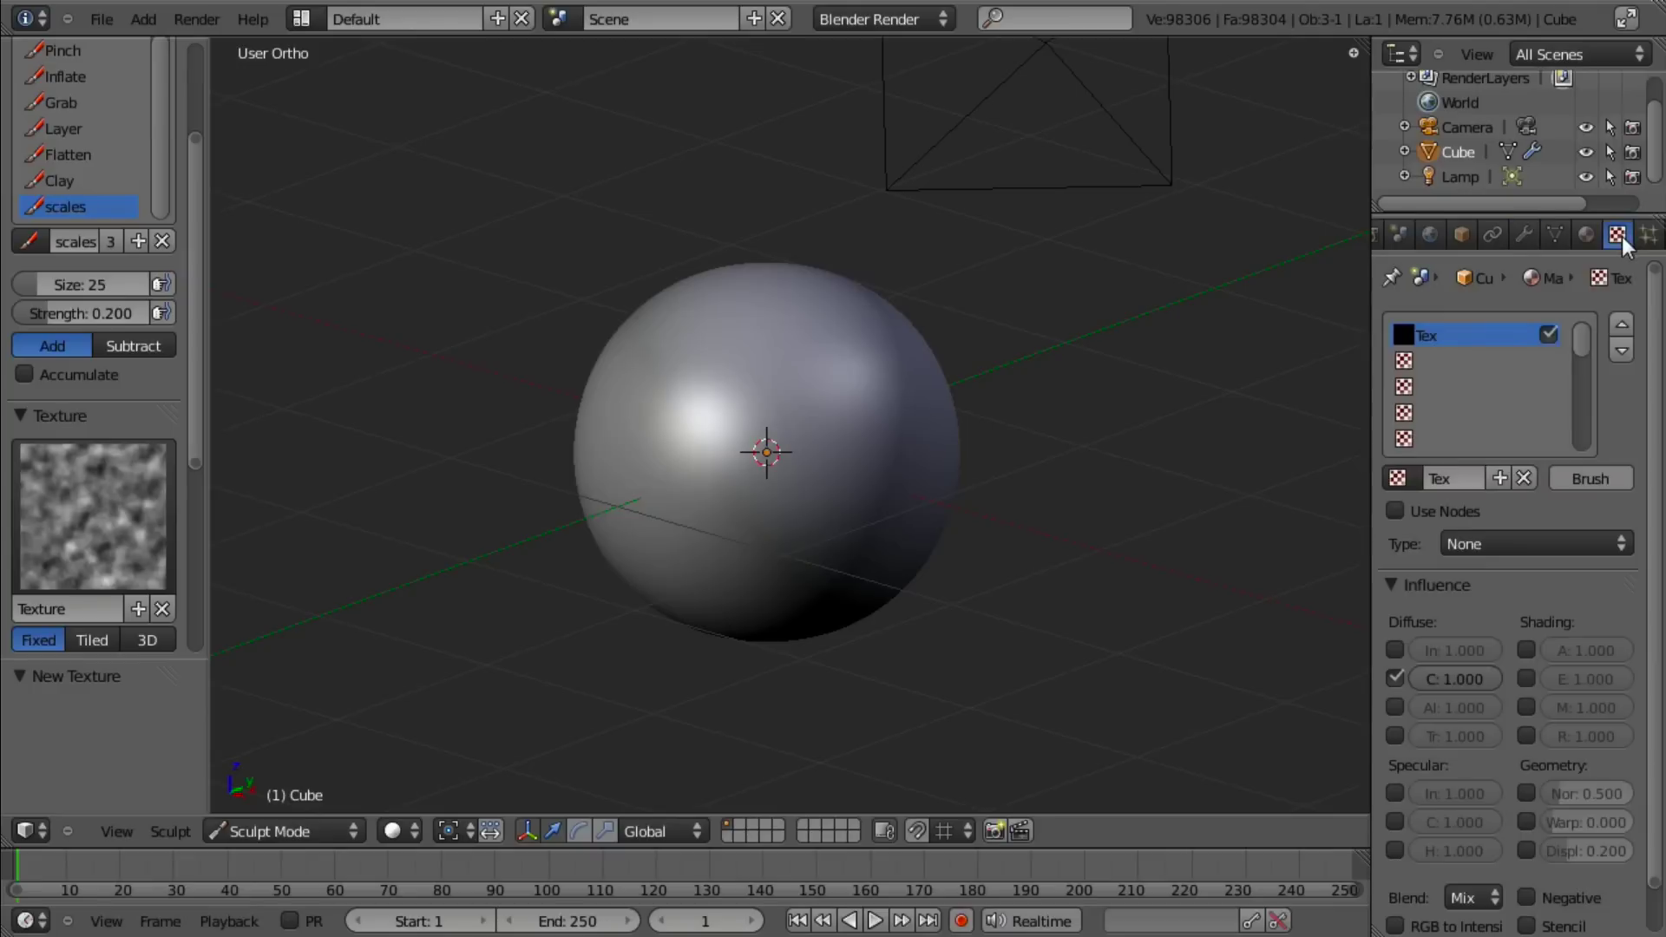
{"action": "left_click", "coordinate": [1588, 480]}
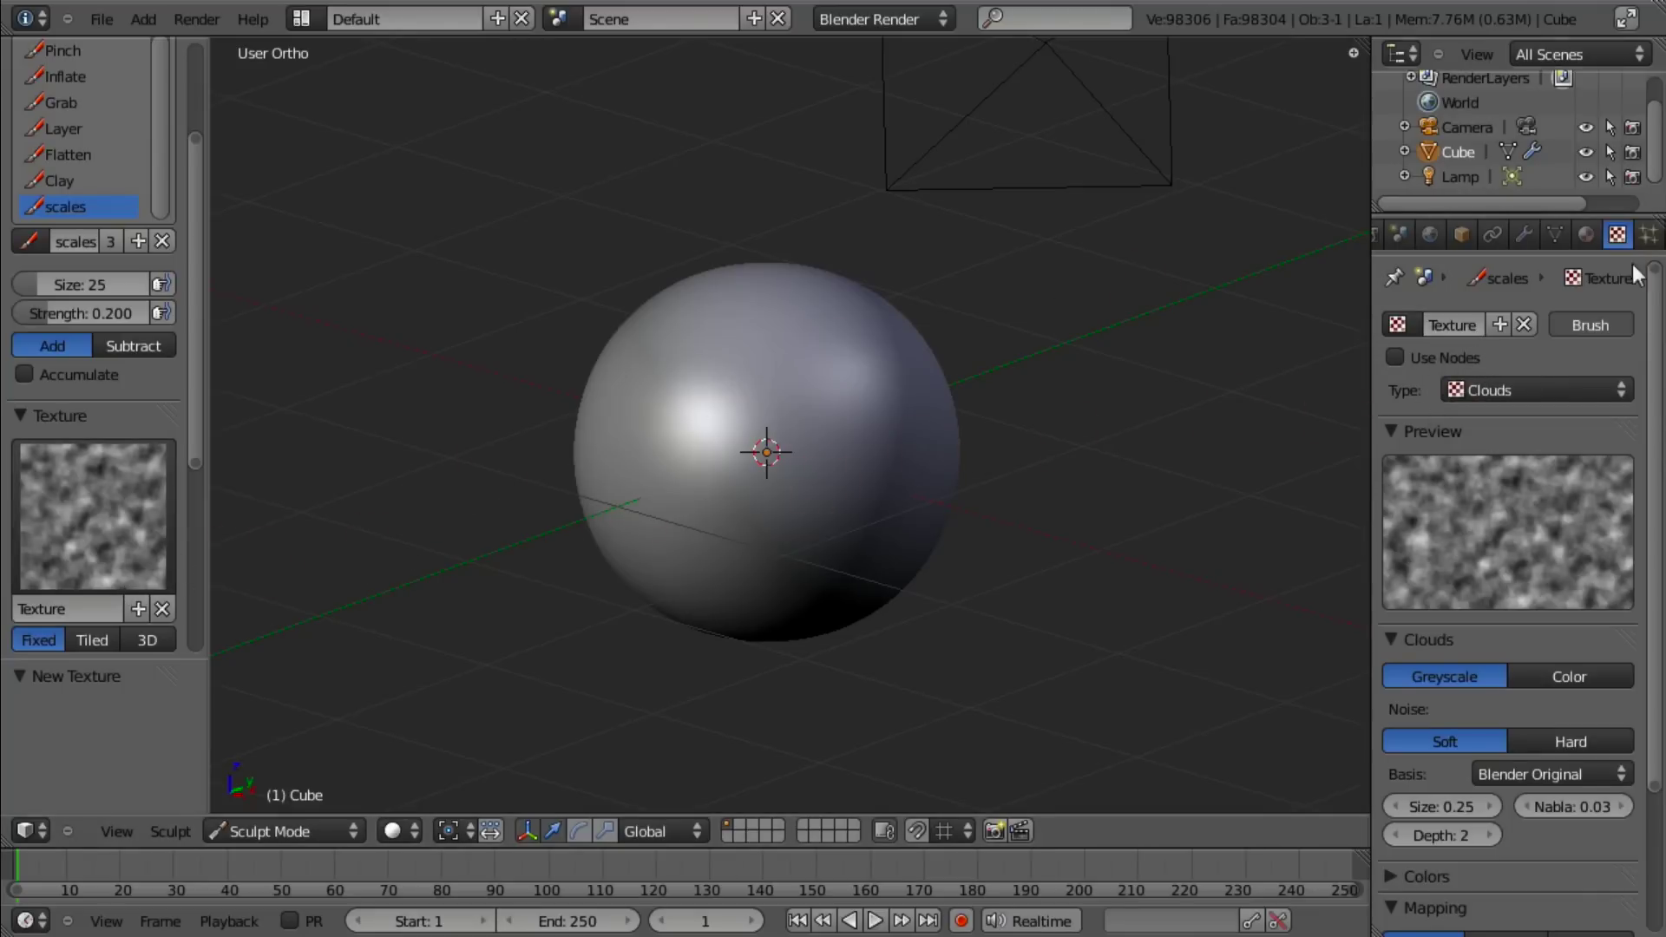
{"action": "left_click", "coordinate": [1480, 389]}
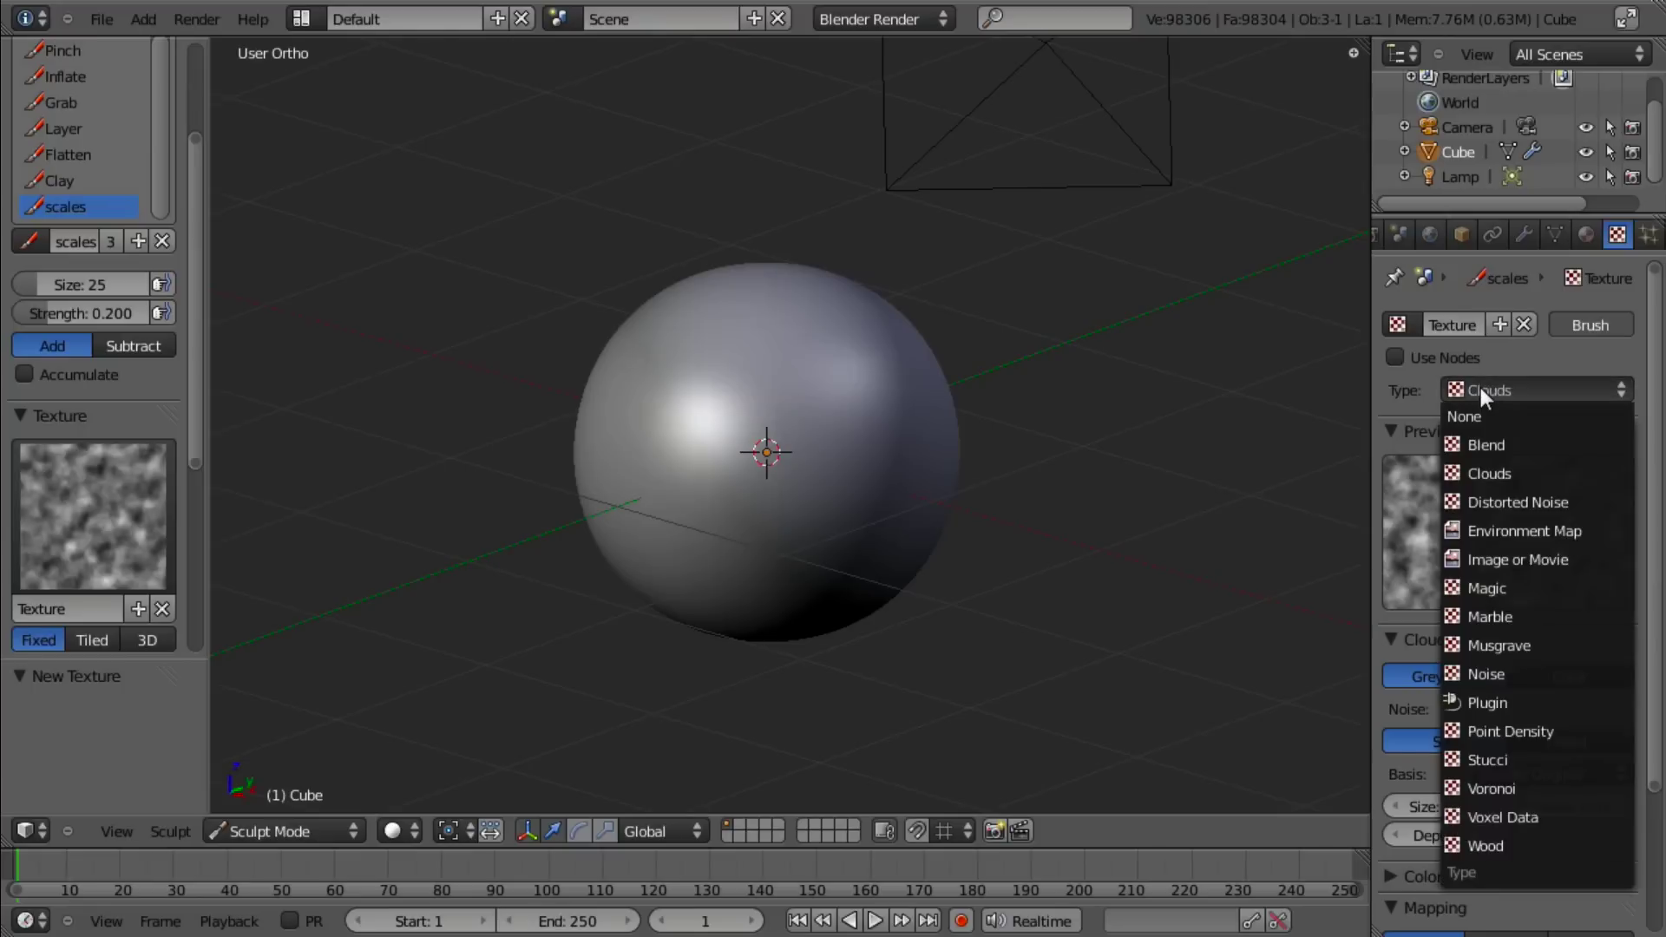
Step: Set the brush texture to Image or Movie and load scales_alpha1.png from Sculpting Scales
{"action": "left_click", "coordinate": [1509, 555]}
{"action": "left_click", "coordinate": [1556, 674]}
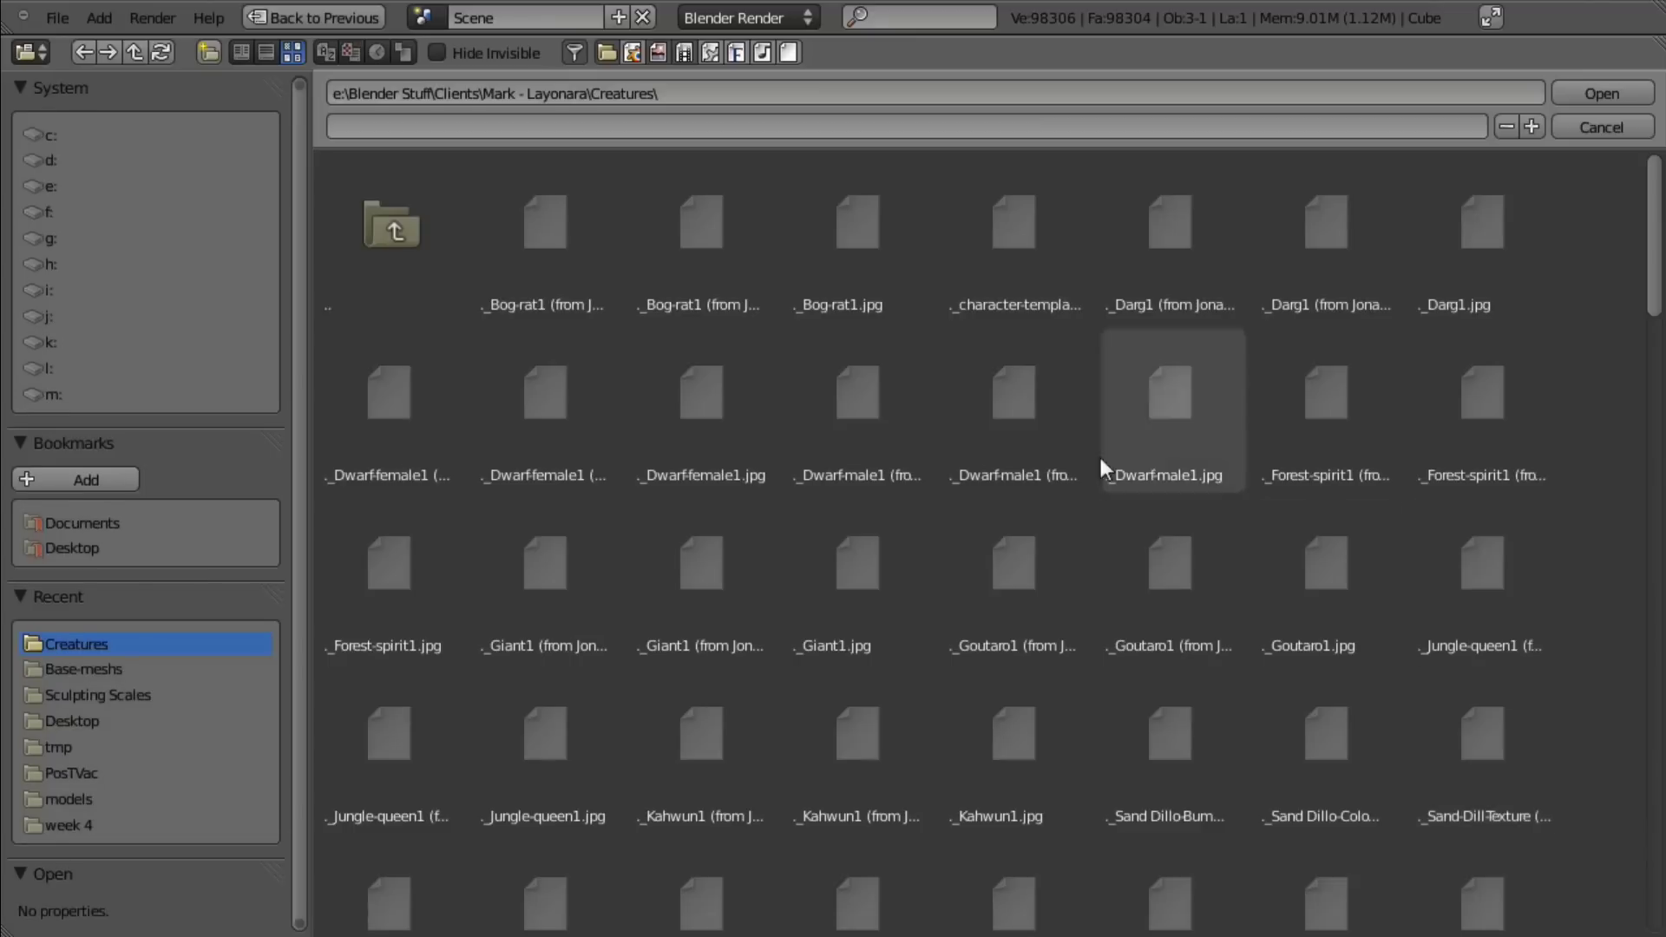
{"action": "left_click", "coordinate": [133, 695]}
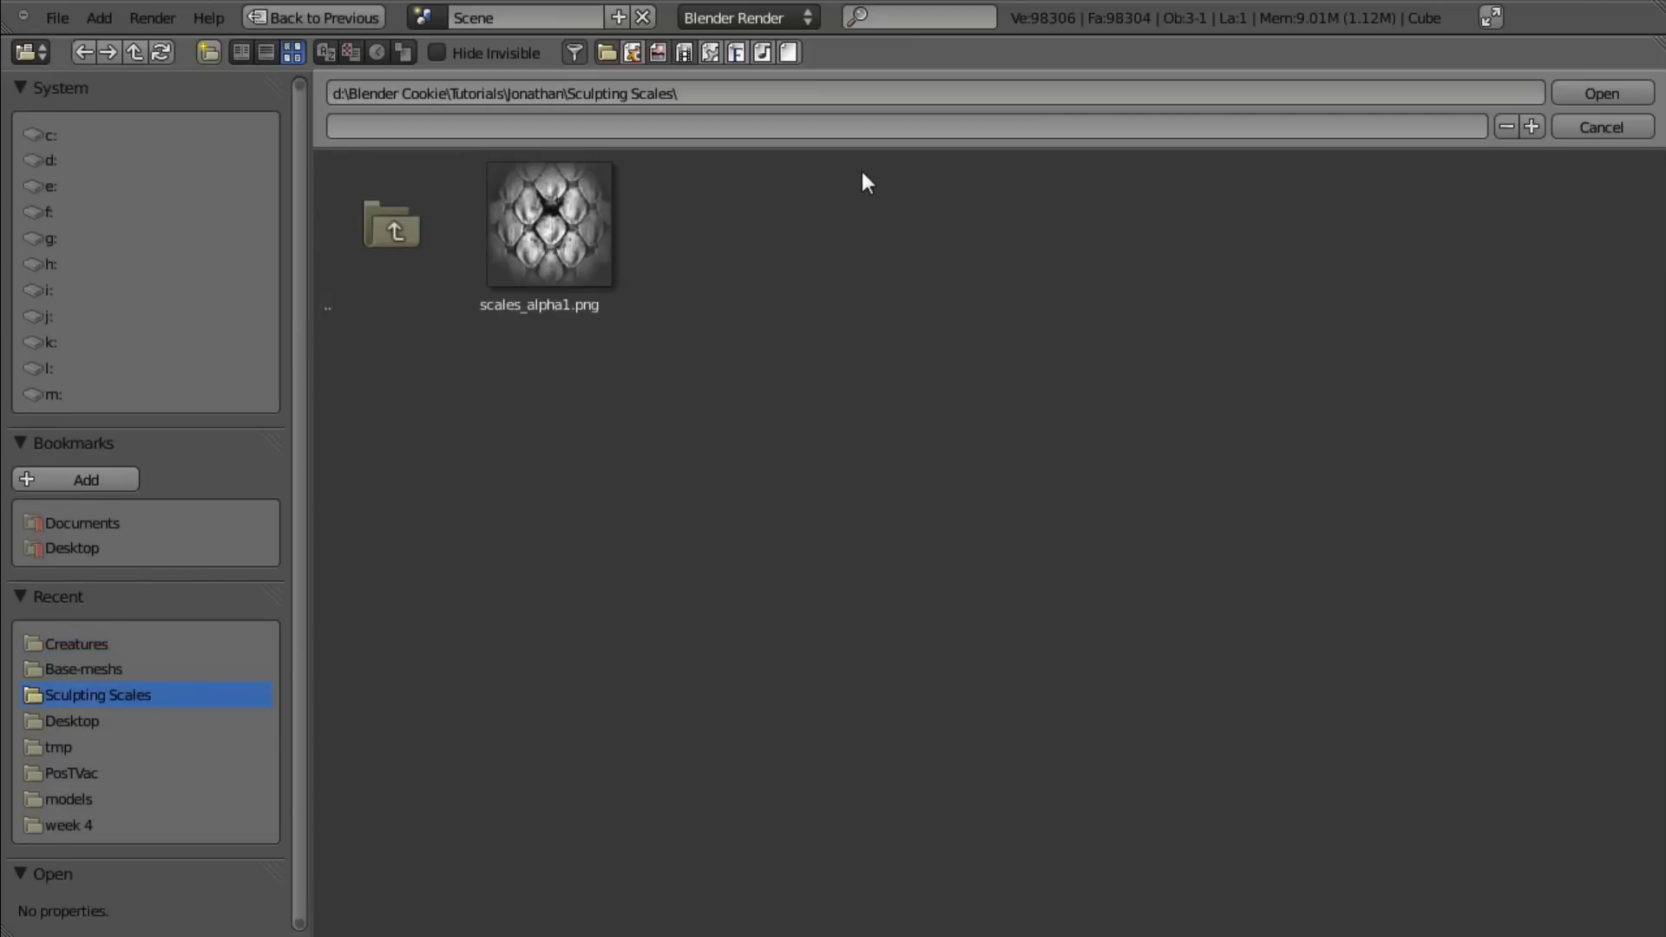
{"action": "left_click", "coordinate": [563, 260]}
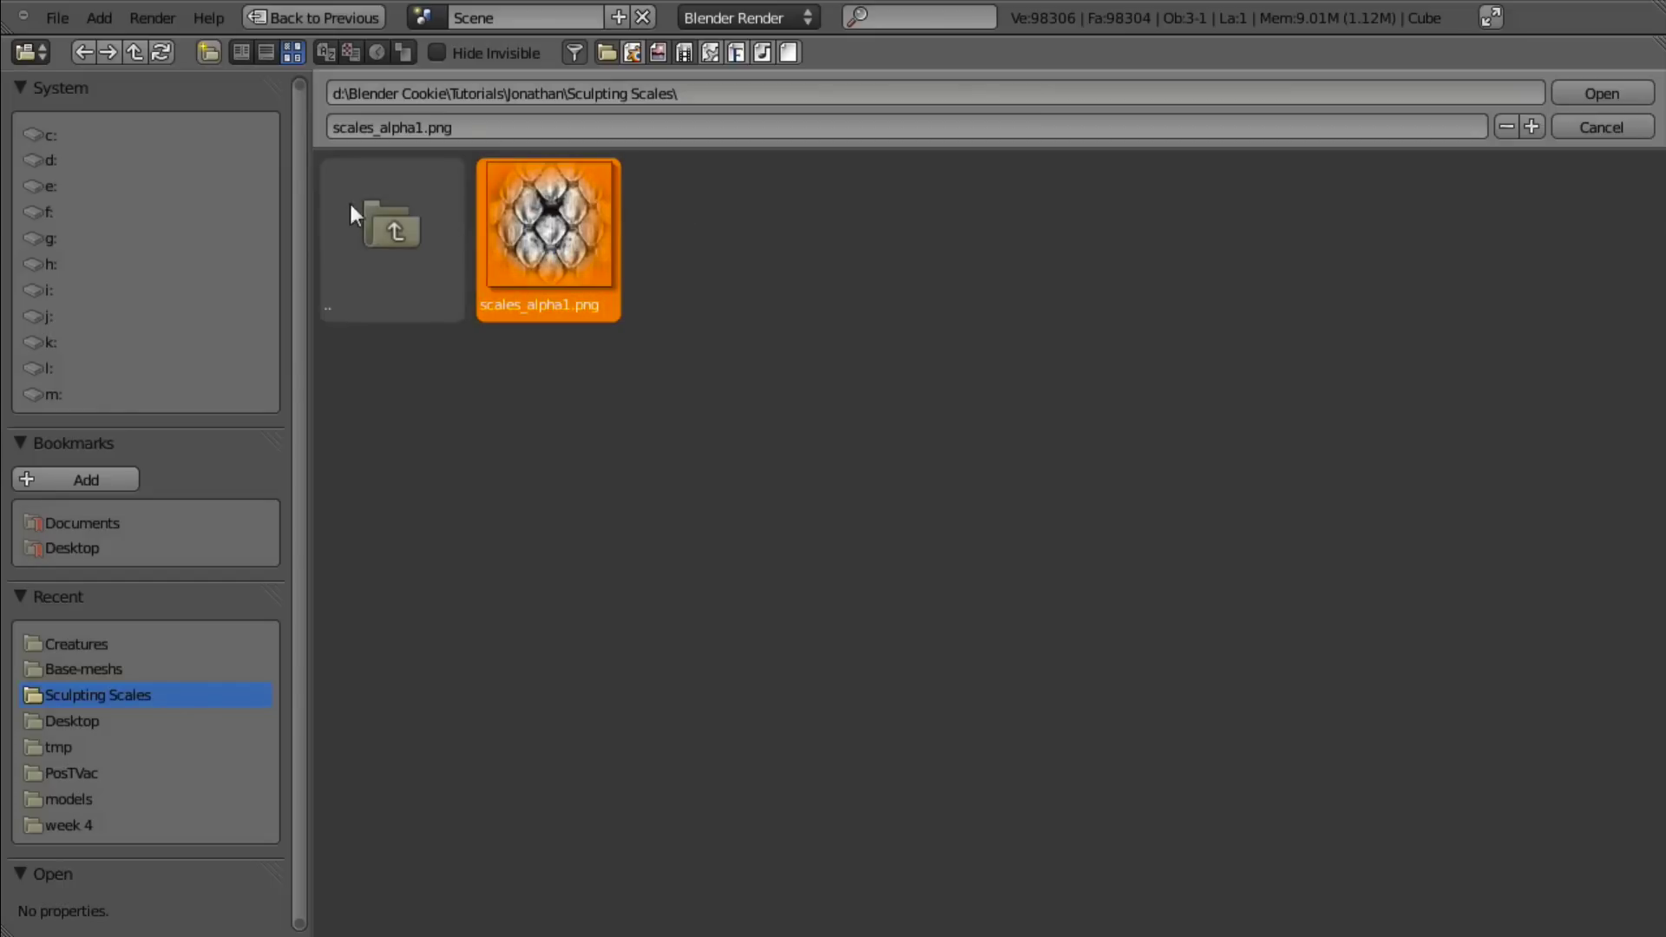
{"action": "left_click", "coordinate": [167, 54]}
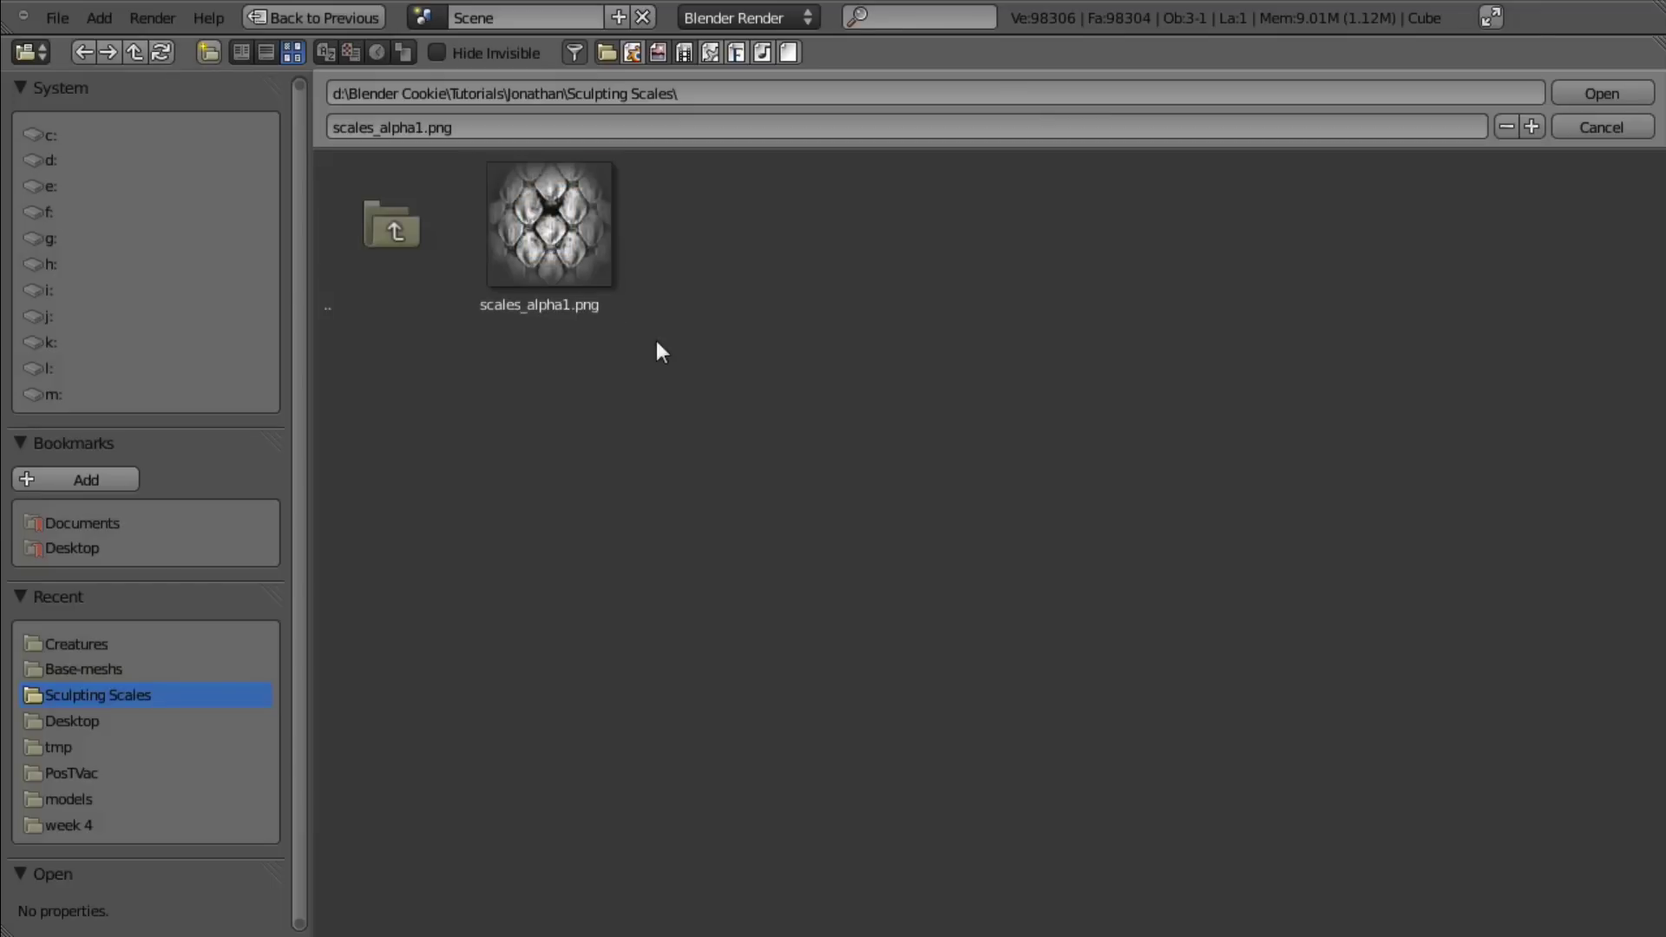
{"action": "left_click", "coordinate": [600, 258]}
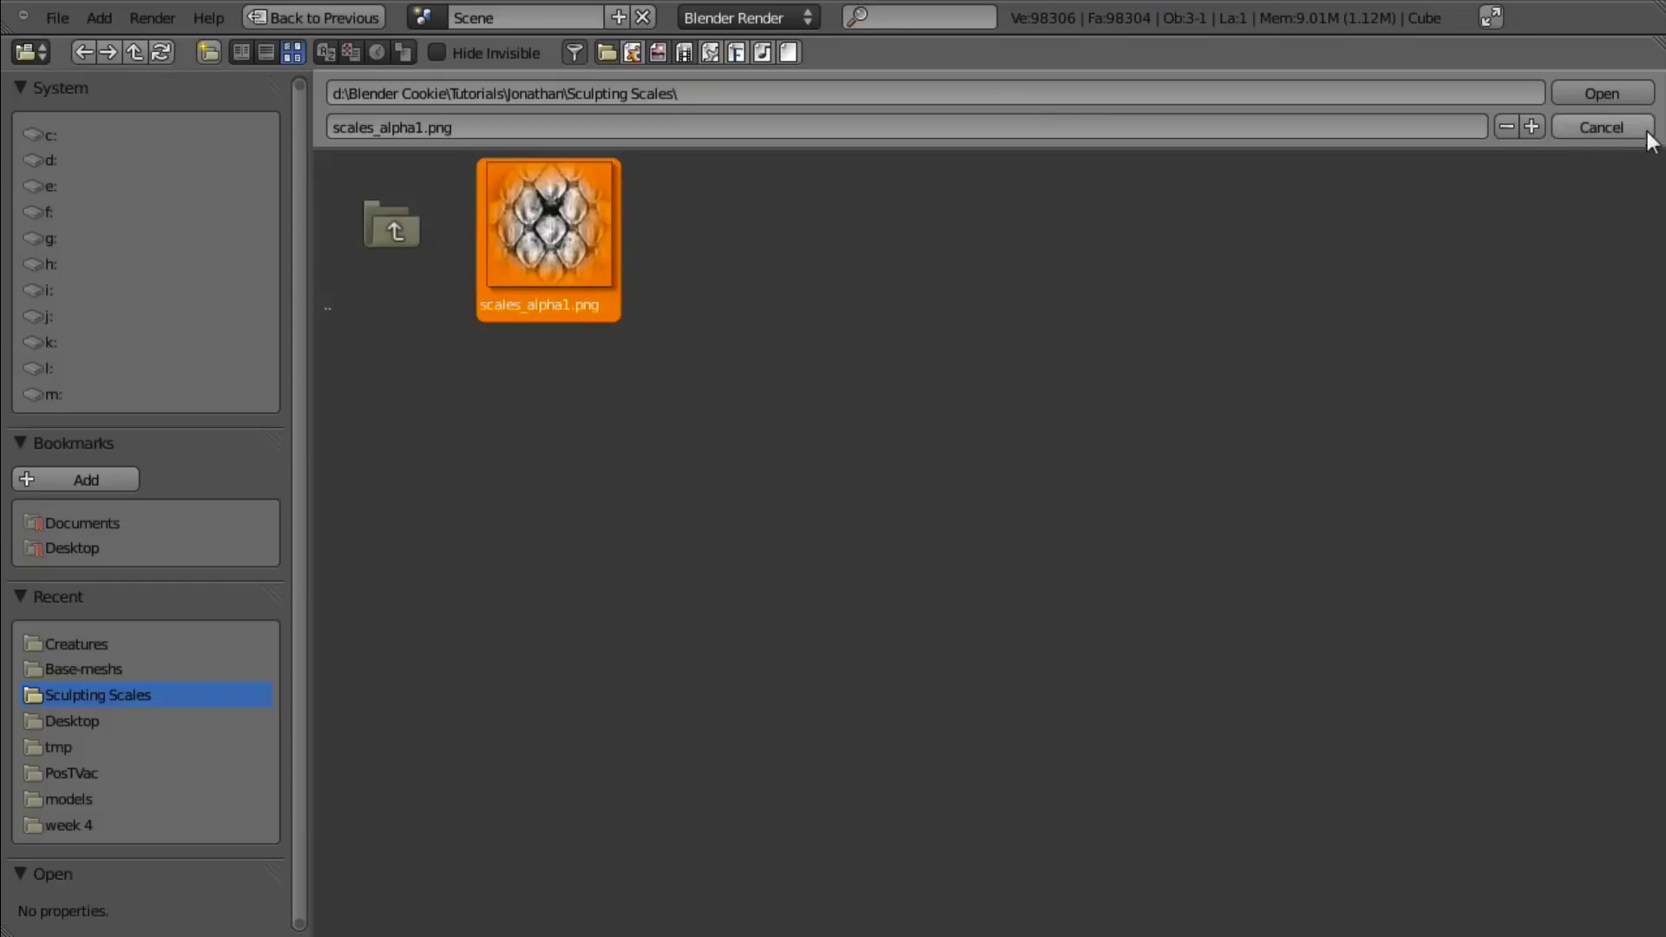
{"action": "left_click", "coordinate": [1601, 93]}
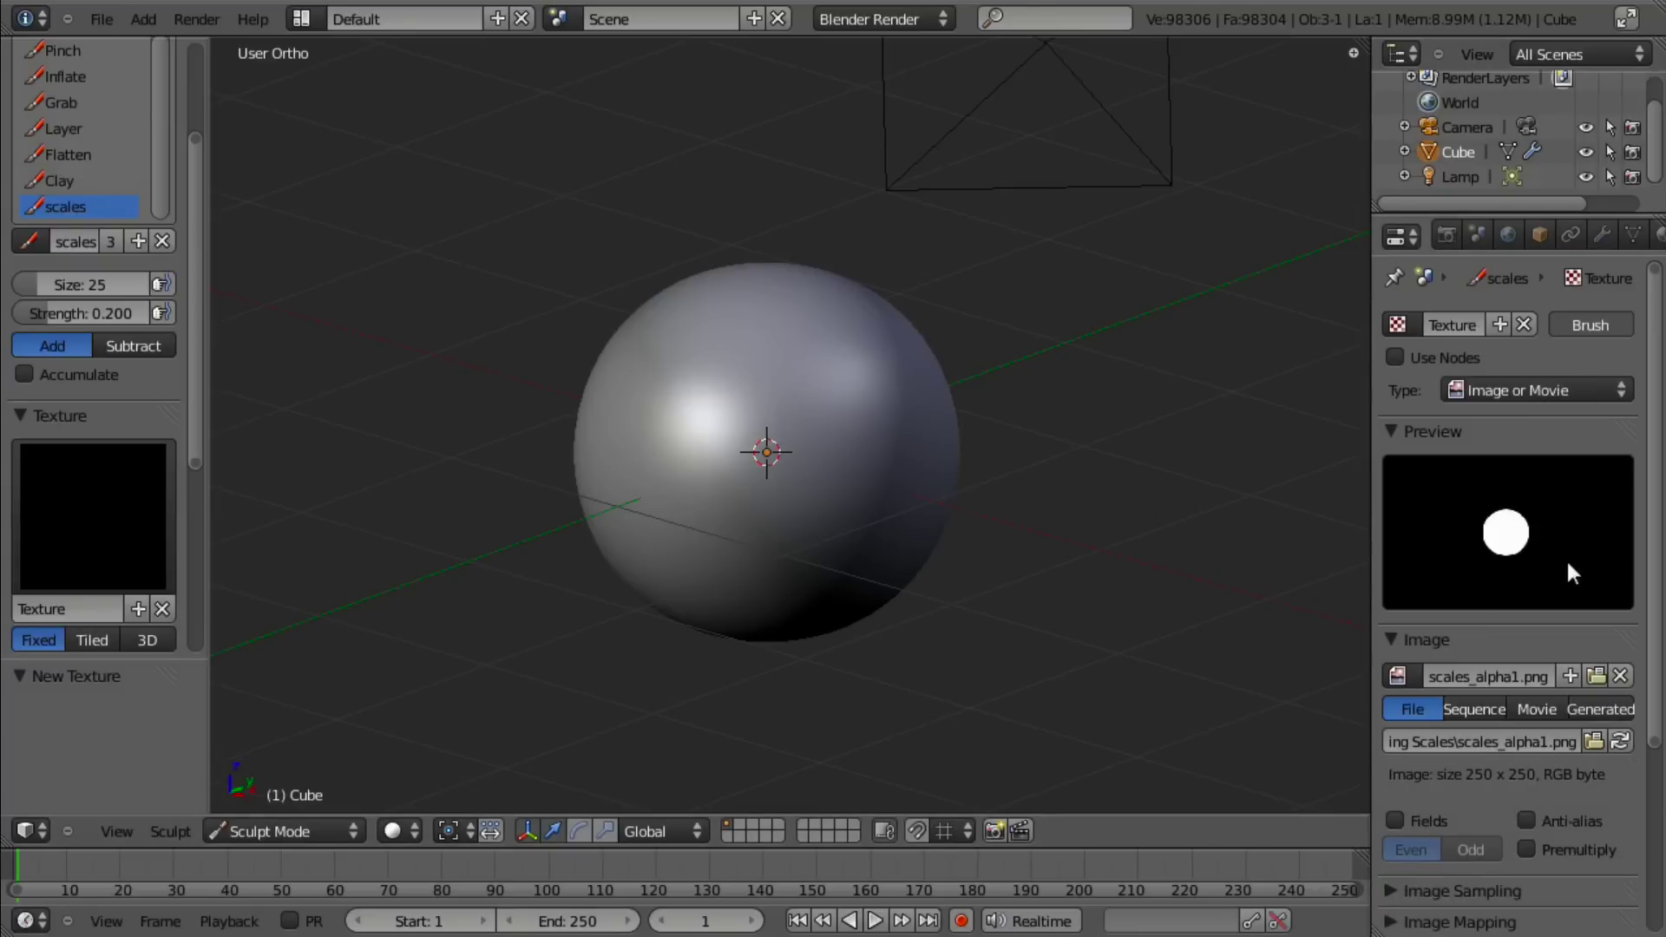
{"action": "scroll", "coordinate": [276, 535], "scroll_direction": "down", "scroll_amount": 1}
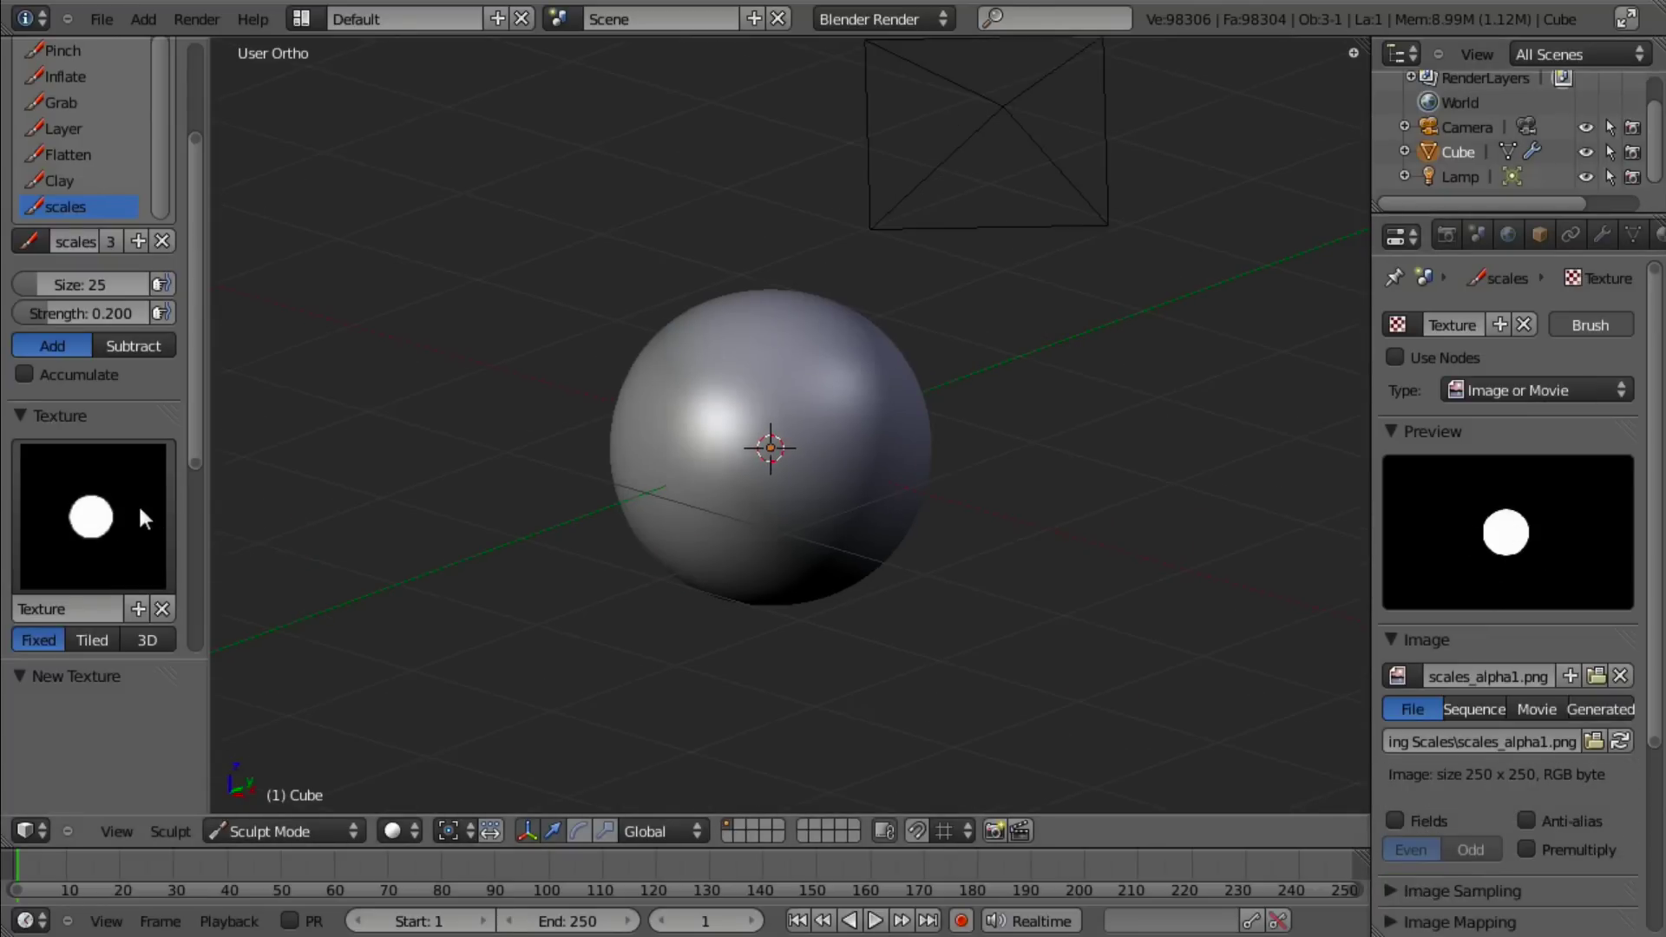
{"action": "scroll", "coordinate": [745, 480], "scroll_direction": "up", "scroll_amount": 2}
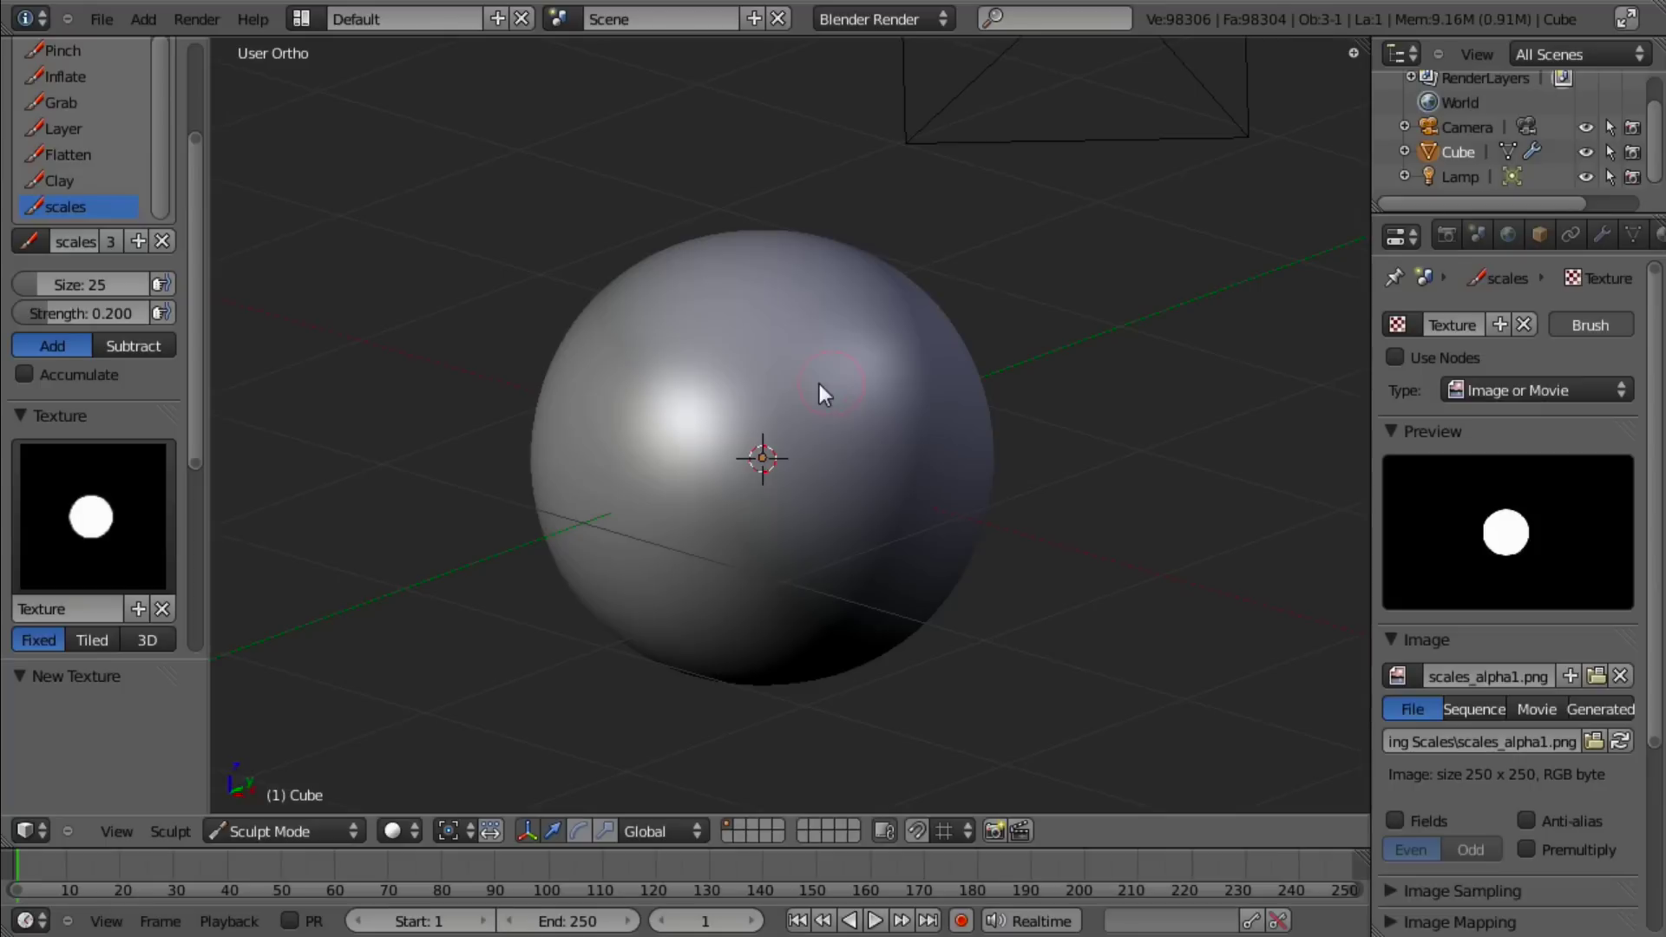
{"action": "mouse_move", "coordinate": [819, 383]}
{"action": "left_mouse_down"}
{"action": "mouse_move", "coordinate": [803, 425]}
{"action": "mouse_move", "coordinate": [700, 470]}
{"action": "mouse_move", "coordinate": [739, 378]}
{"action": "left_mouse_up"}
{"action": "left_click_drag", "start_coordinate": [722, 298], "coordinate": [863, 342]}
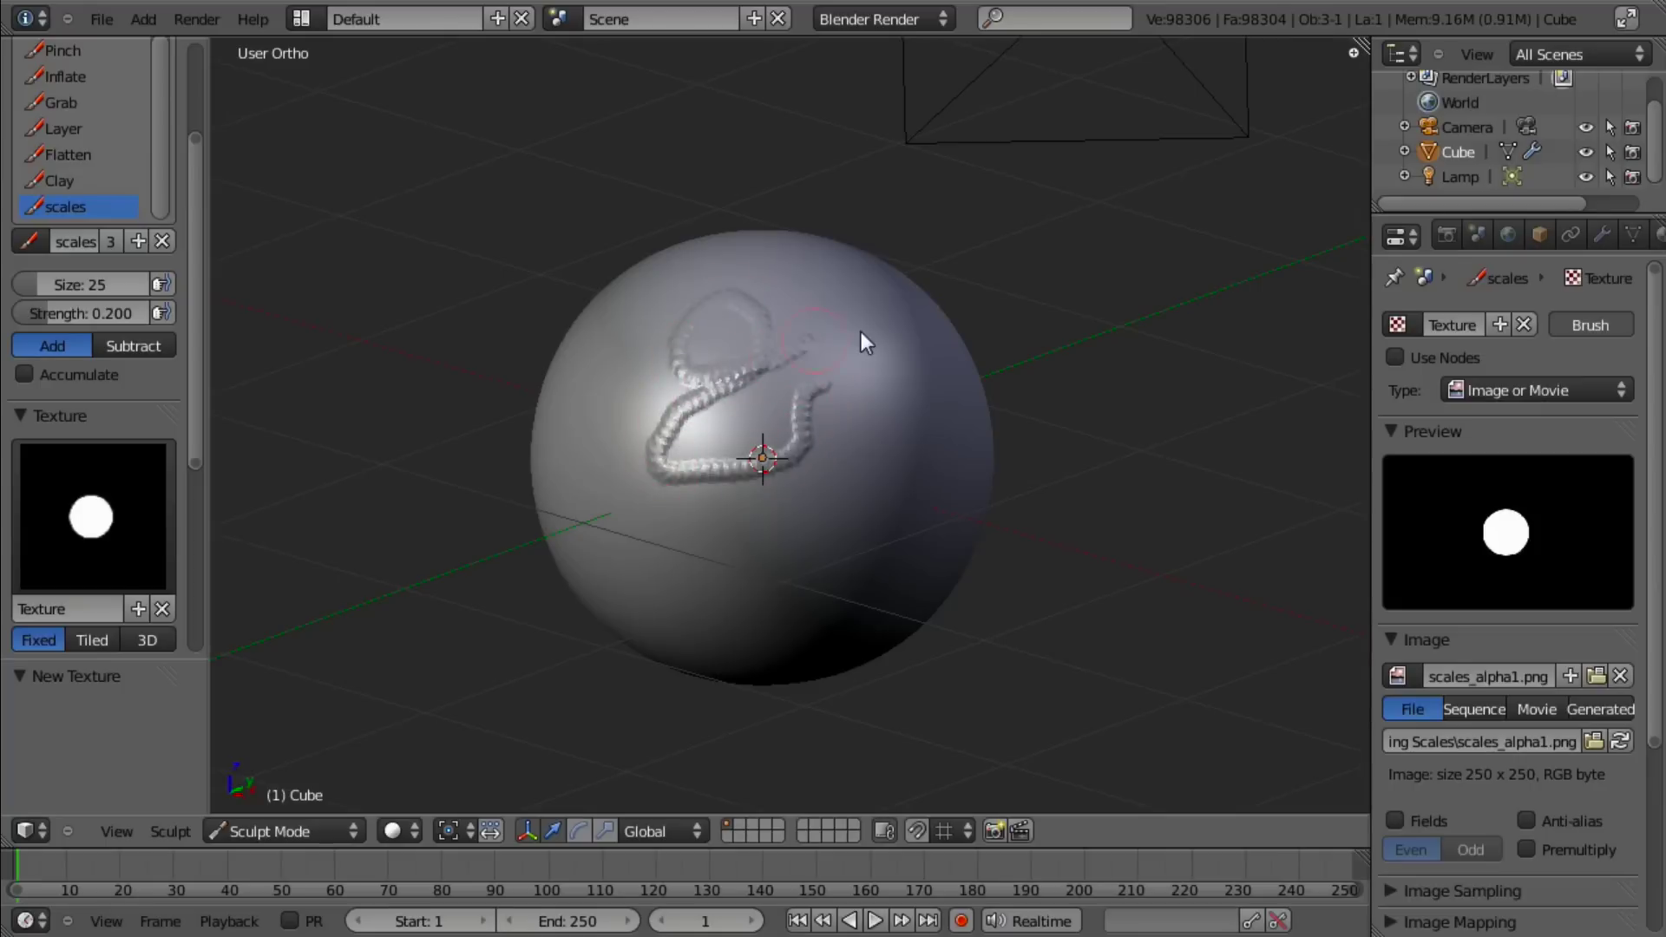
{"action": "scroll", "coordinate": [862, 342], "scroll_direction": "up", "scroll_amount": 4}
{"action": "key", "text": "ctrl+z"}
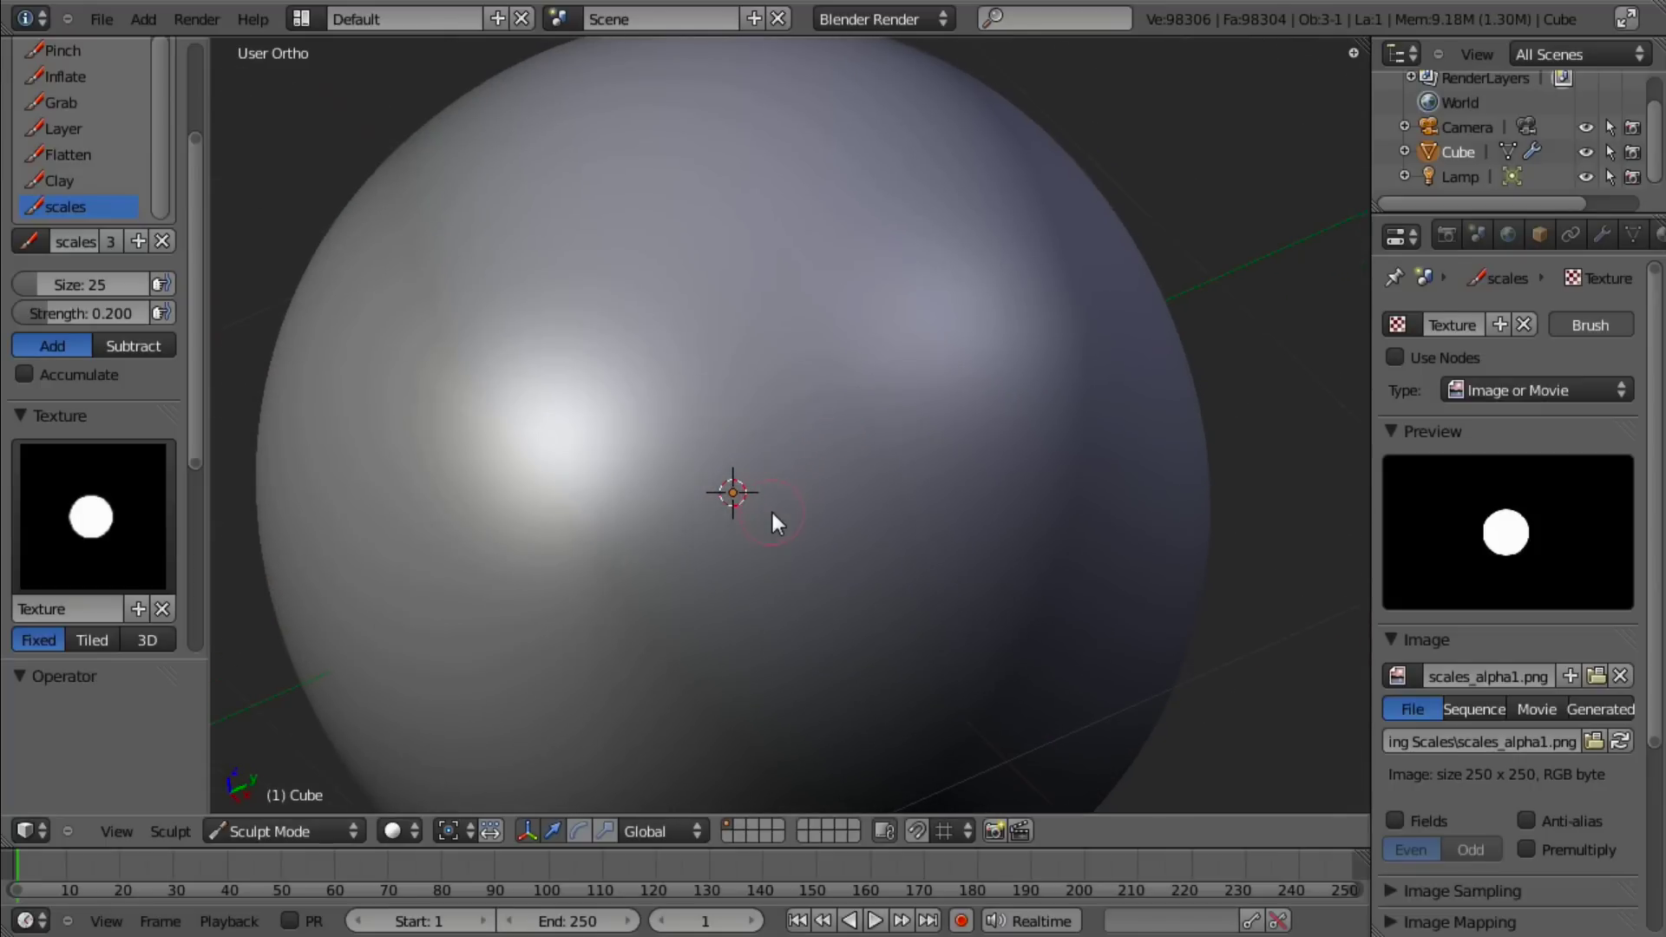
{"action": "scroll", "coordinate": [771, 508], "scroll_direction": "down", "scroll_amount": 2}
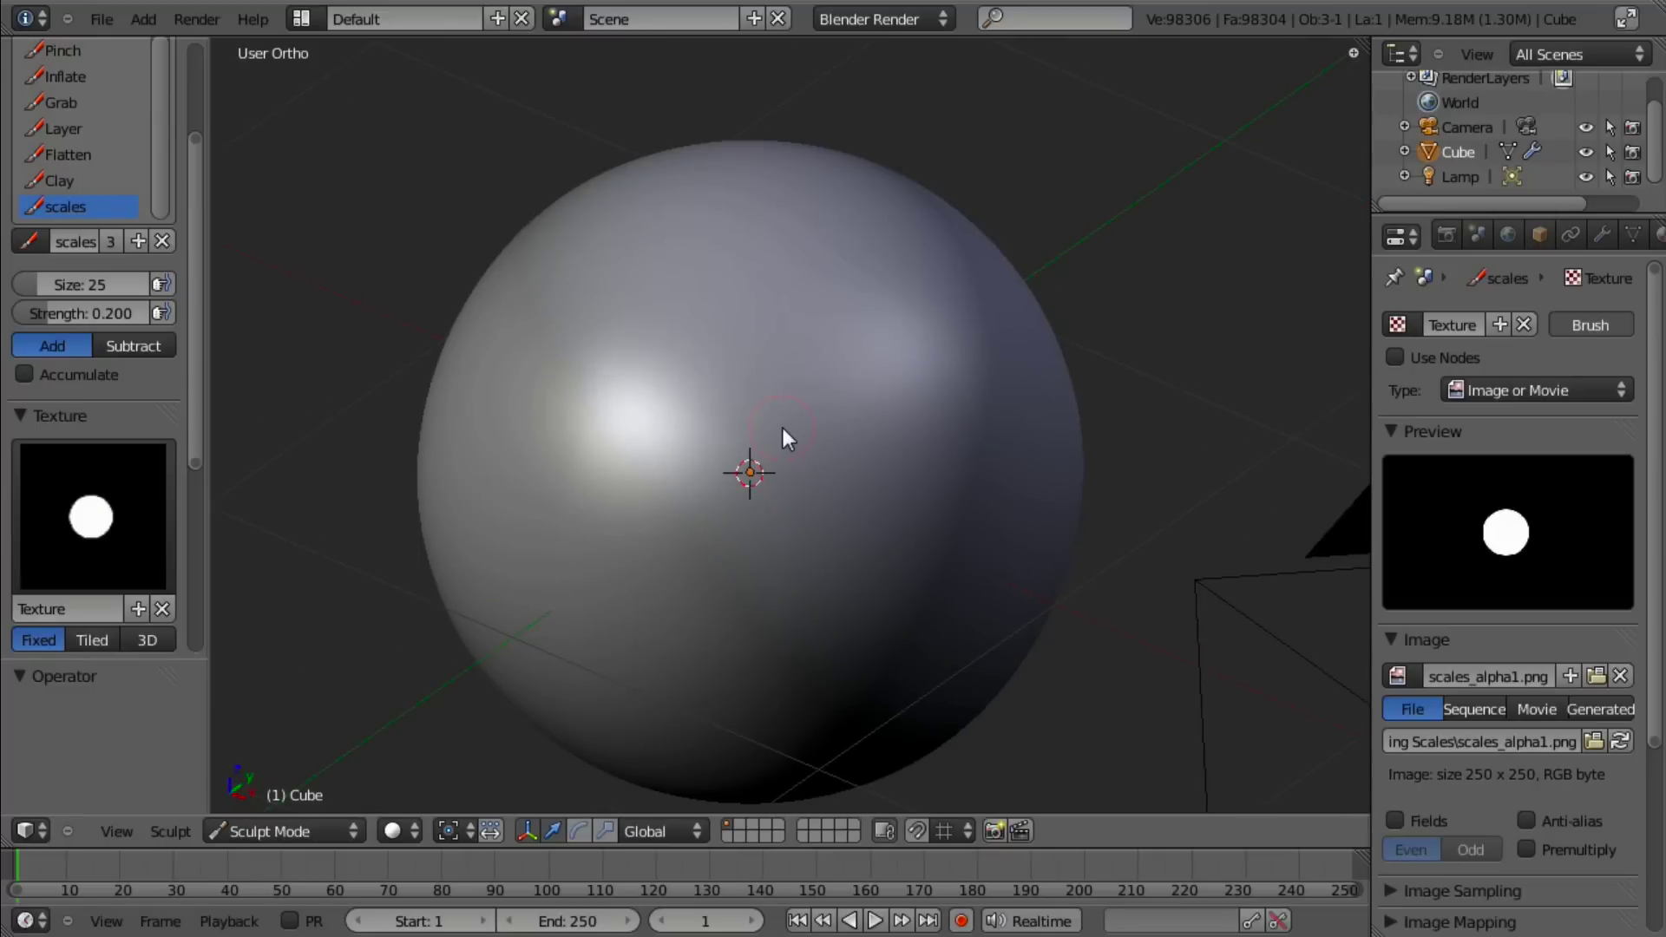
{"action": "key", "text": "f"}
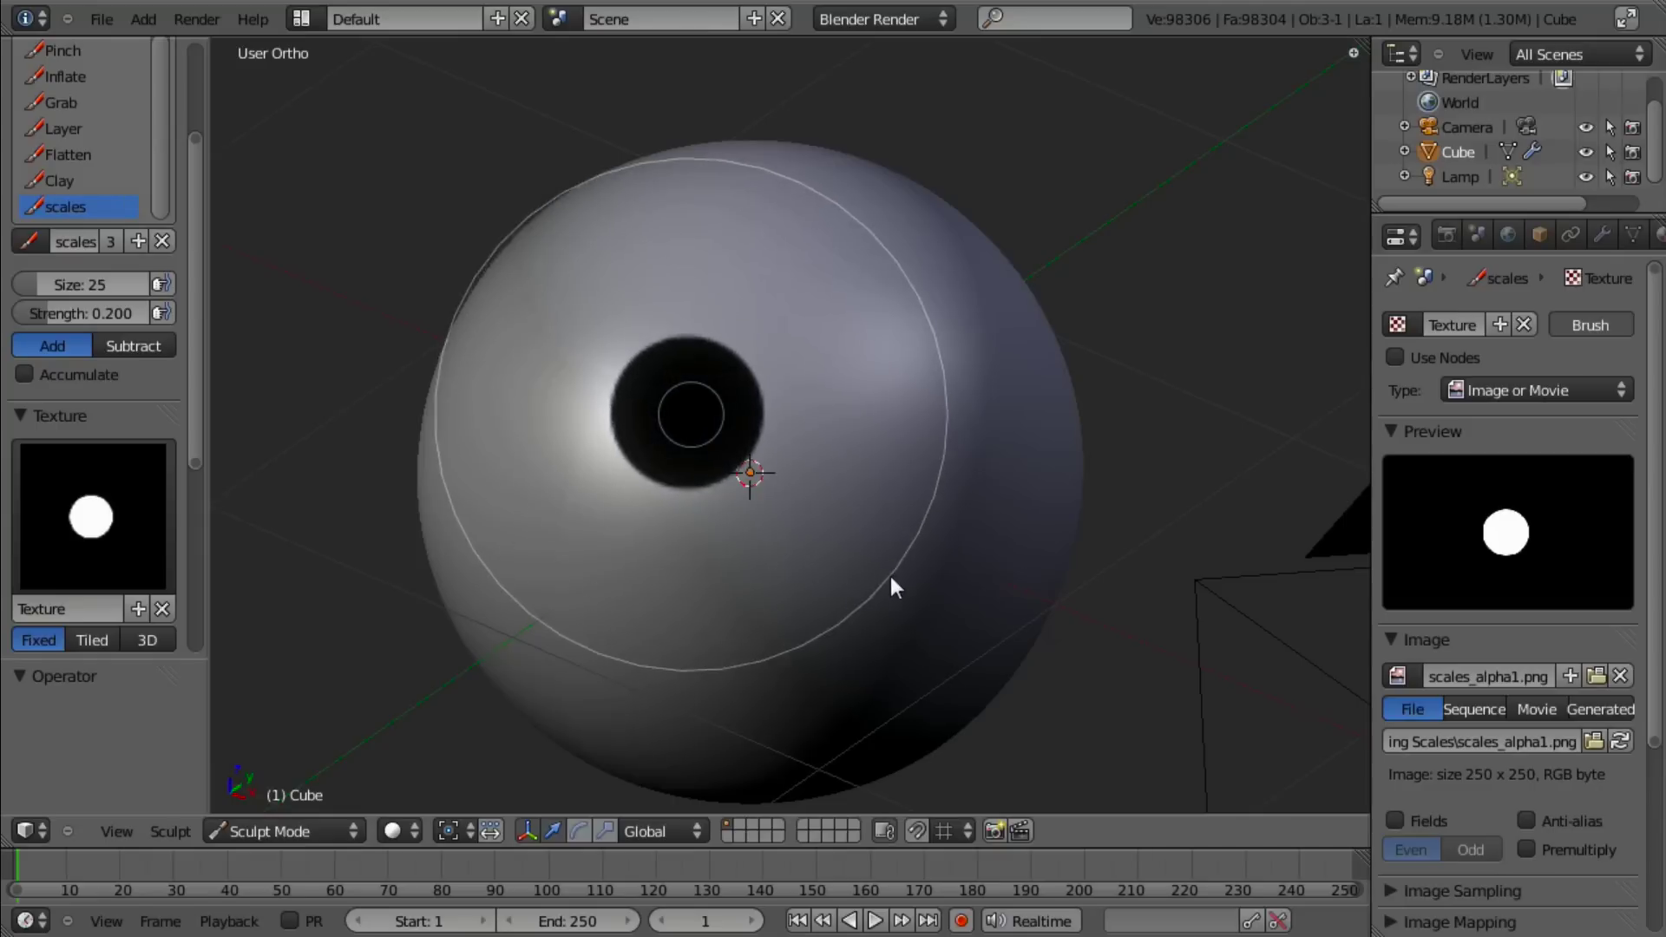
{"action": "key", "text": "Escape"}
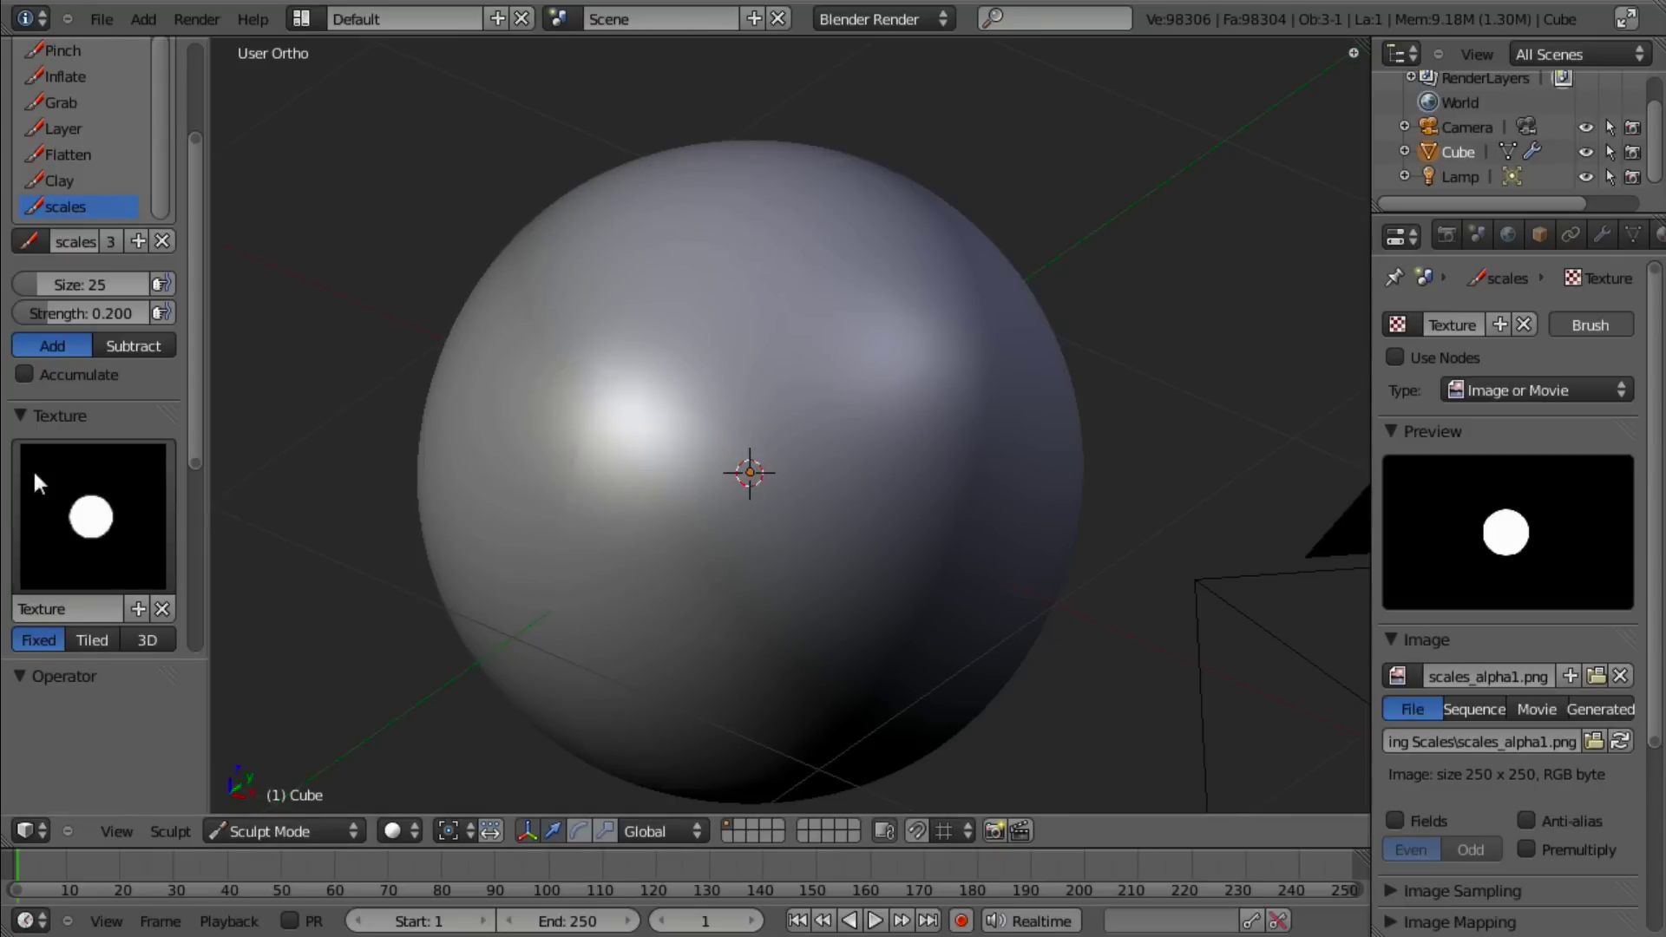
{"action": "mouse_move", "coordinate": [679, 399]}
{"action": "left_mouse_down"}
{"action": "mouse_move", "coordinate": [713, 401]}
{"action": "mouse_move", "coordinate": [822, 635]}
{"action": "mouse_move", "coordinate": [759, 486]}
{"action": "mouse_move", "coordinate": [784, 557]}
{"action": "mouse_move", "coordinate": [820, 590]}
{"action": "mouse_move", "coordinate": [774, 481]}
{"action": "mouse_move", "coordinate": [854, 559]}
{"action": "mouse_move", "coordinate": [843, 508]}
{"action": "left_mouse_up"}
{"action": "key", "text": "ctrl+z"}
{"action": "scroll", "coordinate": [42, 586], "scroll_direction": "down", "scroll_amount": 1}
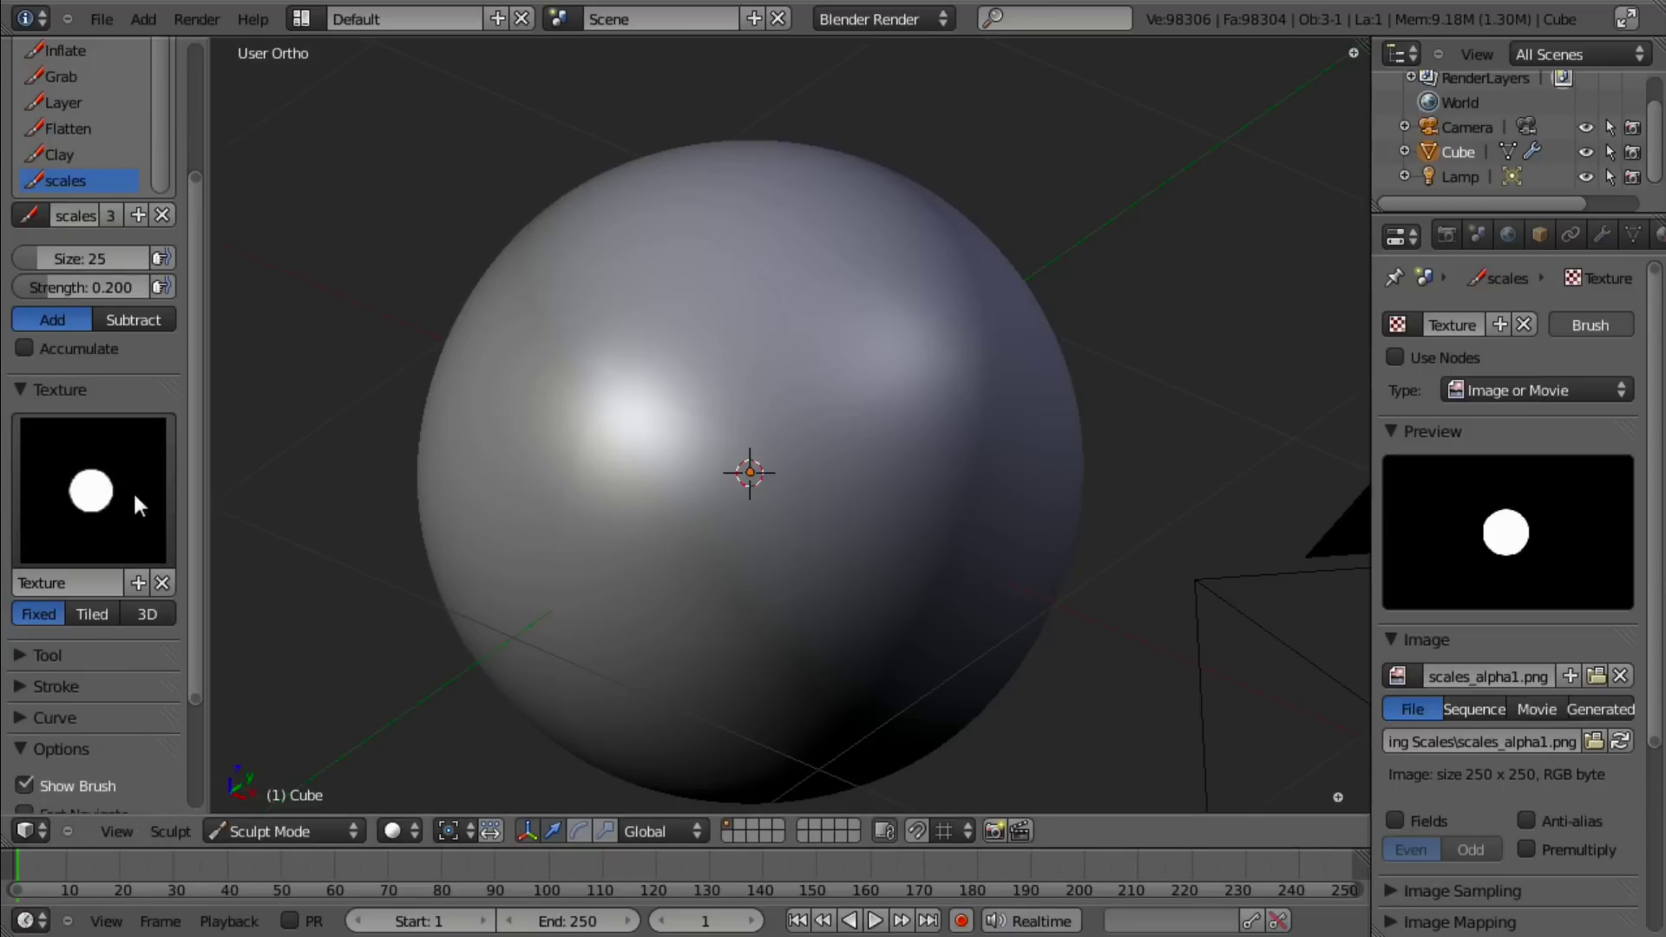
Step: Collapse the Texture panel and expand the Stroke panel in the tool shelf
{"action": "left_click", "coordinate": [21, 392]}
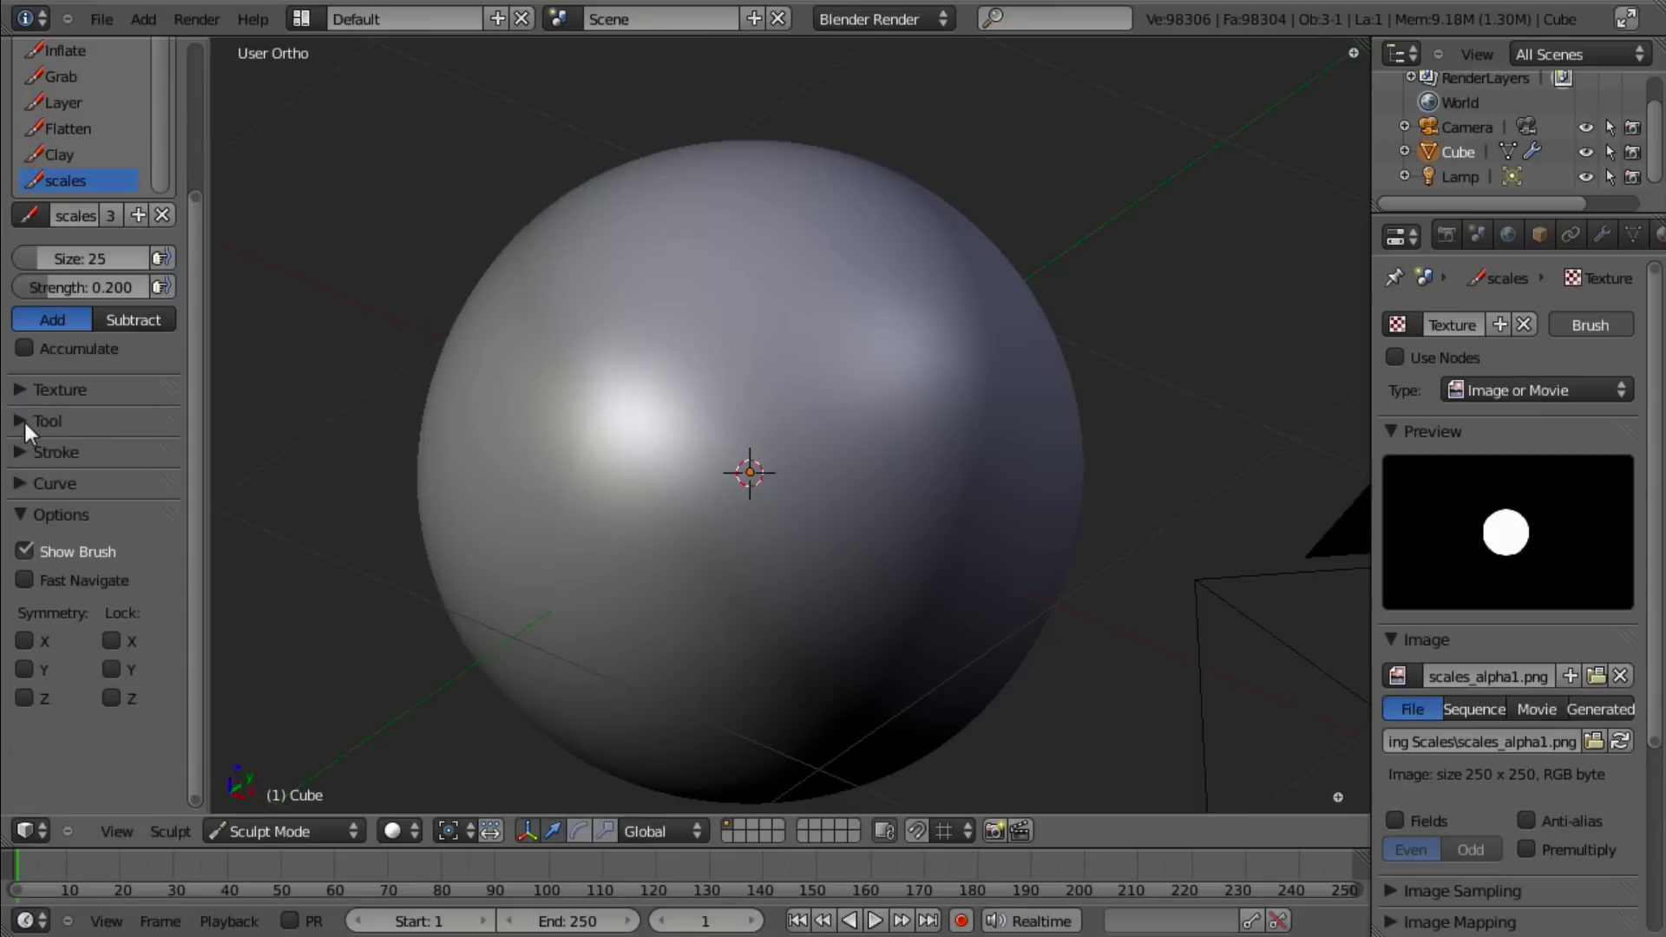
{"action": "left_click", "coordinate": [25, 420]}
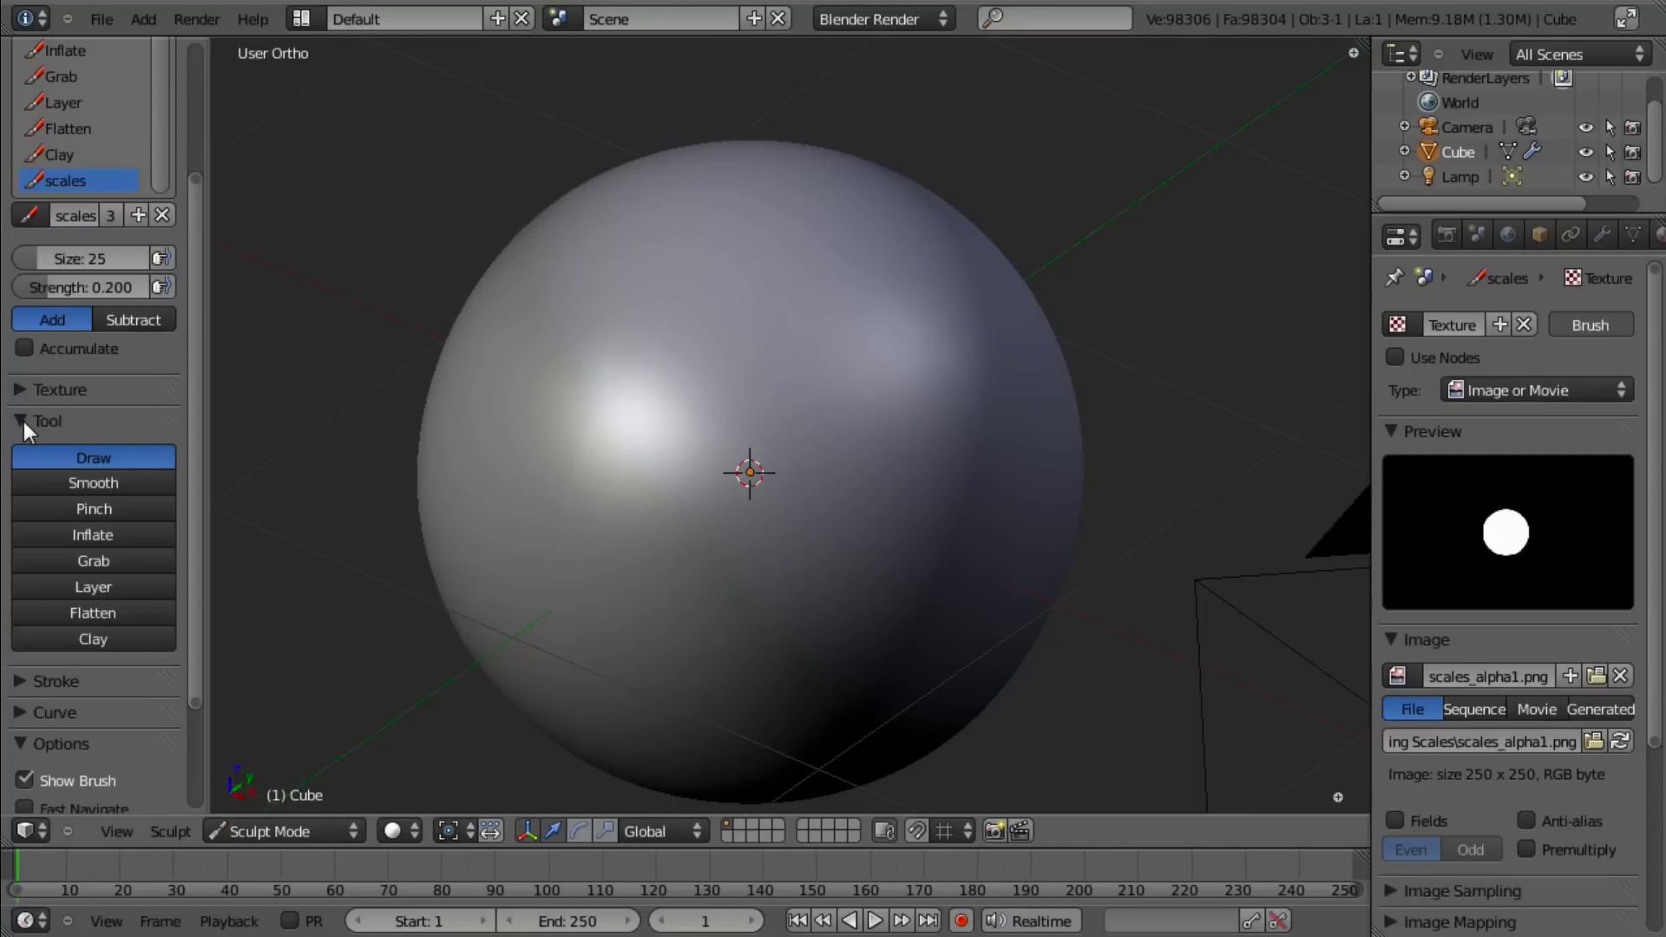
{"action": "left_click", "coordinate": [24, 420]}
{"action": "left_click", "coordinate": [13, 450]}
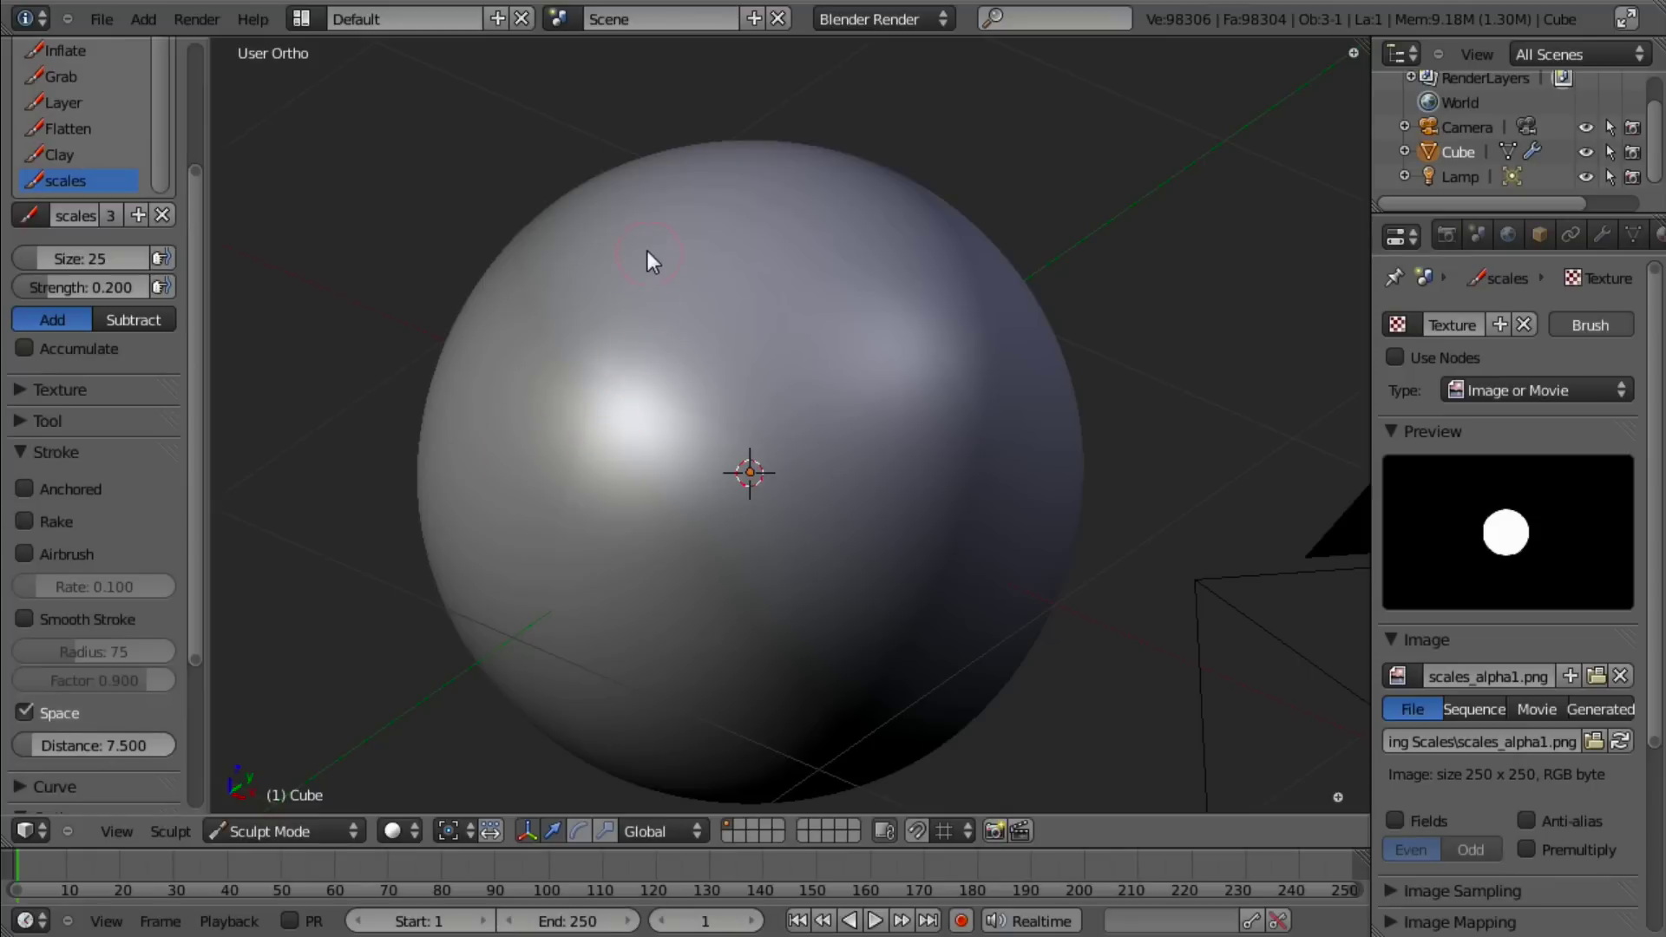
Step: Sculpt a trial scale stroke down the sphere, then undo it
{"action": "mouse_move", "coordinate": [628, 337]}
{"action": "middle_mouse_down"}
{"action": "mouse_move", "coordinate": [680, 471]}
{"action": "mouse_move", "coordinate": [758, 435]}
{"action": "middle_mouse_up"}
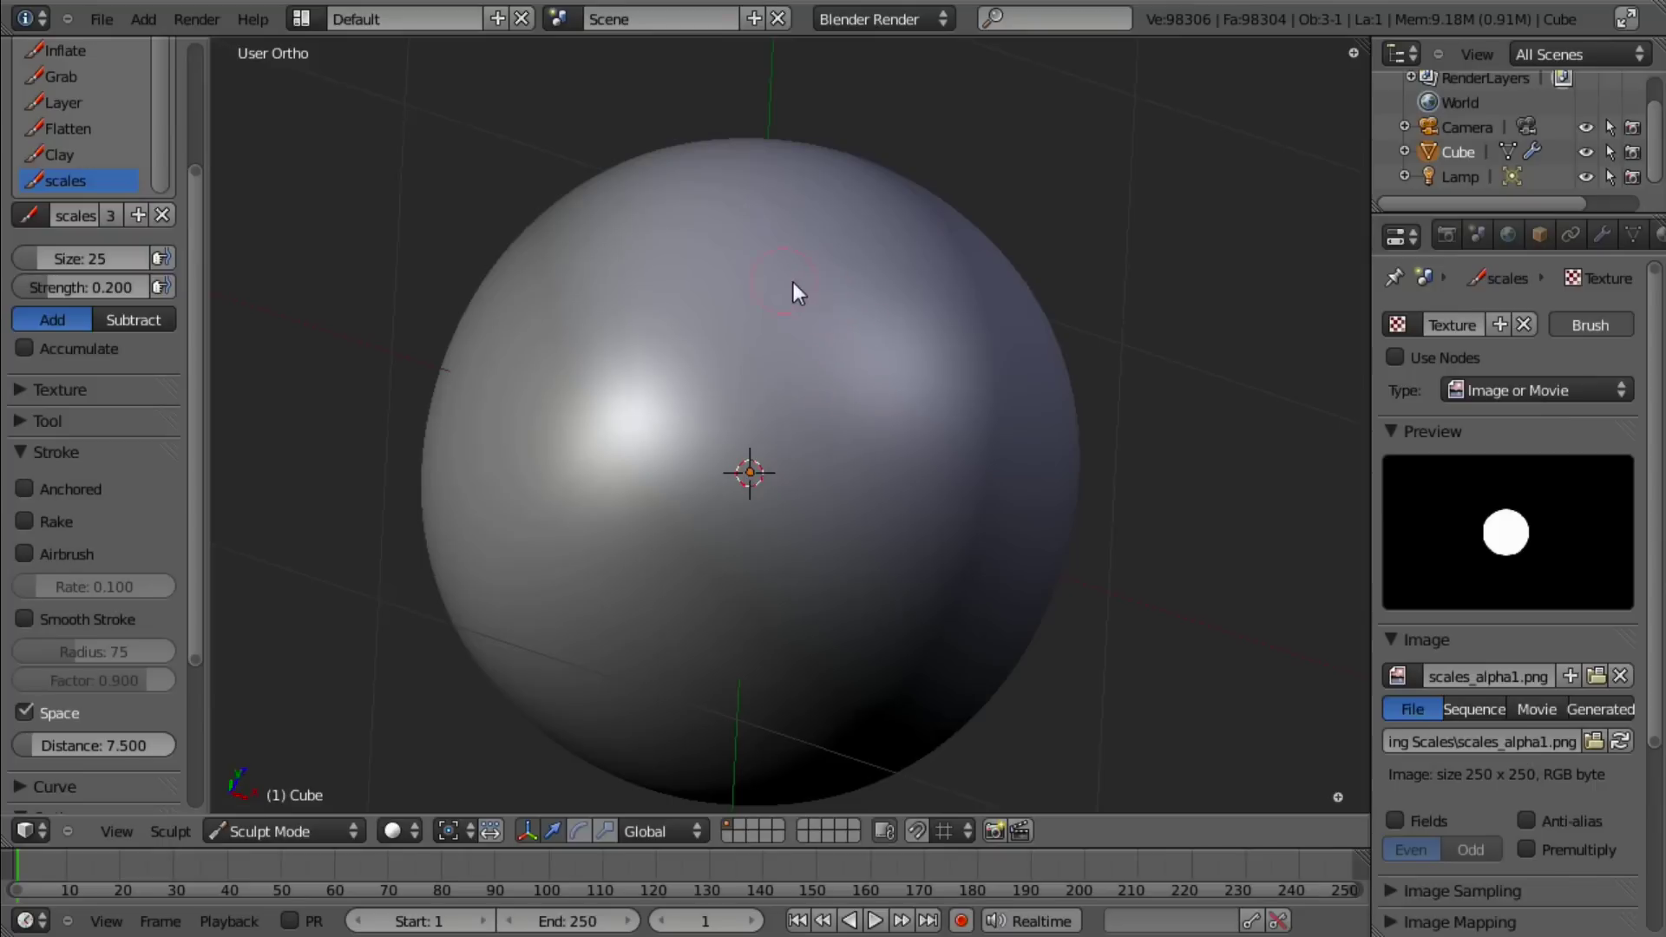
{"action": "mouse_move", "coordinate": [793, 283]}
{"action": "middle_mouse_down"}
{"action": "mouse_move", "coordinate": [833, 450]}
{"action": "mouse_move", "coordinate": [703, 439]}
{"action": "mouse_move", "coordinate": [639, 329]}
{"action": "middle_mouse_up"}
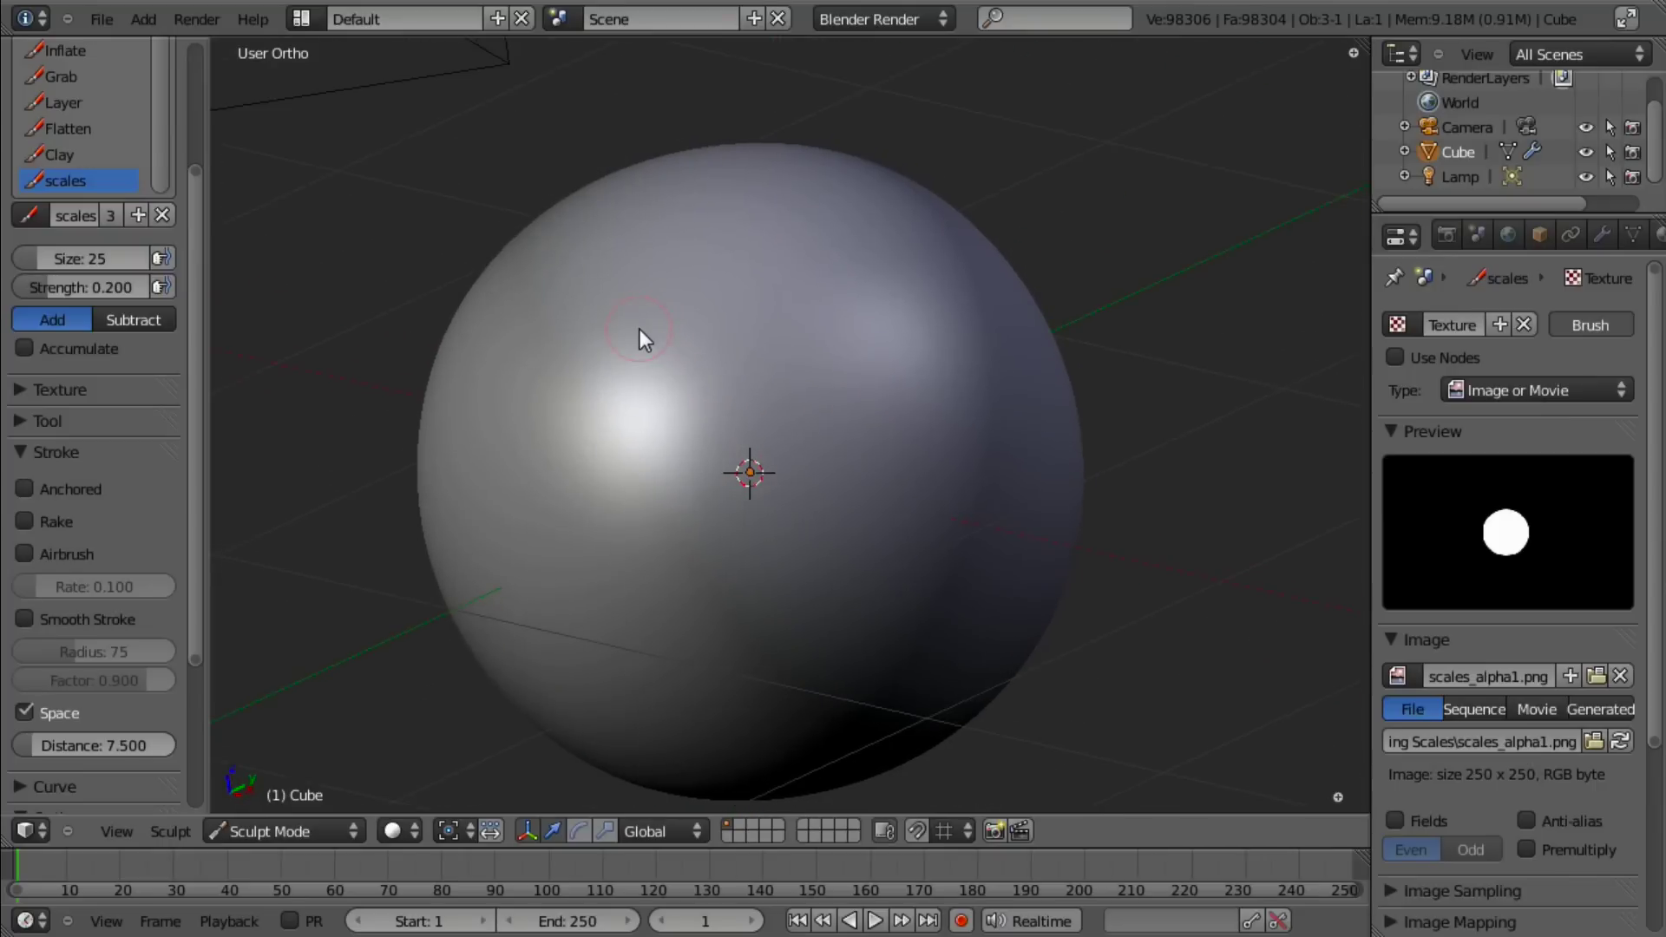
{"action": "left_click_drag", "start_coordinate": [871, 268], "coordinate": [861, 300]}
{"action": "left_click_drag", "start_coordinate": [777, 463], "coordinate": [785, 463]}
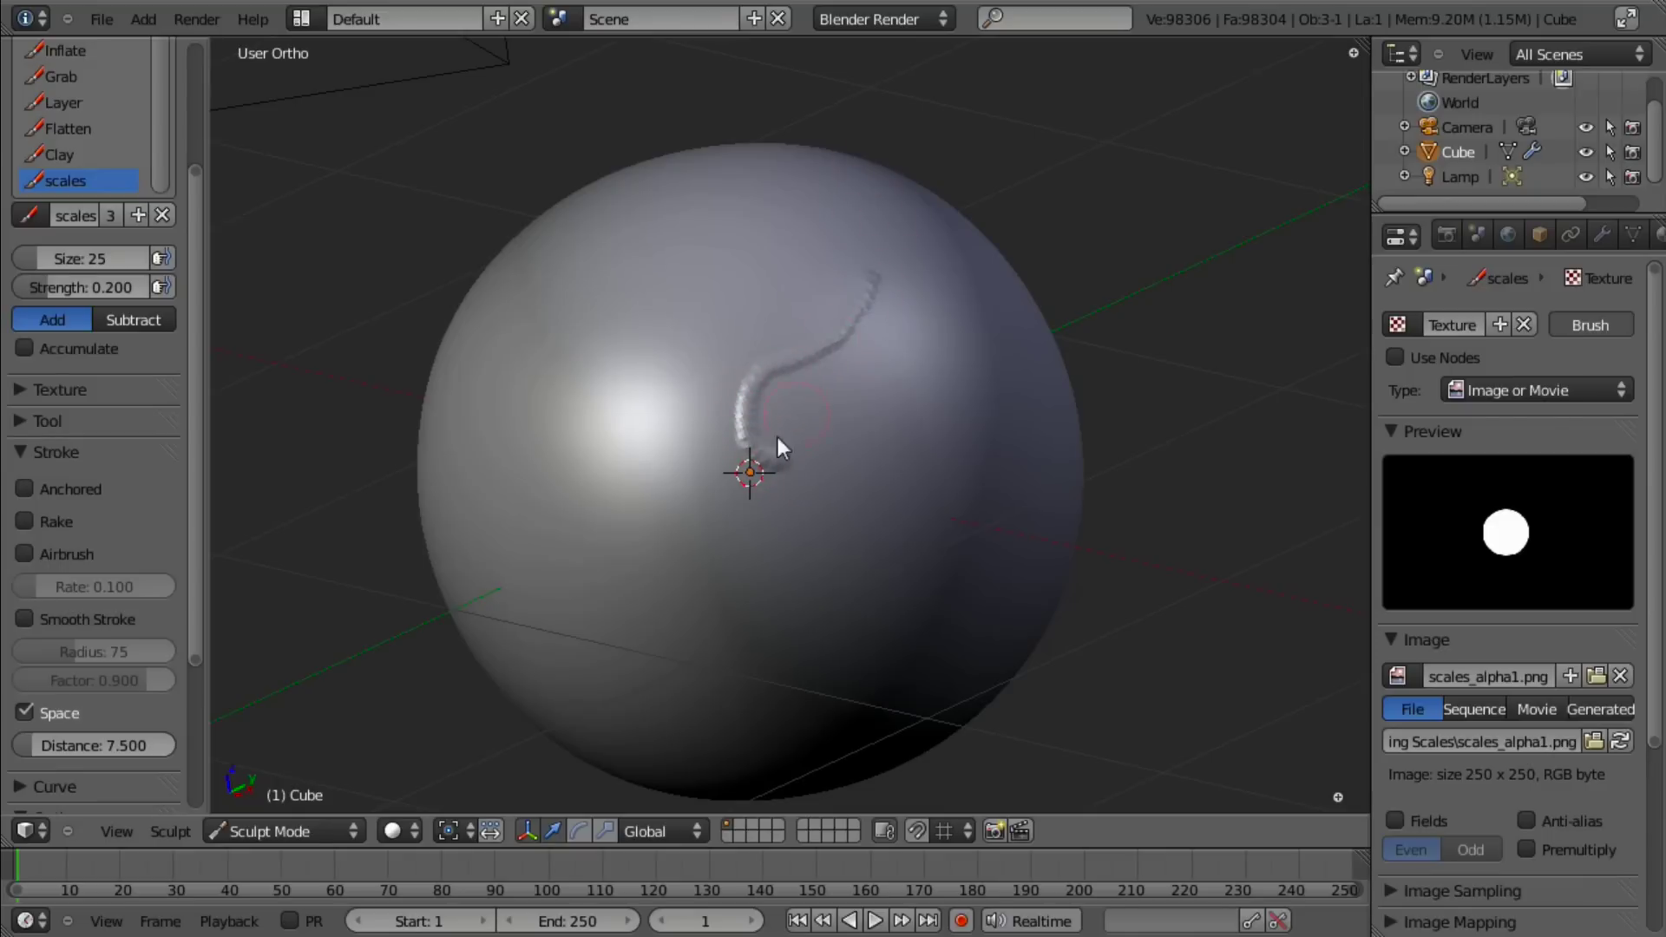
{"action": "scroll", "coordinate": [778, 438], "scroll_direction": "up", "scroll_amount": 5}
{"action": "scroll", "coordinate": [463, 538], "scroll_direction": "down", "scroll_amount": 5}
{"action": "mouse_move", "coordinate": [463, 538]}
{"action": "middle_mouse_down"}
{"action": "mouse_move", "coordinate": [701, 502]}
{"action": "mouse_move", "coordinate": [711, 481]}
{"action": "middle_mouse_up"}
{"action": "key", "text": "ctrl+z"}
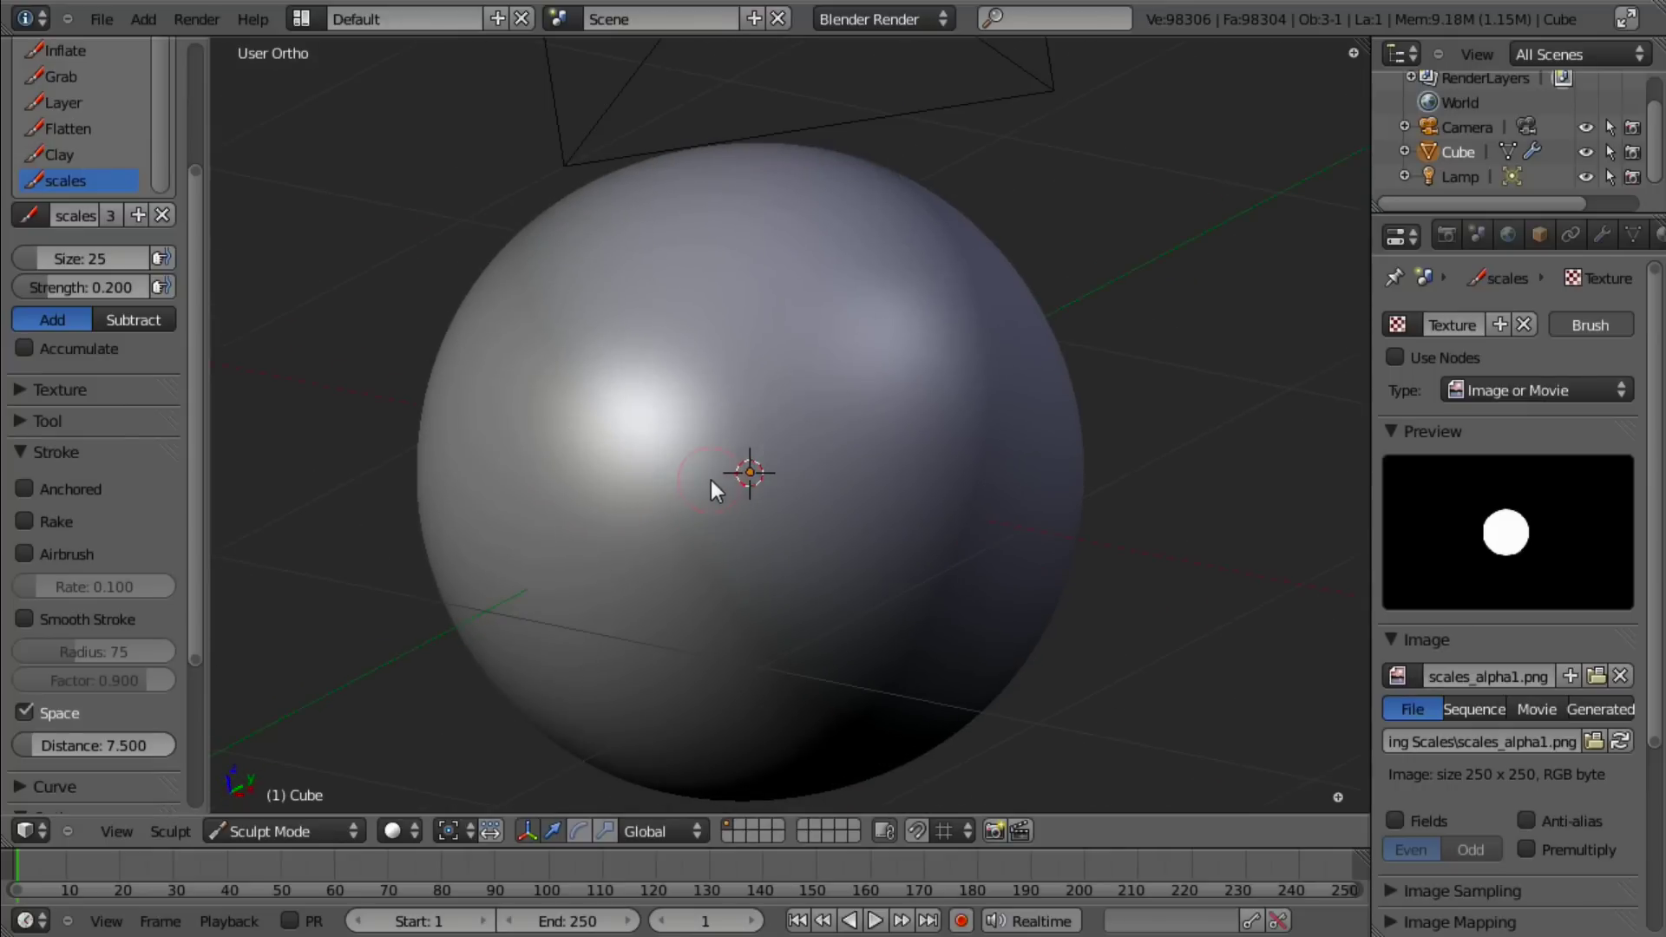
Step: Subdivide the Multires modifier once more to level 8 and undo a test stroke
{"action": "left_click", "coordinate": [1603, 235]}
{"action": "left_click", "coordinate": [1563, 538]}
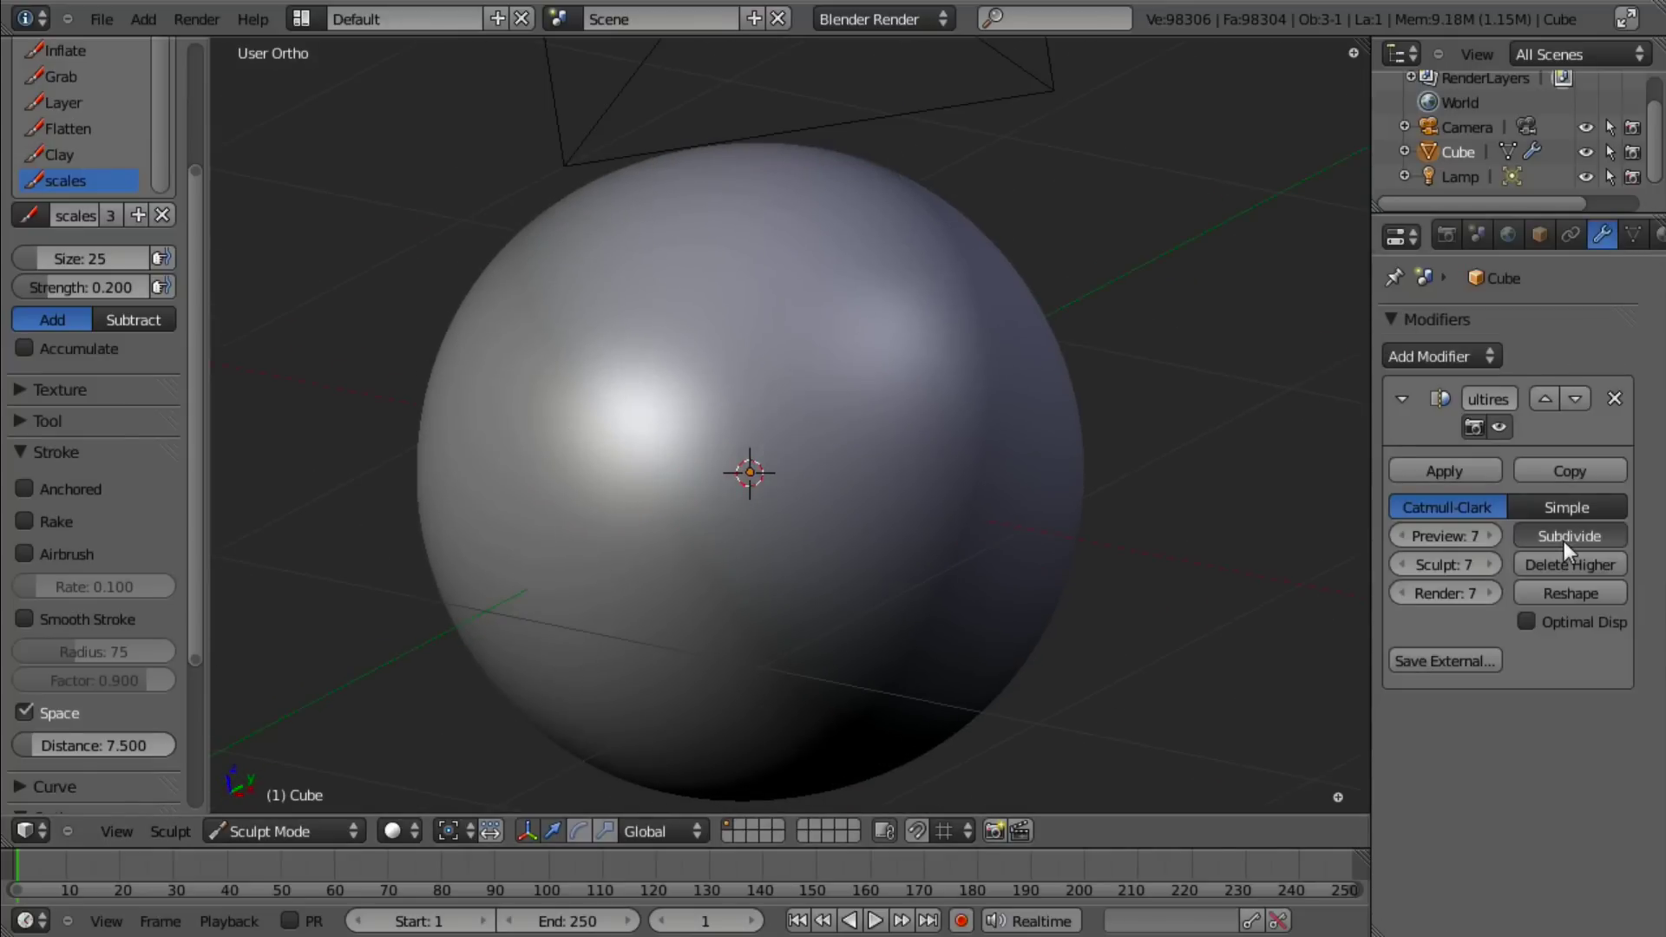
{"action": "mouse_move", "coordinate": [842, 363]}
{"action": "left_mouse_down"}
{"action": "mouse_move", "coordinate": [831, 413]}
{"action": "mouse_move", "coordinate": [669, 538]}
{"action": "mouse_move", "coordinate": [594, 567]}
{"action": "left_mouse_up"}
{"action": "scroll", "coordinate": [937, 496], "scroll_direction": "up", "scroll_amount": 5}
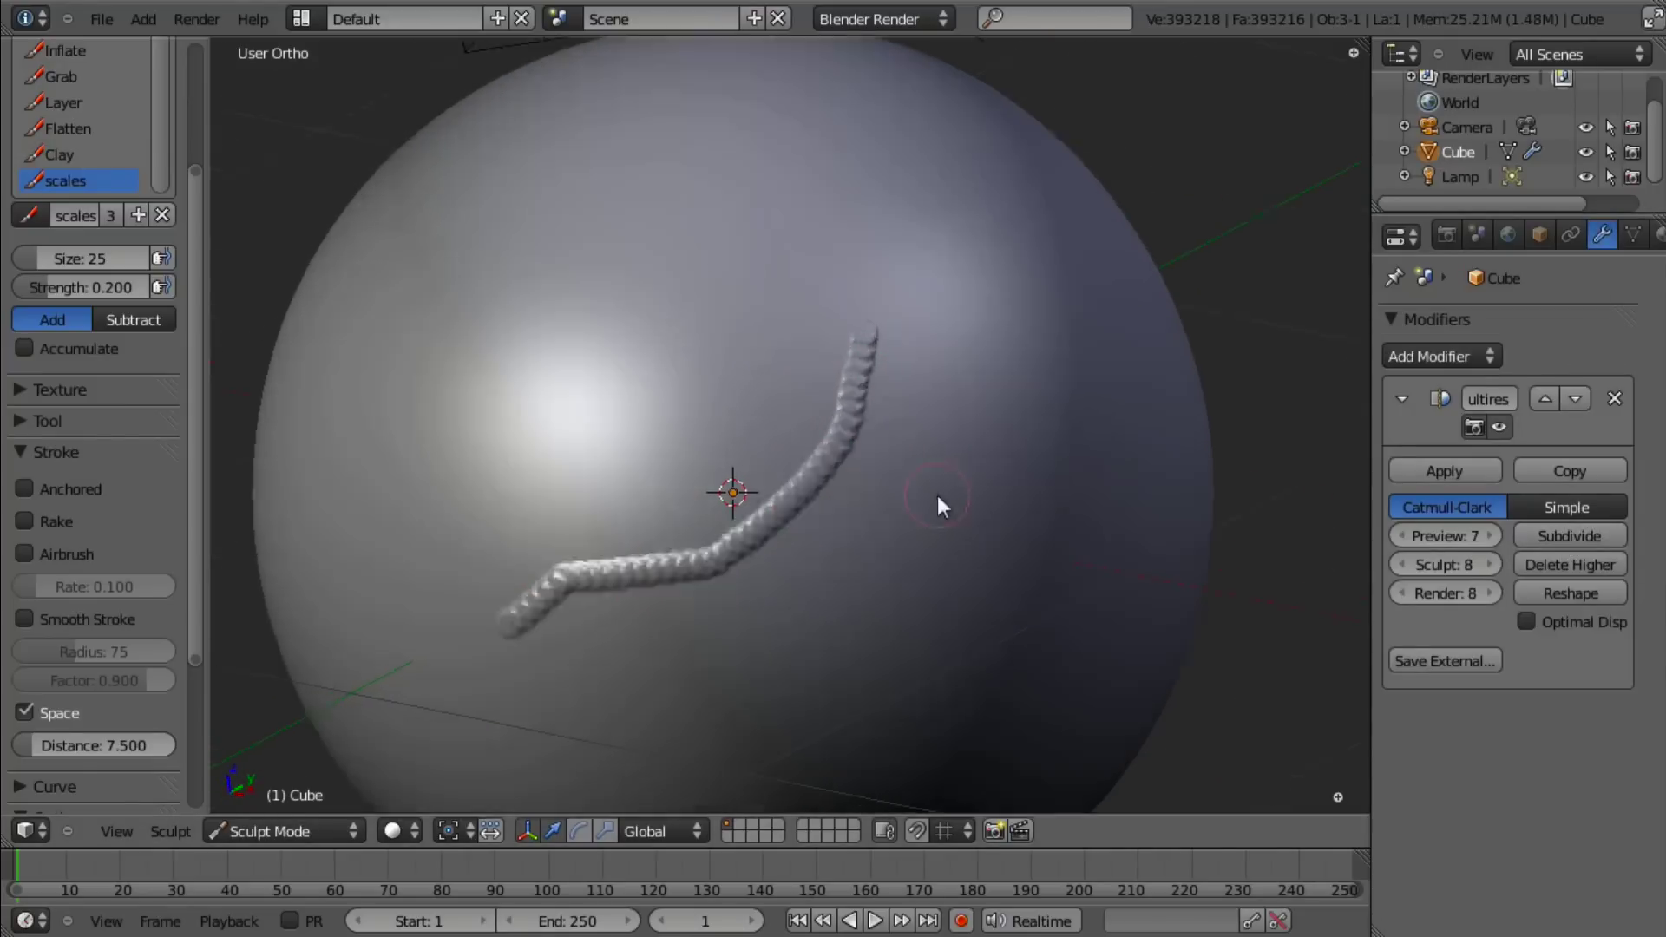
{"action": "scroll", "coordinate": [937, 496], "scroll_direction": "down", "scroll_amount": 4}
{"action": "key", "text": "ctrl+z"}
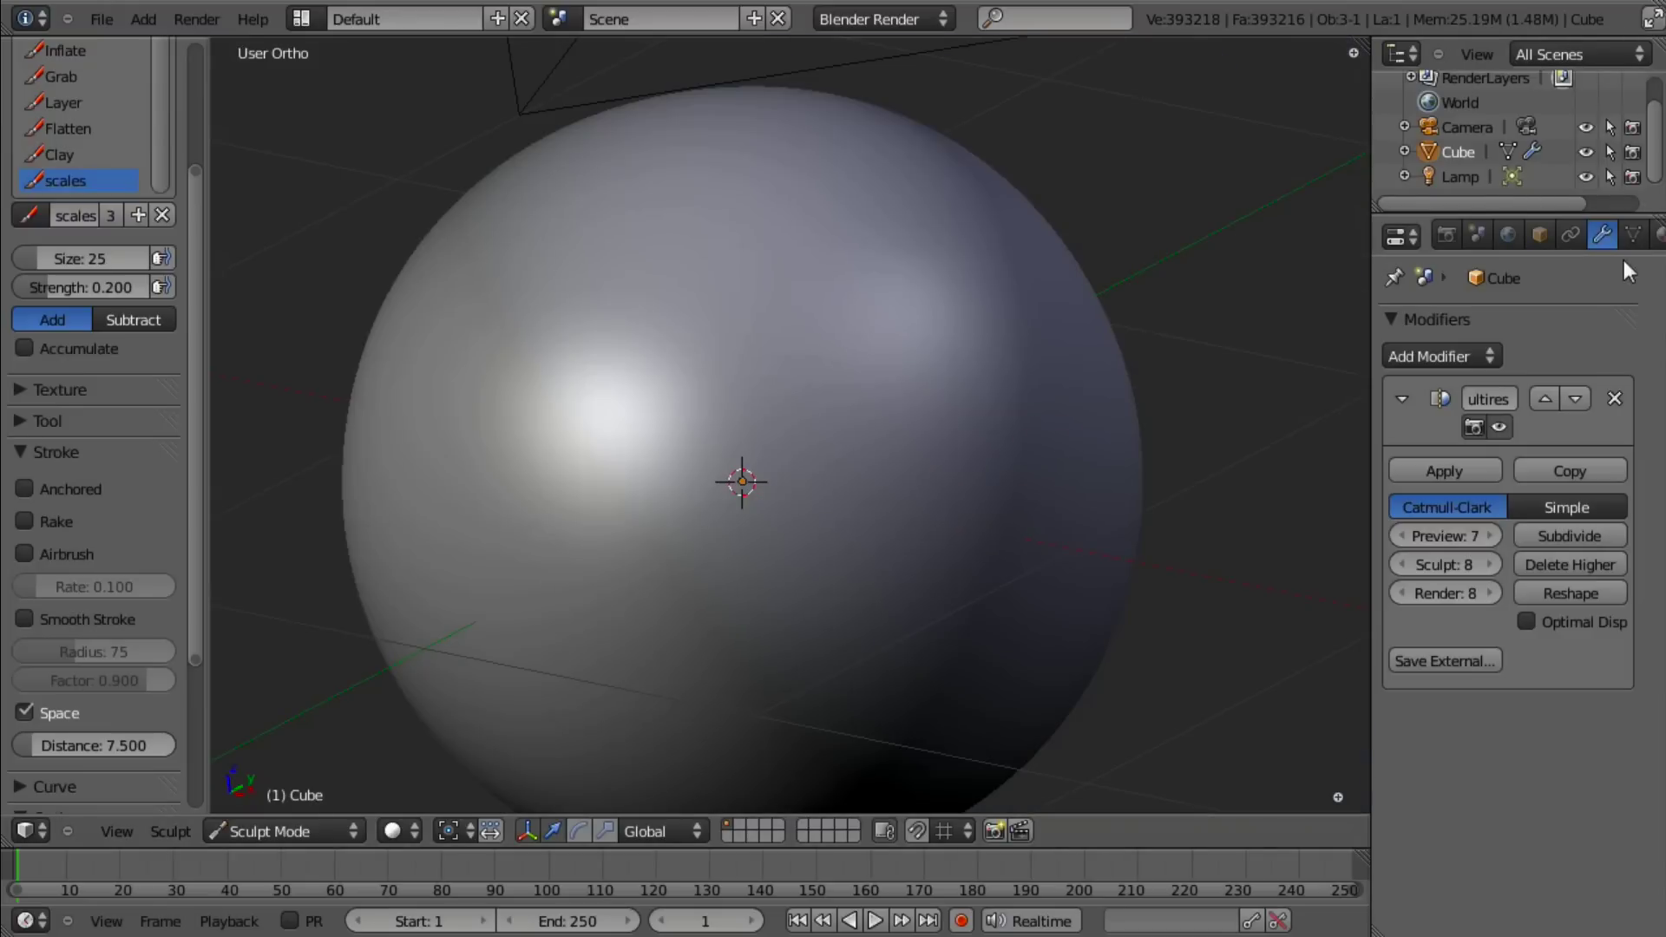
{"action": "scroll", "coordinate": [1601, 235], "scroll_direction": "down", "scroll_amount": 2}
{"action": "scroll", "coordinate": [1588, 235], "scroll_direction": "down", "scroll_amount": 1}
Step: Enable Anchored strokes for the scales brush
{"action": "left_click", "coordinate": [1612, 235]}
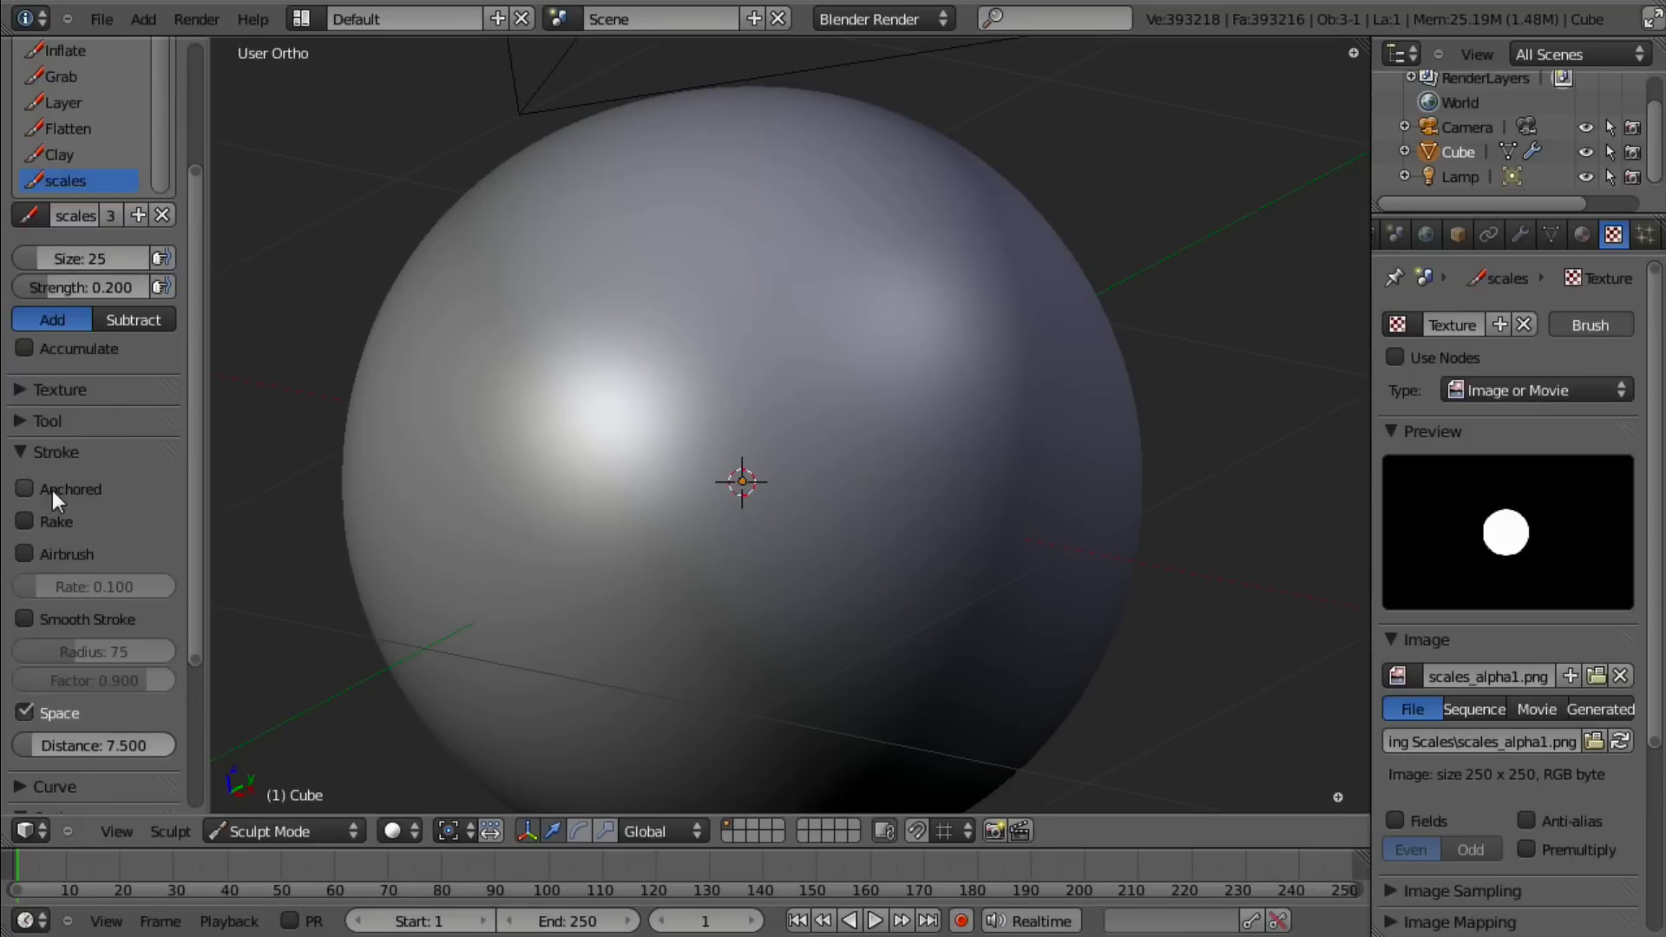
{"action": "left_click", "coordinate": [24, 488]}
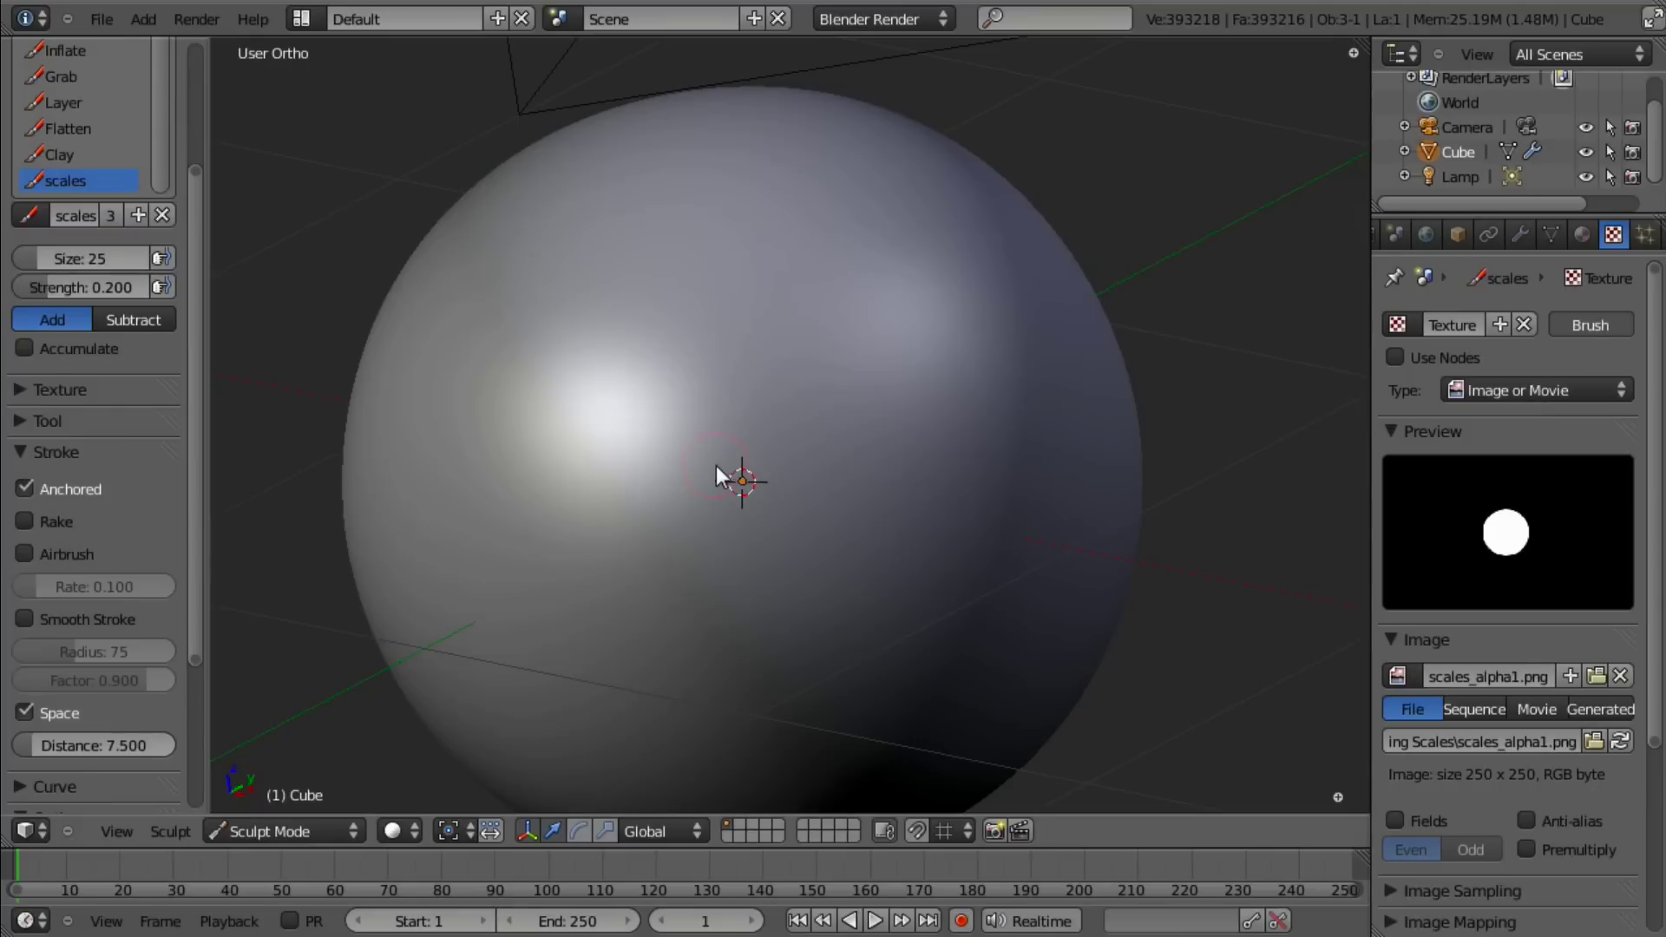
{"action": "scroll", "coordinate": [721, 466], "scroll_direction": "down", "scroll_amount": 4}
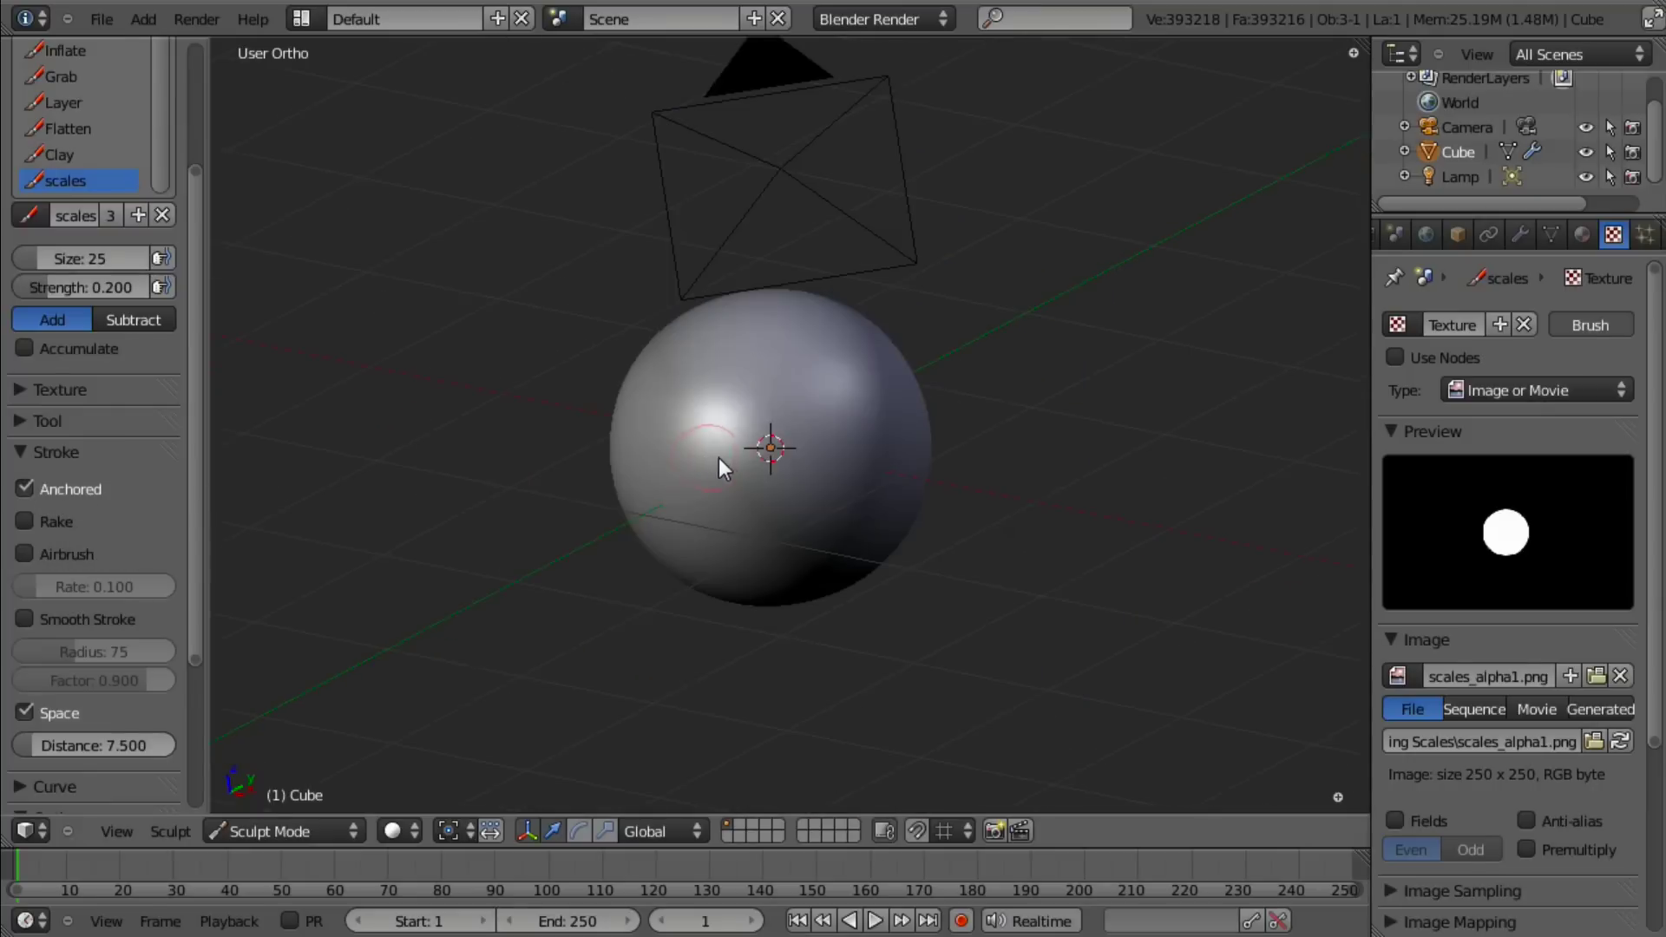
{"action": "scroll", "coordinate": [814, 446], "scroll_direction": "up", "scroll_amount": 2}
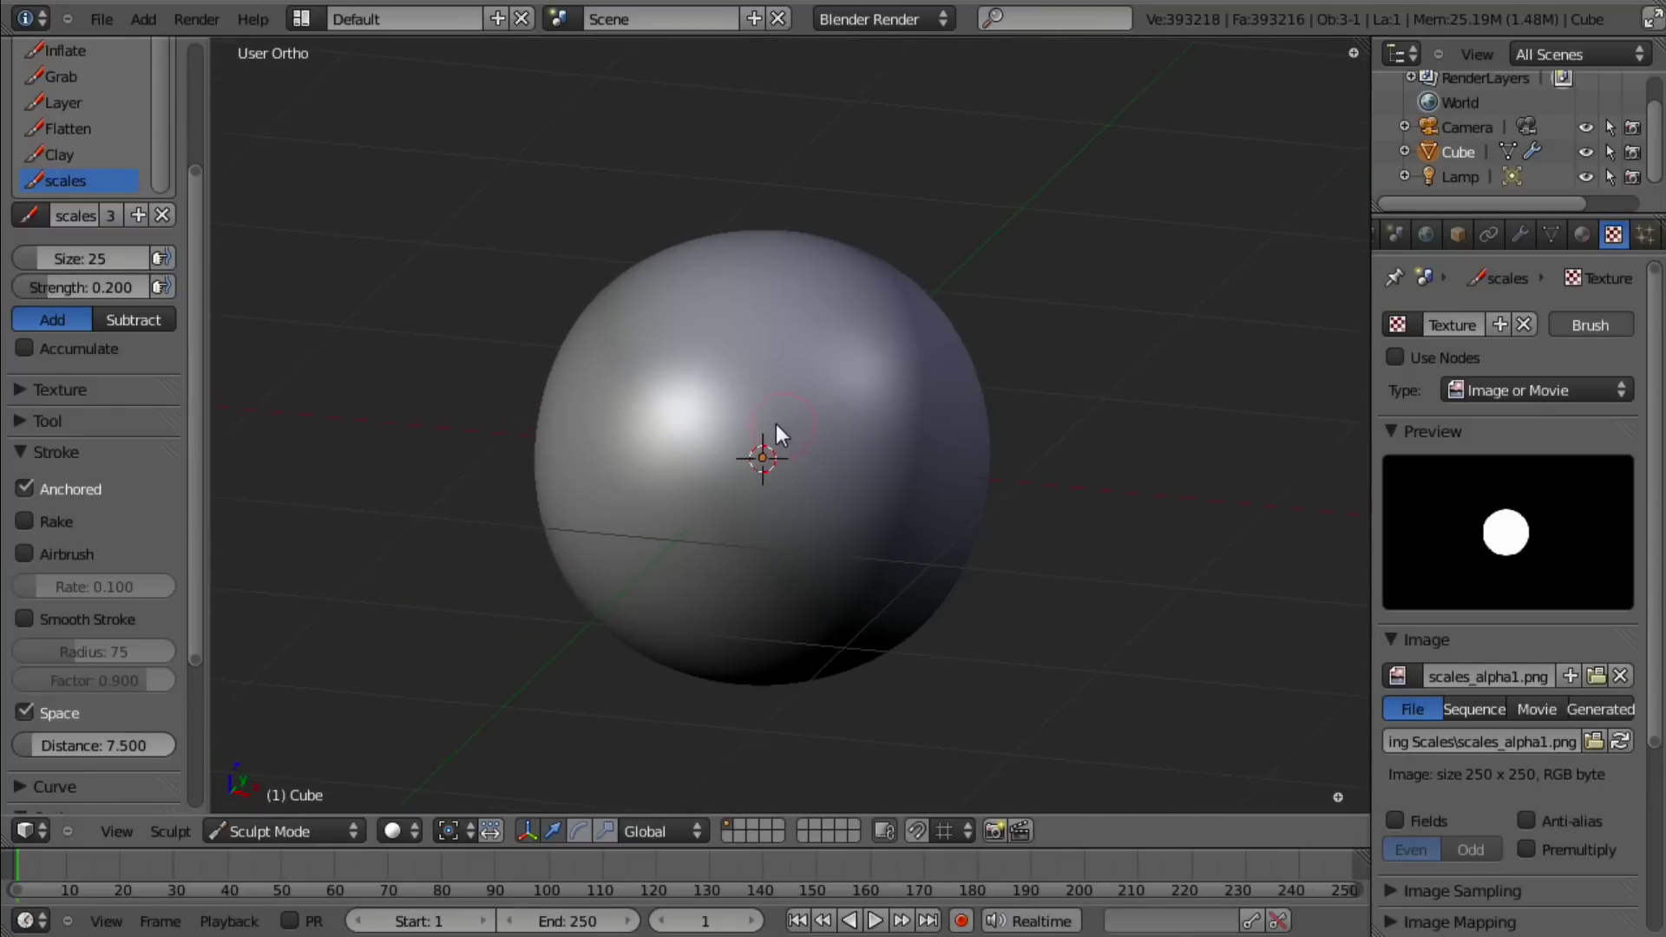
Step: Stamp trial anchored ring-shaped scales on the sphere, inspect them, and undo them
{"action": "mouse_move", "coordinate": [720, 403]}
{"action": "left_mouse_down"}
{"action": "mouse_move", "coordinate": [763, 498]}
{"action": "mouse_move", "coordinate": [905, 399]}
{"action": "mouse_move", "coordinate": [897, 376]}
{"action": "mouse_move", "coordinate": [679, 543]}
{"action": "mouse_move", "coordinate": [607, 430]}
{"action": "mouse_move", "coordinate": [631, 593]}
{"action": "mouse_move", "coordinate": [867, 460]}
{"action": "mouse_move", "coordinate": [898, 269]}
{"action": "mouse_move", "coordinate": [896, 491]}
{"action": "mouse_move", "coordinate": [754, 442]}
{"action": "mouse_move", "coordinate": [1026, 516]}
{"action": "mouse_move", "coordinate": [845, 472]}
{"action": "left_mouse_up"}
{"action": "scroll", "coordinate": [984, 479], "scroll_direction": "up", "scroll_amount": 2}
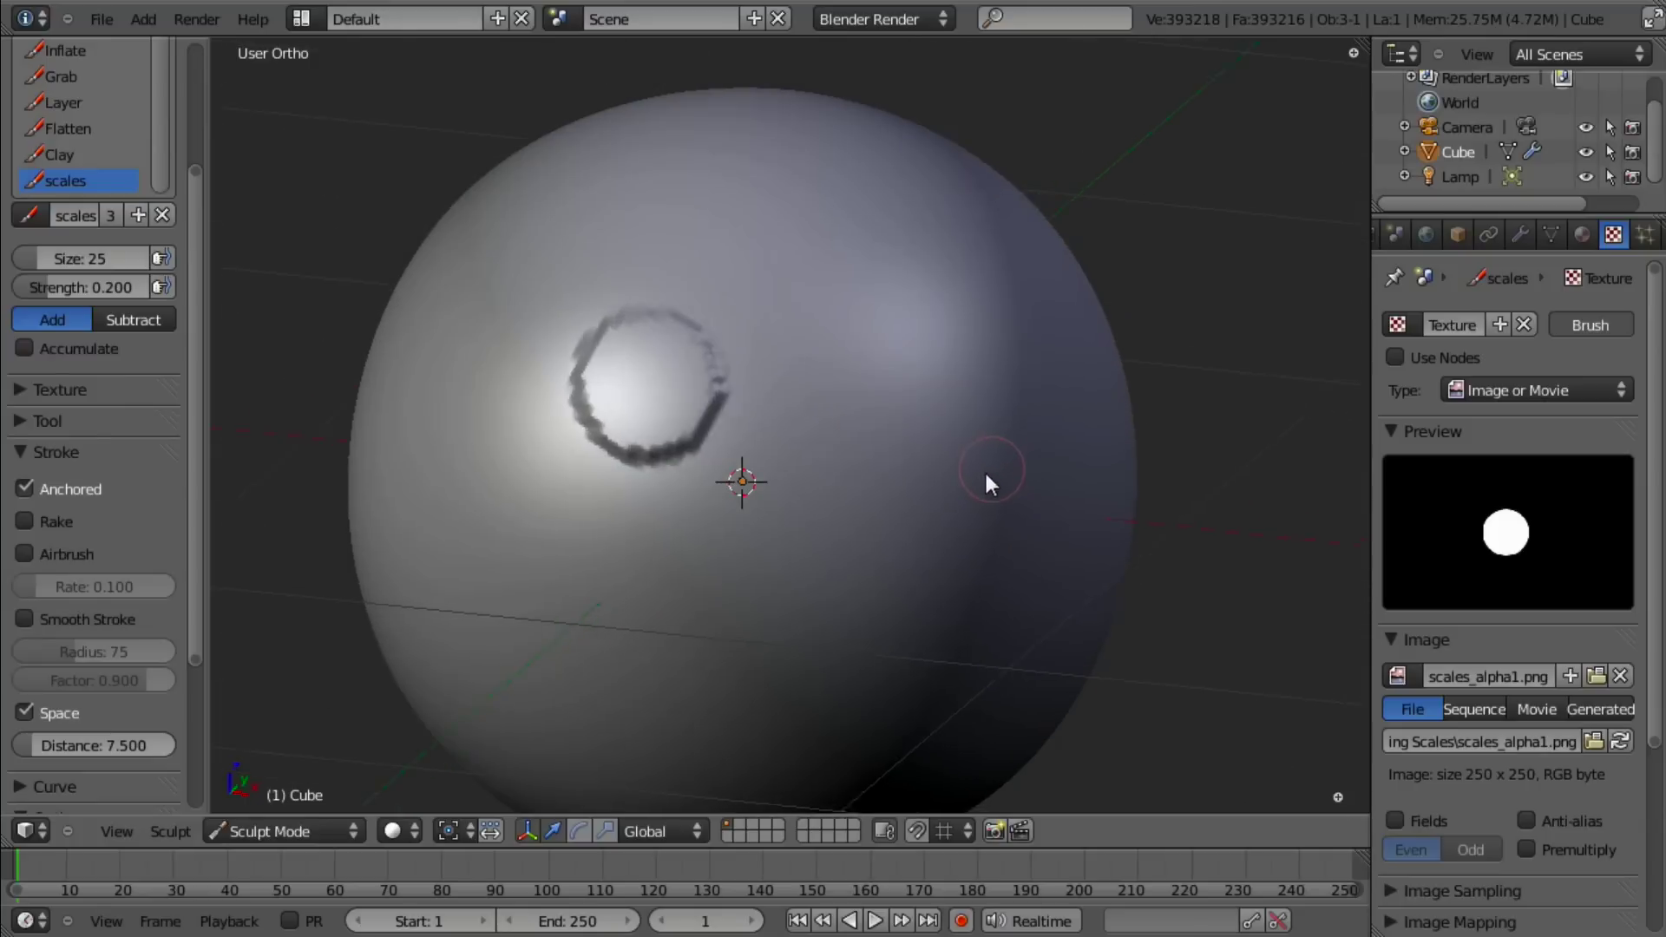
{"action": "scroll", "coordinate": [984, 470], "scroll_direction": "up", "scroll_amount": 1}
{"action": "middle_click_drag", "start_coordinate": [984, 470], "coordinate": [828, 513]}
{"action": "middle_click_drag", "start_coordinate": [463, 464], "coordinate": [748, 376]}
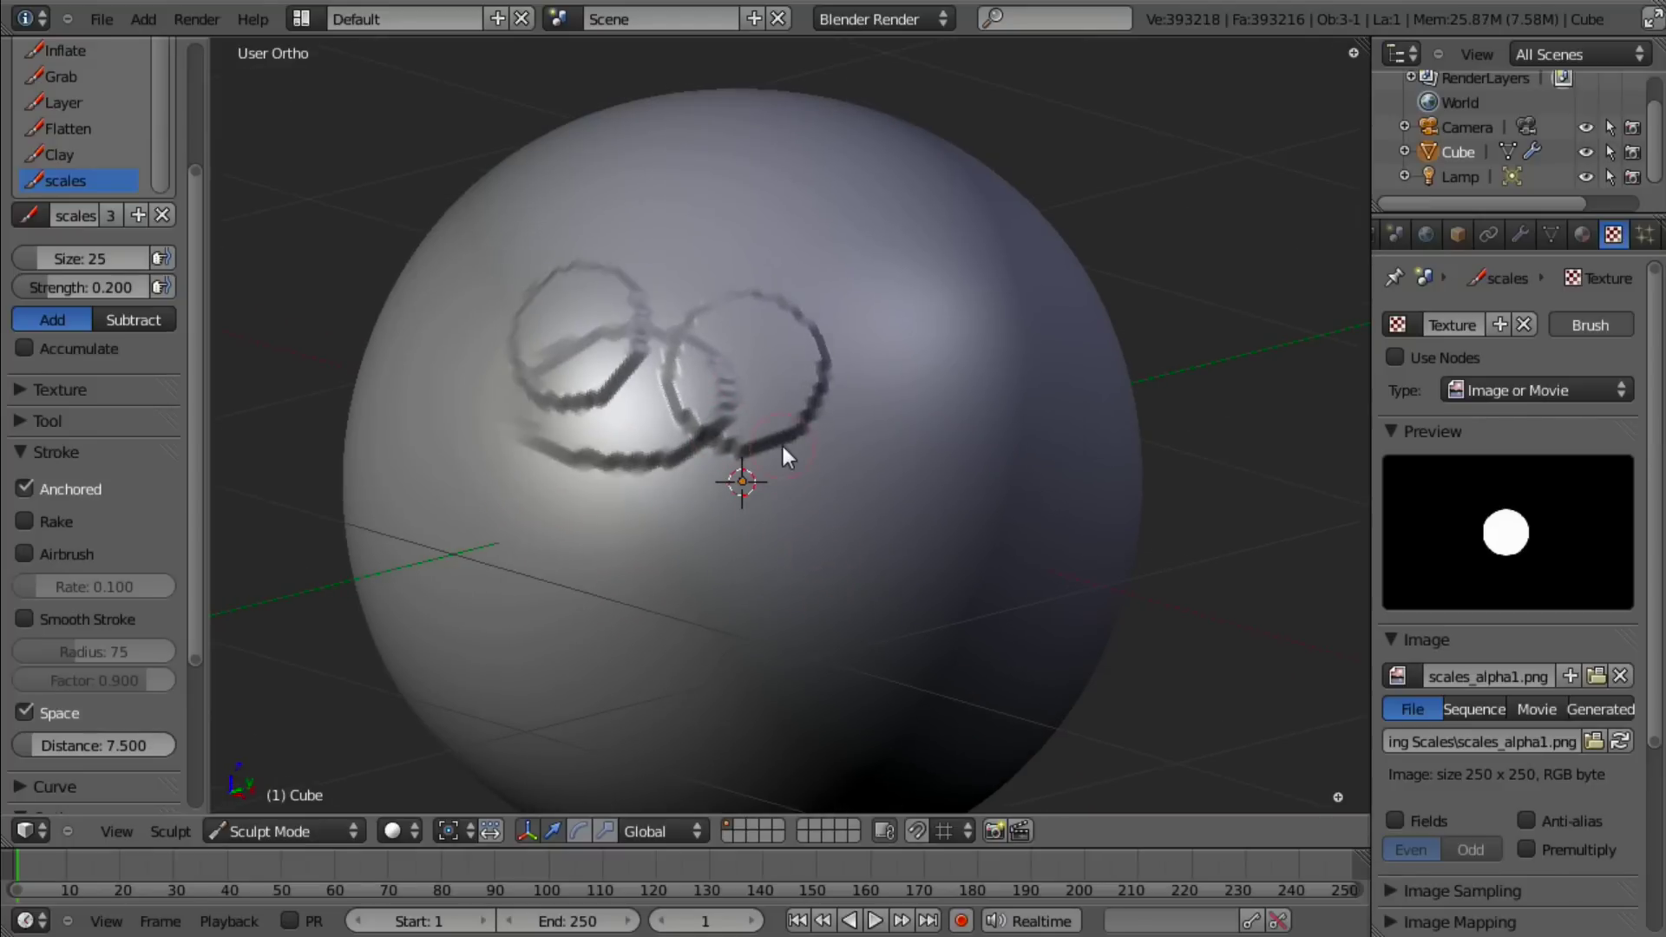
{"action": "middle_click_drag", "start_coordinate": [782, 446], "coordinate": [838, 413]}
{"action": "key", "text": "ctrl+z"}
{"action": "key", "text": "ctrl+z"}
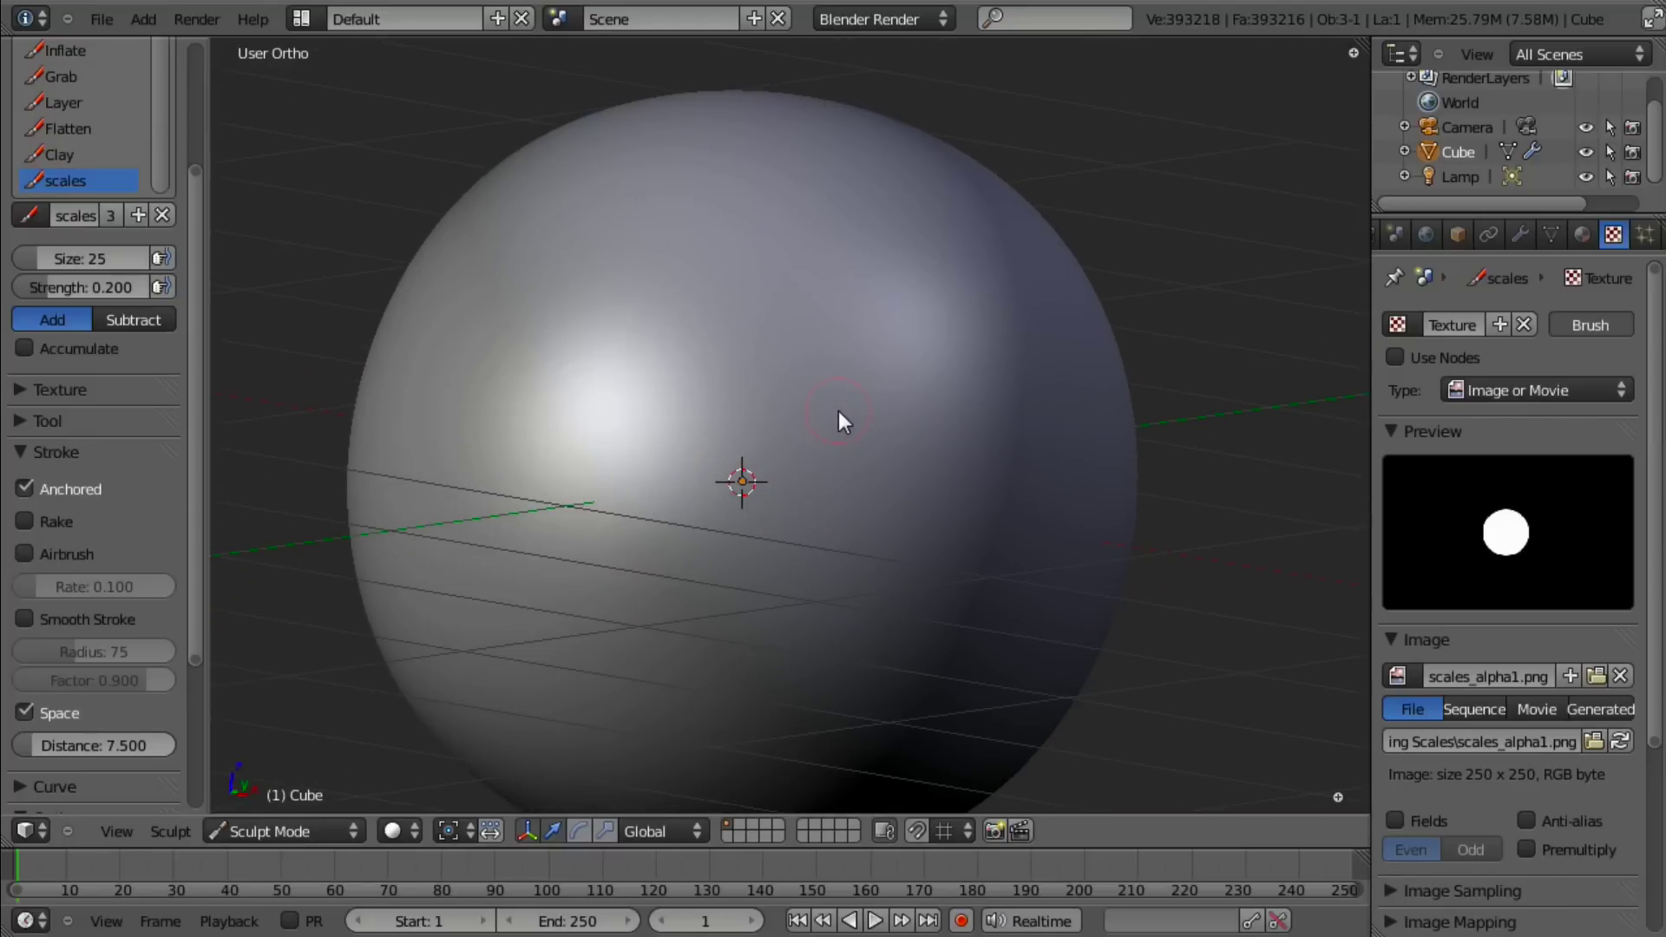
{"action": "scroll", "coordinate": [850, 399], "scroll_direction": "down", "scroll_amount": 4}
{"action": "scroll", "coordinate": [898, 408], "scroll_direction": "up", "scroll_amount": 2}
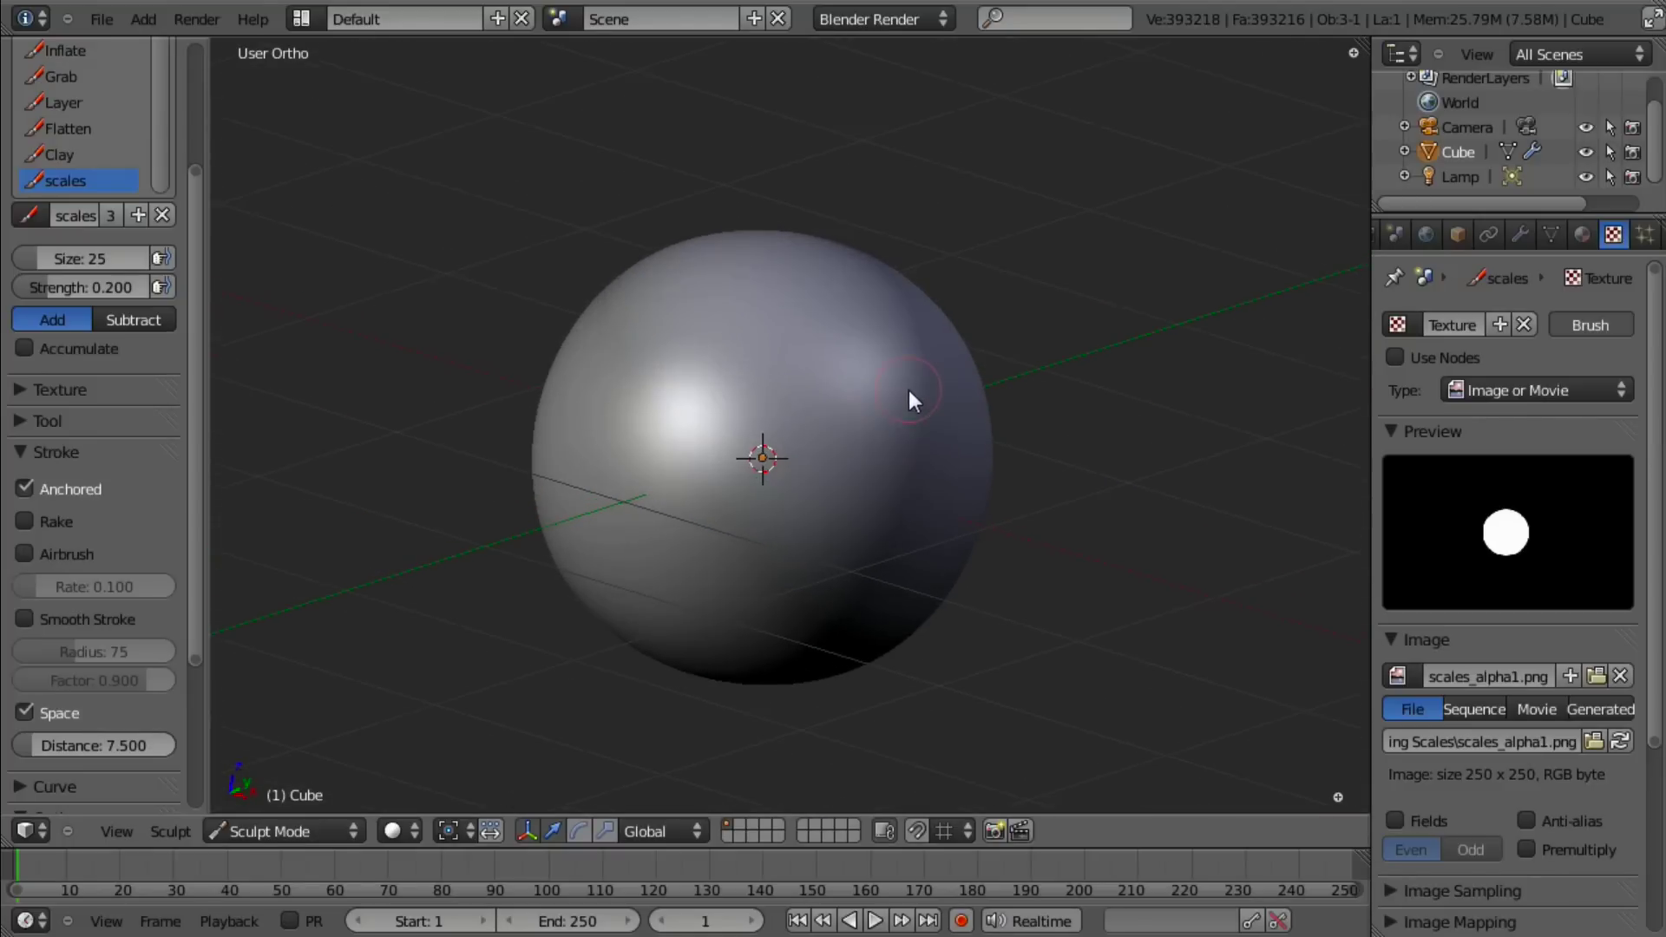
{"action": "mouse_move", "coordinate": [908, 391]}
{"action": "left_mouse_down"}
{"action": "mouse_move", "coordinate": [847, 450]}
{"action": "mouse_move", "coordinate": [843, 434]}
{"action": "mouse_move", "coordinate": [848, 564]}
{"action": "left_mouse_up"}
{"action": "key", "text": "ctrl+z"}
{"action": "middle_click_drag", "start_coordinate": [848, 564], "coordinate": [760, 545]}
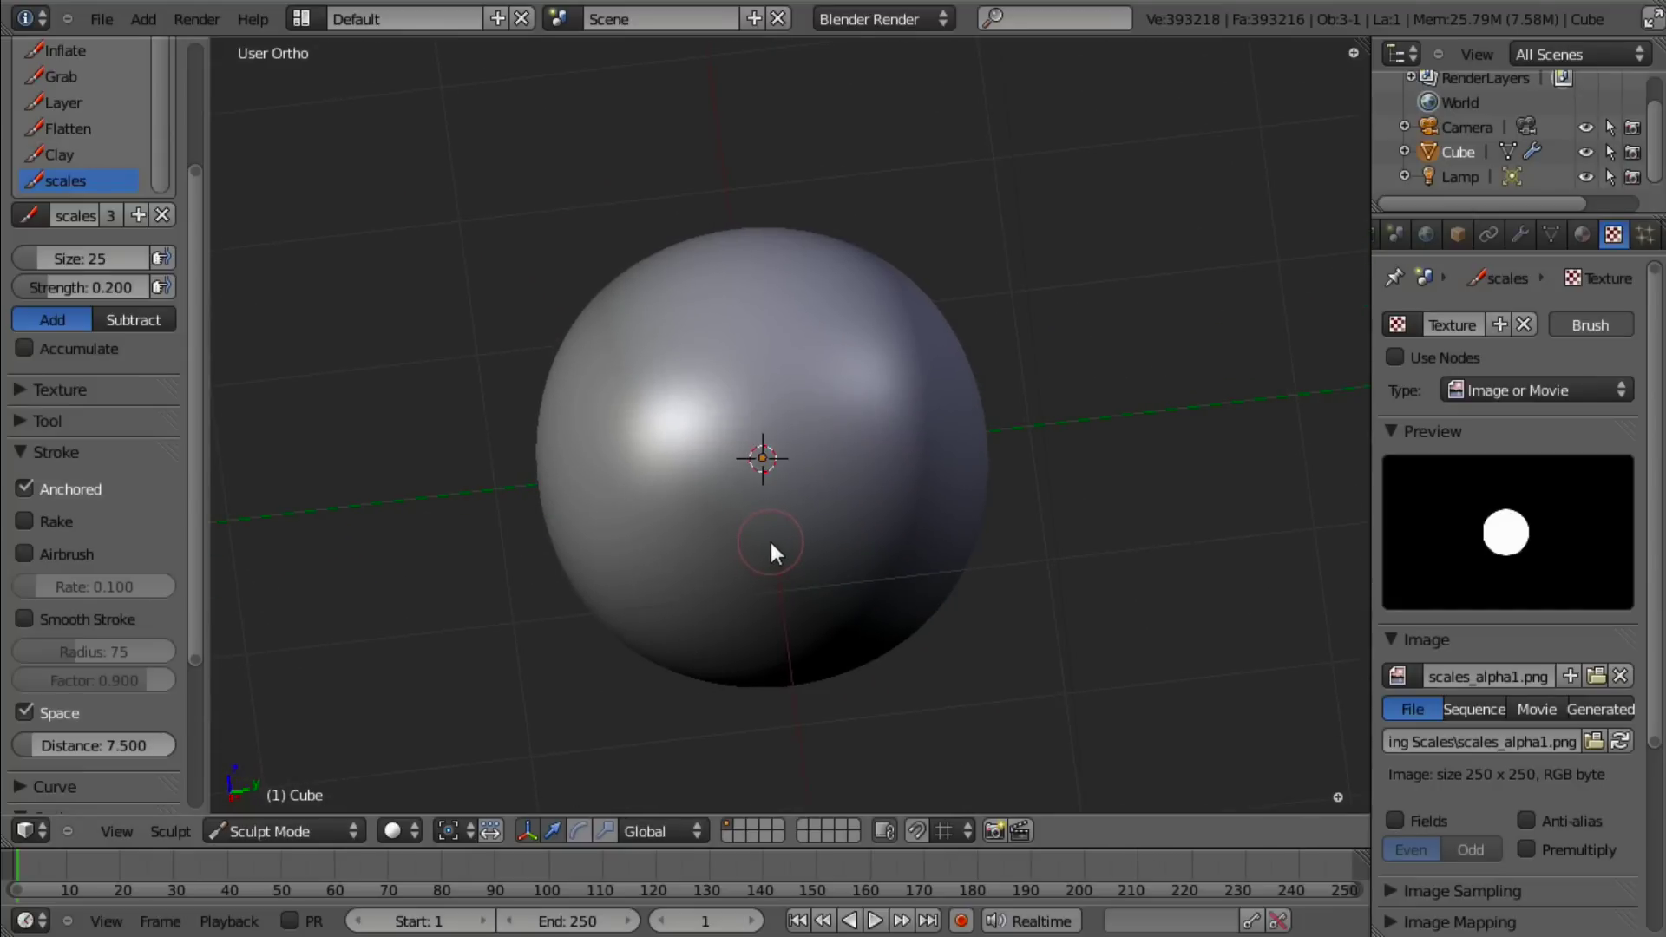
Step: Review the alpha circle in Photoshop, then stamp an anchored ring-shaped scale onto the sphere
{"action": "key", "text": "alt+Tab"}
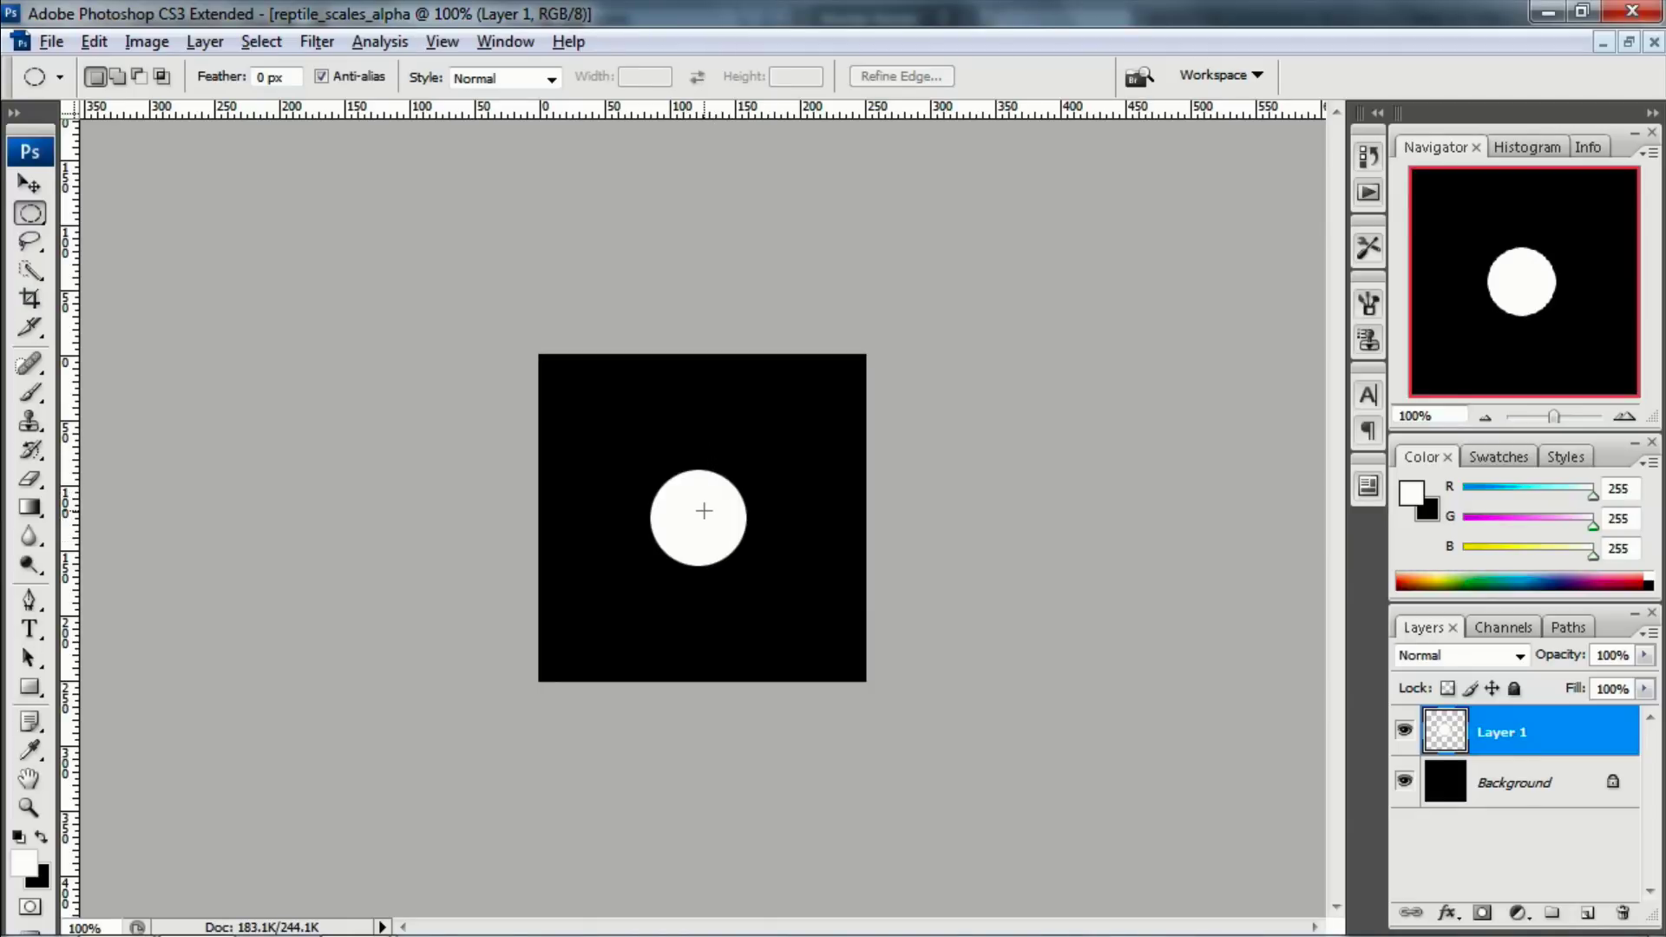
{"action": "key", "text": "alt+Tab"}
{"action": "mouse_move", "coordinate": [684, 486]}
{"action": "left_mouse_down"}
{"action": "mouse_move", "coordinate": [713, 505]}
{"action": "mouse_move", "coordinate": [676, 457]}
{"action": "mouse_move", "coordinate": [727, 534]}
{"action": "mouse_move", "coordinate": [716, 476]}
{"action": "mouse_move", "coordinate": [783, 524]}
{"action": "mouse_move", "coordinate": [718, 496]}
{"action": "mouse_move", "coordinate": [797, 398]}
{"action": "left_mouse_up"}
Step: Zoom in on the ring stamp, undo it, and zoom back out
{"action": "scroll", "coordinate": [758, 423], "scroll_direction": "up", "scroll_amount": 3}
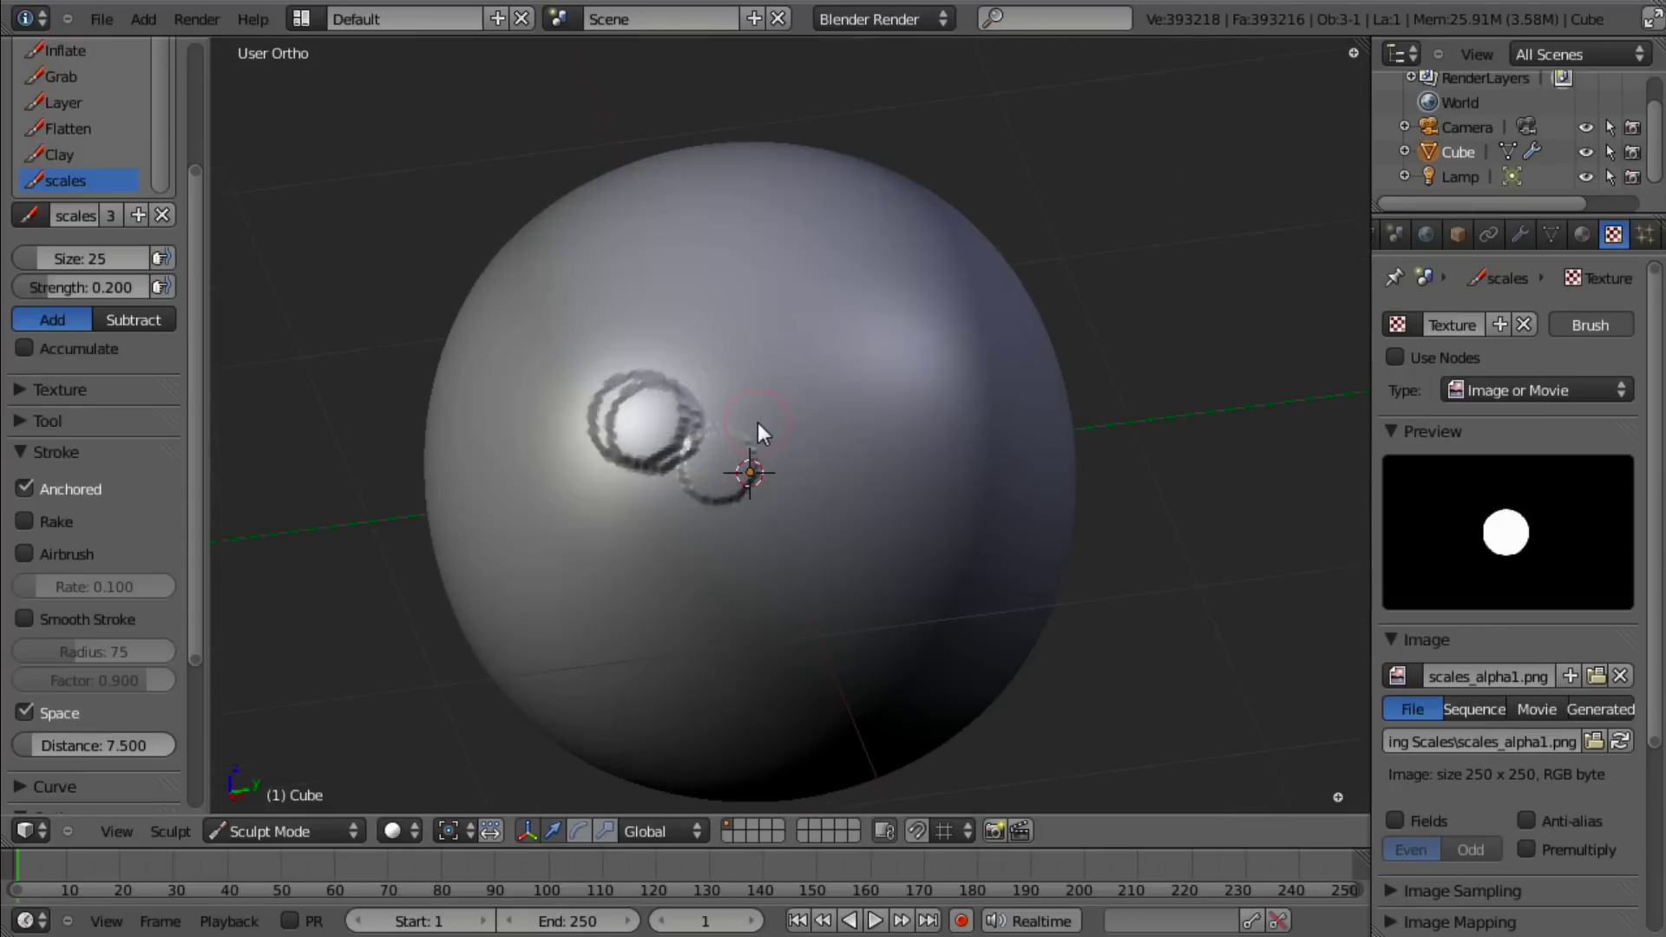
{"action": "key", "text": "ctrl+z"}
{"action": "key", "text": "ctrl+z"}
{"action": "key", "text": "ctrl+z"}
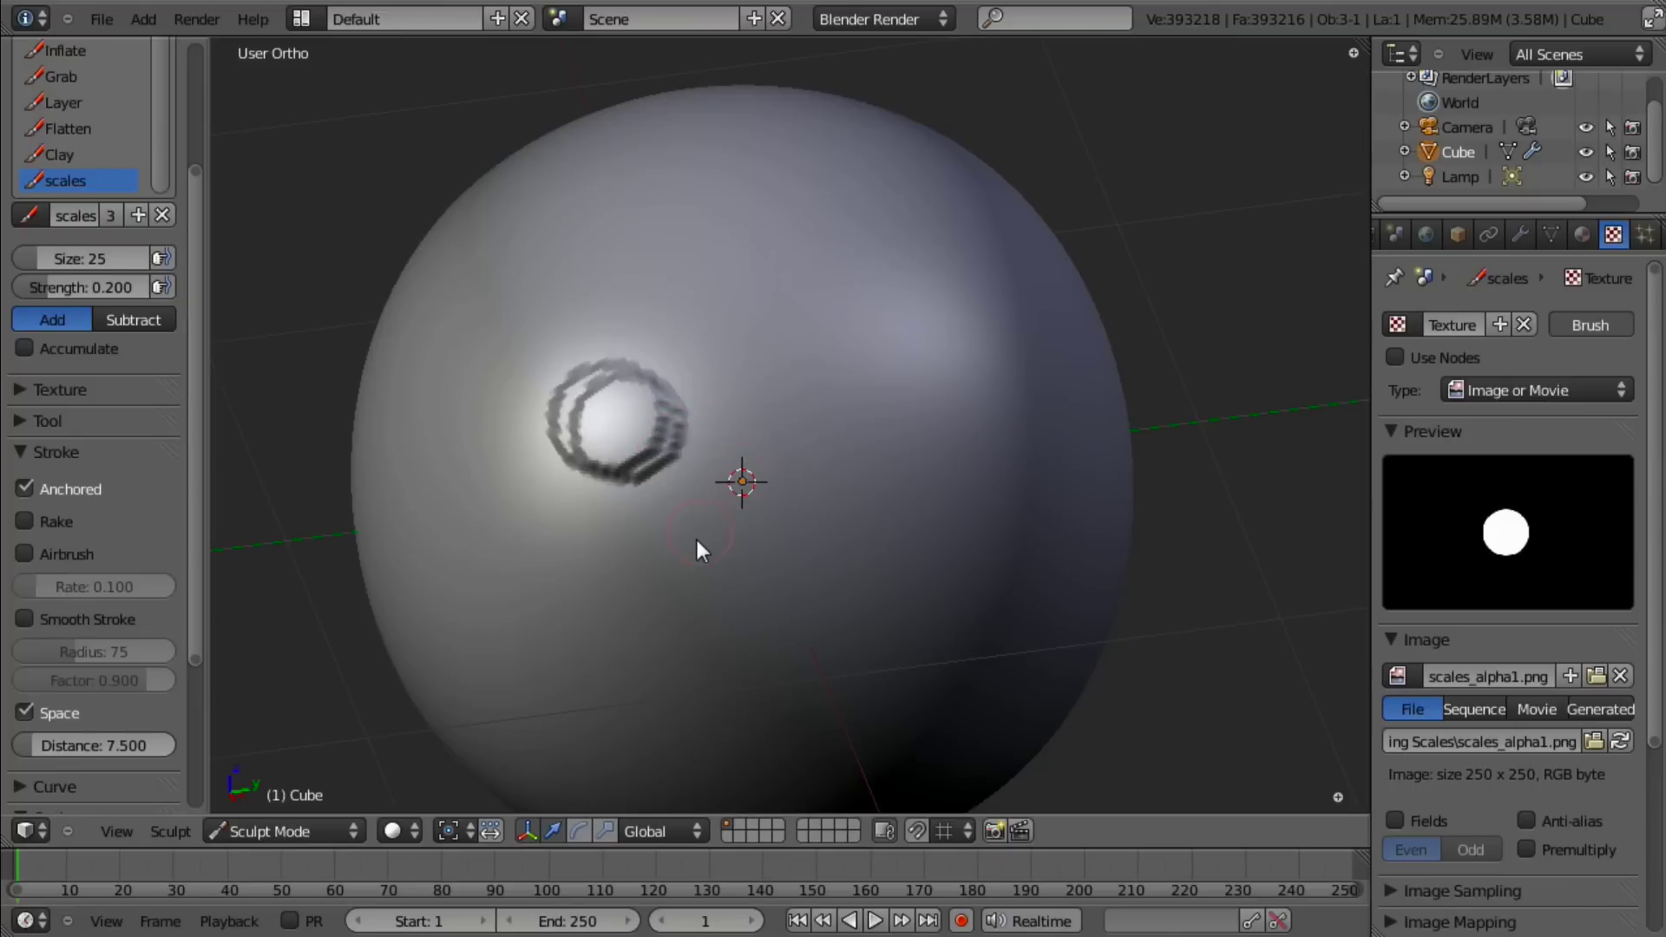
{"action": "scroll", "coordinate": [736, 529], "scroll_direction": "down", "scroll_amount": 2}
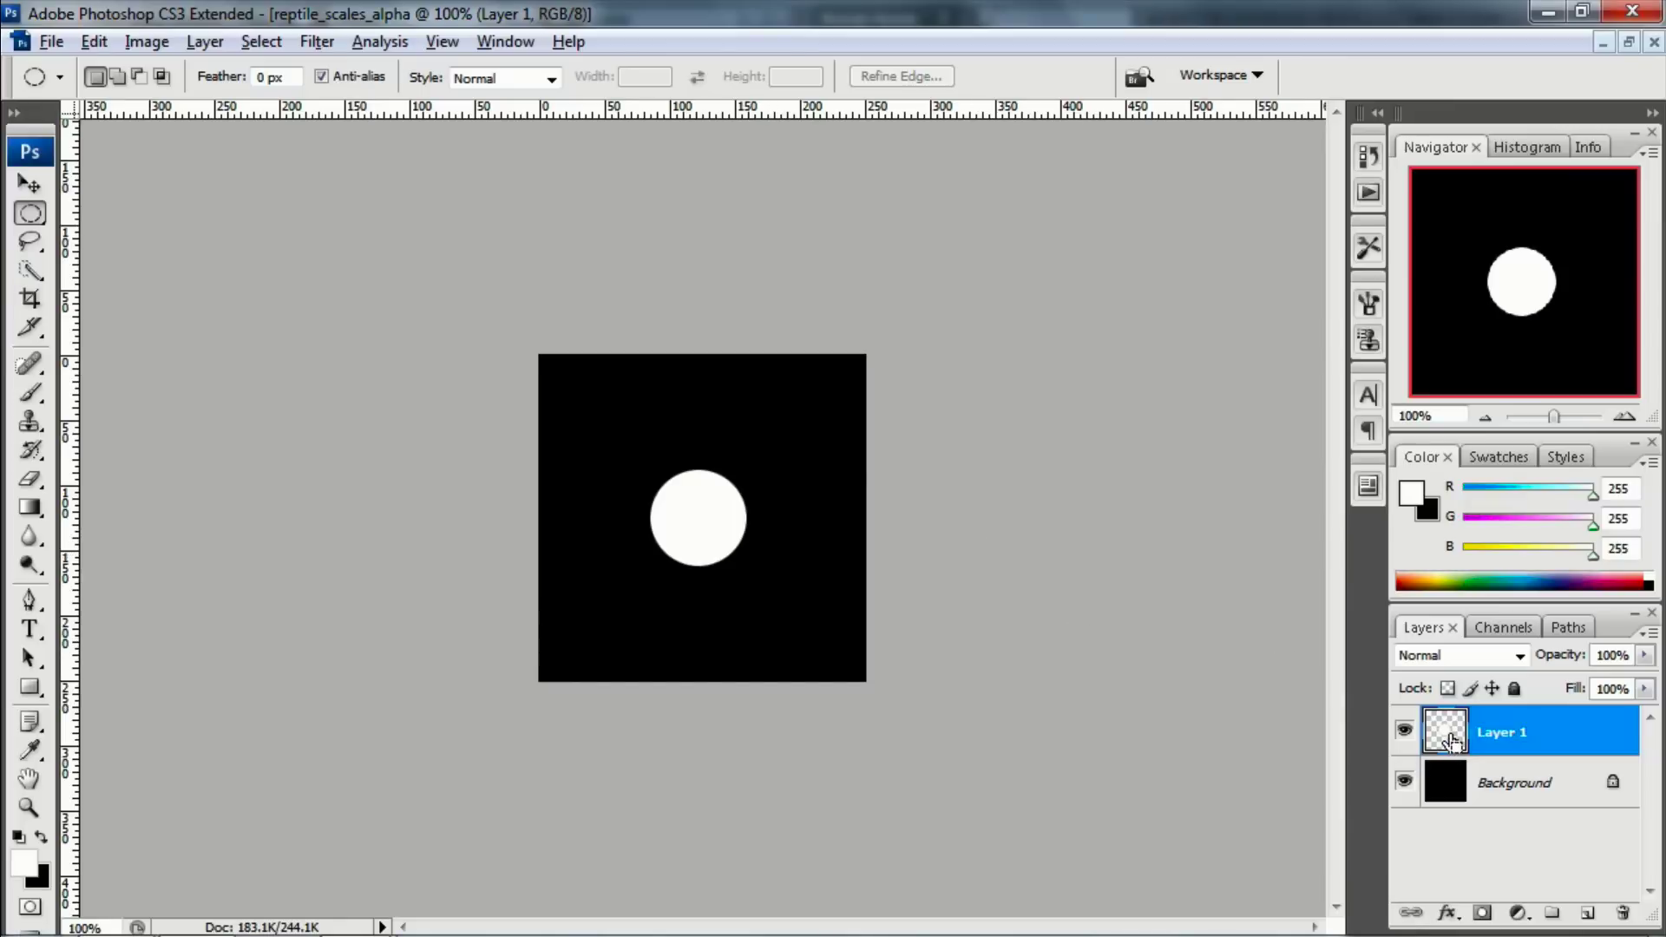
Step: Load Layer 1's white circle as a selection and expand it by 2 pixels
{"action": "left_click", "coordinate": [1449, 745], "text": "ctrl"}
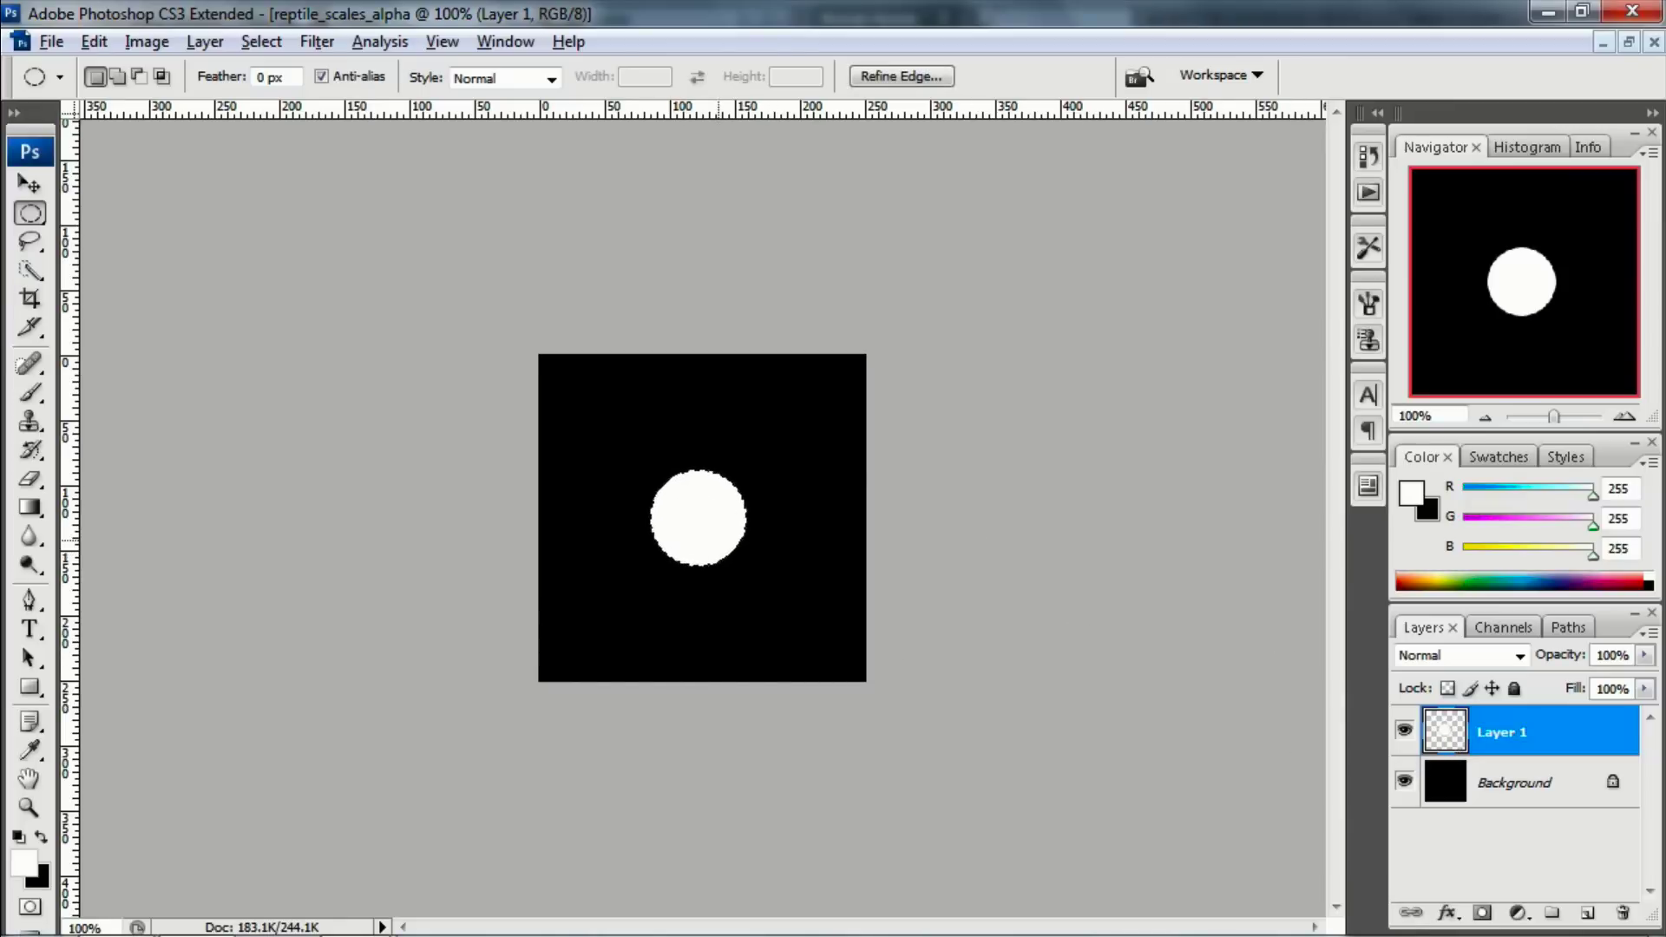
{"action": "left_click", "coordinate": [272, 50]}
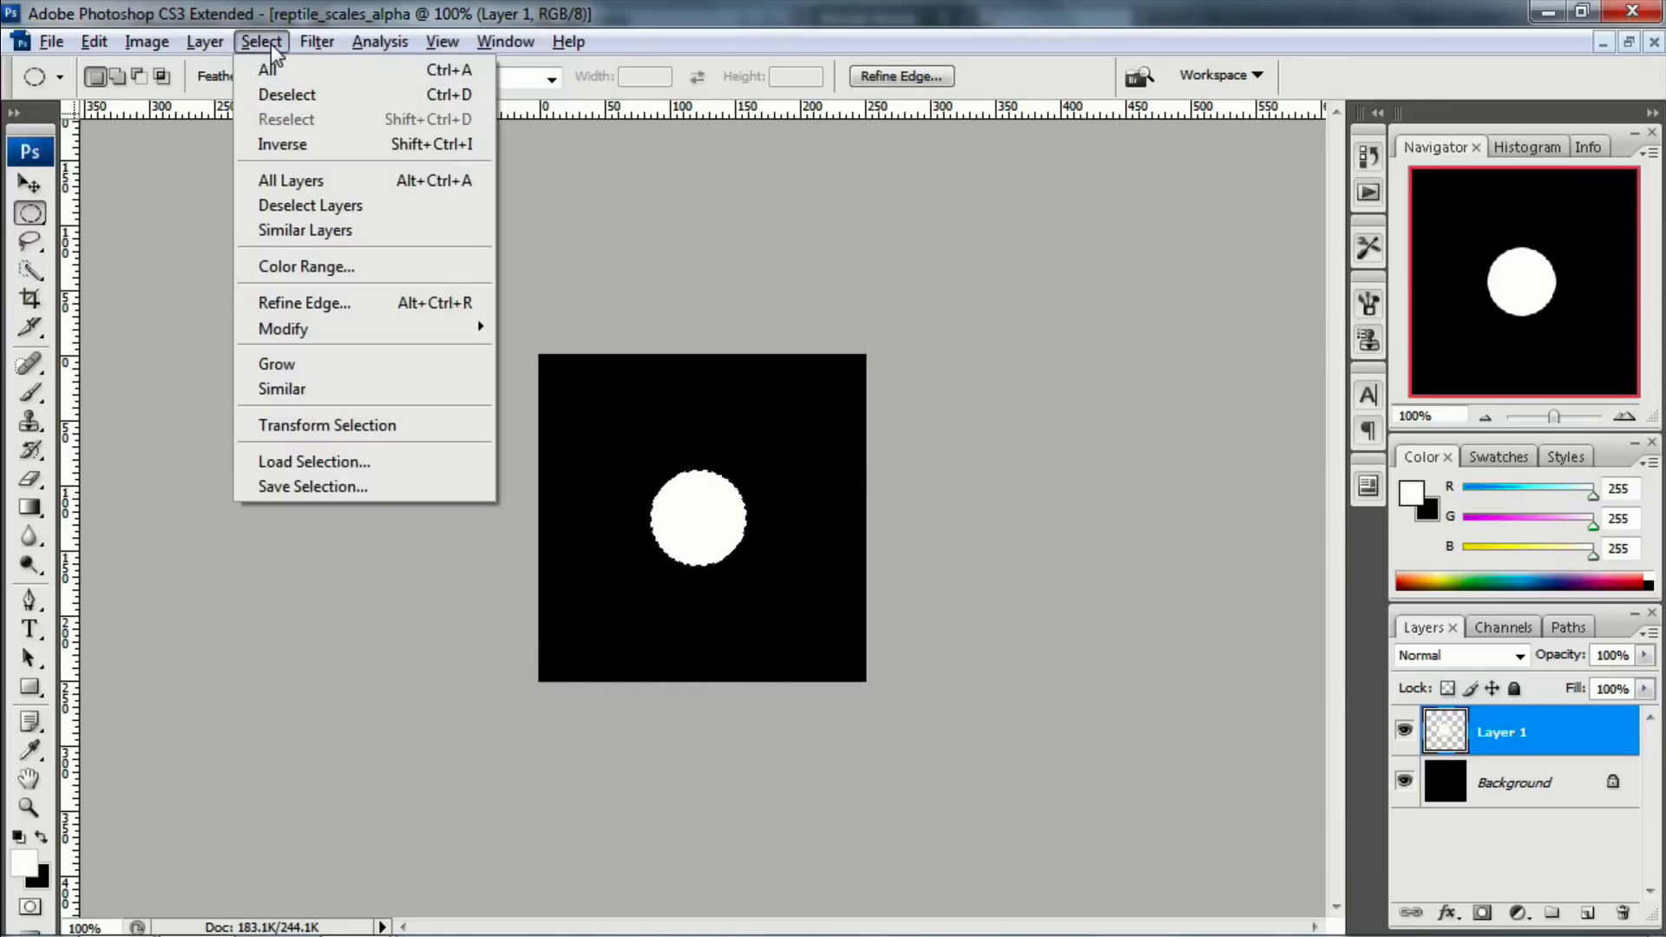
{"action": "mouse_move", "coordinate": [440, 334]}
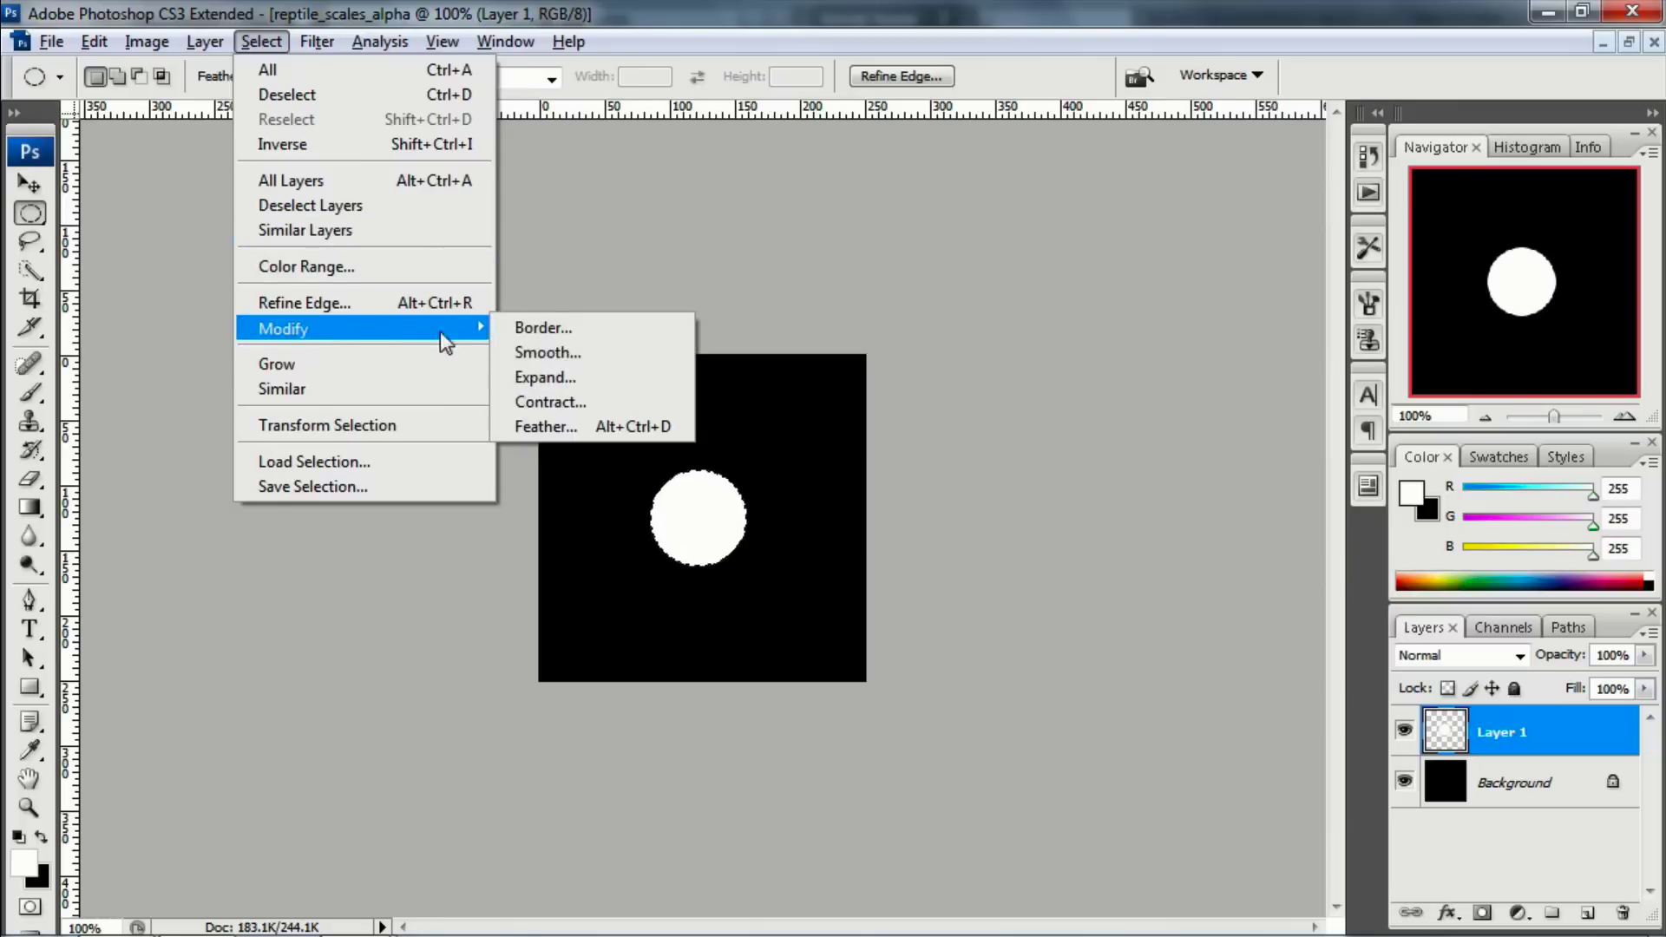
{"action": "left_click", "coordinate": [585, 382]}
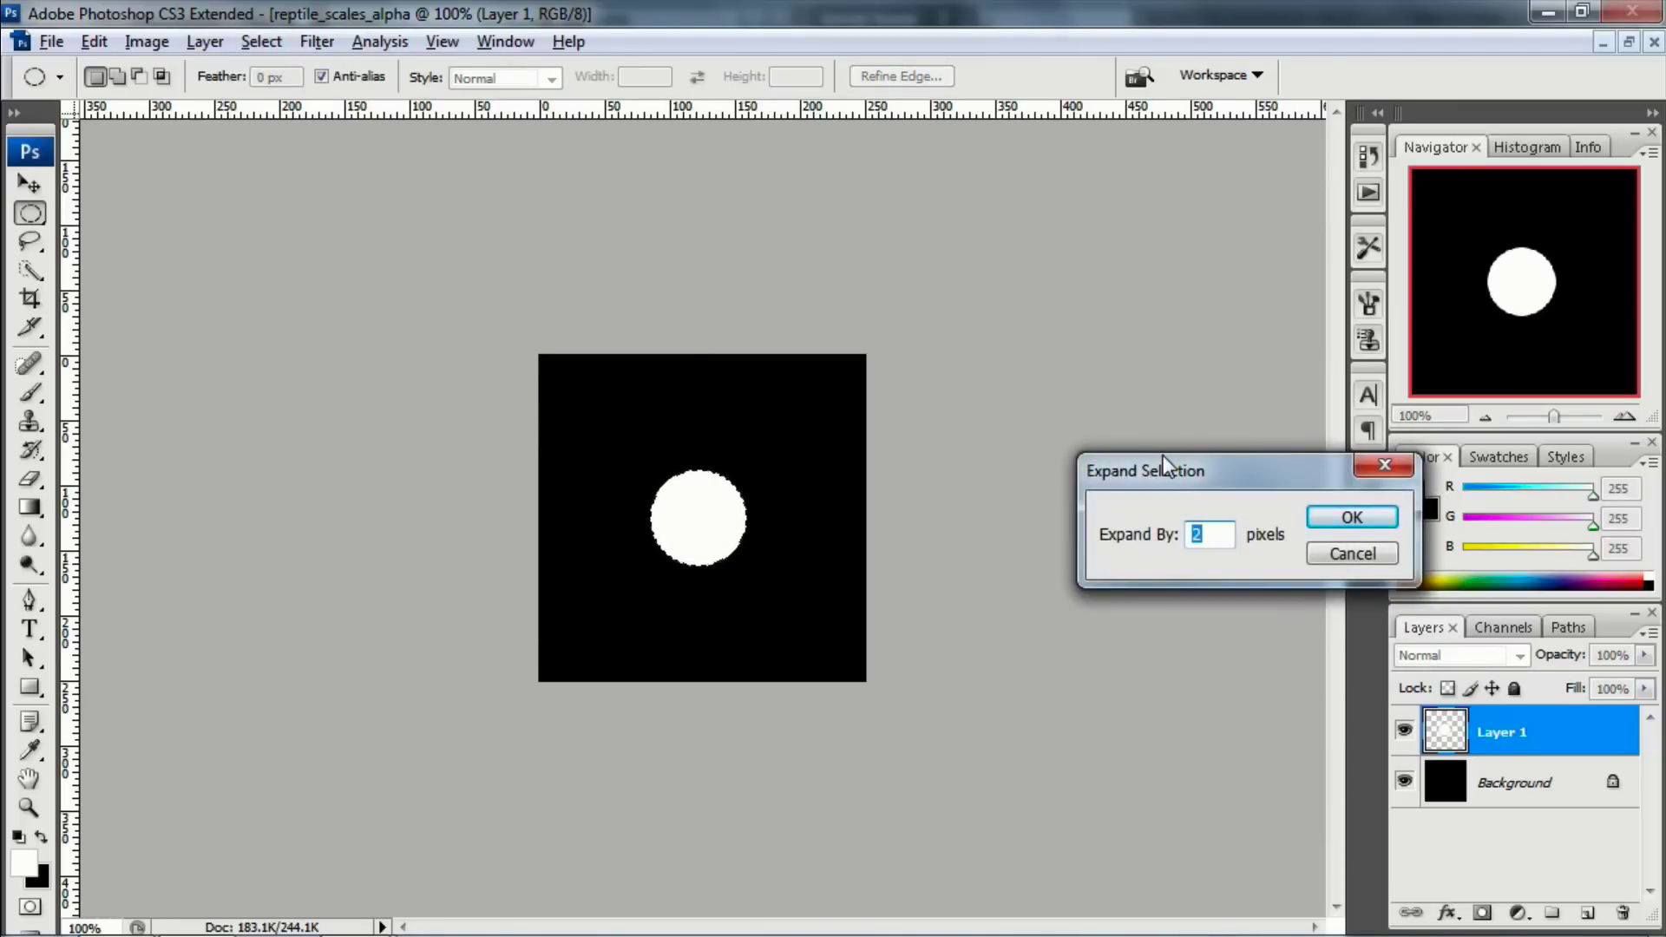
{"action": "key", "text": "Return"}
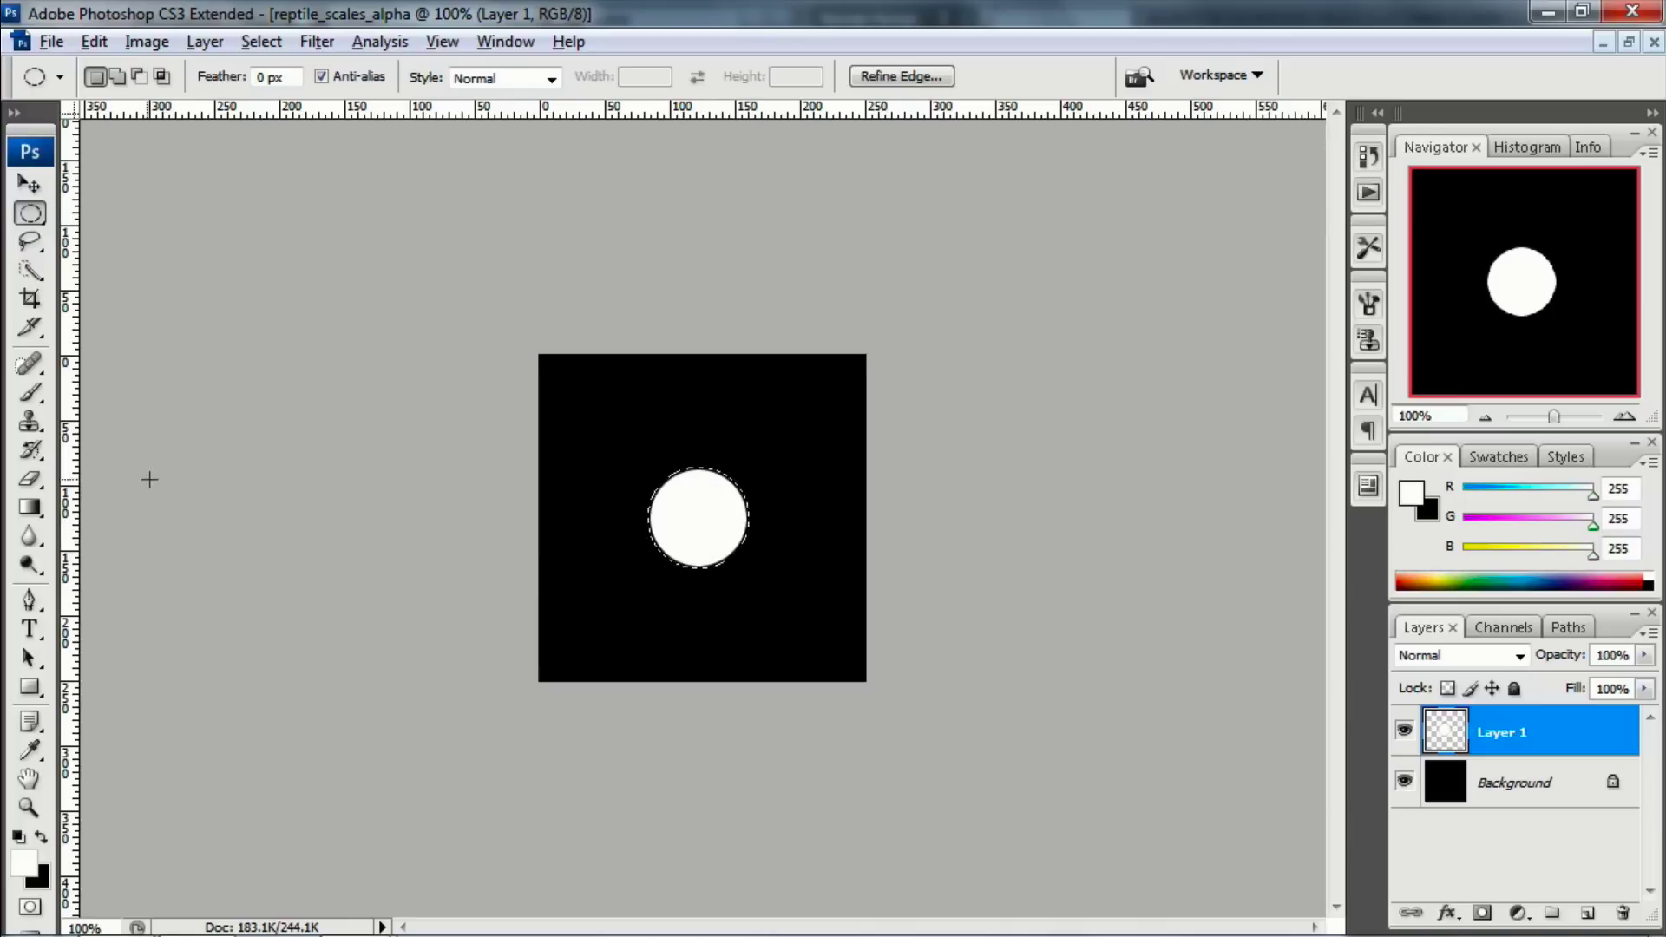
Step: Set up the Gradient tool with a black foreground and a foreground-to-transparent preset
{"action": "left_click", "coordinate": [31, 509]}
{"action": "key", "text": "shift+g"}
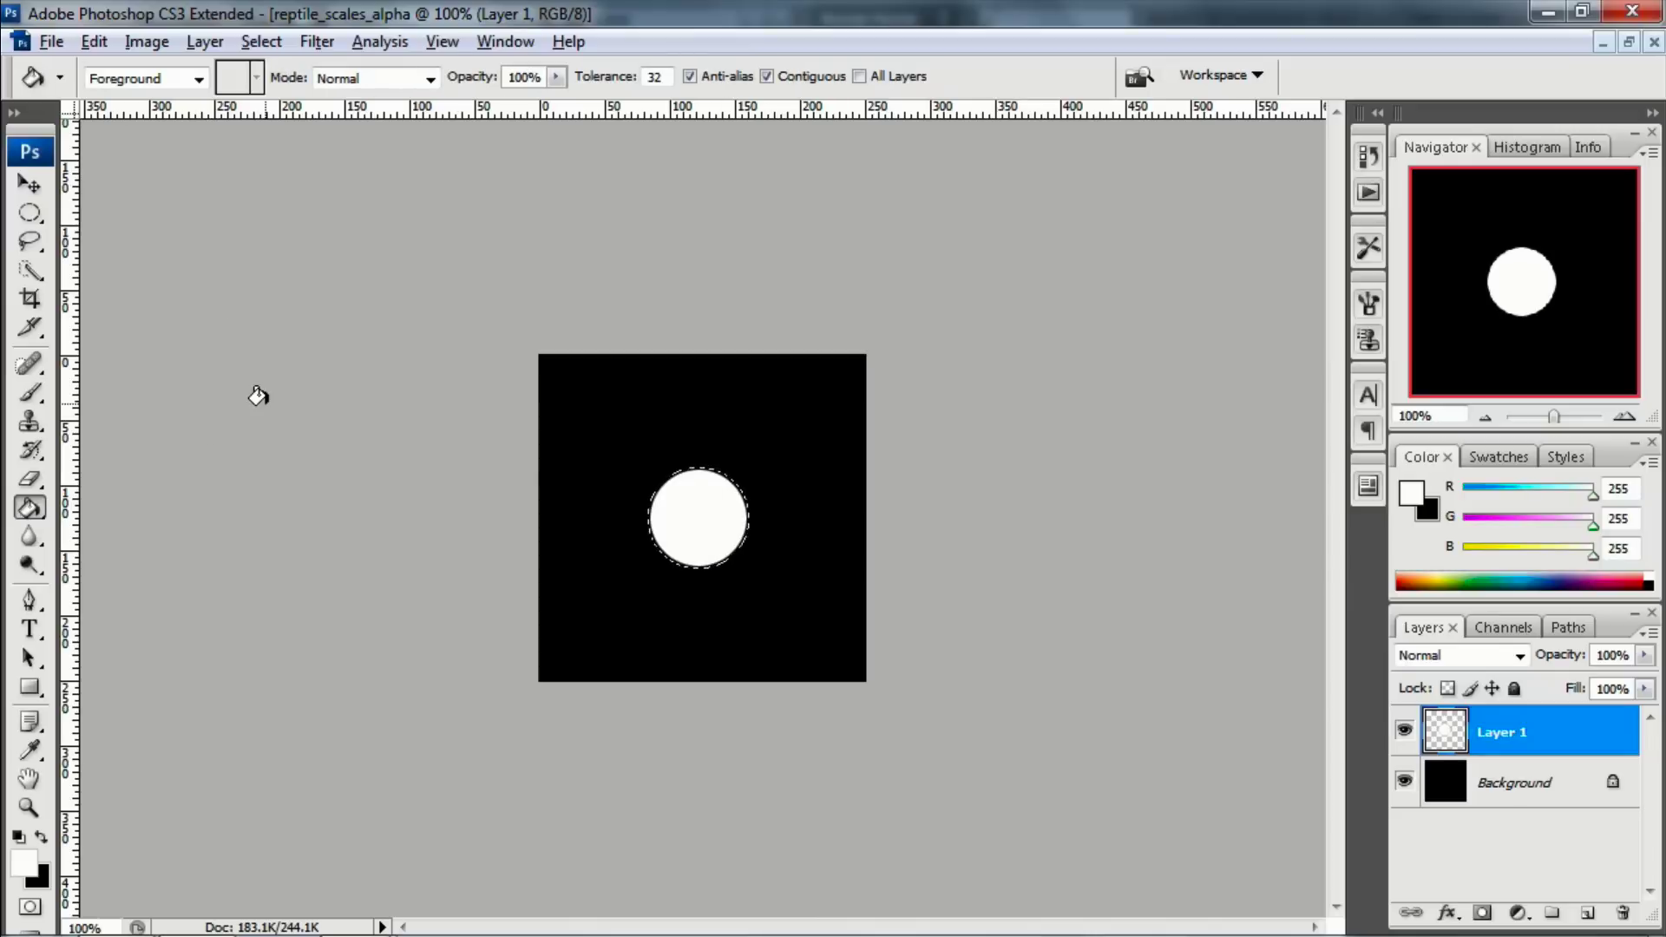
{"action": "key", "text": "shift+g"}
{"action": "key", "text": "shift+g"}
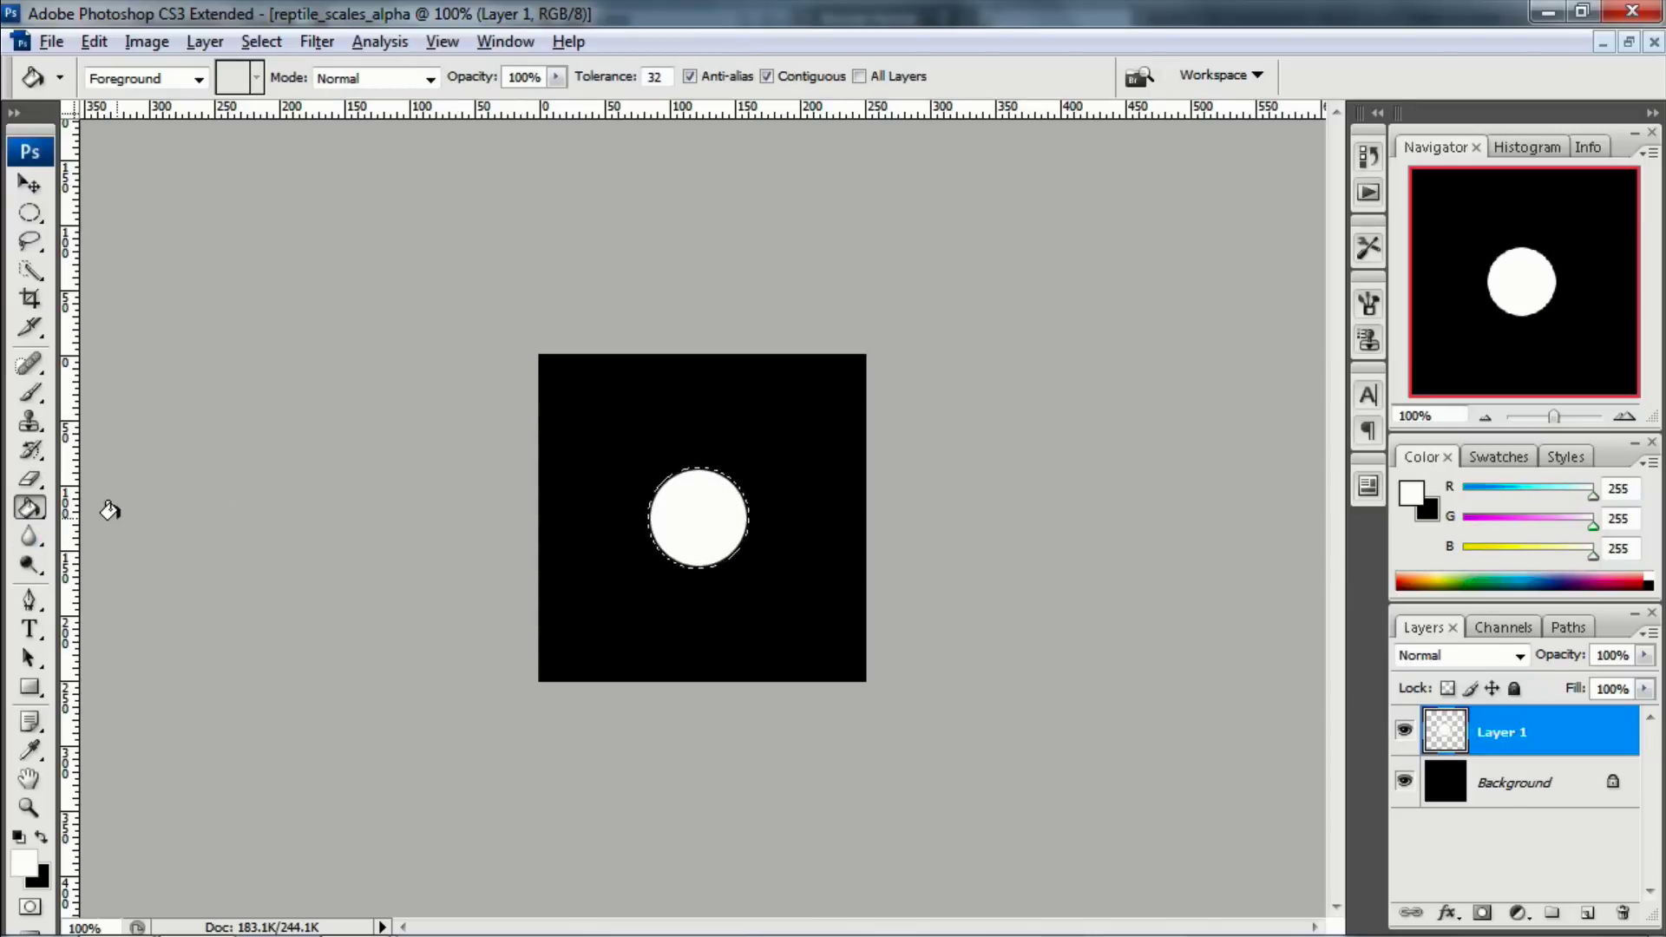
{"action": "key", "text": "shift+g"}
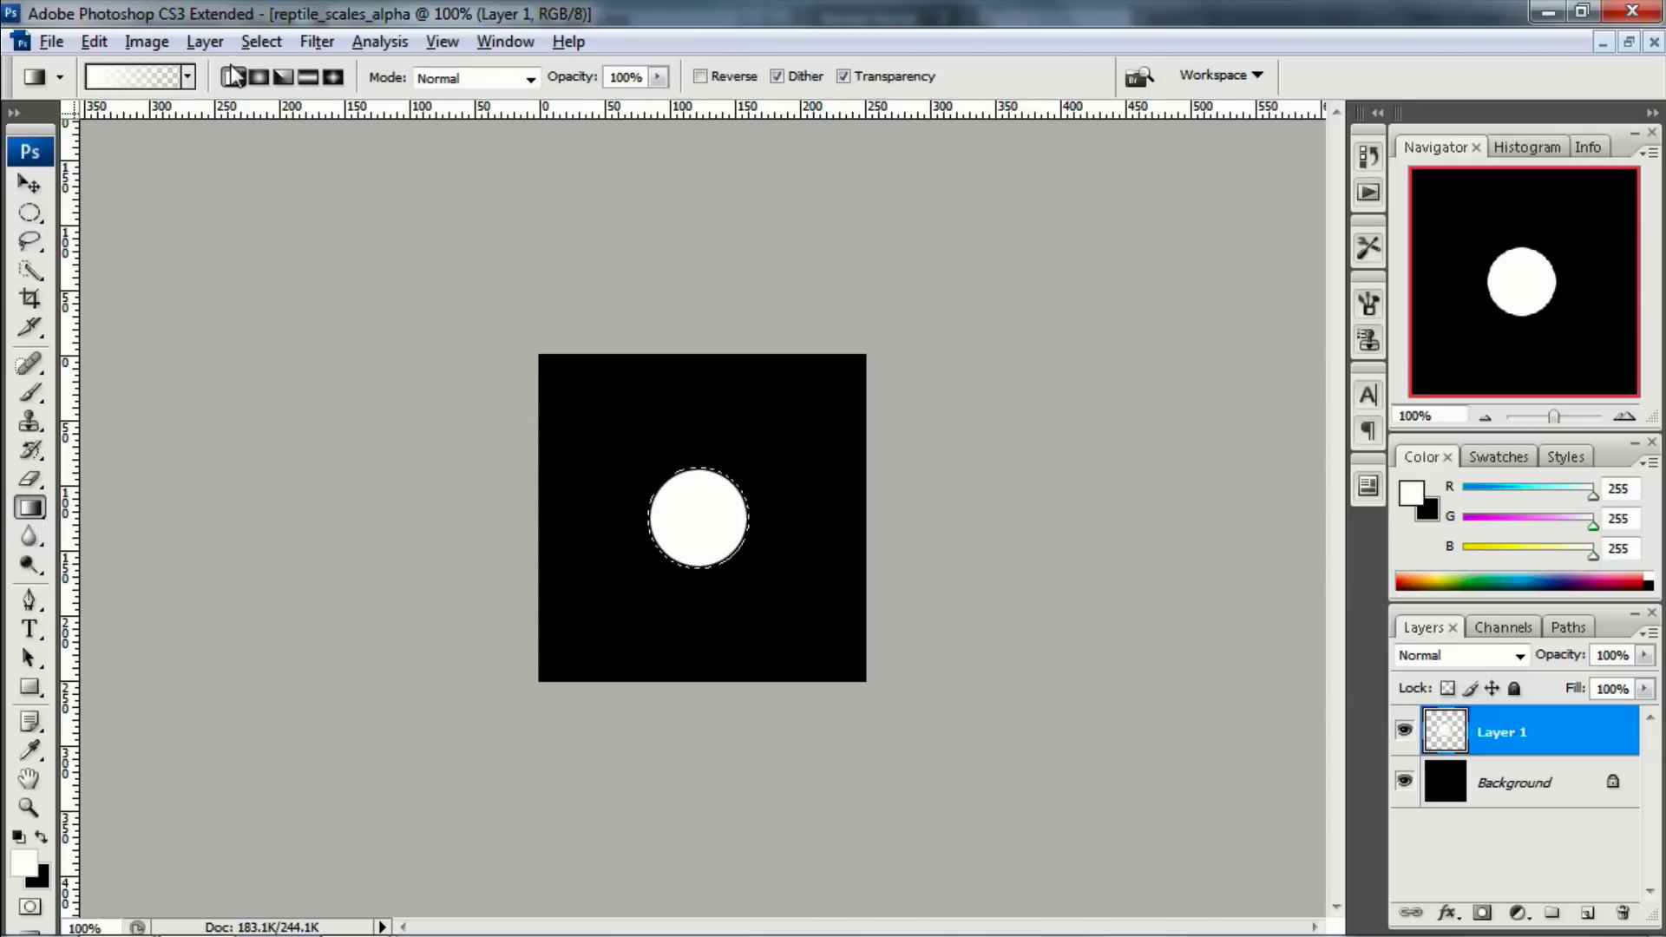
{"action": "key", "text": "x"}
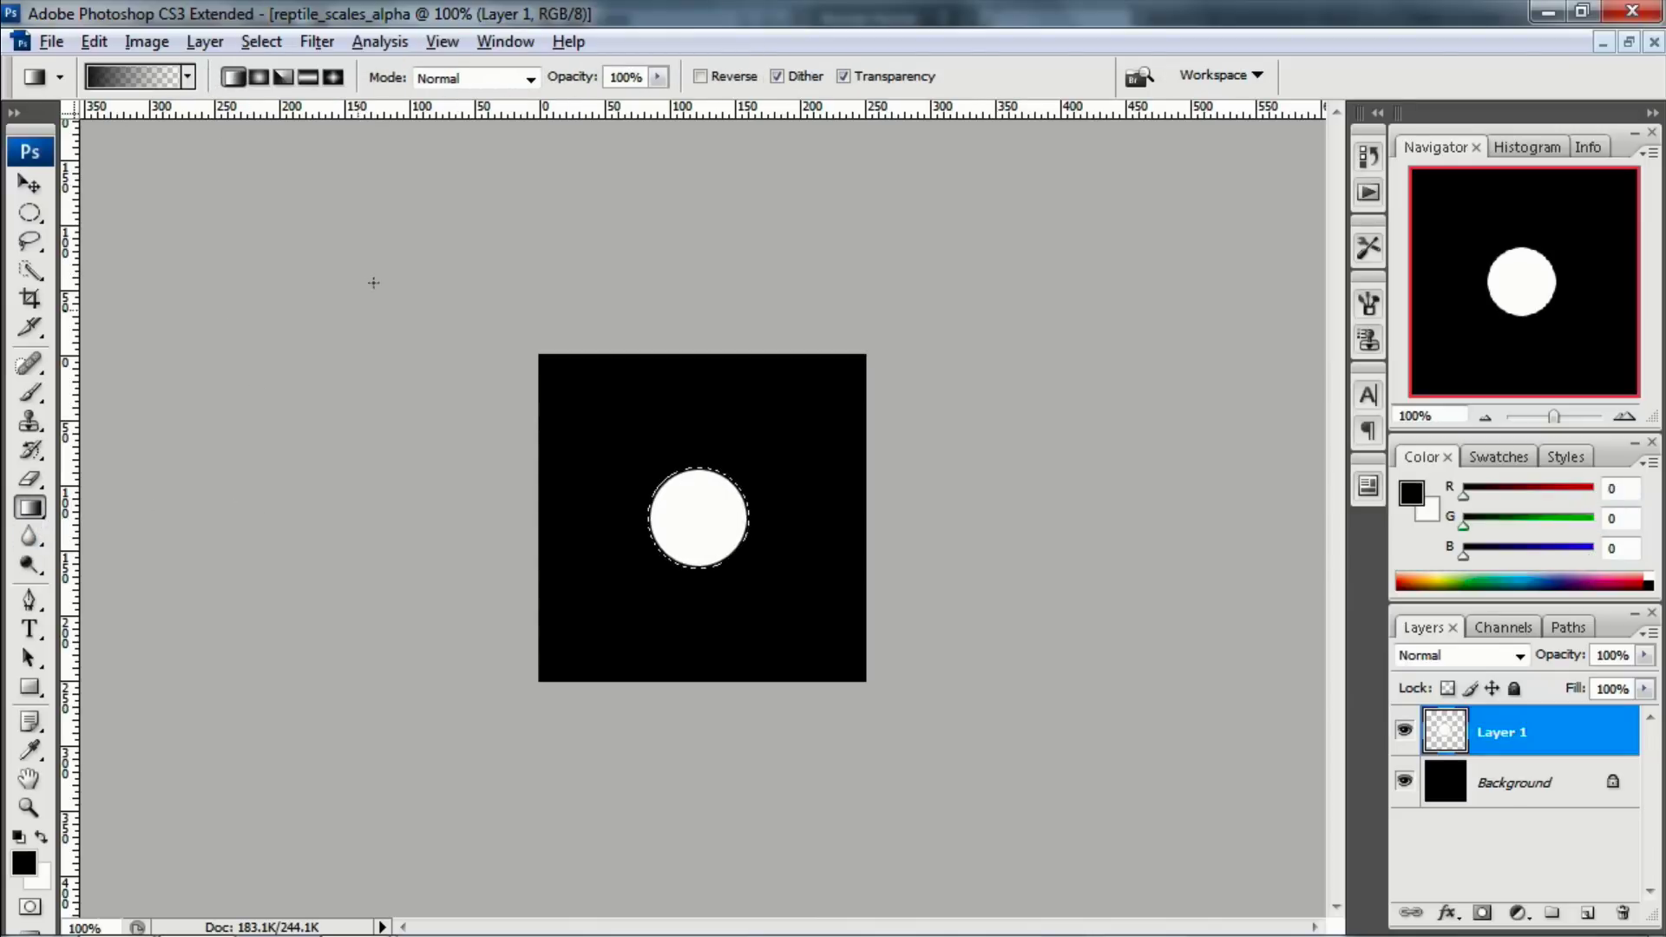
{"action": "left_click", "coordinate": [188, 80]}
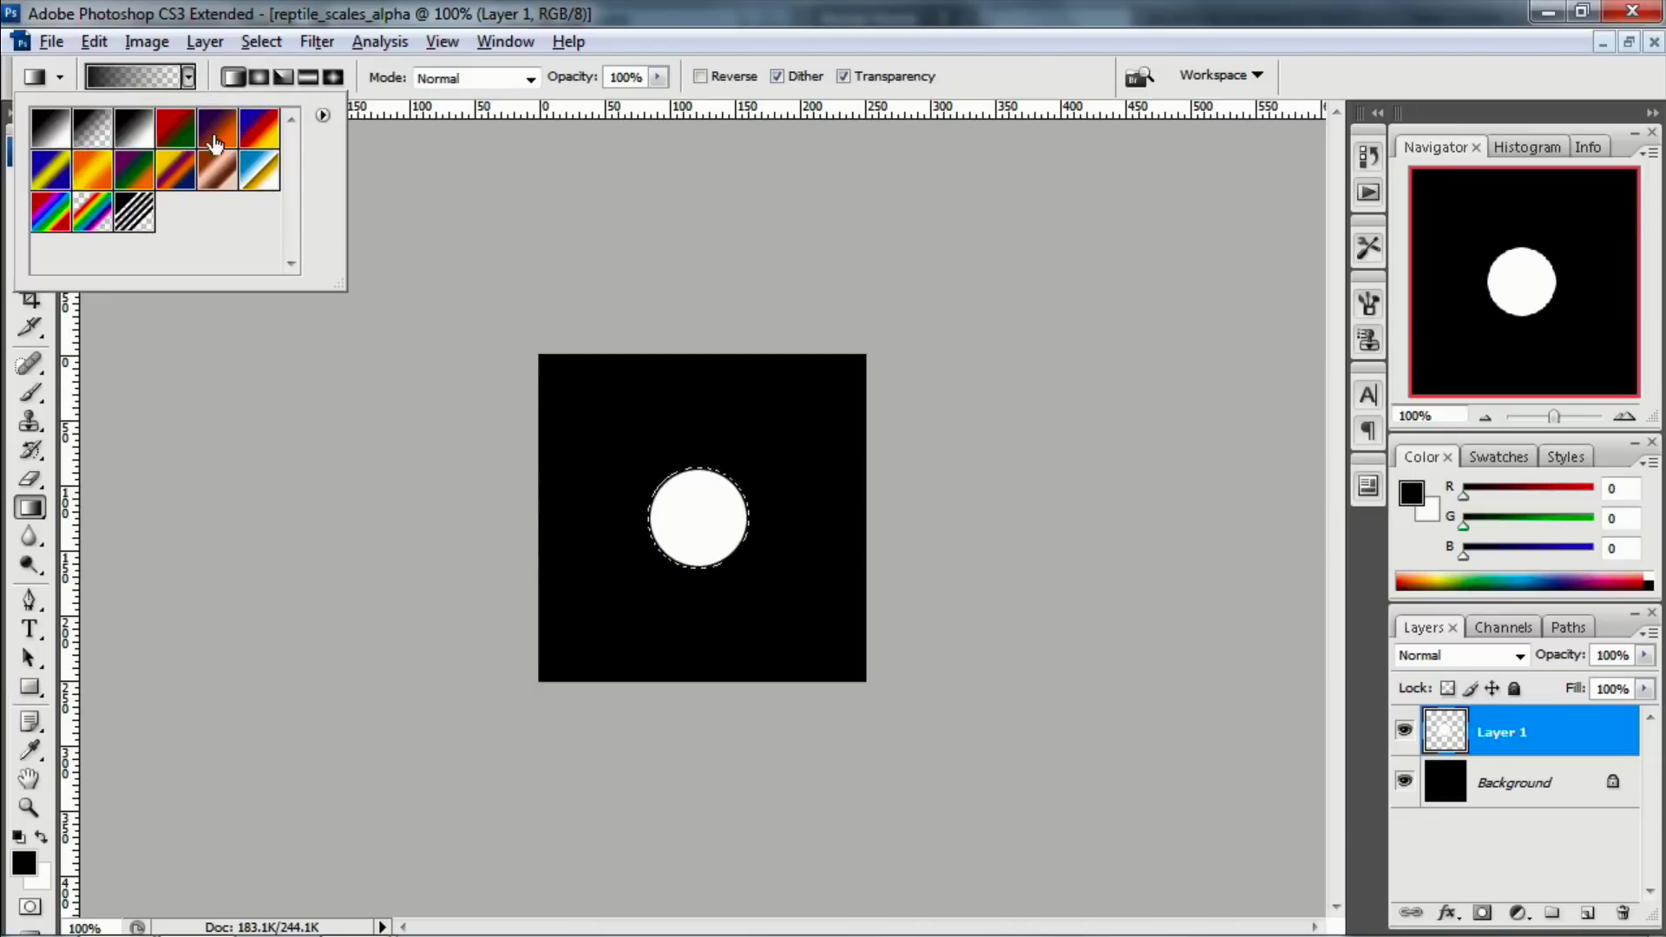
{"action": "left_click", "coordinate": [948, 19]}
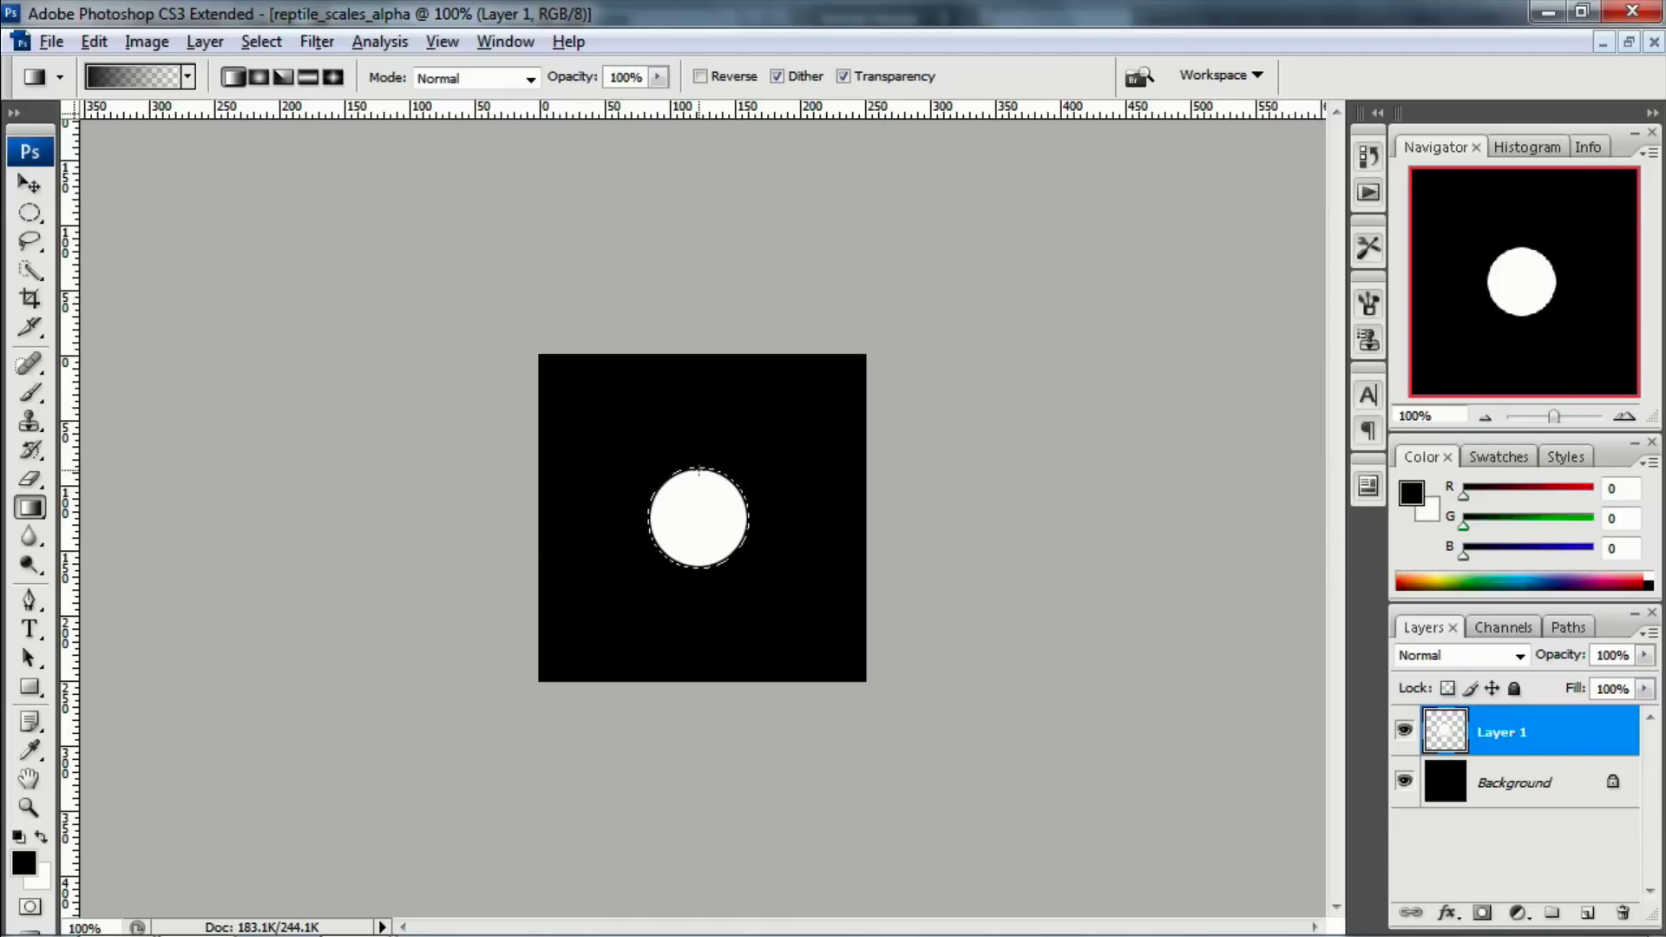
Step: Drag a top-to-bottom gradient in the circle, dark at top fading to white, then deselect
{"action": "left_click_drag", "start_coordinate": [703, 540], "coordinate": [703, 541]}
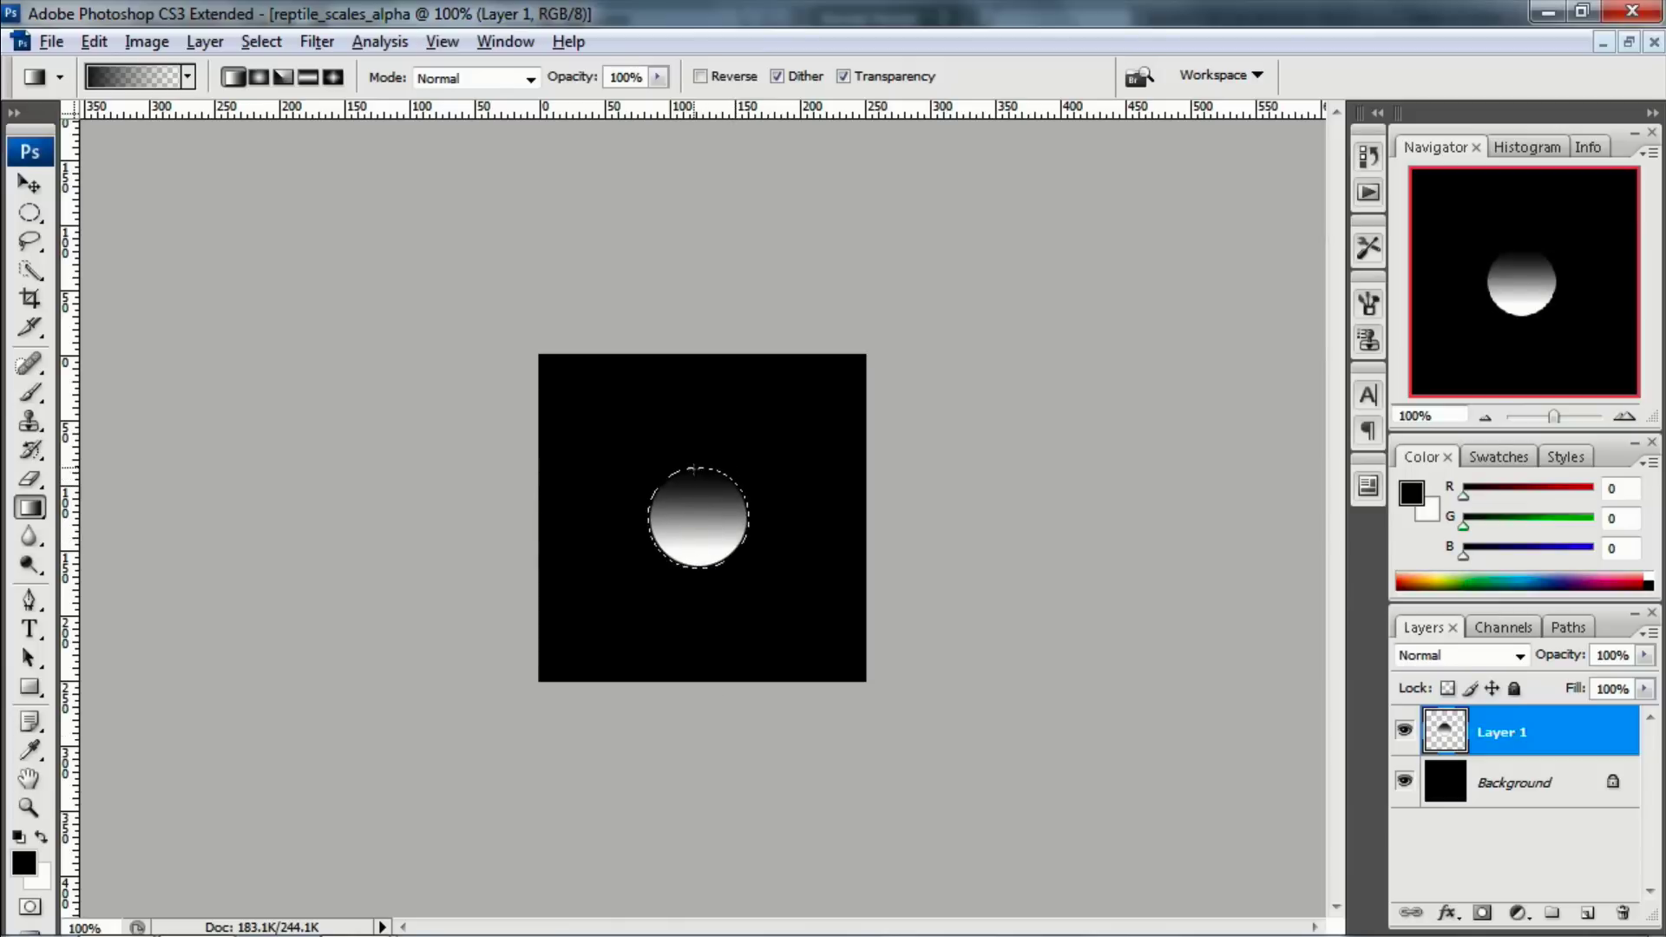
{"action": "left_click_drag", "start_coordinate": [694, 512], "coordinate": [692, 568]}
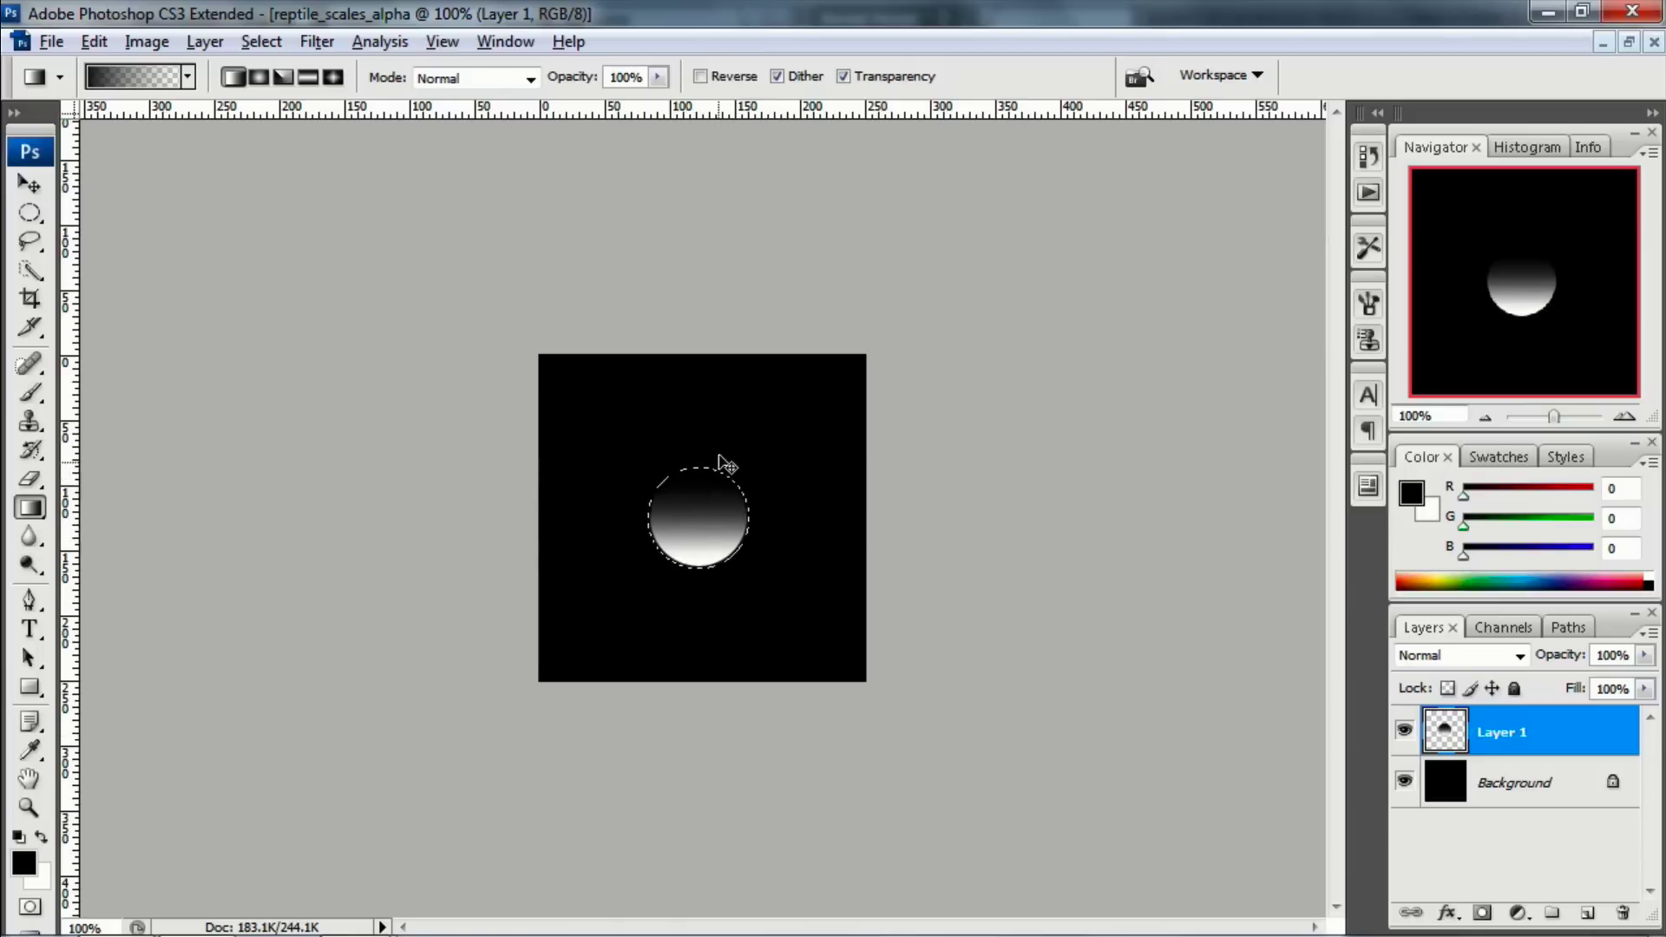
{"action": "left_click_drag", "start_coordinate": [692, 385], "coordinate": [697, 443]}
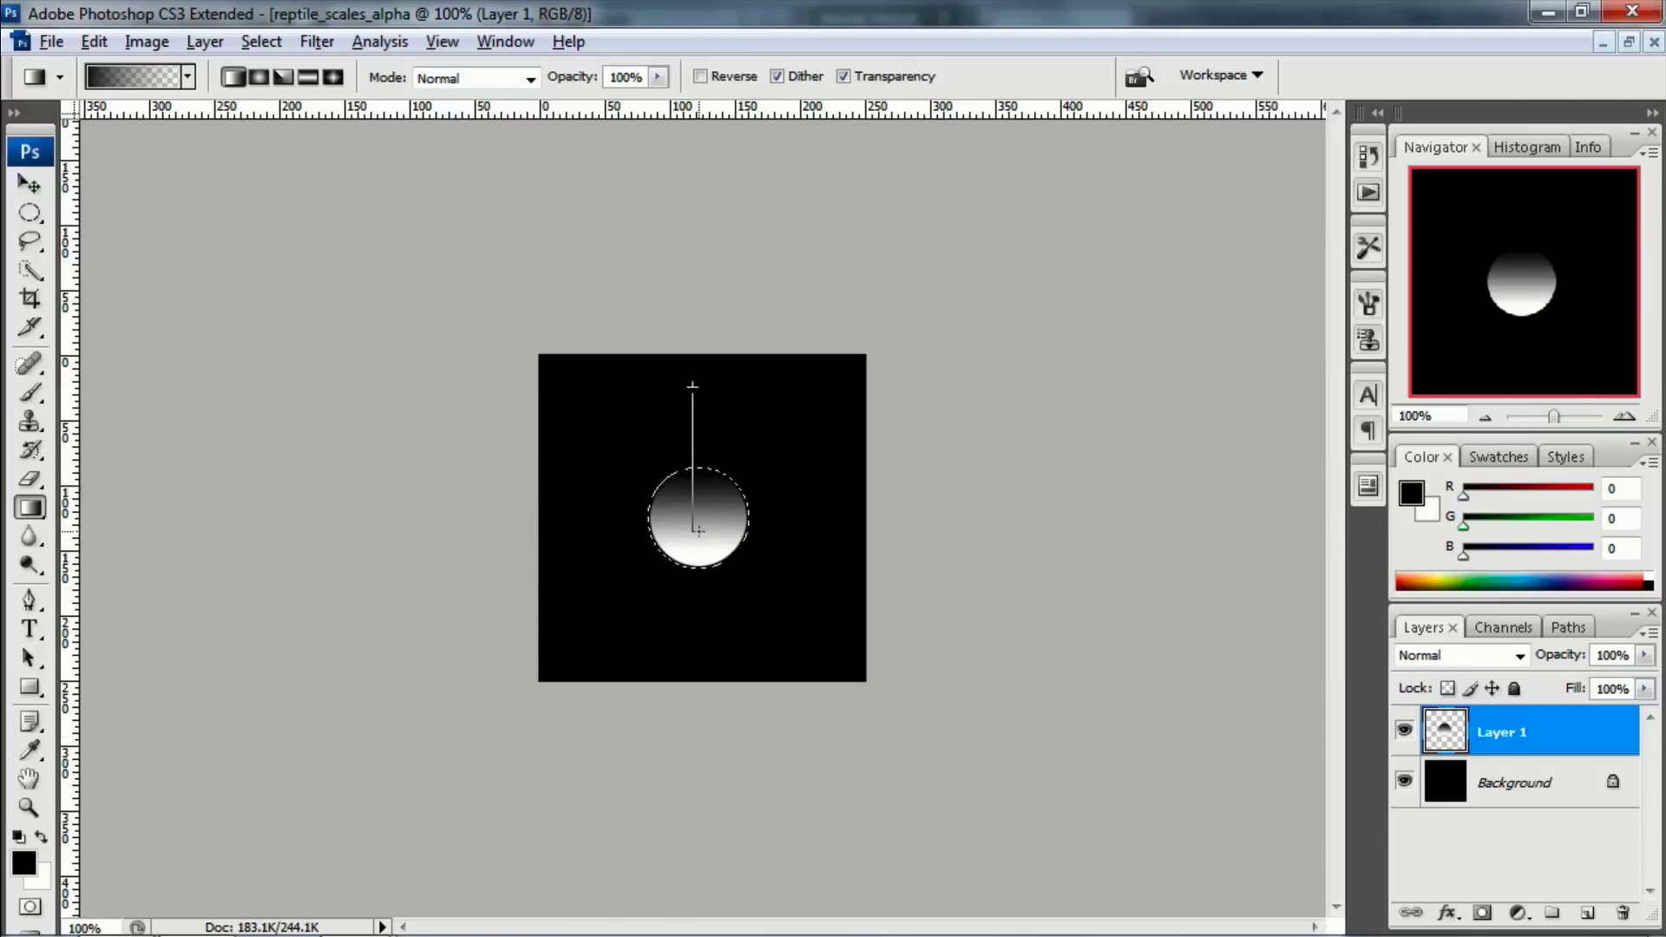
{"action": "left_click_drag", "start_coordinate": [698, 530], "coordinate": [692, 588]}
{"action": "left_click_drag", "start_coordinate": [714, 385], "coordinate": [711, 578]}
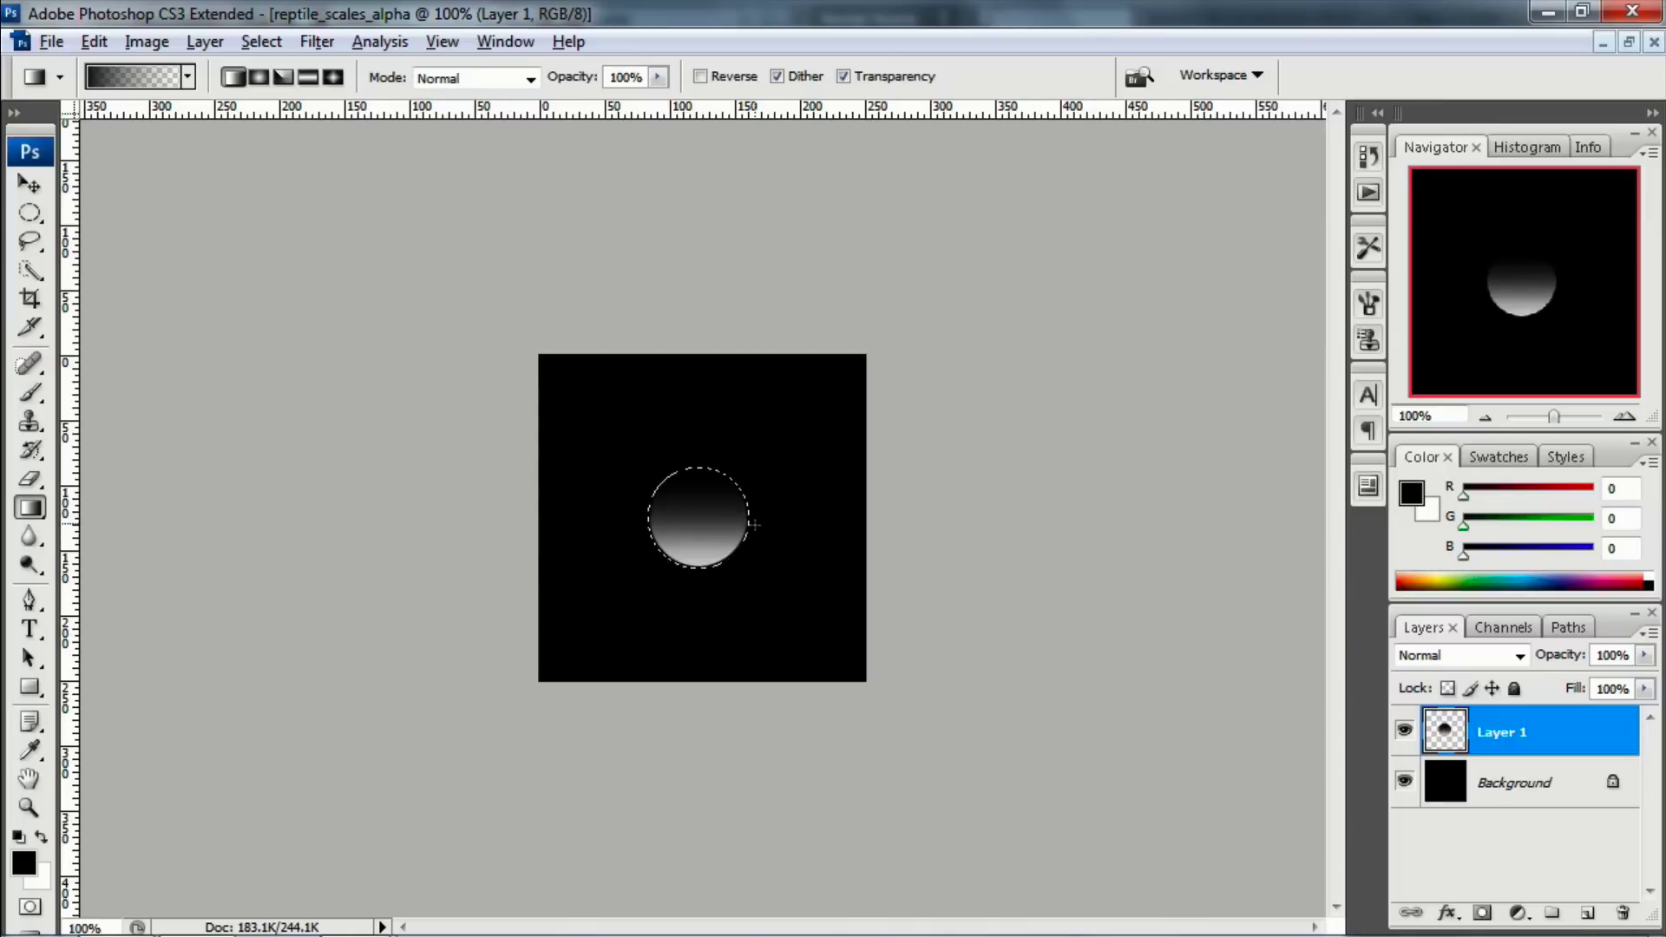
{"action": "key", "text": "ctrl+d"}
Step: Save the artwork as reptile_scales_alpha.psd in Photoshop format
{"action": "key", "text": "ctrl+s"}
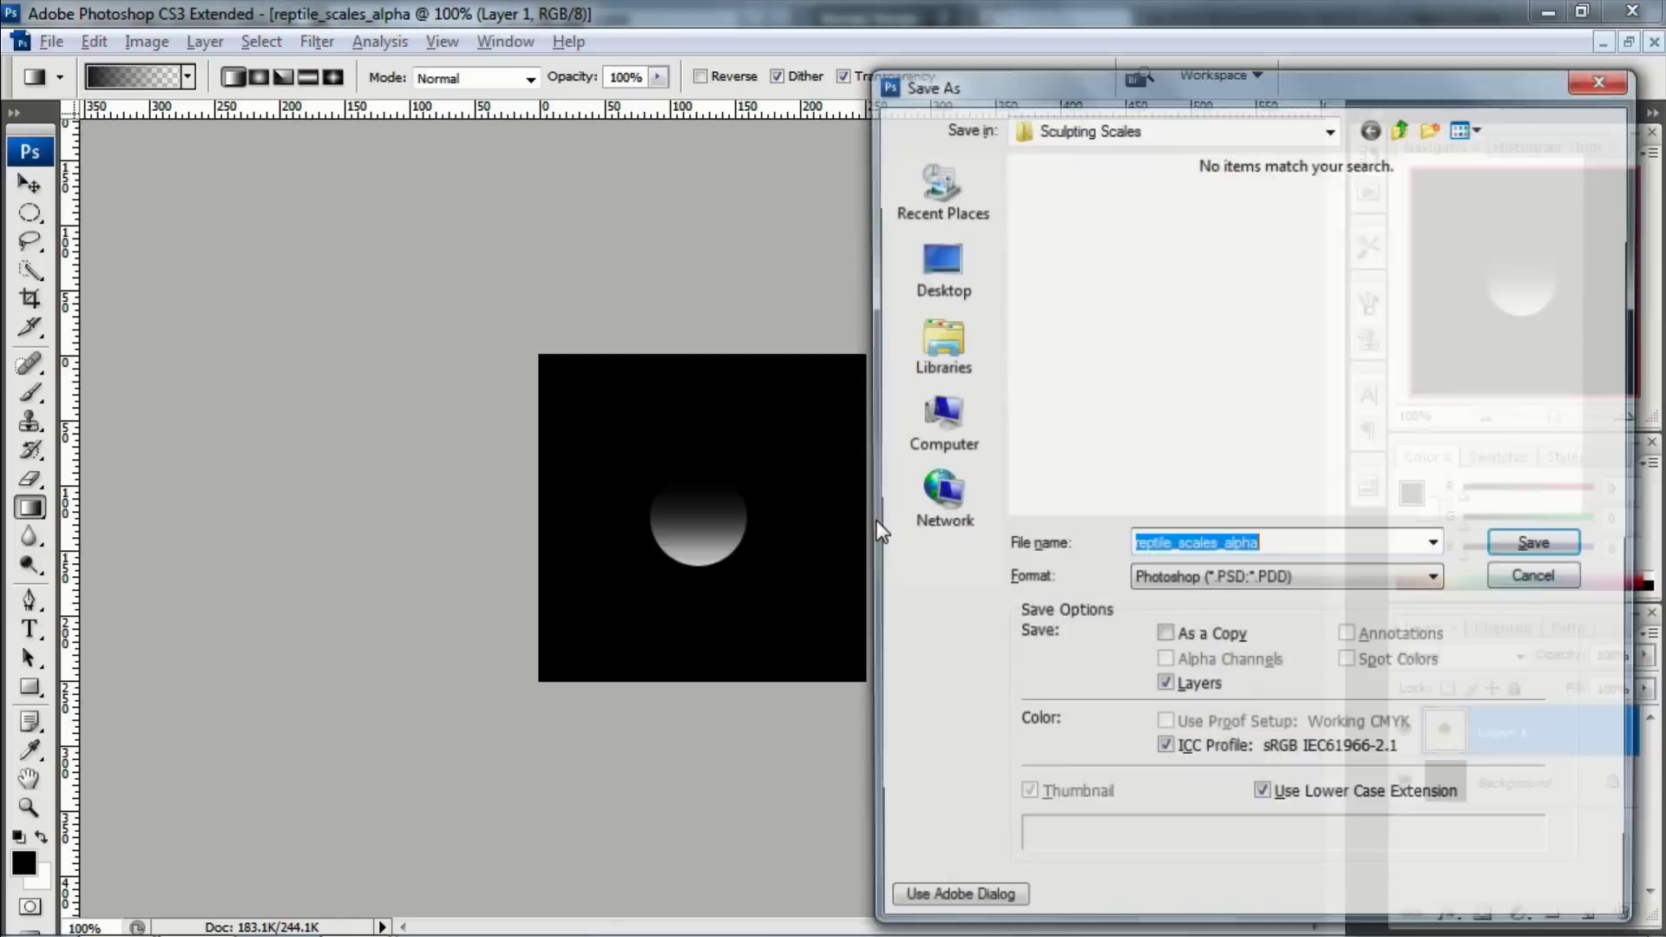
{"action": "left_click", "coordinate": [1569, 579]}
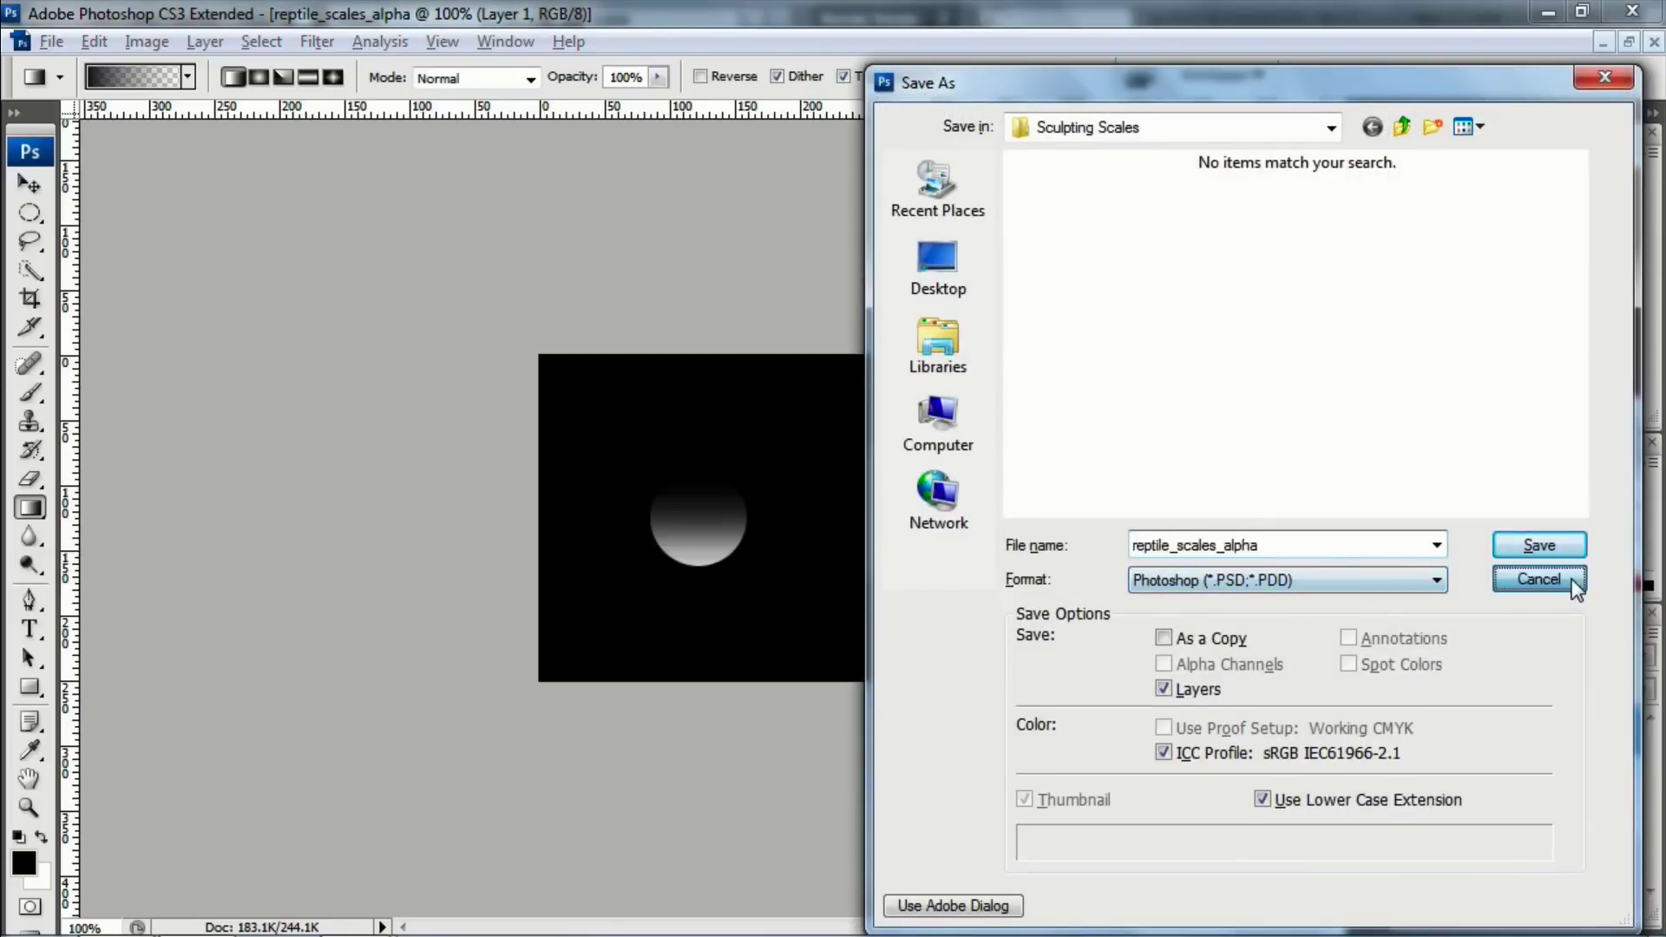
{"action": "key", "text": "ctrl+s"}
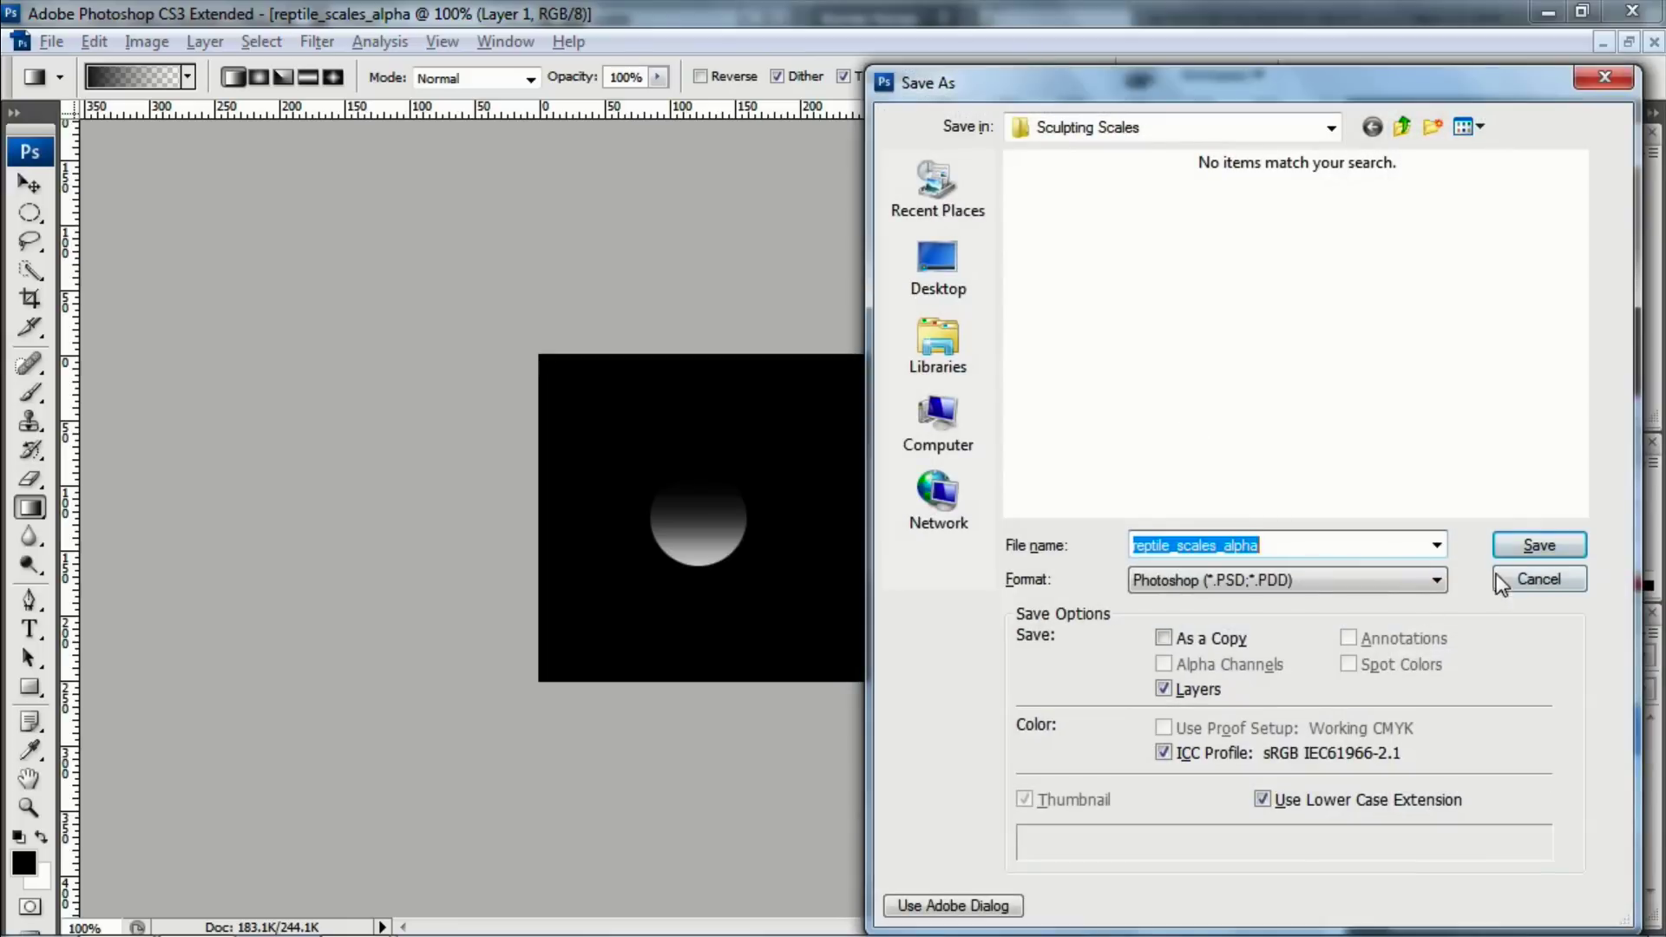
{"action": "left_click", "coordinate": [1521, 545]}
{"action": "left_click", "coordinate": [1527, 500]}
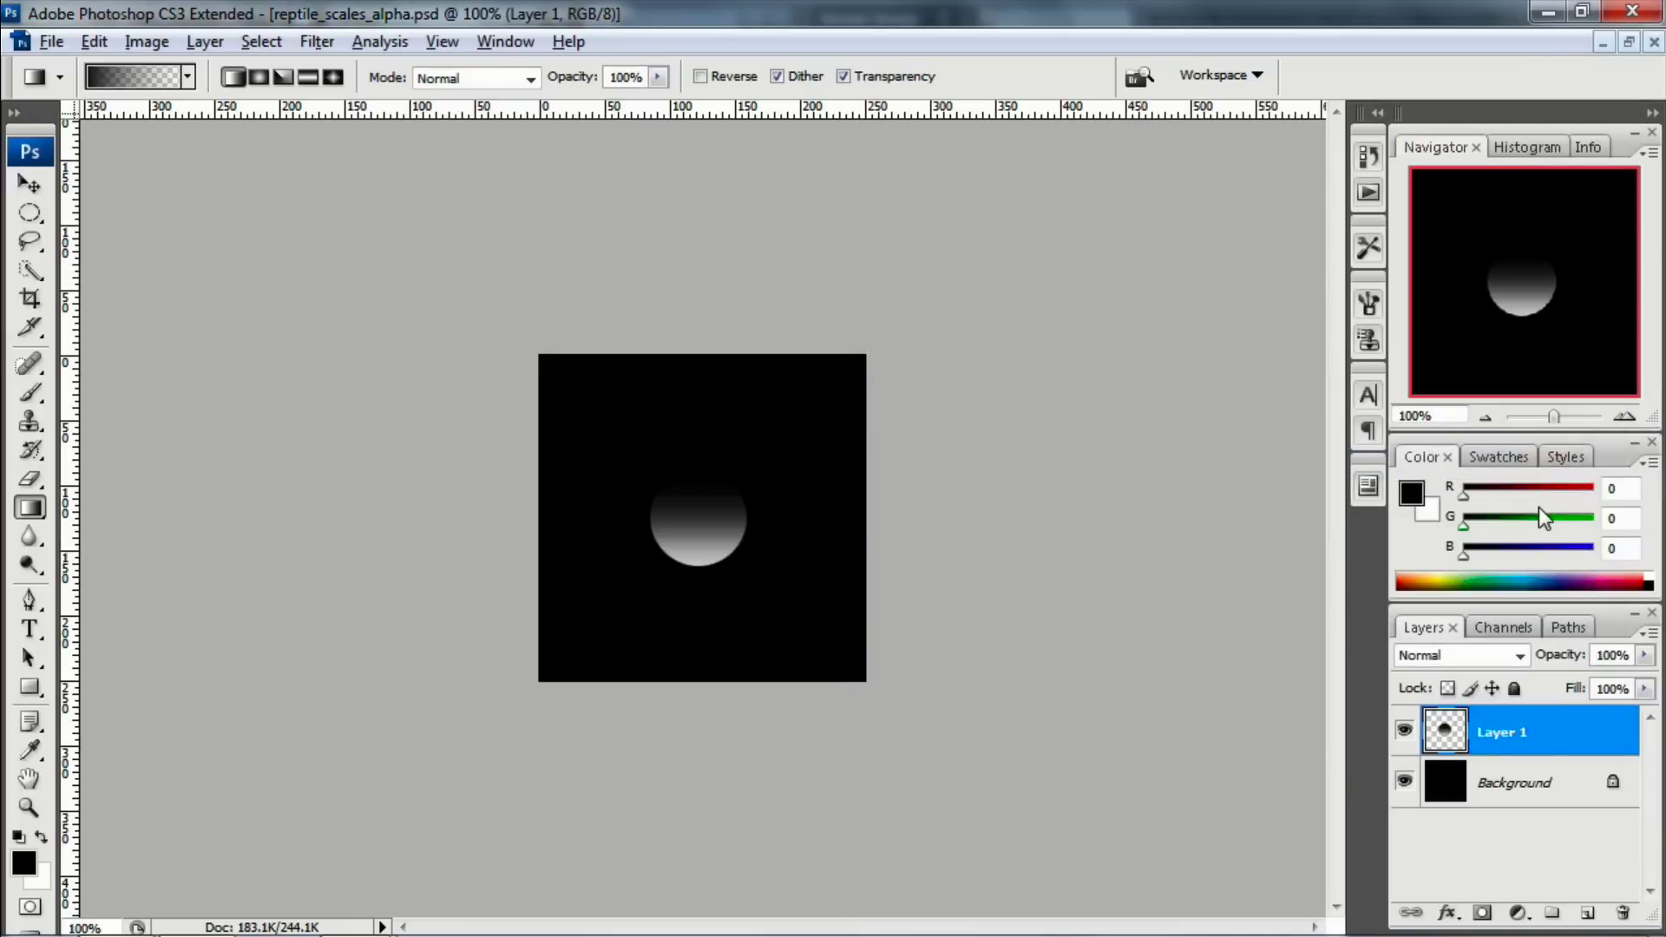
Step: Export a PNG copy replacing scales_alpha1.png and accept the PNG options
{"action": "key", "text": "ctrl+shift+s"}
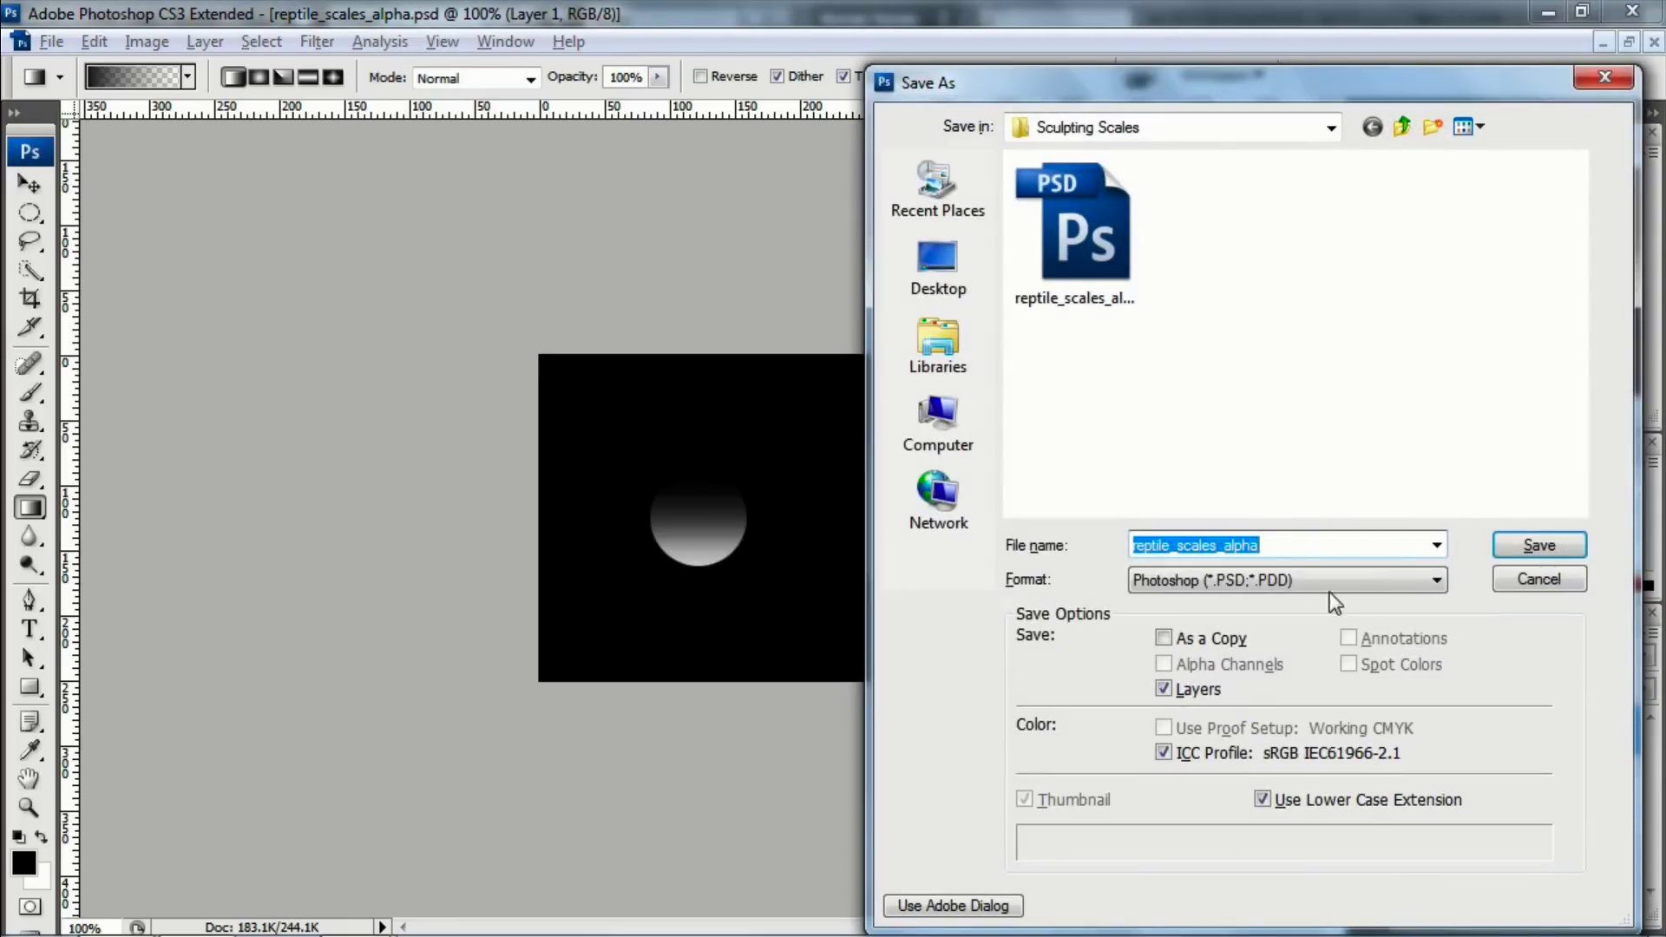
{"action": "left_click", "coordinate": [1374, 576]}
{"action": "left_click", "coordinate": [1204, 839]}
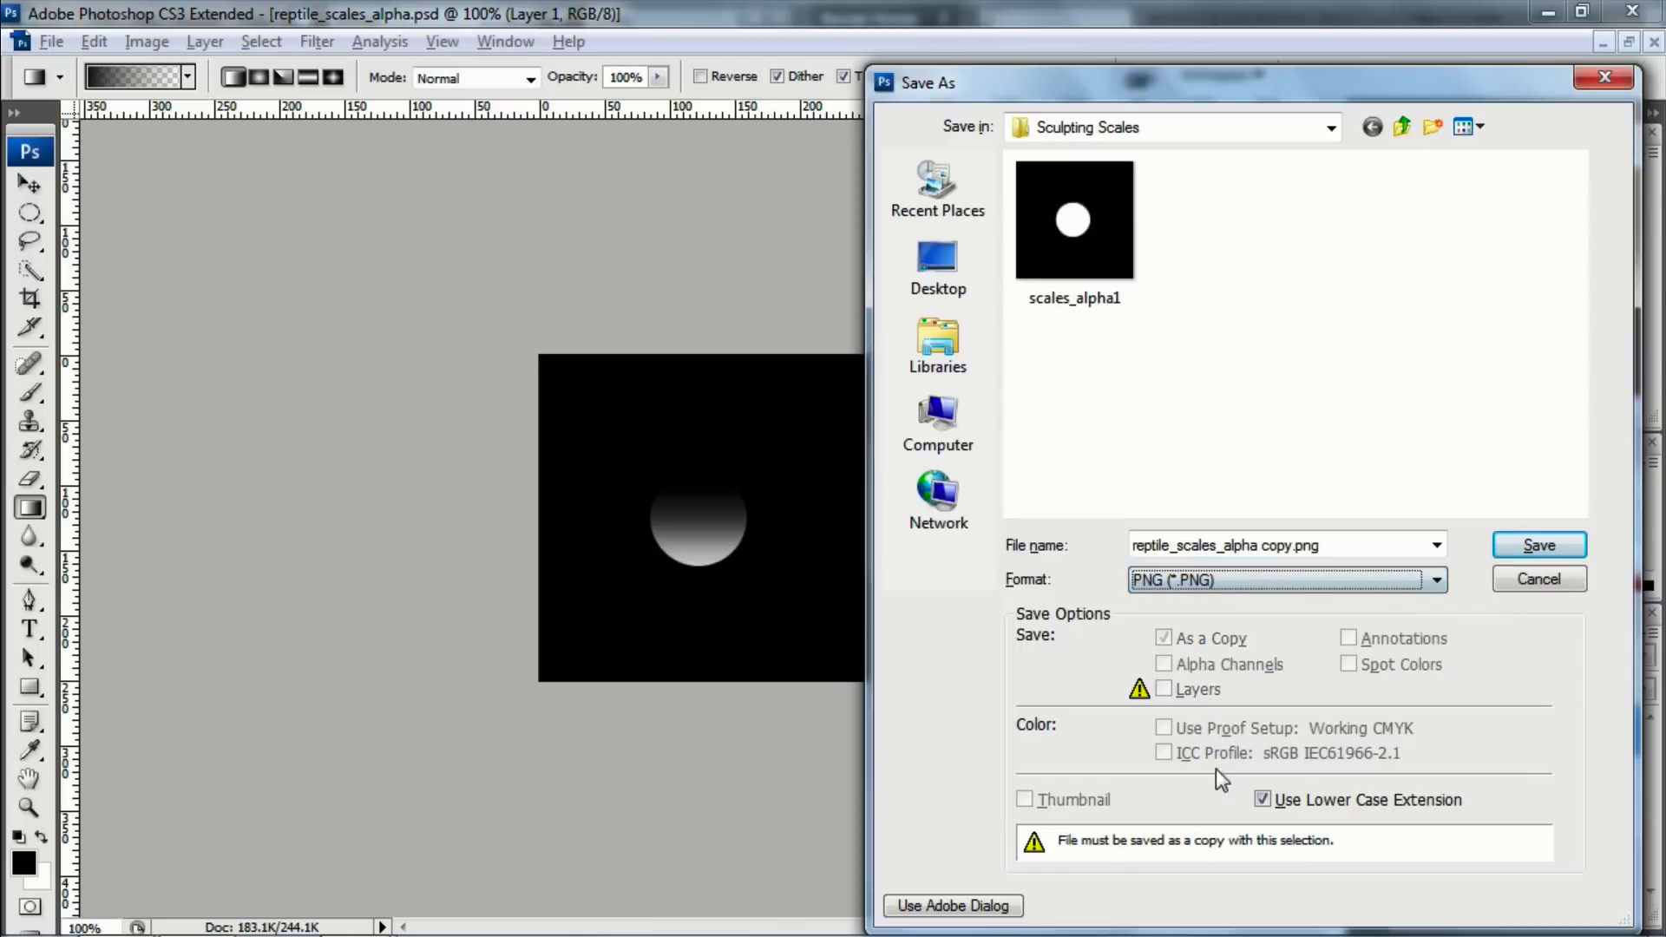
{"action": "left_click", "coordinate": [1045, 231]}
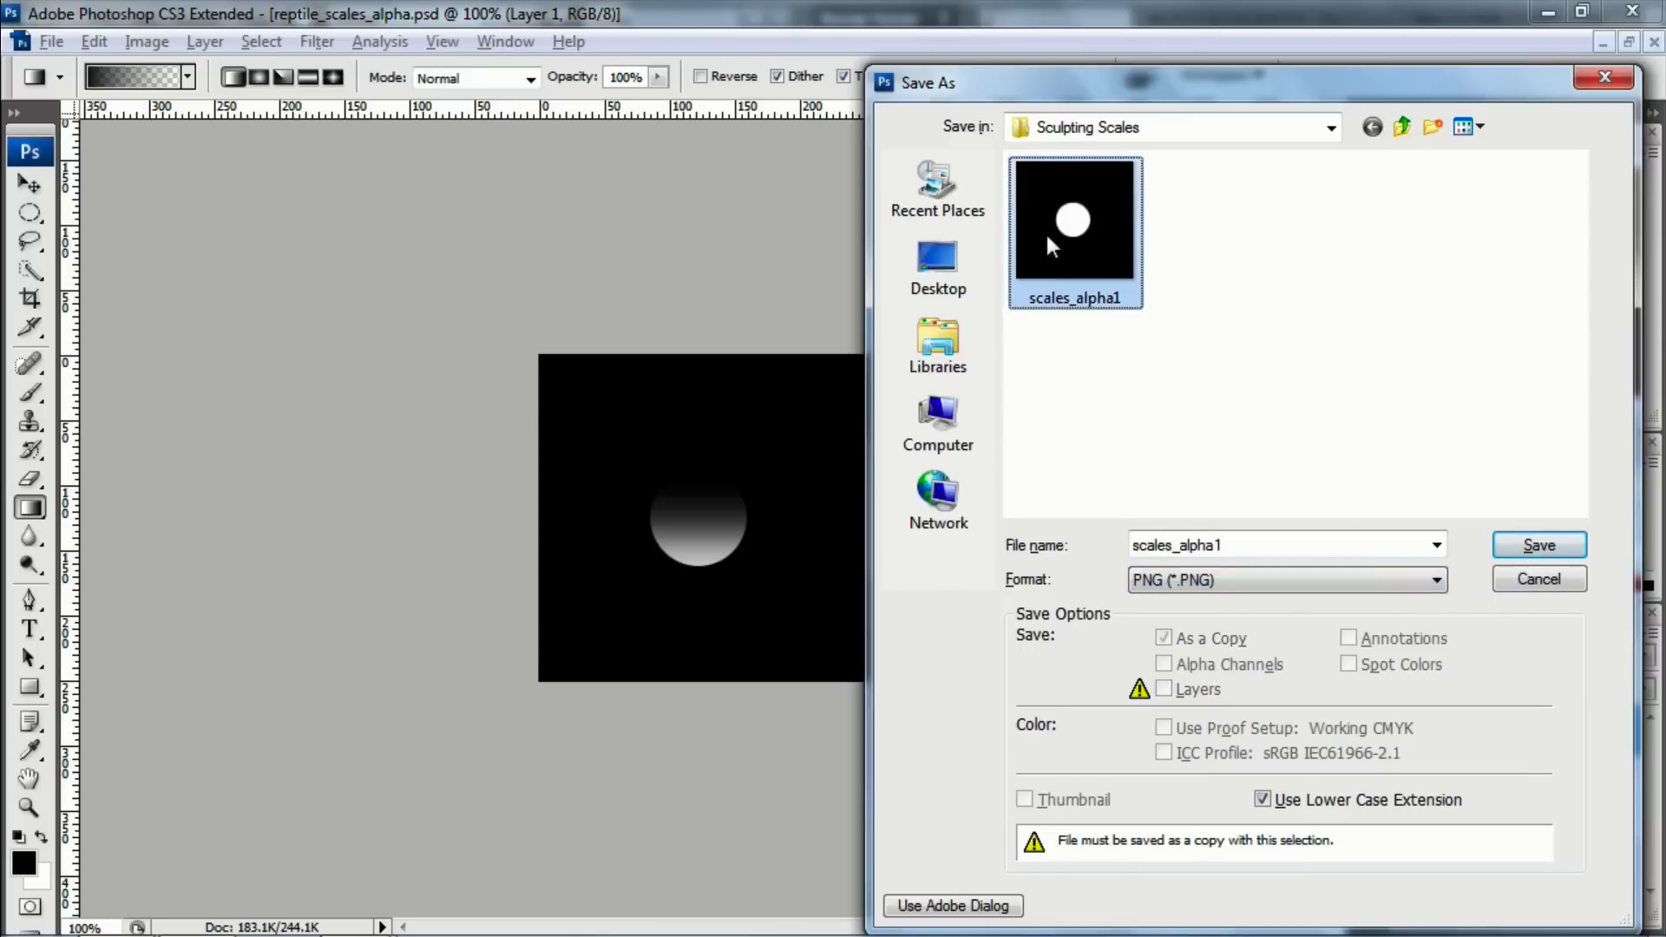
{"action": "left_click", "coordinate": [1516, 548]}
{"action": "left_click", "coordinate": [893, 493]}
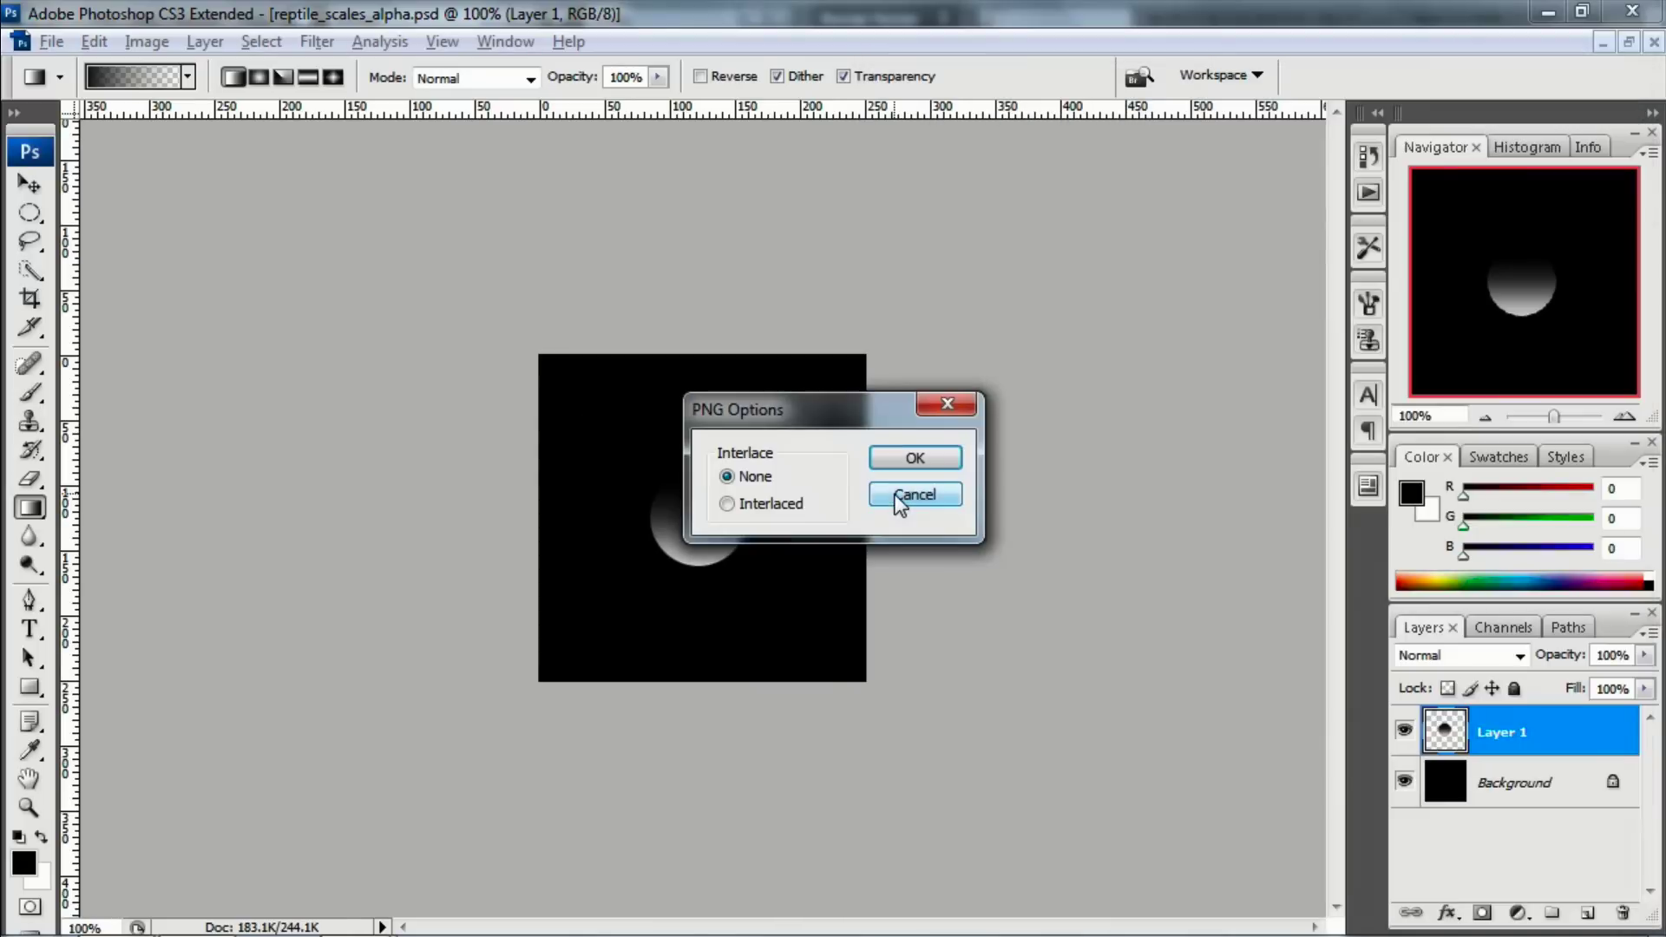
{"action": "left_click", "coordinate": [950, 459]}
Step: Back in Blender, reload the scales brush's alpha image with the new gradient version
{"action": "key", "text": "alt+Tab"}
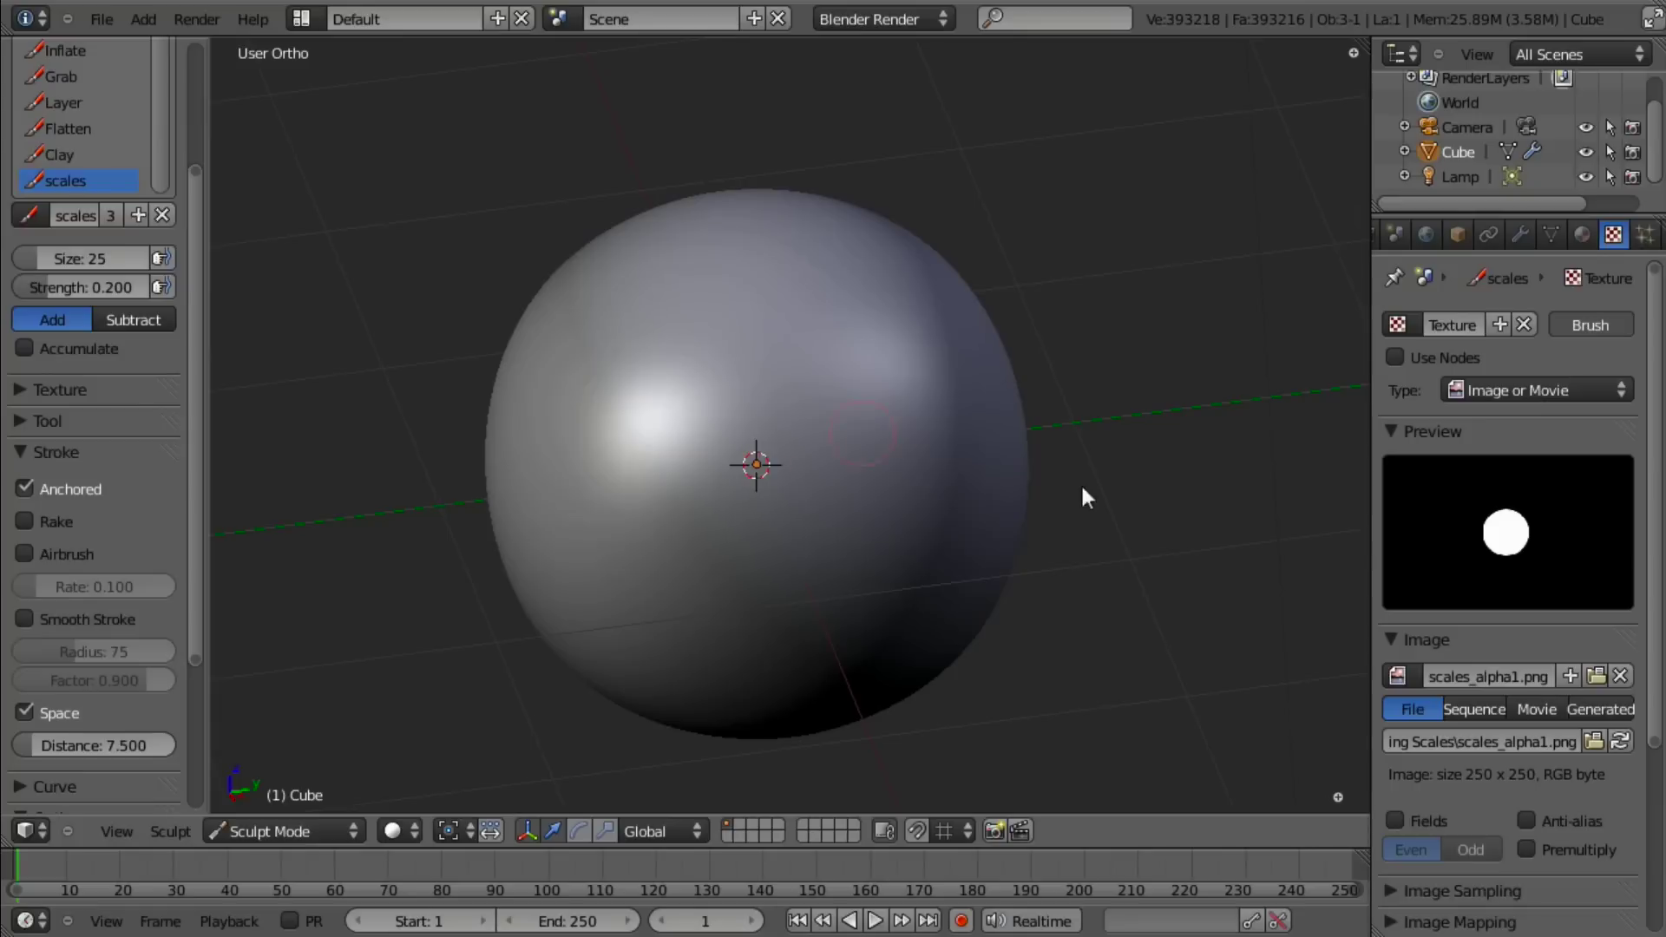
{"action": "left_click", "coordinate": [1619, 742]}
{"action": "scroll", "coordinate": [843, 514], "scroll_direction": "down", "scroll_amount": 3}
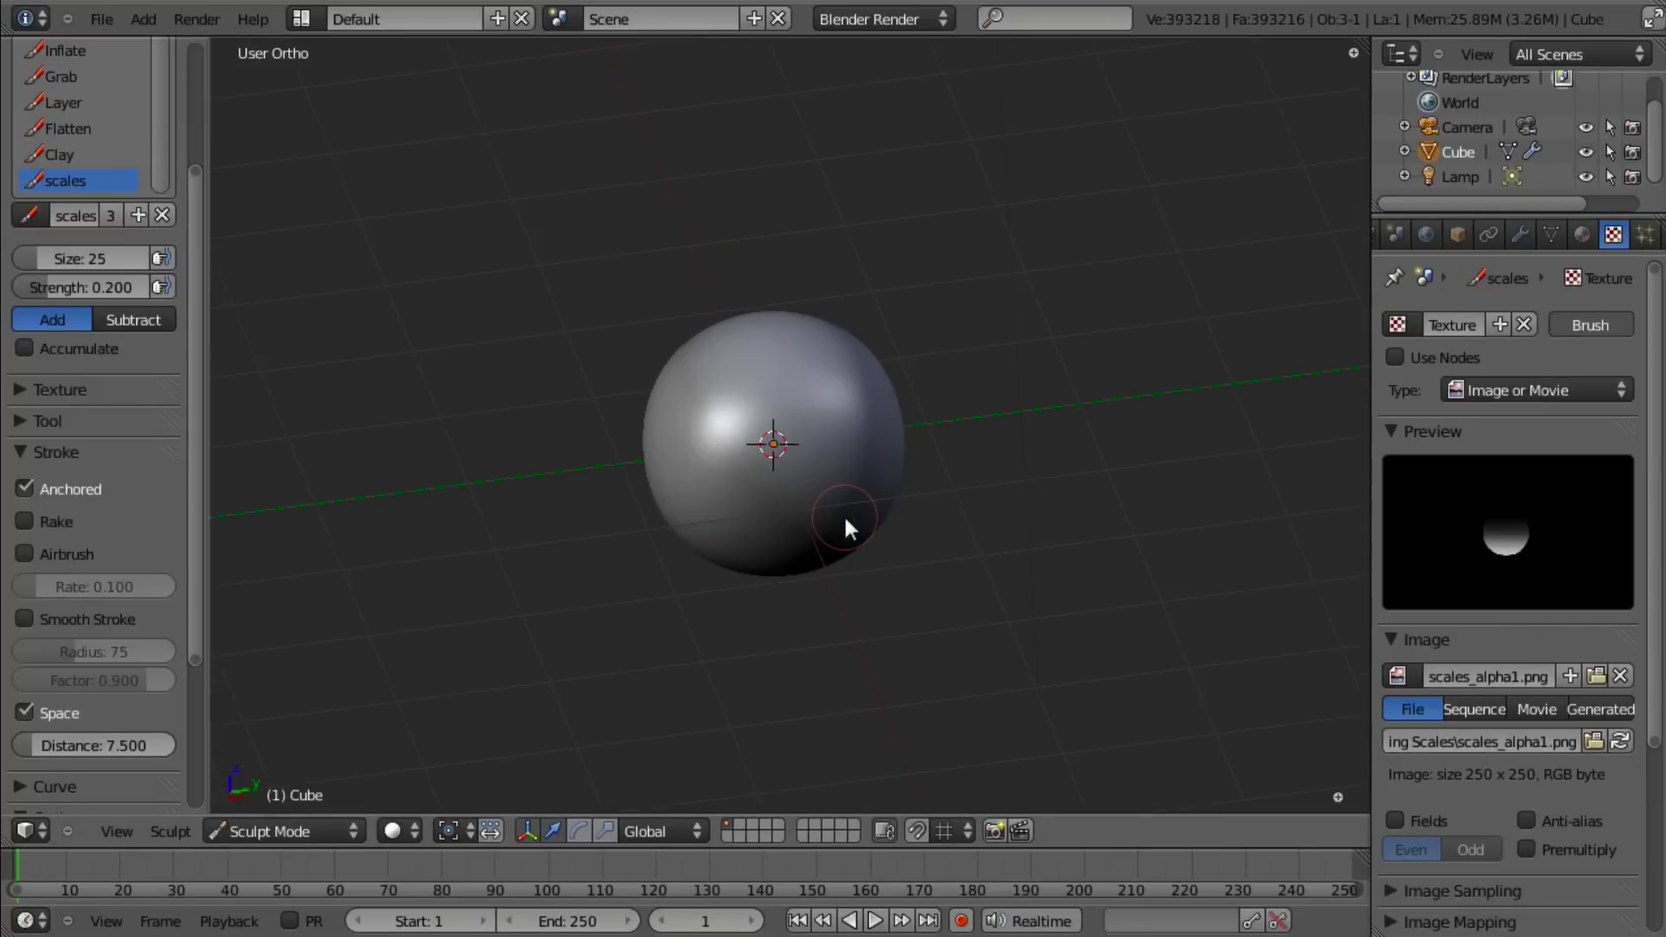
{"action": "scroll", "coordinate": [843, 514], "scroll_direction": "up", "scroll_amount": 3}
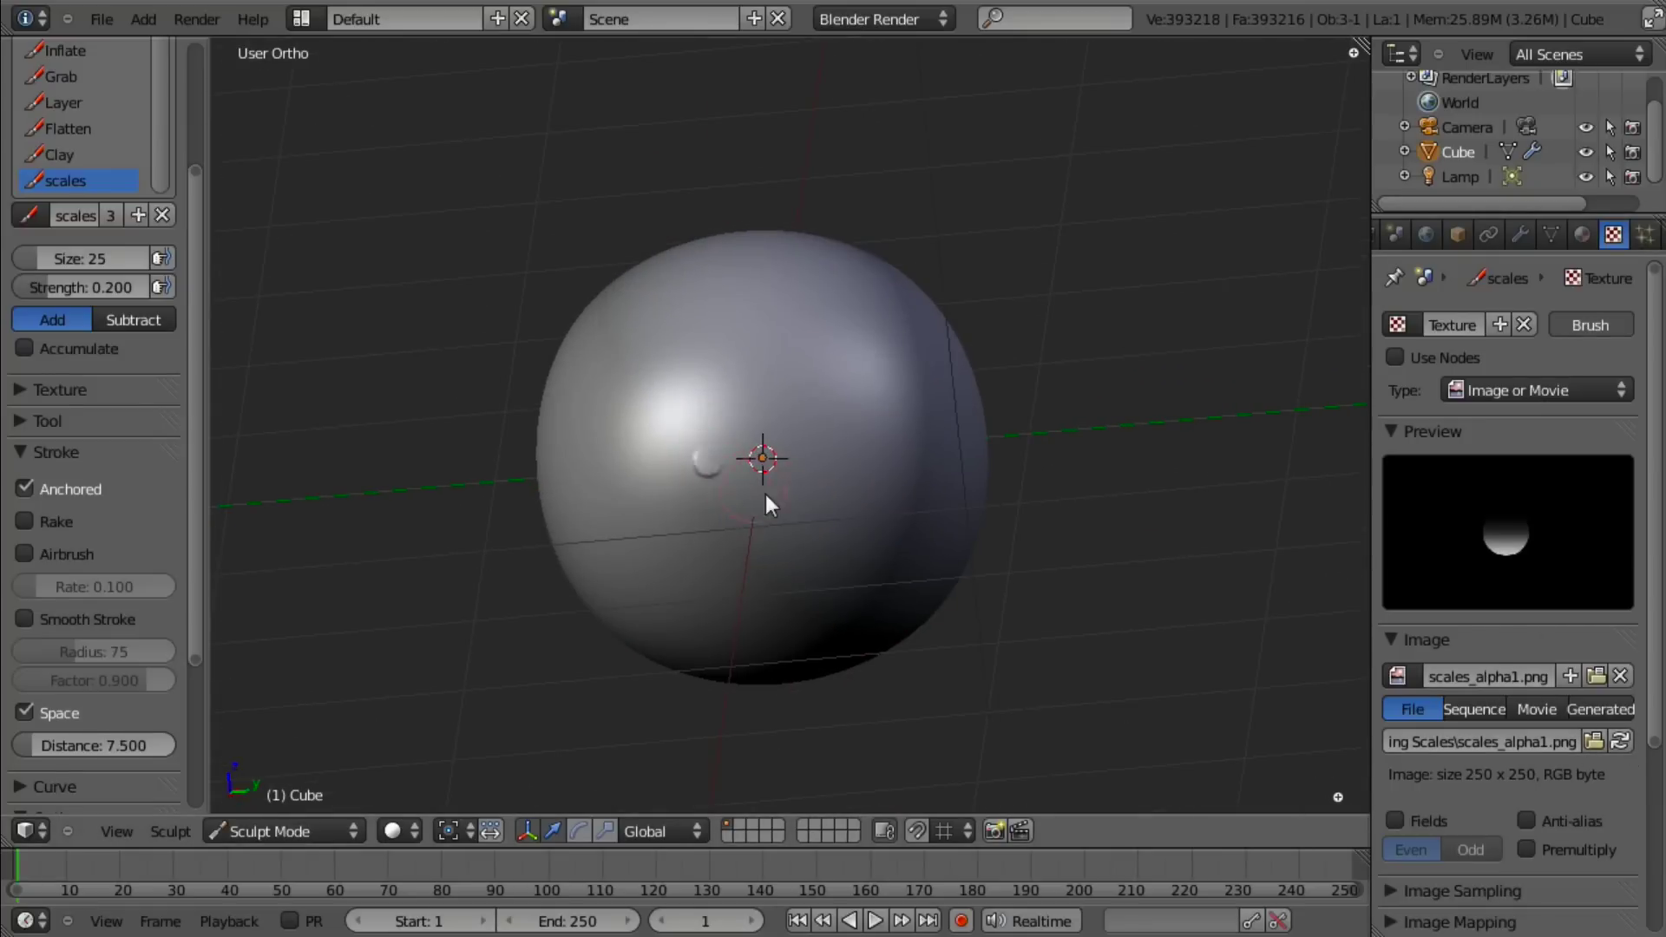
Step: Stamp trial gradient scales around the sphere's centre
{"action": "left_click_drag", "start_coordinate": [766, 503], "coordinate": [943, 460]}
{"action": "mouse_move", "coordinate": [617, 565]}
{"action": "middle_mouse_down"}
{"action": "mouse_move", "coordinate": [799, 580]}
{"action": "mouse_move", "coordinate": [868, 531]}
{"action": "mouse_move", "coordinate": [857, 555]}
{"action": "mouse_move", "coordinate": [686, 613]}
{"action": "mouse_move", "coordinate": [741, 439]}
{"action": "middle_mouse_up"}
{"action": "mouse_move", "coordinate": [765, 457]}
{"action": "left_mouse_down"}
{"action": "mouse_move", "coordinate": [900, 472]}
{"action": "mouse_move", "coordinate": [963, 427]}
{"action": "mouse_move", "coordinate": [807, 457]}
{"action": "left_mouse_up"}
{"action": "left_click_drag", "start_coordinate": [907, 487], "coordinate": [804, 387]}
{"action": "left_click_drag", "start_coordinate": [904, 415], "coordinate": [1004, 398]}
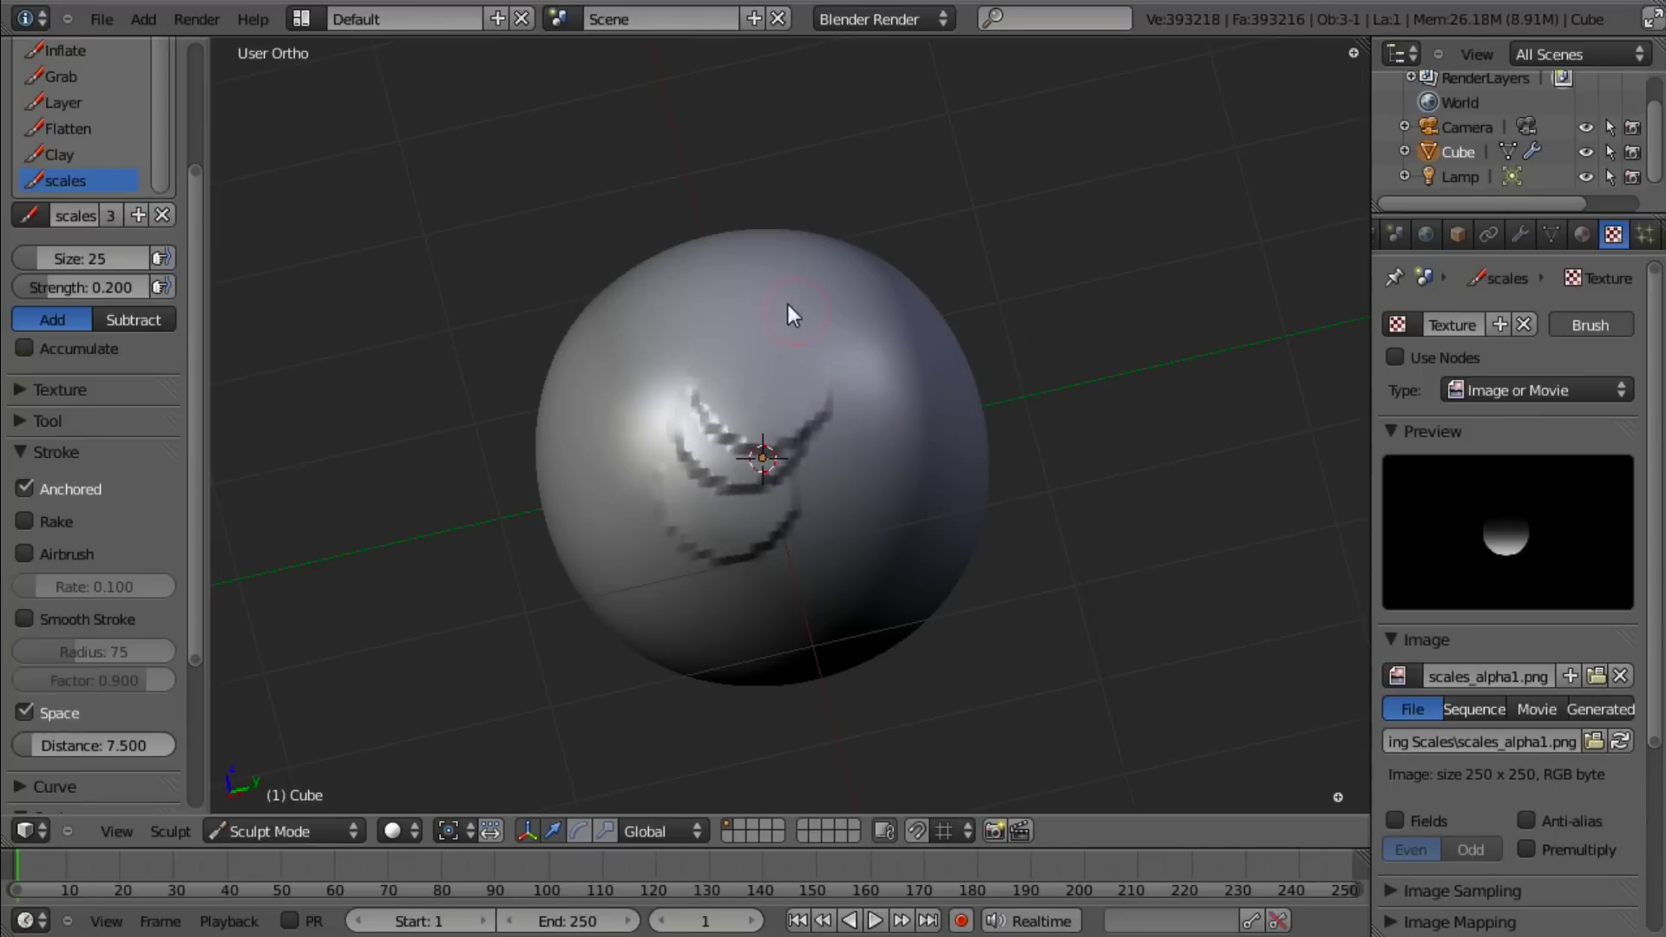
{"action": "left_click_drag", "start_coordinate": [870, 372], "coordinate": [1058, 380]}
Step: Add a few more trial scale arcs, undo them all, and show the Multires settings at level 8
{"action": "middle_click_drag", "start_coordinate": [587, 512], "coordinate": [691, 454]}
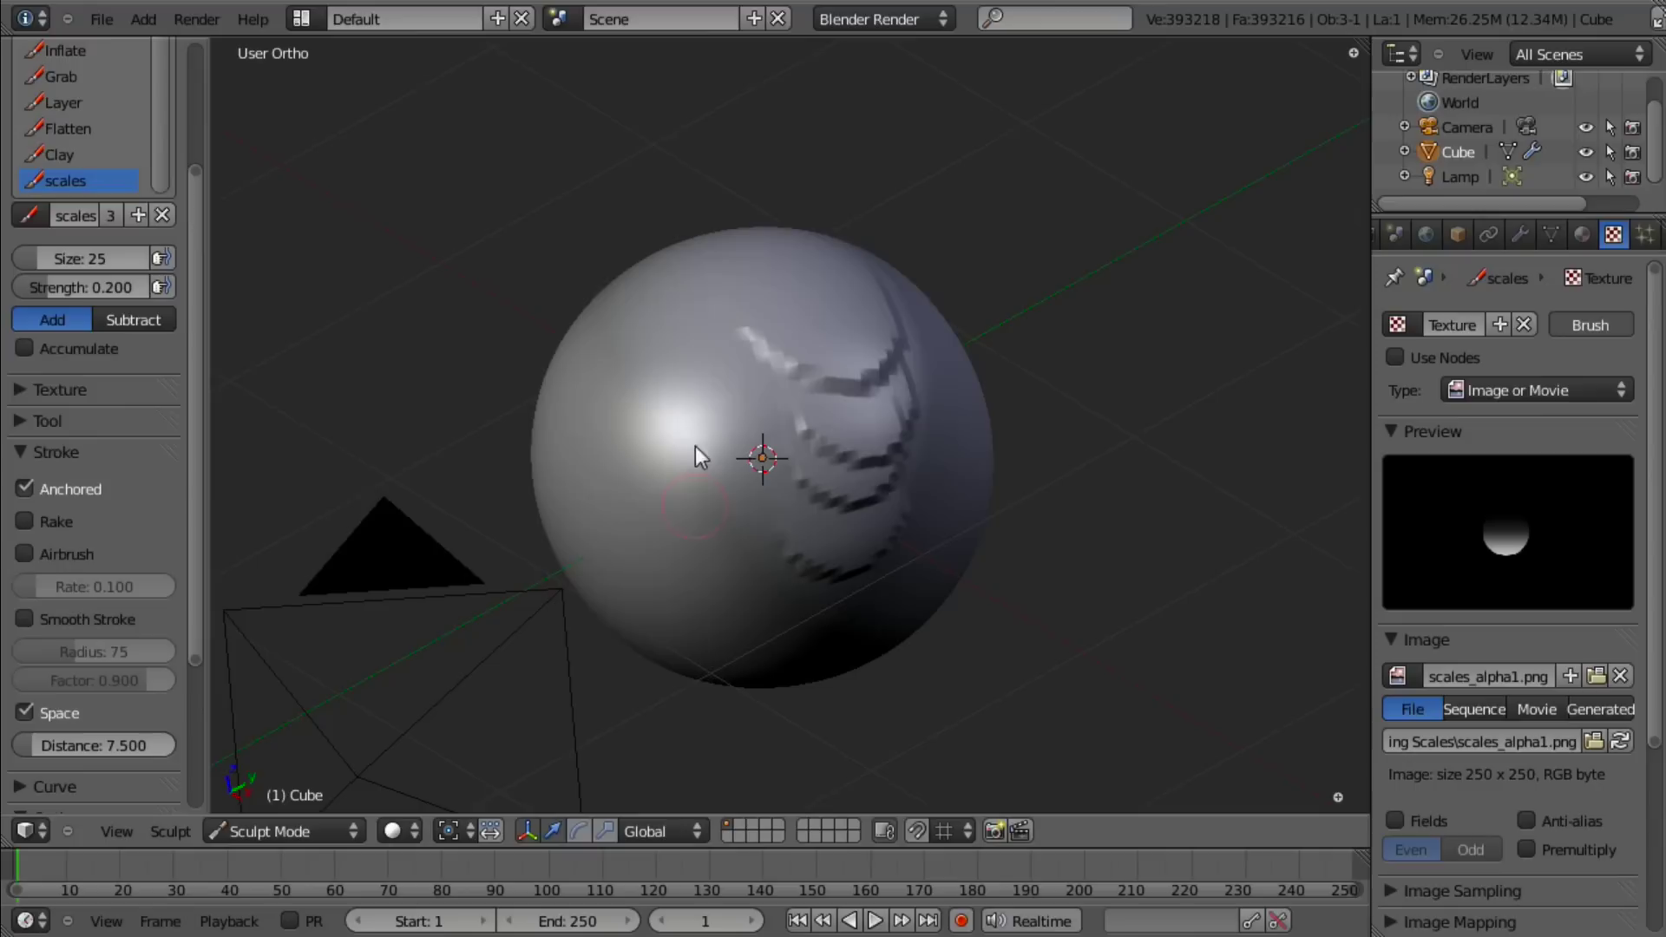
{"action": "left_click_drag", "start_coordinate": [762, 456], "coordinate": [991, 430]}
{"action": "middle_click_drag", "start_coordinate": [662, 532], "coordinate": [676, 476]}
{"action": "left_click_drag", "start_coordinate": [677, 477], "coordinate": [585, 538]}
{"action": "key", "text": "ctrl+z"}
{"action": "key", "text": "ctrl+z"}
{"action": "key", "text": "ctrl+z"}
{"action": "key", "text": "ctrl+z"}
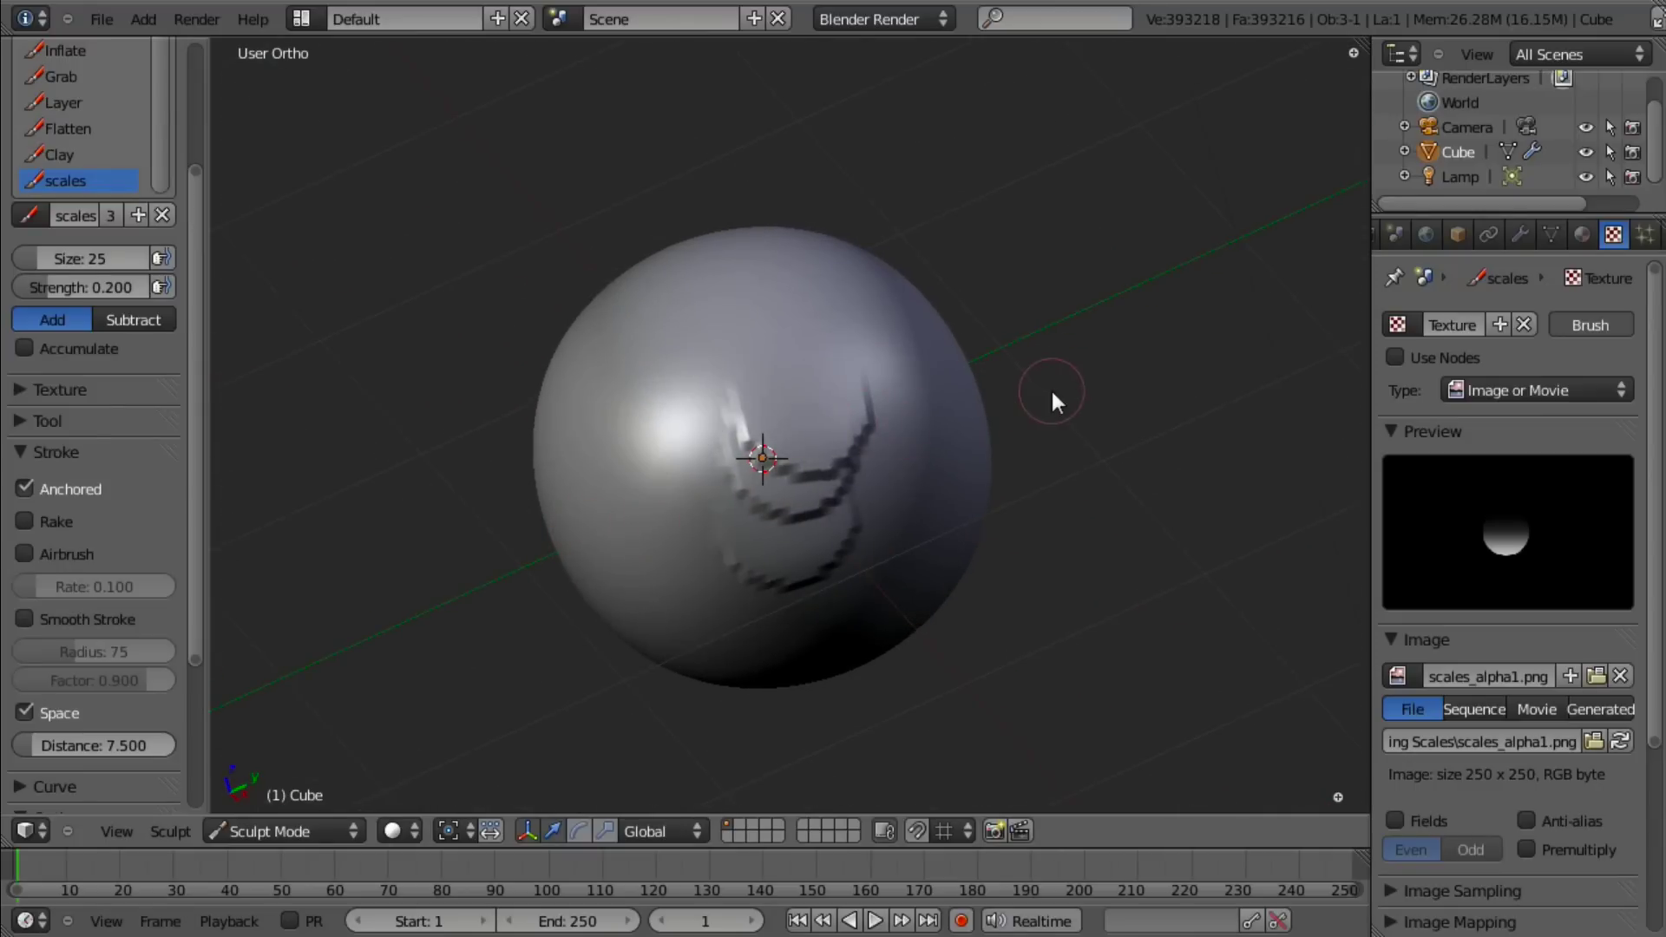
{"action": "left_click", "coordinate": [1522, 235]}
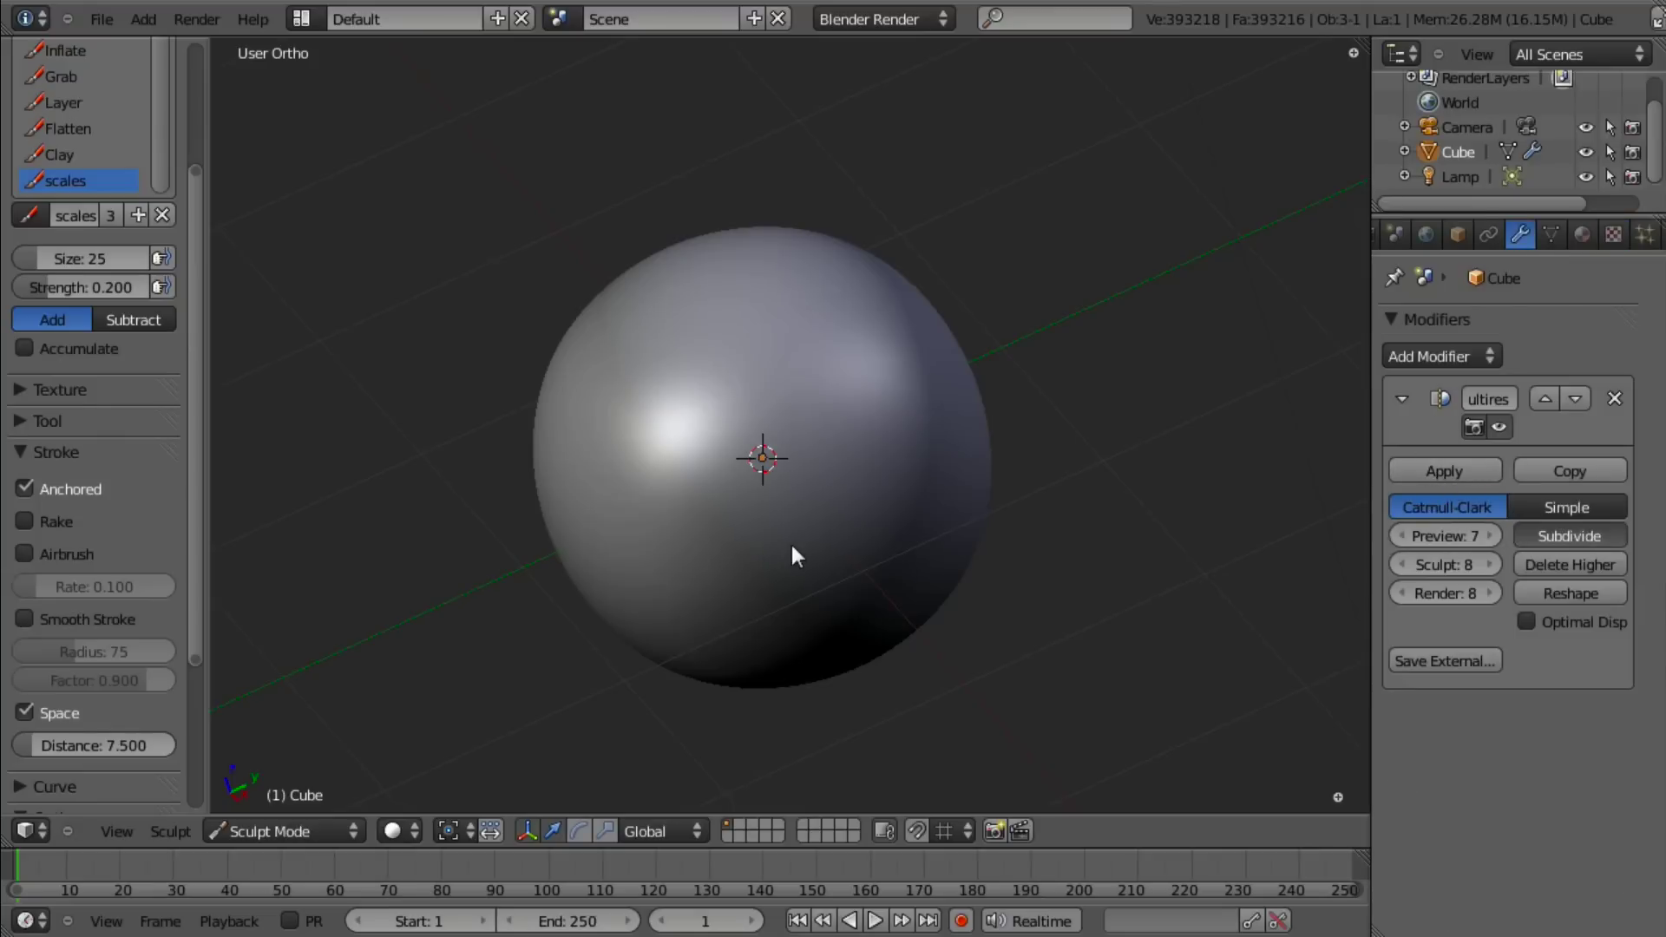
Step: Try a scales dab, undo it, and enlarge the brush size to 63
{"action": "scroll", "coordinate": [821, 523], "scroll_direction": "down", "scroll_amount": 3}
{"action": "mouse_move", "coordinate": [822, 523]}
{"action": "middle_mouse_down"}
{"action": "mouse_move", "coordinate": [869, 502]}
{"action": "mouse_move", "coordinate": [709, 550]}
{"action": "middle_mouse_up"}
{"action": "scroll", "coordinate": [709, 550], "scroll_direction": "up", "scroll_amount": 3}
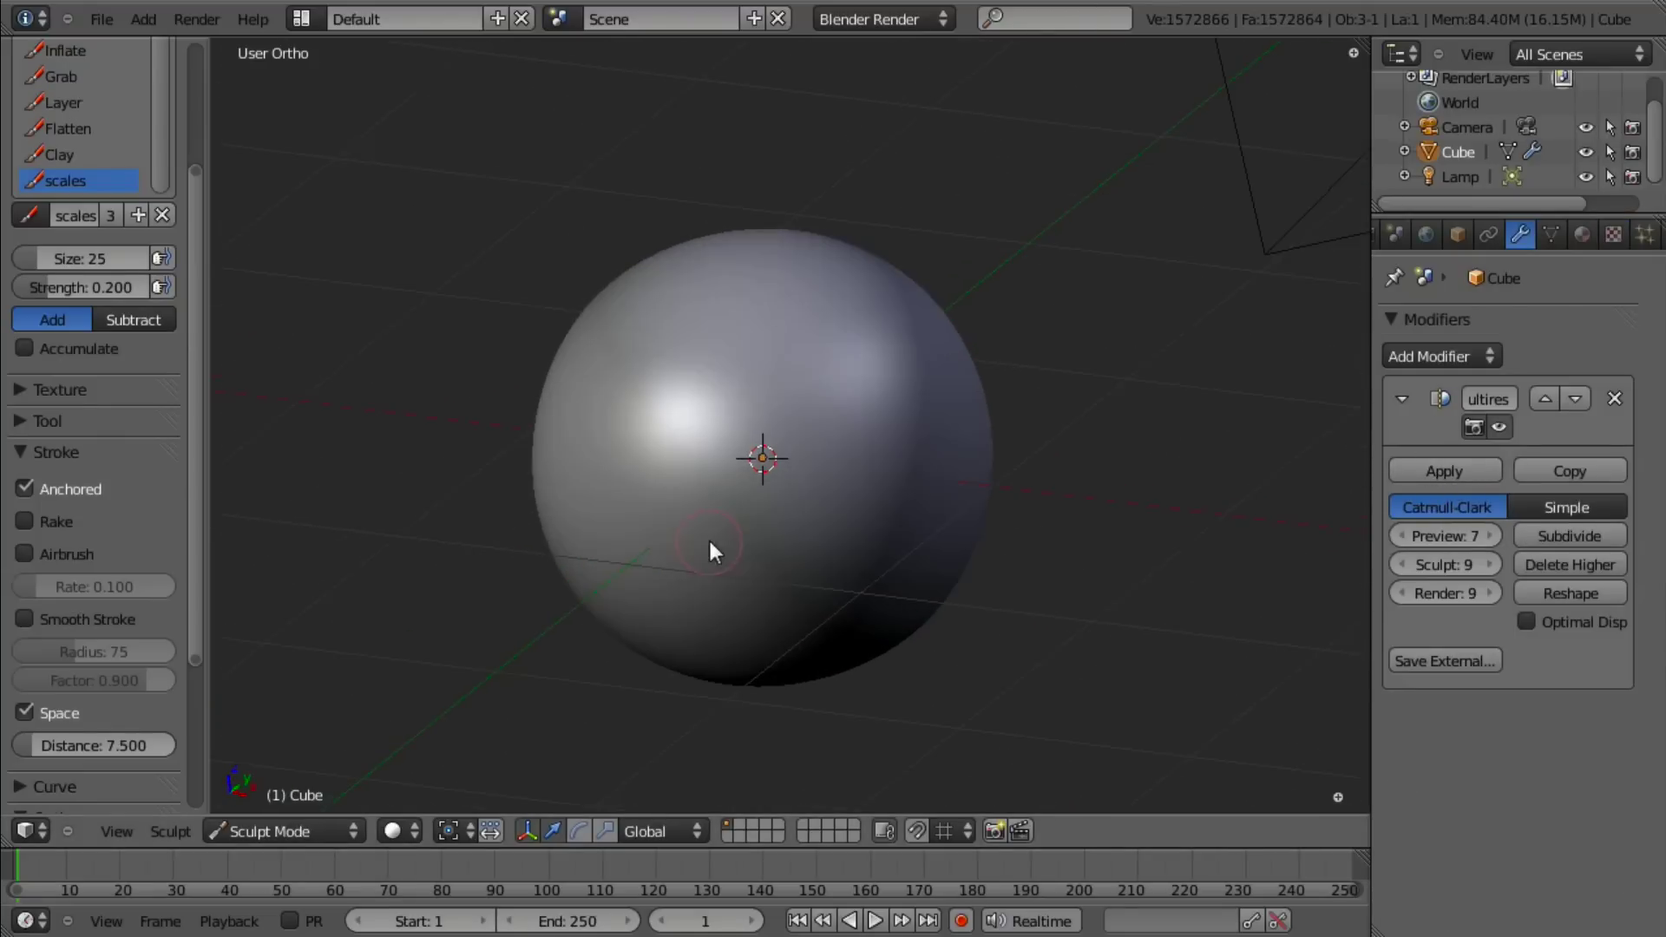
{"action": "left_click_drag", "start_coordinate": [685, 531], "coordinate": [749, 557]}
{"action": "key", "text": "ctrl+z"}
{"action": "key", "text": "f"}
{"action": "left_click", "coordinate": [550, 487]}
Step: Stamp two larger scale crescents onto the sphere
{"action": "middle_click_drag", "start_coordinate": [550, 487], "coordinate": [656, 475]}
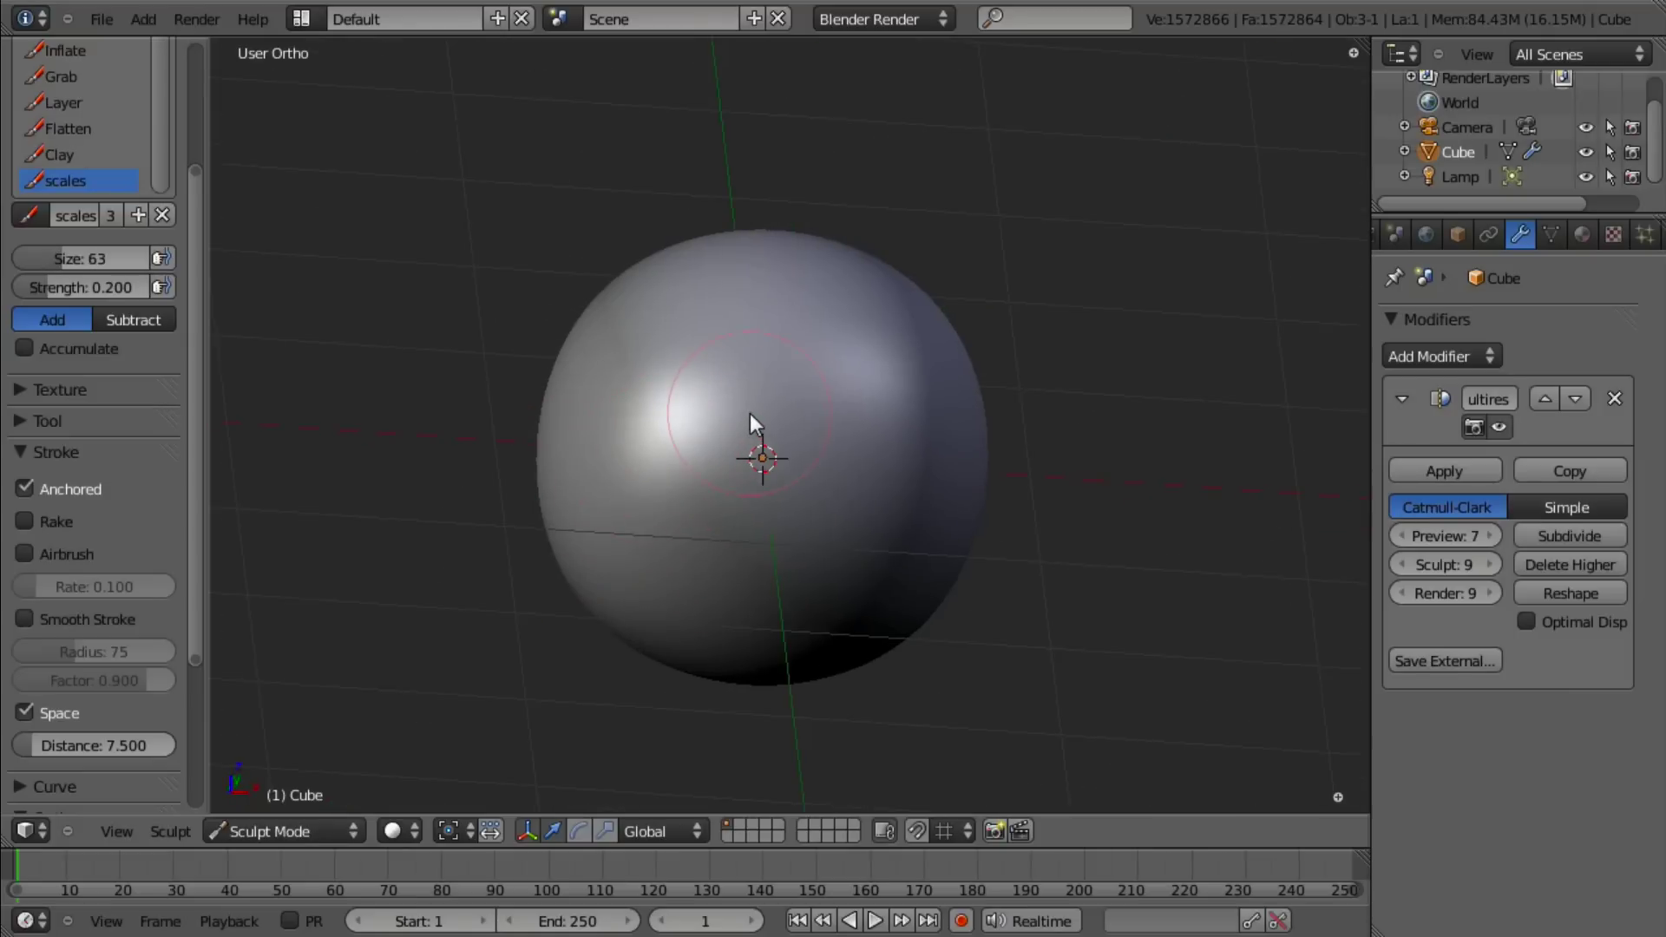
{"action": "mouse_move", "coordinate": [750, 414]}
{"action": "left_mouse_down"}
{"action": "mouse_move", "coordinate": [791, 477]}
{"action": "mouse_move", "coordinate": [939, 482]}
{"action": "mouse_move", "coordinate": [957, 445]}
{"action": "mouse_move", "coordinate": [906, 440]}
{"action": "left_mouse_up"}
{"action": "mouse_move", "coordinate": [906, 440]}
{"action": "middle_mouse_down"}
{"action": "mouse_move", "coordinate": [783, 505]}
{"action": "mouse_move", "coordinate": [702, 456]}
{"action": "middle_mouse_up"}
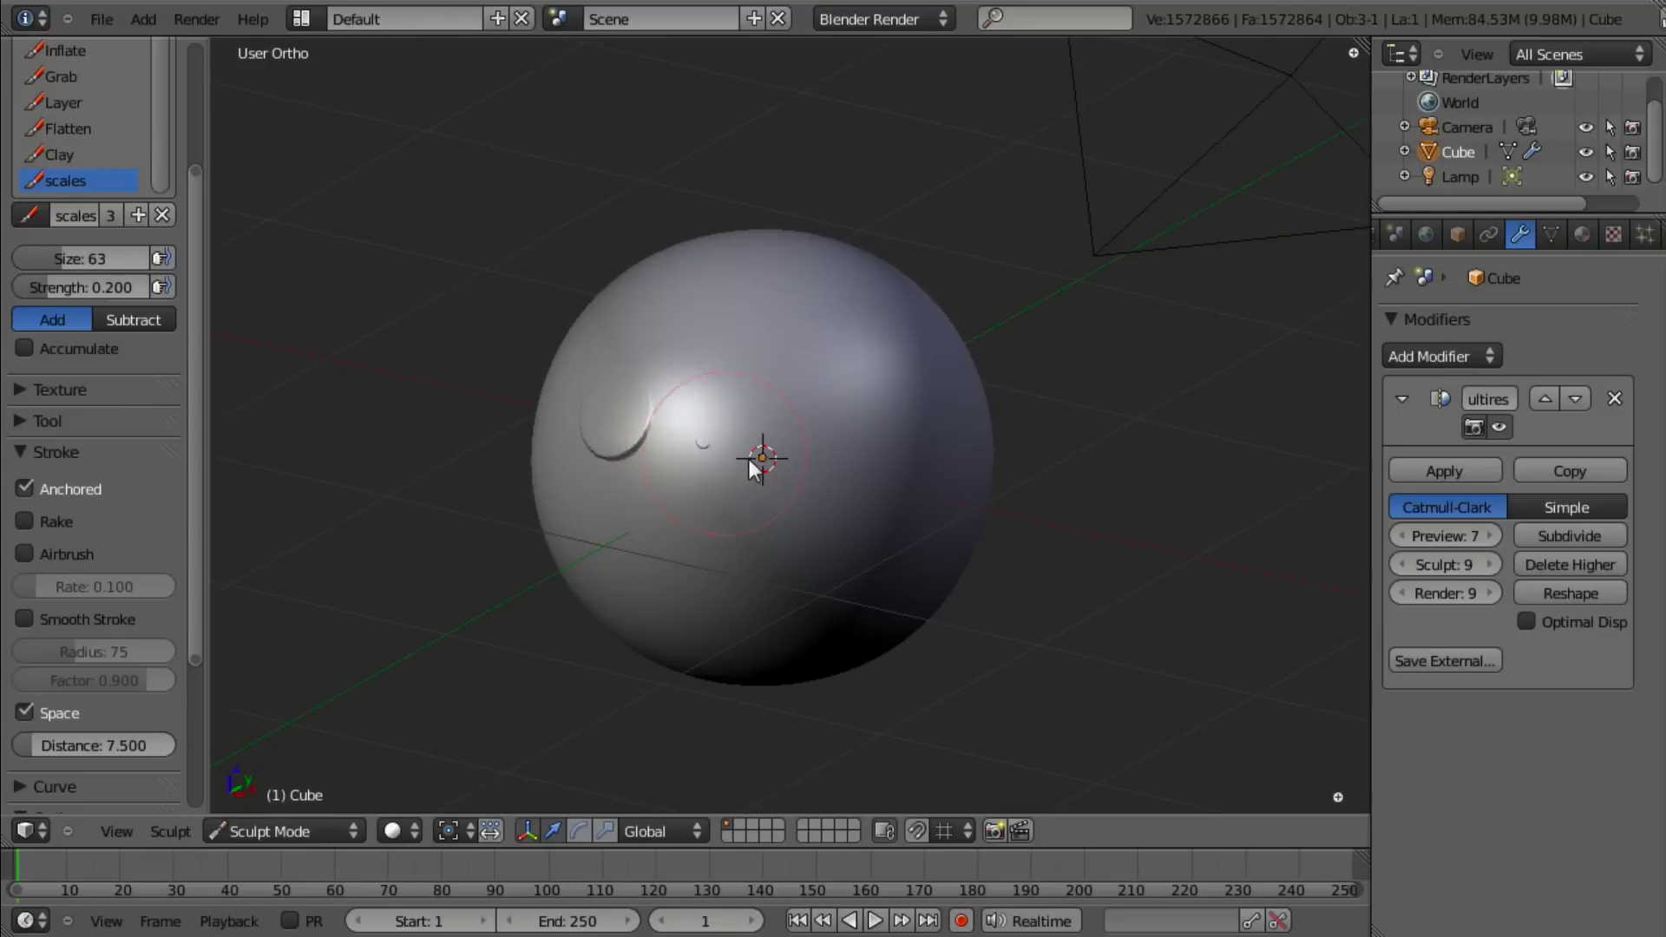
{"action": "left_click_drag", "start_coordinate": [748, 460], "coordinate": [882, 449]}
Step: Stamp one more test dab, undo the trial dabs, and return to Photoshop
{"action": "mouse_move", "coordinate": [678, 470]}
{"action": "middle_mouse_down"}
{"action": "mouse_move", "coordinate": [770, 530]}
{"action": "mouse_move", "coordinate": [807, 521]}
{"action": "middle_mouse_up"}
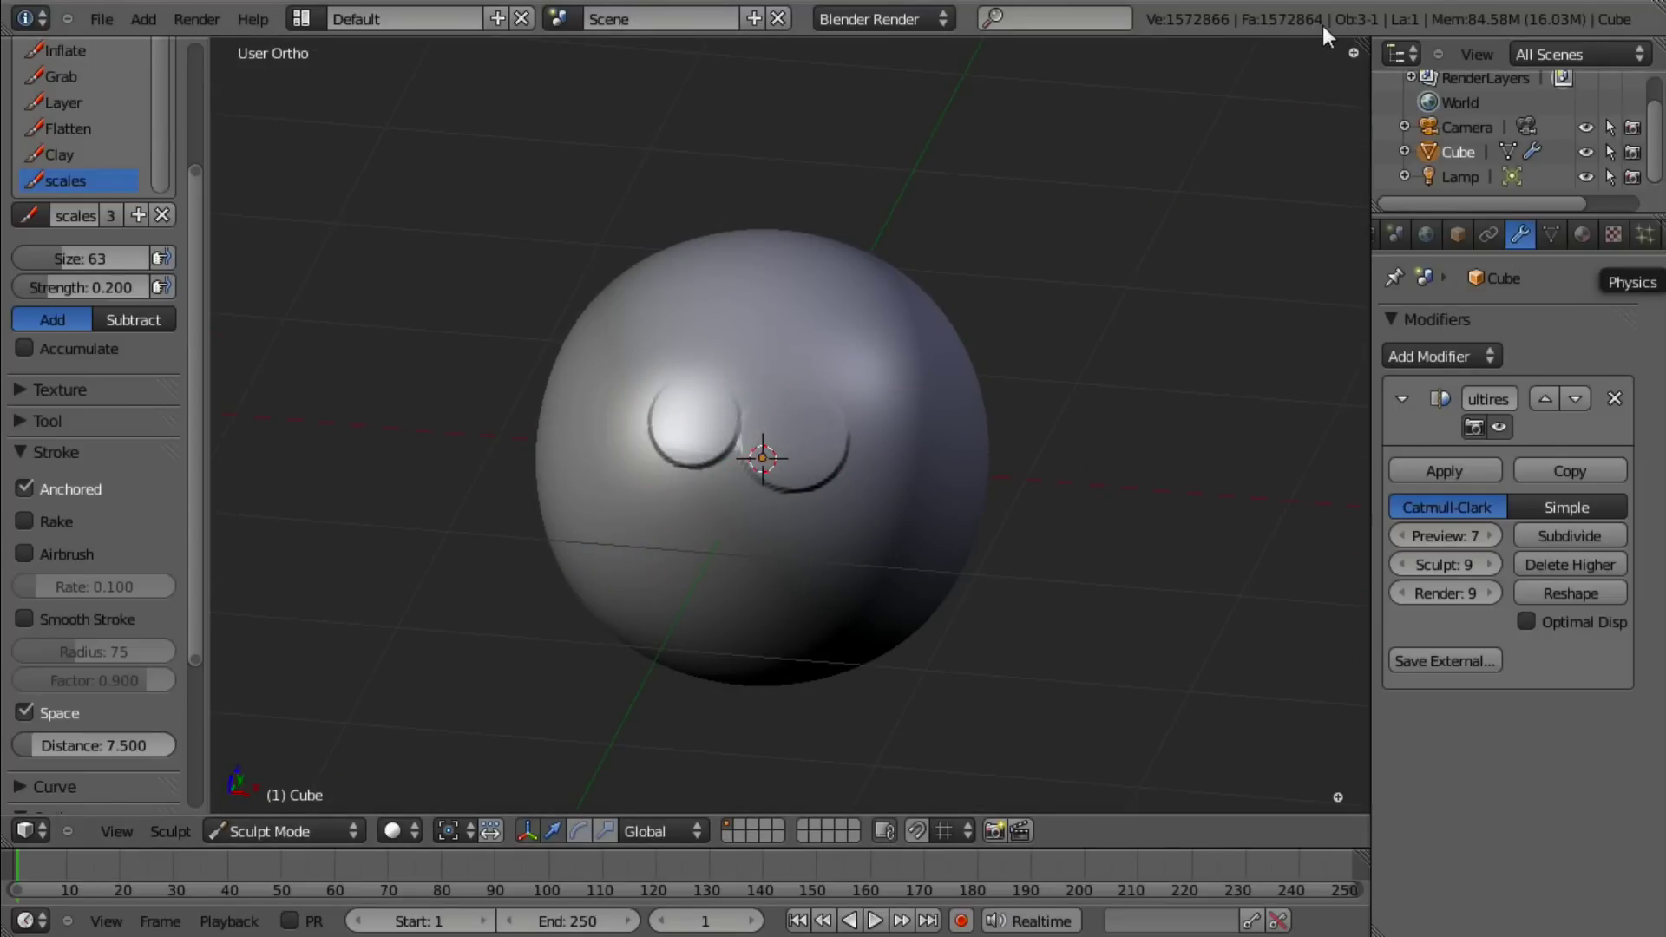
{"action": "mouse_move", "coordinate": [890, 471]}
{"action": "middle_mouse_down"}
{"action": "mouse_move", "coordinate": [754, 517]}
{"action": "mouse_move", "coordinate": [713, 462]}
{"action": "middle_mouse_up"}
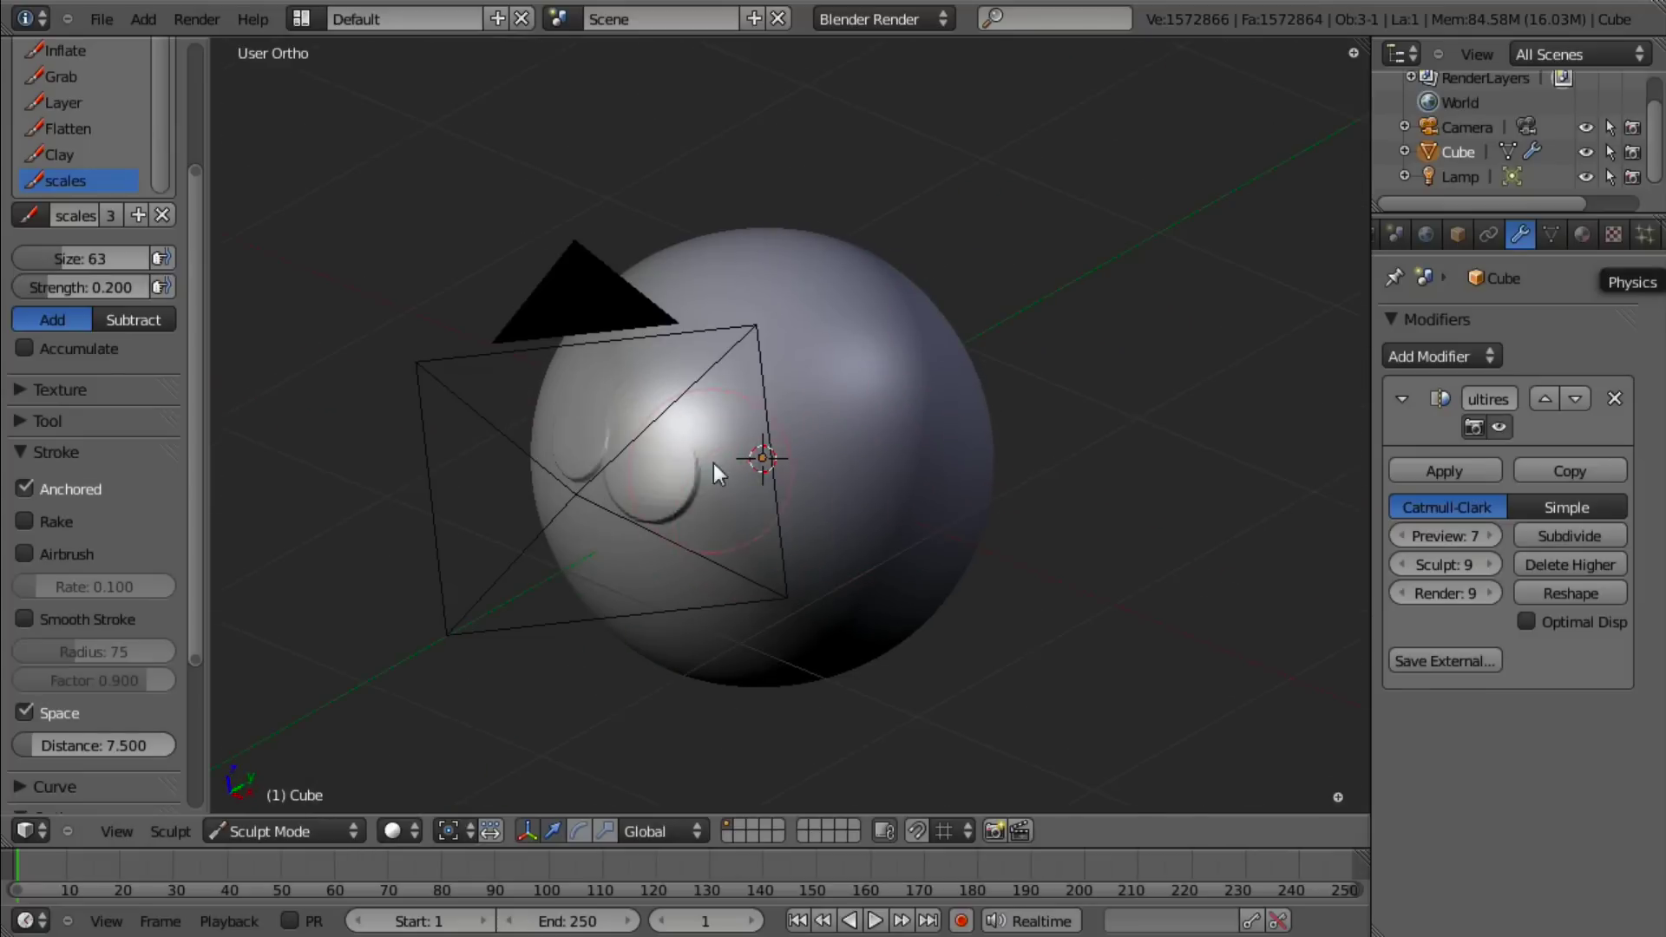
{"action": "mouse_move", "coordinate": [731, 435]}
{"action": "left_mouse_down"}
{"action": "mouse_move", "coordinate": [783, 470]}
{"action": "mouse_move", "coordinate": [878, 462]}
{"action": "mouse_move", "coordinate": [937, 420]}
{"action": "mouse_move", "coordinate": [866, 440]}
{"action": "left_mouse_up"}
{"action": "mouse_move", "coordinate": [865, 436]}
{"action": "middle_mouse_down"}
{"action": "mouse_move", "coordinate": [846, 542]}
{"action": "mouse_move", "coordinate": [957, 491]}
{"action": "mouse_move", "coordinate": [1003, 505]}
{"action": "mouse_move", "coordinate": [689, 563]}
{"action": "mouse_move", "coordinate": [718, 546]}
{"action": "middle_mouse_up"}
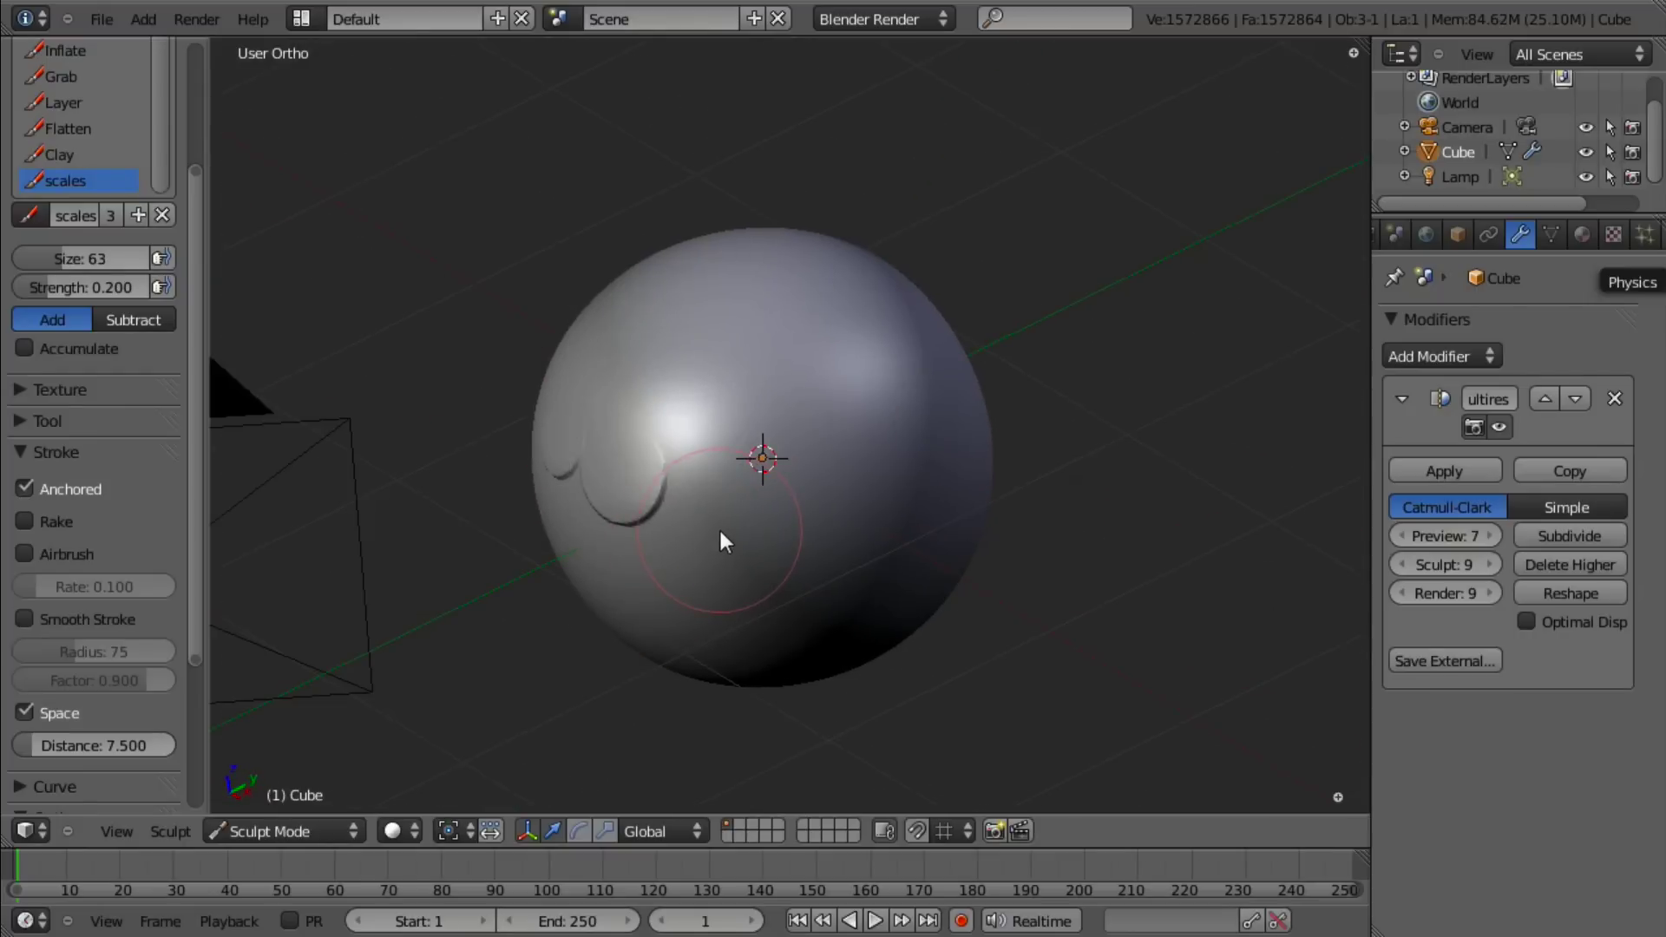
{"action": "key", "text": "ctrl+z"}
{"action": "key", "text": "ctrl+z"}
{"action": "key", "text": "alt+Tab"}
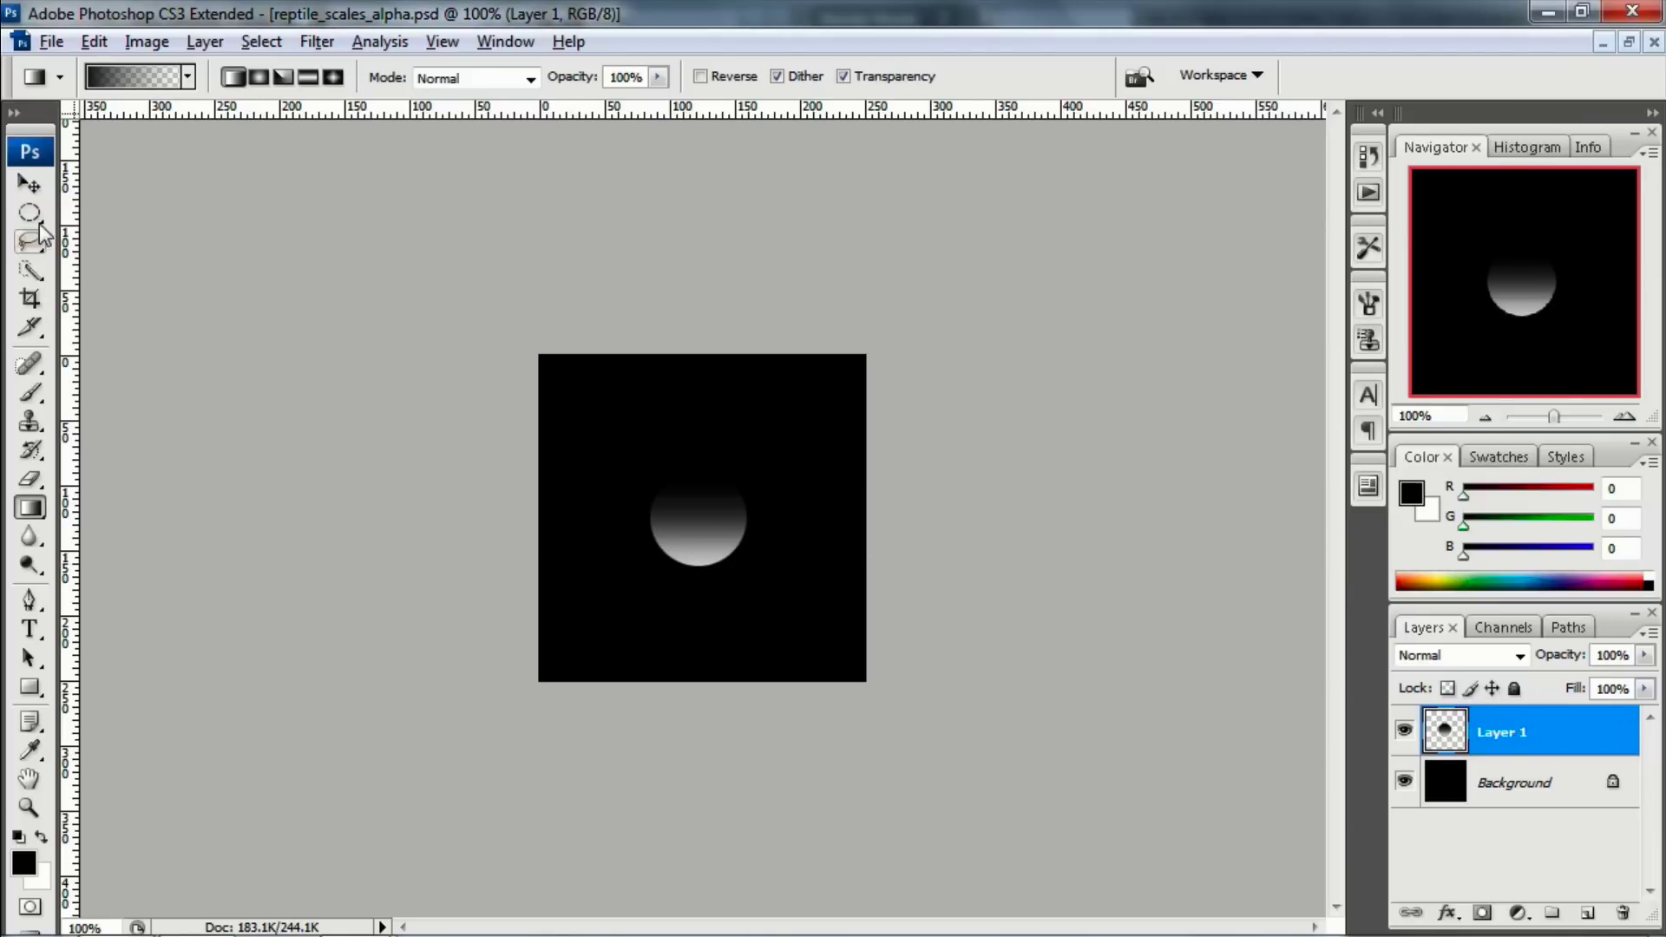
Step: Arrange three overlapping gradient circles by moving and duplicating Layer 1 twice
{"action": "left_click", "coordinate": [29, 184]}
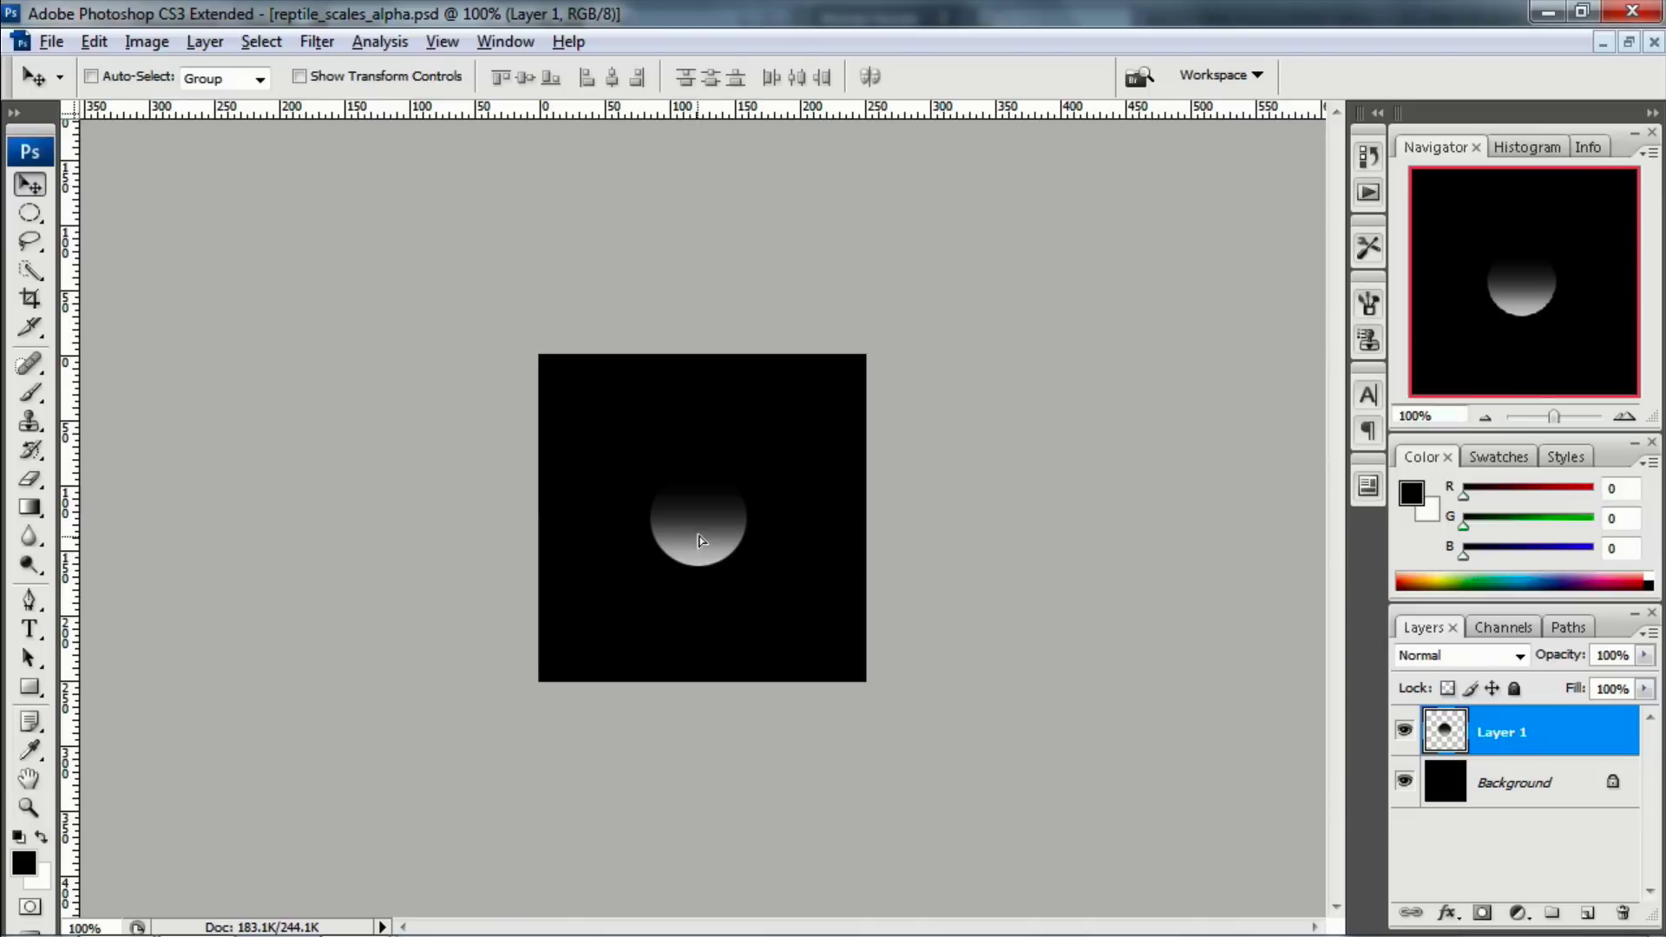
{"action": "left_click_drag", "start_coordinate": [767, 506], "coordinate": [747, 516]}
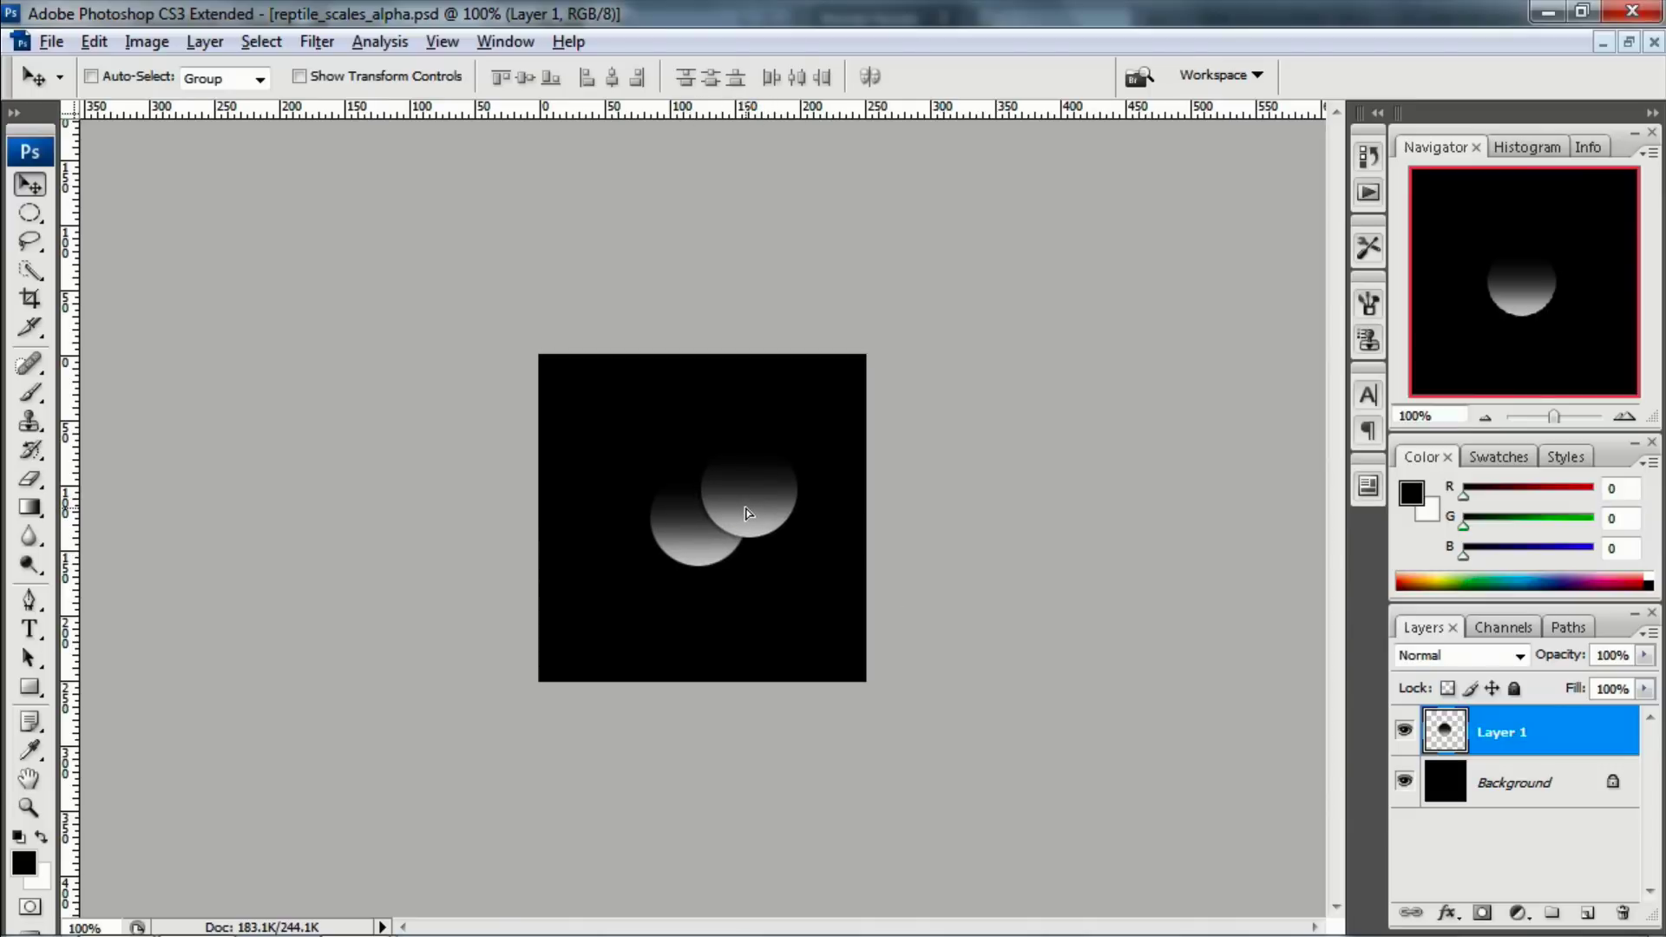
{"action": "key", "text": "ctrl+j"}
{"action": "left_click_drag", "start_coordinate": [758, 503], "coordinate": [681, 505]}
{"action": "key", "text": "ctrl+j"}
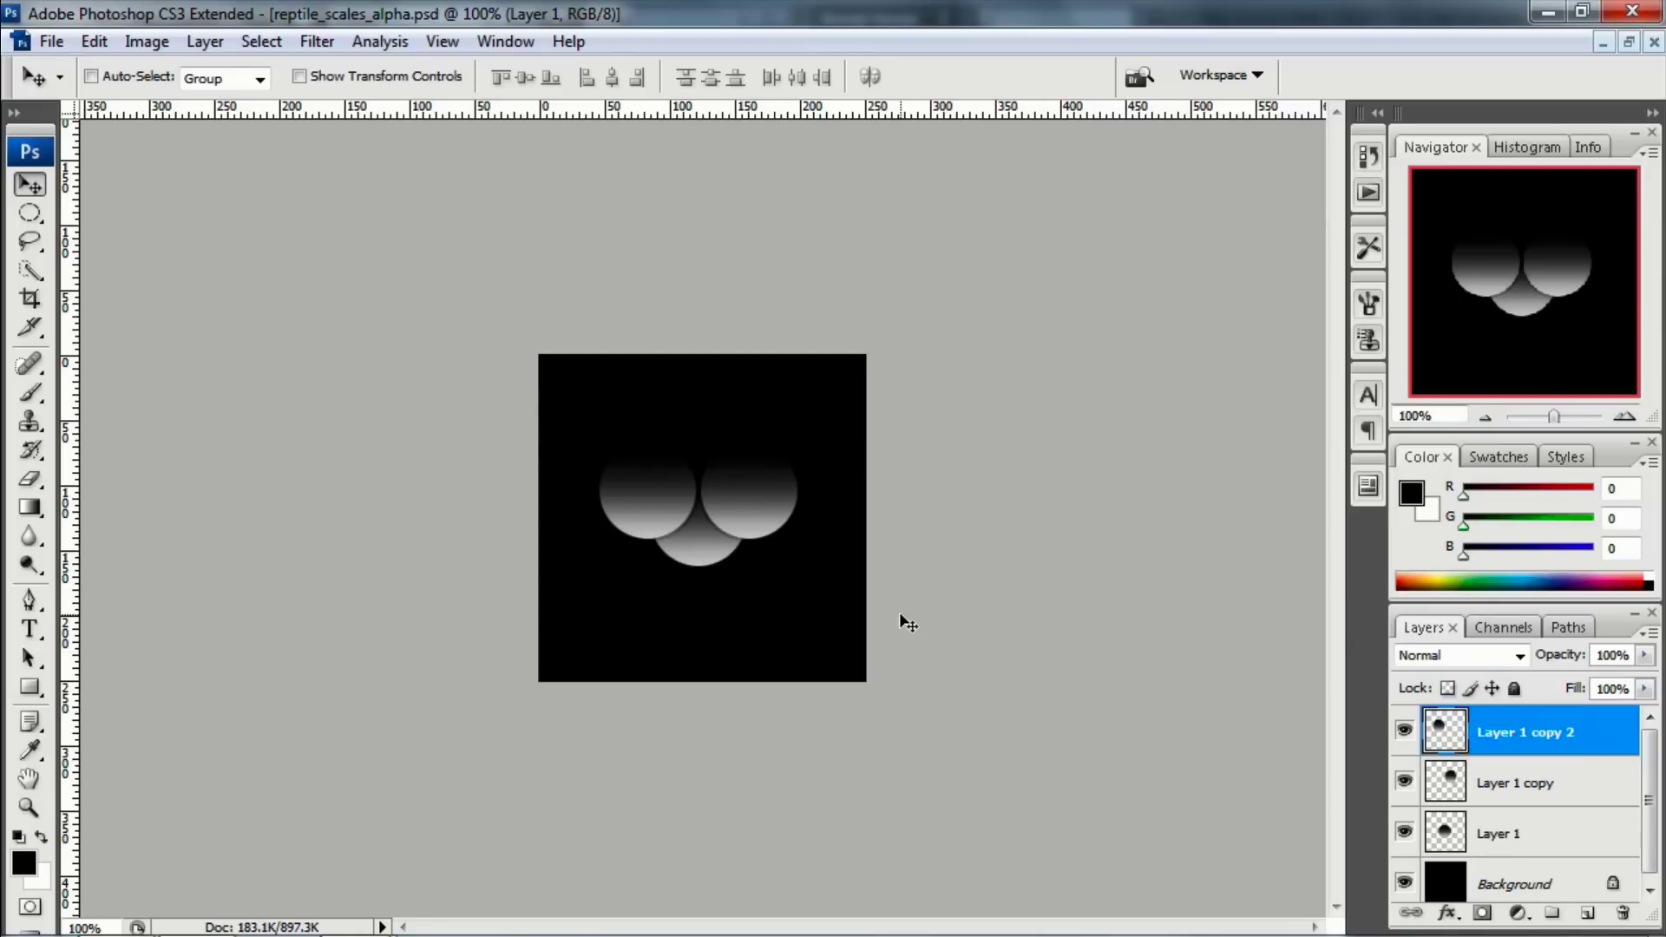
Step: Save the image as PNG replacing scales_alpha1.png, then return to Blender
{"action": "key", "text": "ctrl+shift+s"}
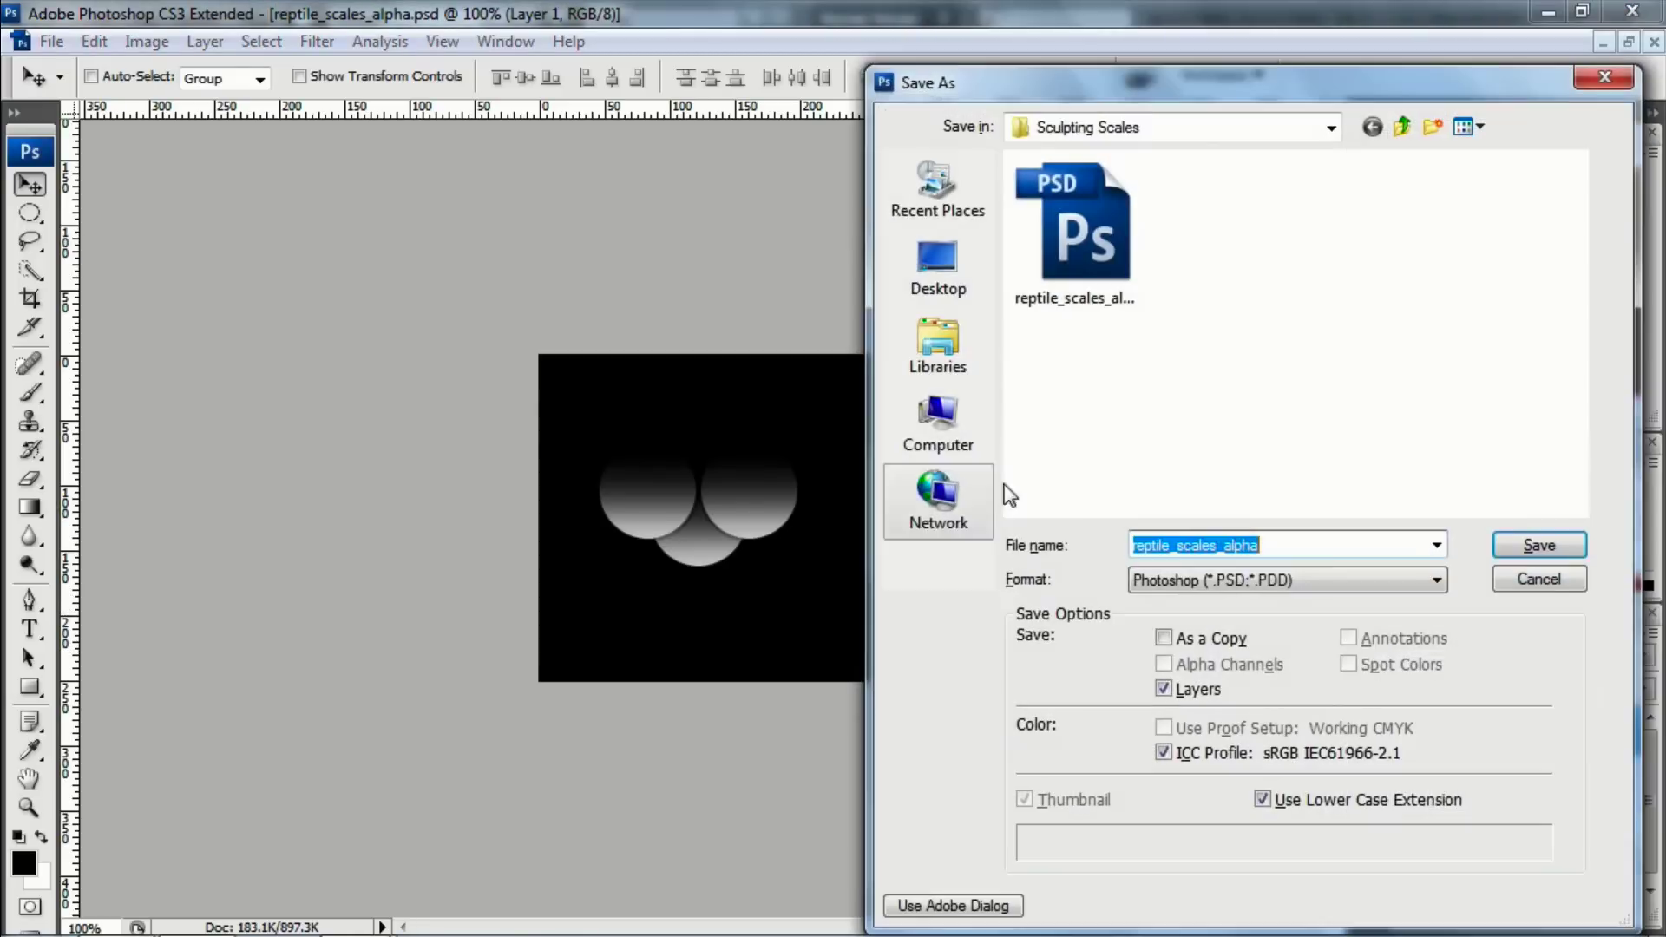
{"action": "left_click", "coordinate": [1272, 580]}
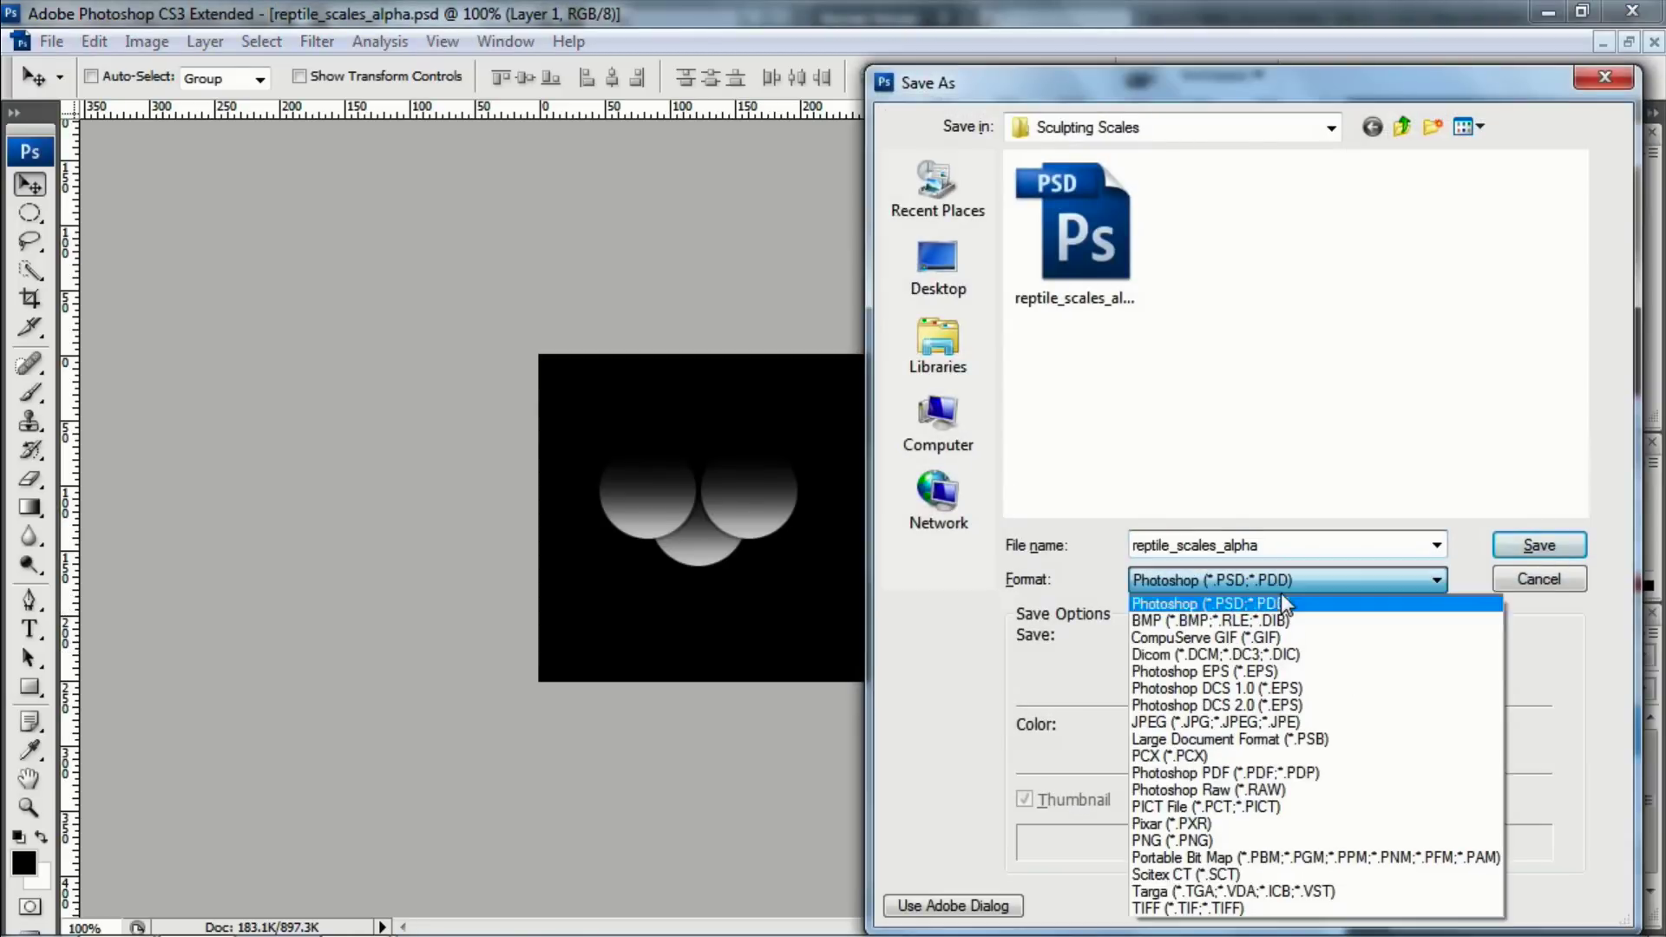
{"action": "left_click", "coordinate": [1222, 842]}
{"action": "left_click", "coordinate": [1074, 227]}
{"action": "left_click", "coordinate": [1536, 547]}
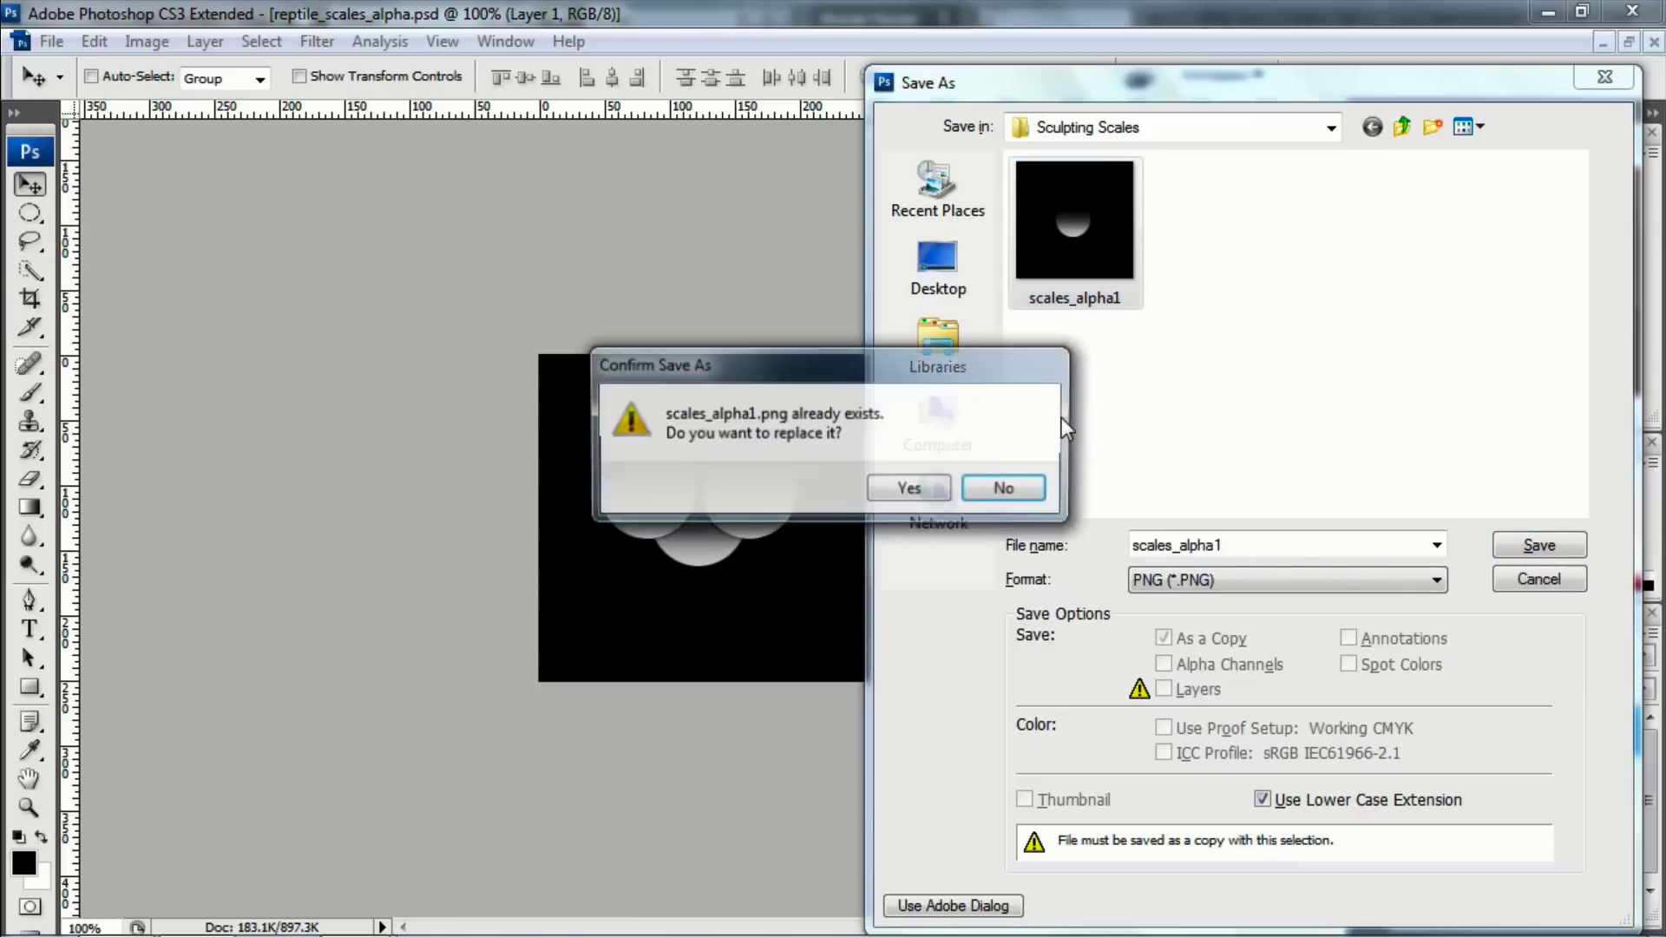
{"action": "left_click", "coordinate": [924, 496]}
{"action": "left_click", "coordinate": [922, 459]}
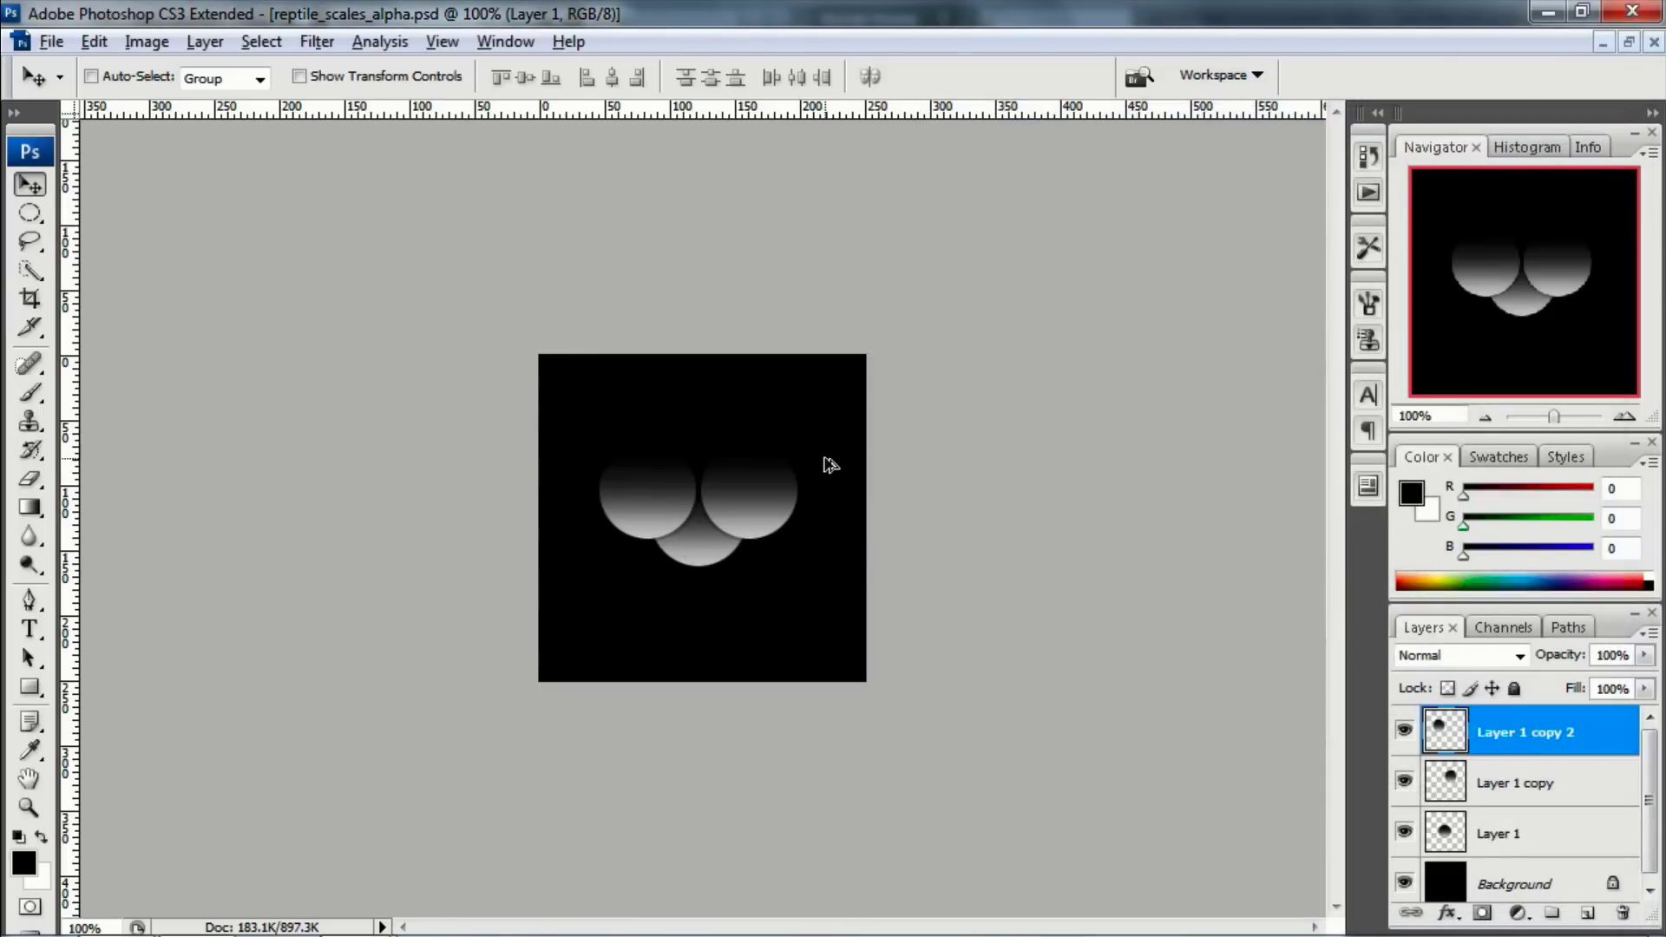
{"action": "key", "text": "alt+Tab"}
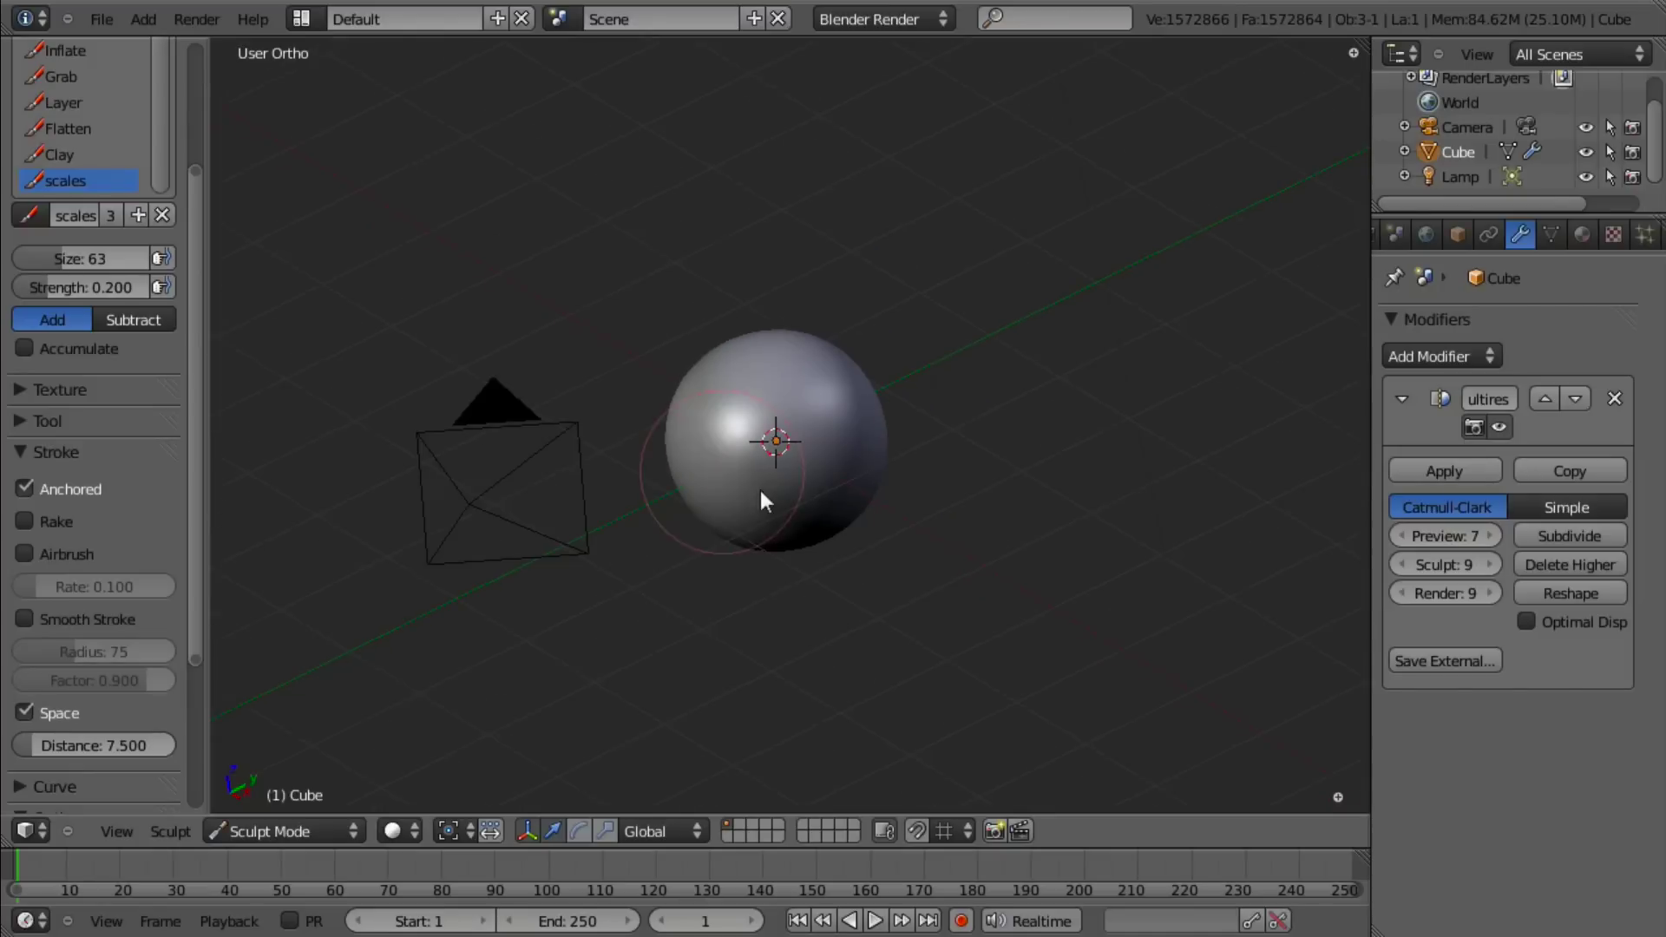
Step: Reload the updated three-circle scales_alpha1.png in the brush's Texture settings
{"action": "mouse_move", "coordinate": [760, 491]}
{"action": "middle_mouse_down"}
{"action": "mouse_move", "coordinate": [697, 486]}
{"action": "mouse_move", "coordinate": [814, 477]}
{"action": "middle_mouse_up"}
{"action": "scroll", "coordinate": [815, 477], "scroll_direction": "up", "scroll_amount": 4}
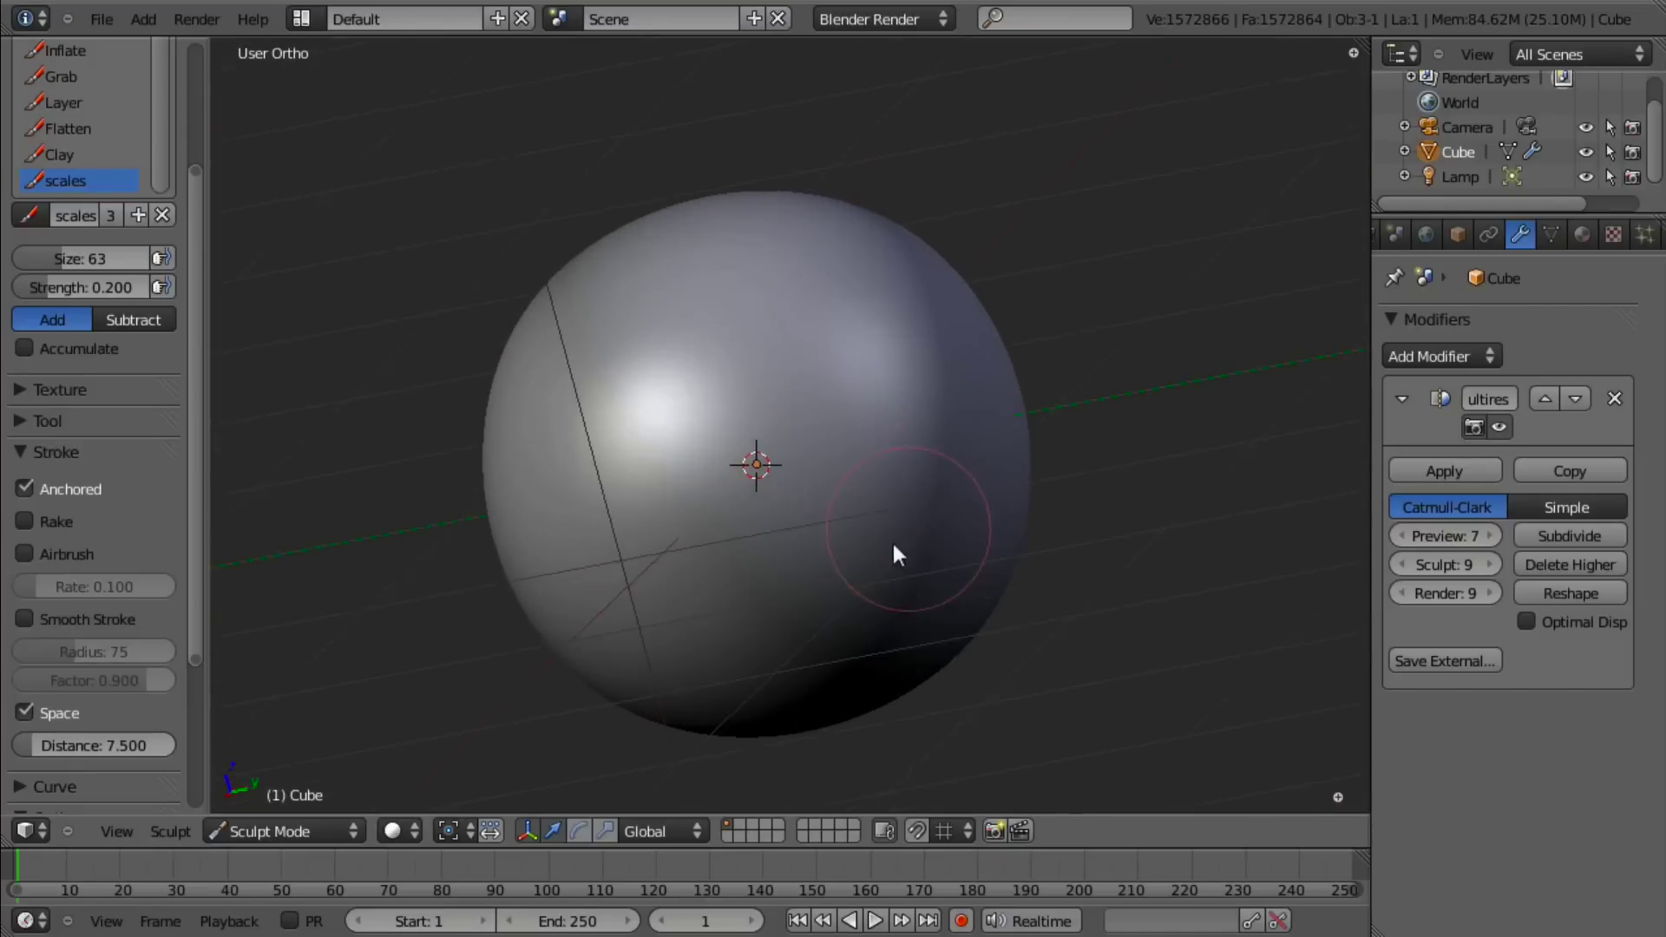
{"action": "mouse_move", "coordinate": [891, 539]}
{"action": "middle_mouse_down"}
{"action": "mouse_move", "coordinate": [809, 579]}
{"action": "mouse_move", "coordinate": [710, 456]}
{"action": "middle_mouse_up"}
{"action": "scroll", "coordinate": [809, 579], "scroll_direction": "down", "scroll_amount": 3}
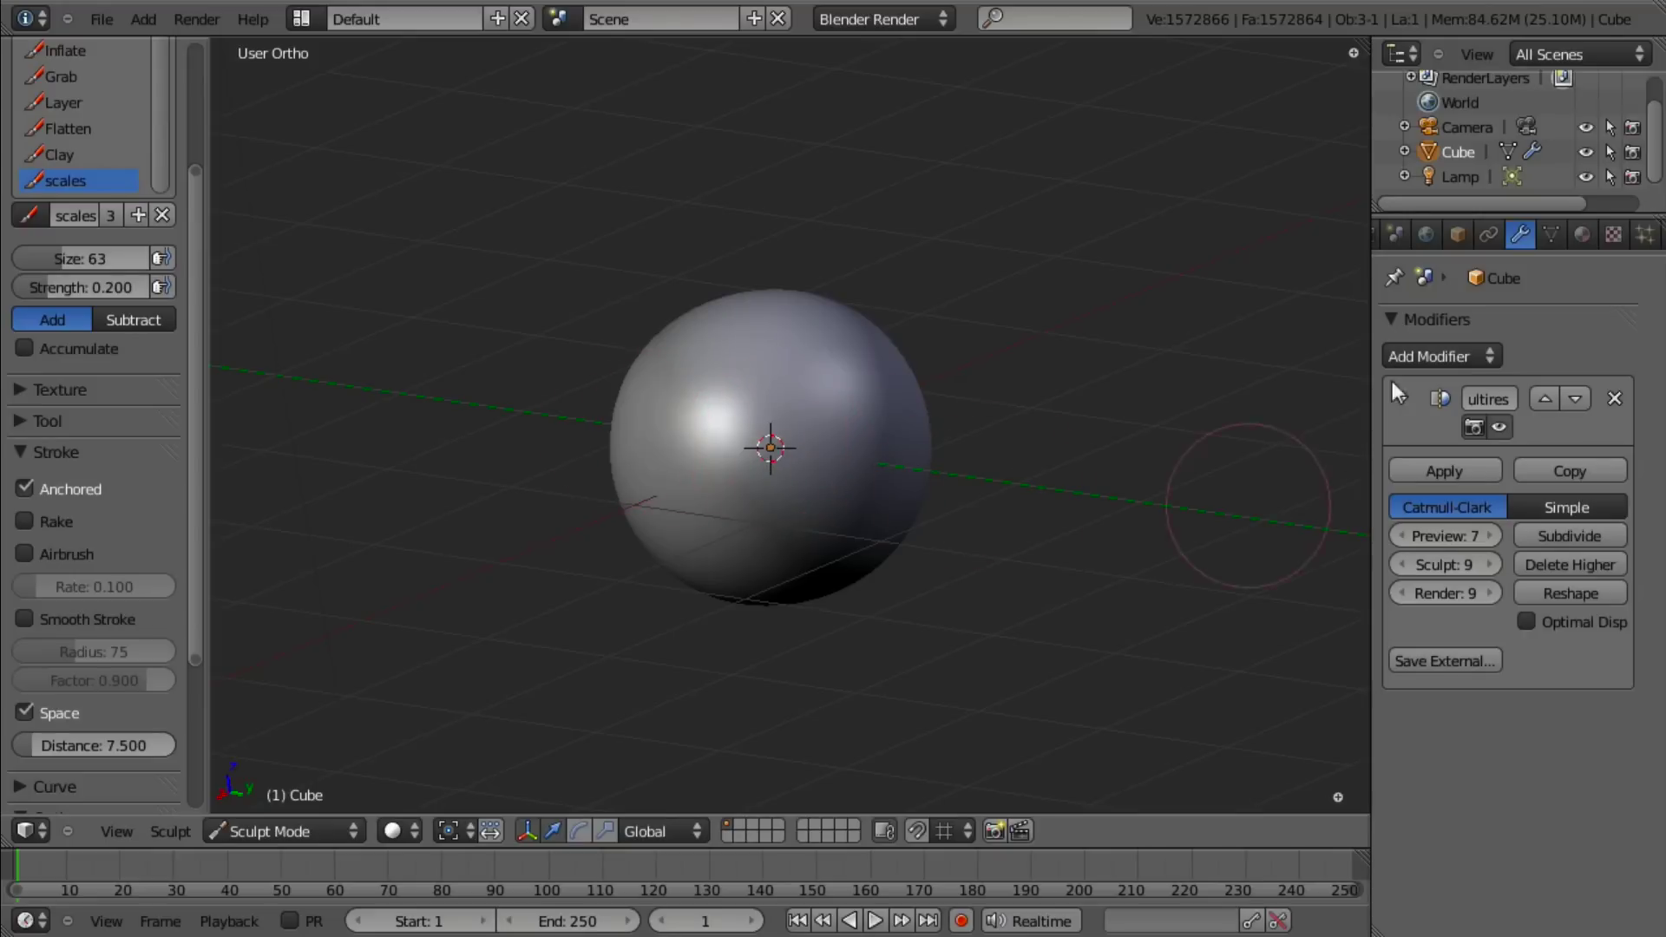
{"action": "left_click", "coordinate": [1614, 234]}
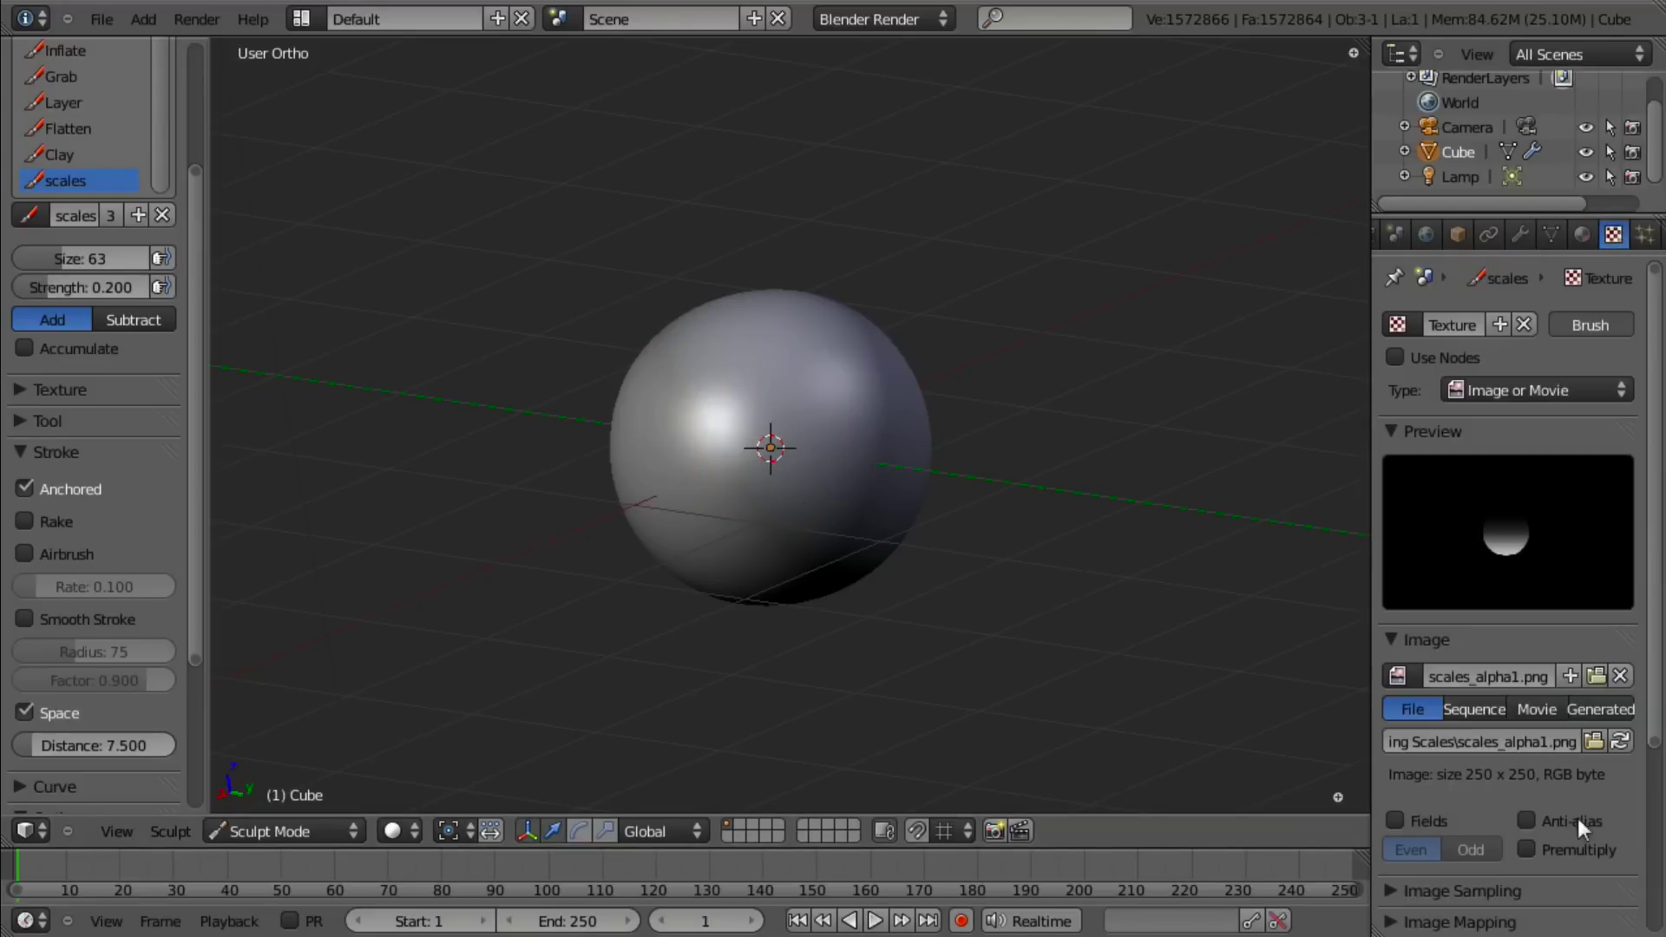
{"action": "left_click", "coordinate": [1619, 742]}
{"action": "scroll", "coordinate": [757, 492], "scroll_direction": "up", "scroll_amount": 3}
Step: Stamp the first two overlapping rows of scales onto the sphere
{"action": "middle_click_drag", "start_coordinate": [757, 492], "coordinate": [835, 454]}
{"action": "left_click_drag", "start_coordinate": [730, 477], "coordinate": [835, 475]}
{"action": "scroll", "coordinate": [836, 476], "scroll_direction": "up", "scroll_amount": 4}
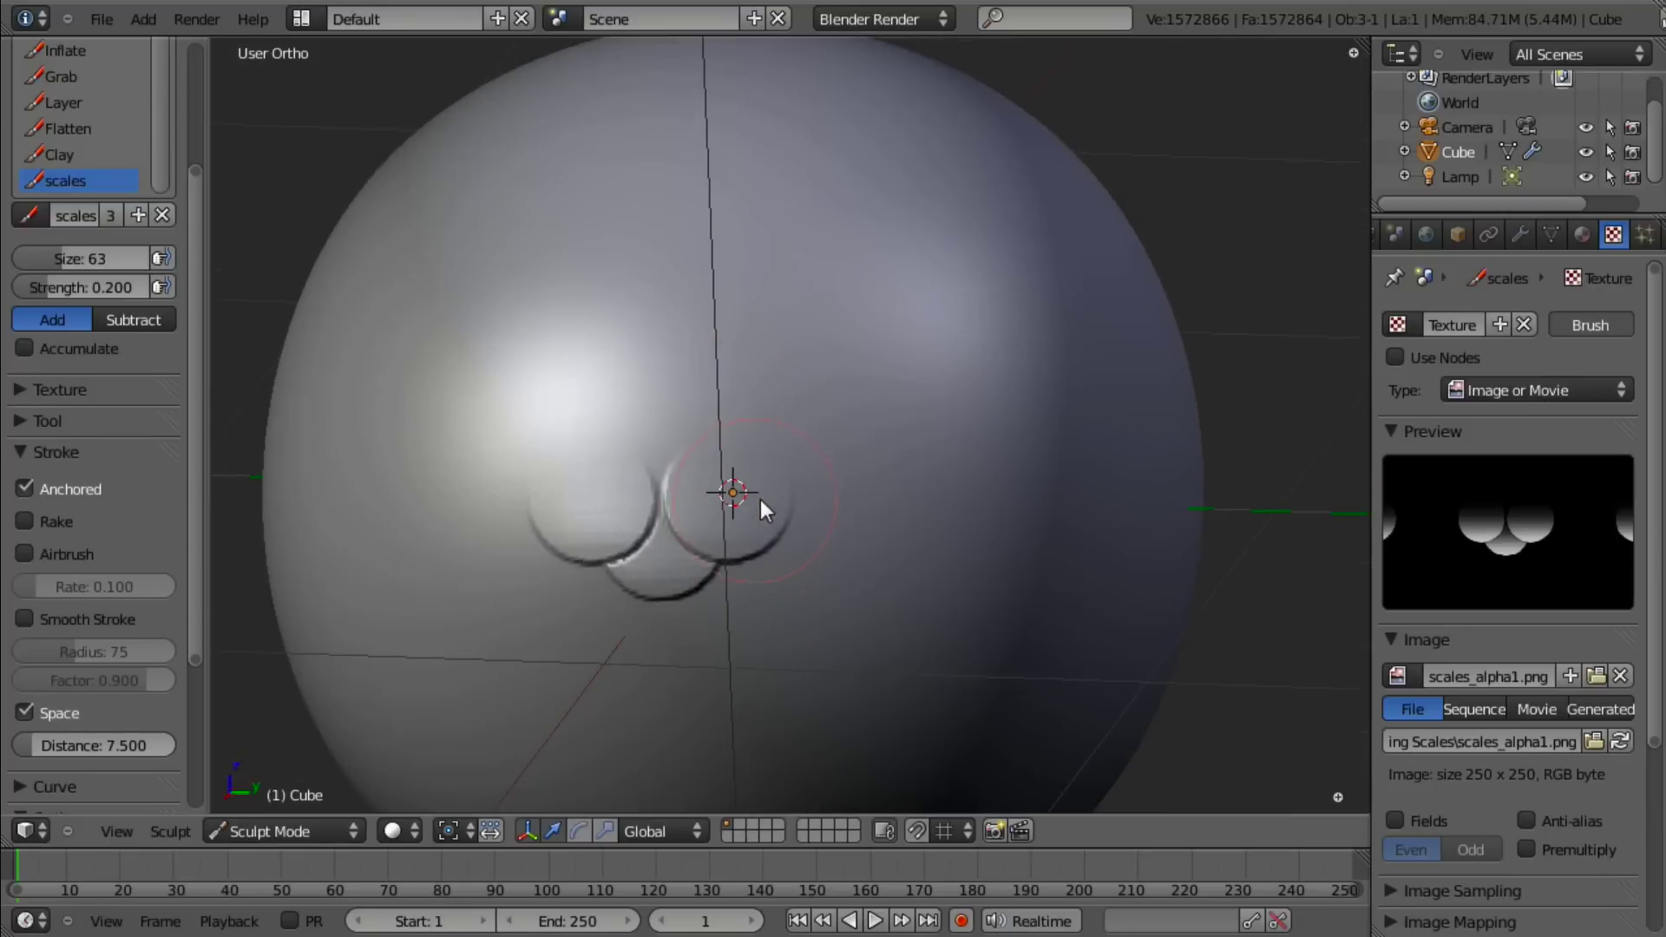
{"action": "left_click_drag", "start_coordinate": [671, 436], "coordinate": [882, 519]}
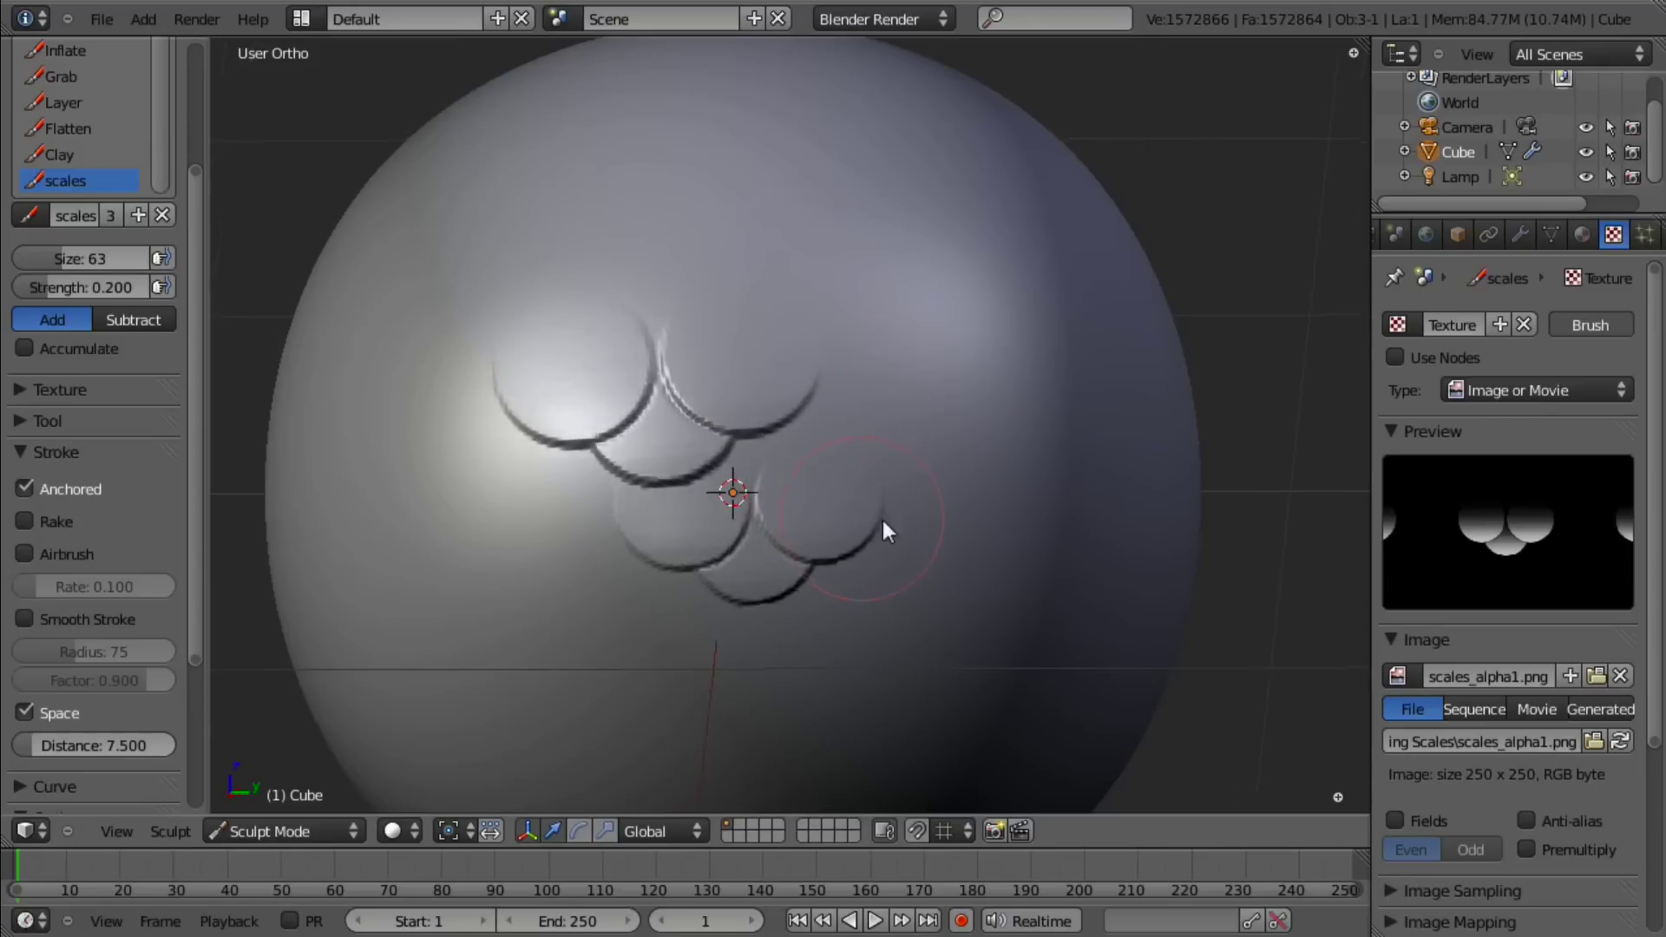
{"action": "middle_click_drag", "start_coordinate": [882, 519], "coordinate": [663, 548]}
Step: Add scale rows to the left of and below the existing ones
{"action": "middle_click_drag", "start_coordinate": [434, 531], "coordinate": [863, 493]}
{"action": "middle_click_drag", "start_coordinate": [1078, 422], "coordinate": [782, 458]}
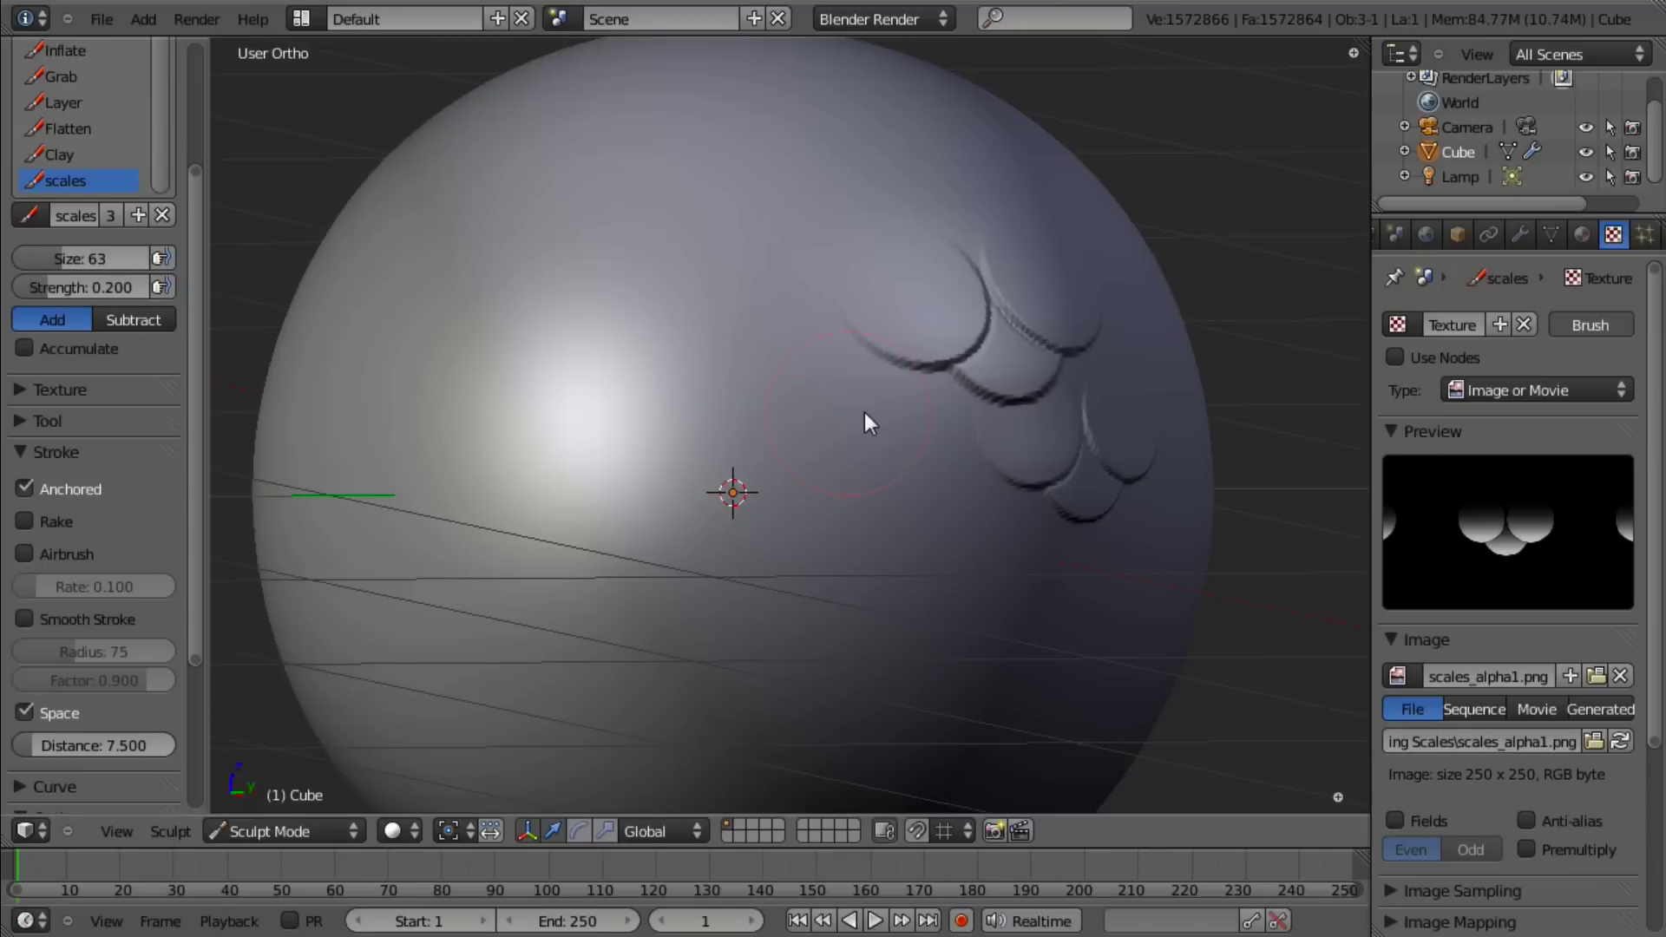
{"action": "mouse_move", "coordinate": [883, 429]}
{"action": "left_mouse_down"}
{"action": "mouse_move", "coordinate": [1033, 472]}
{"action": "mouse_move", "coordinate": [1112, 407]}
{"action": "mouse_move", "coordinate": [1090, 431]}
{"action": "mouse_move", "coordinate": [1044, 414]}
{"action": "mouse_move", "coordinate": [855, 454]}
{"action": "mouse_move", "coordinate": [1081, 457]}
{"action": "mouse_move", "coordinate": [989, 389]}
{"action": "left_mouse_up"}
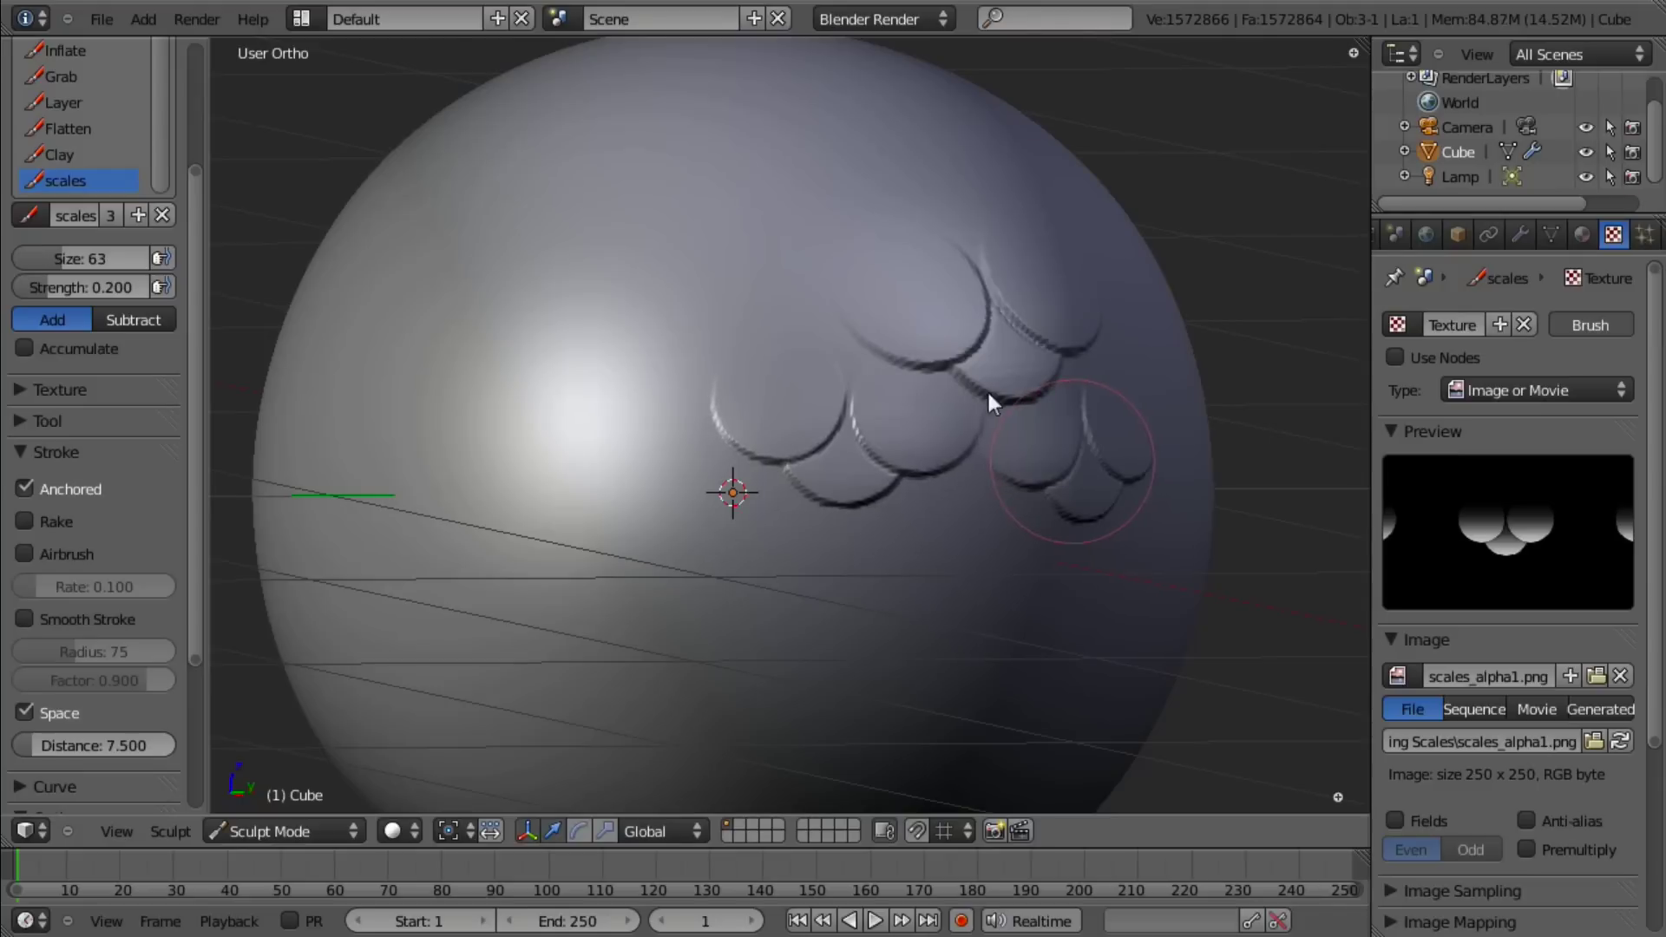
{"action": "middle_click_drag", "start_coordinate": [937, 519], "coordinate": [682, 568]}
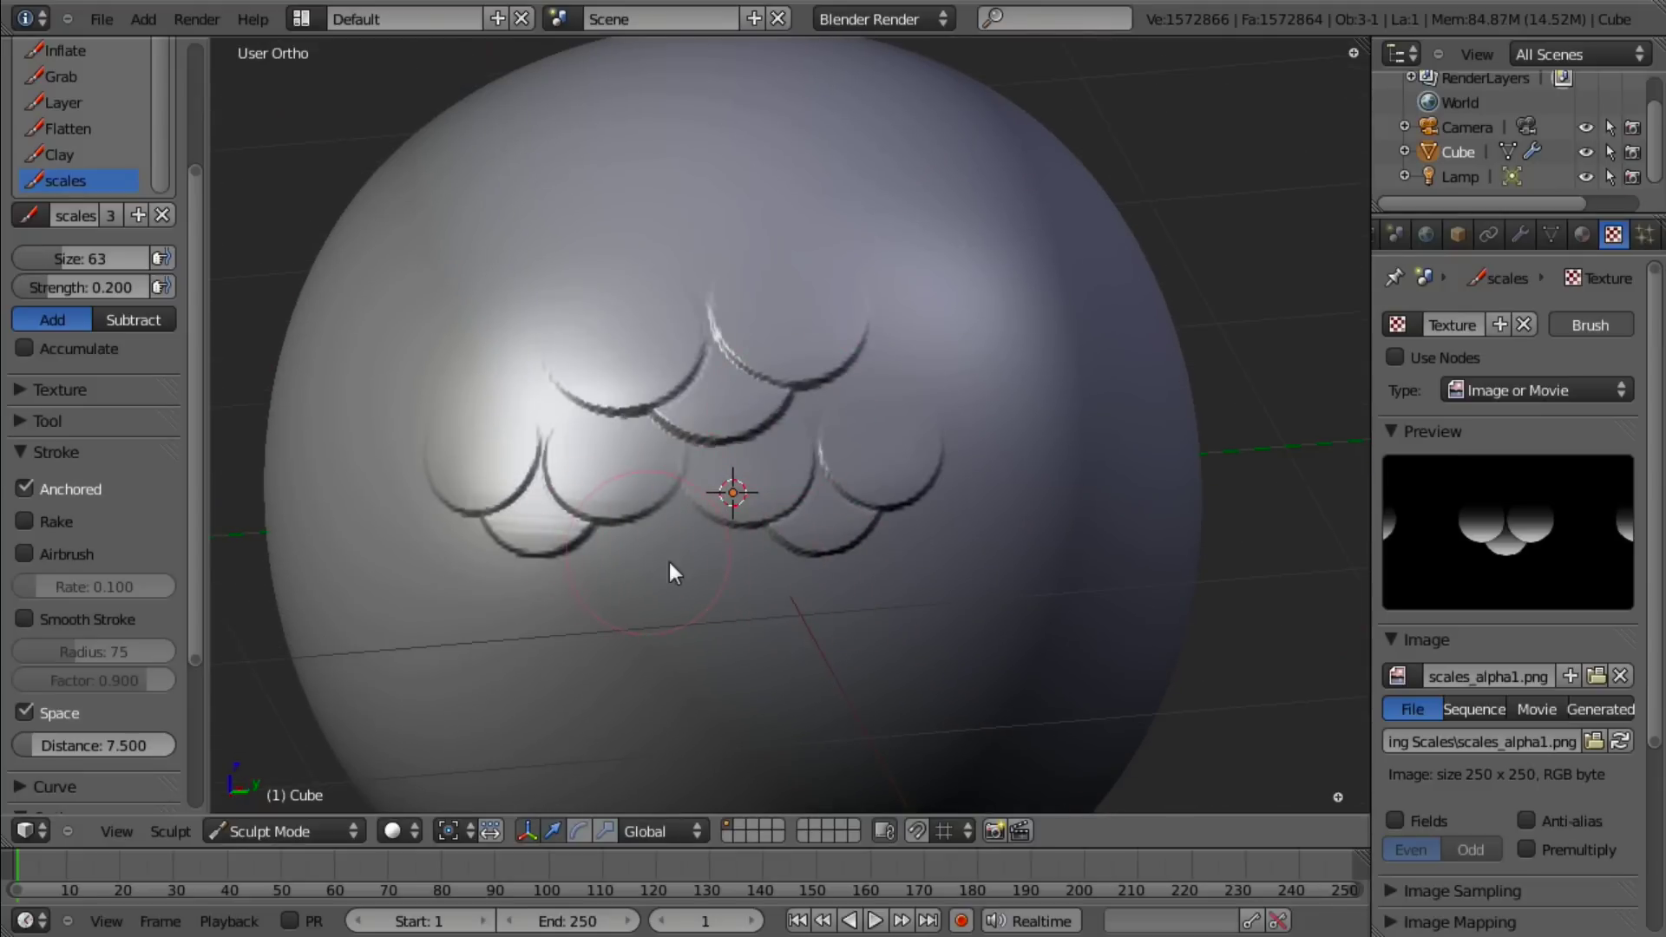
{"action": "mouse_move", "coordinate": [669, 563]}
{"action": "left_mouse_down"}
{"action": "mouse_move", "coordinate": [807, 561]}
{"action": "mouse_move", "coordinate": [758, 539]}
{"action": "mouse_move", "coordinate": [804, 544]}
{"action": "mouse_move", "coordinate": [791, 533]}
{"action": "left_mouse_up"}
{"action": "scroll", "coordinate": [529, 562], "scroll_direction": "up", "scroll_amount": 4}
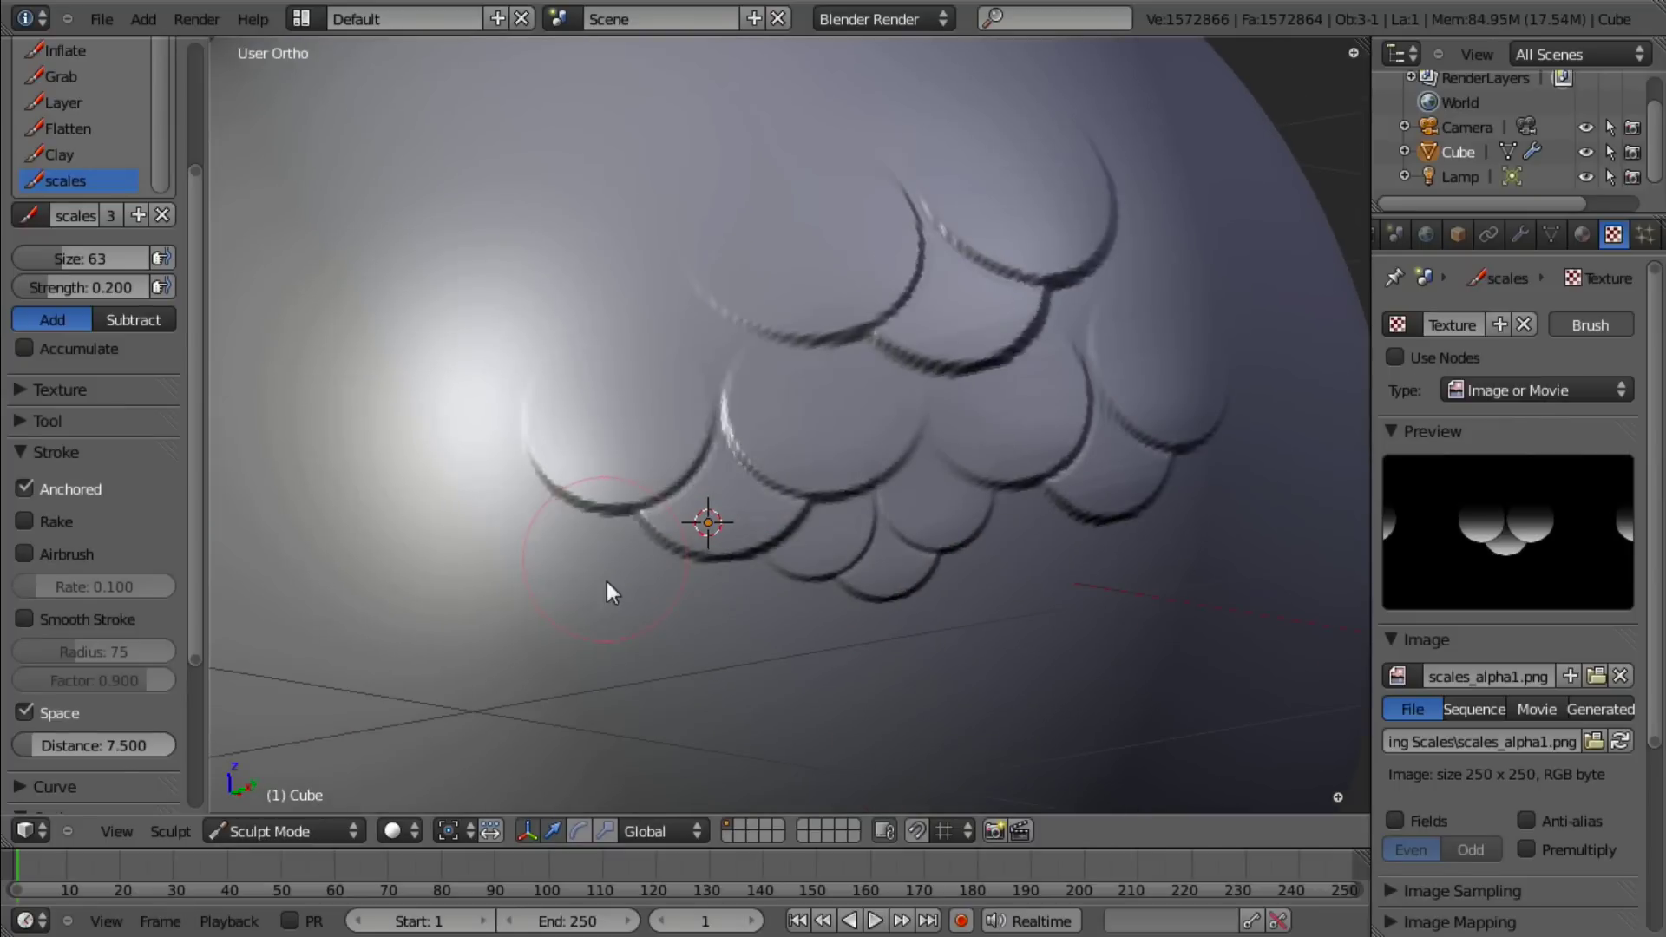
{"action": "key", "text": "s"}
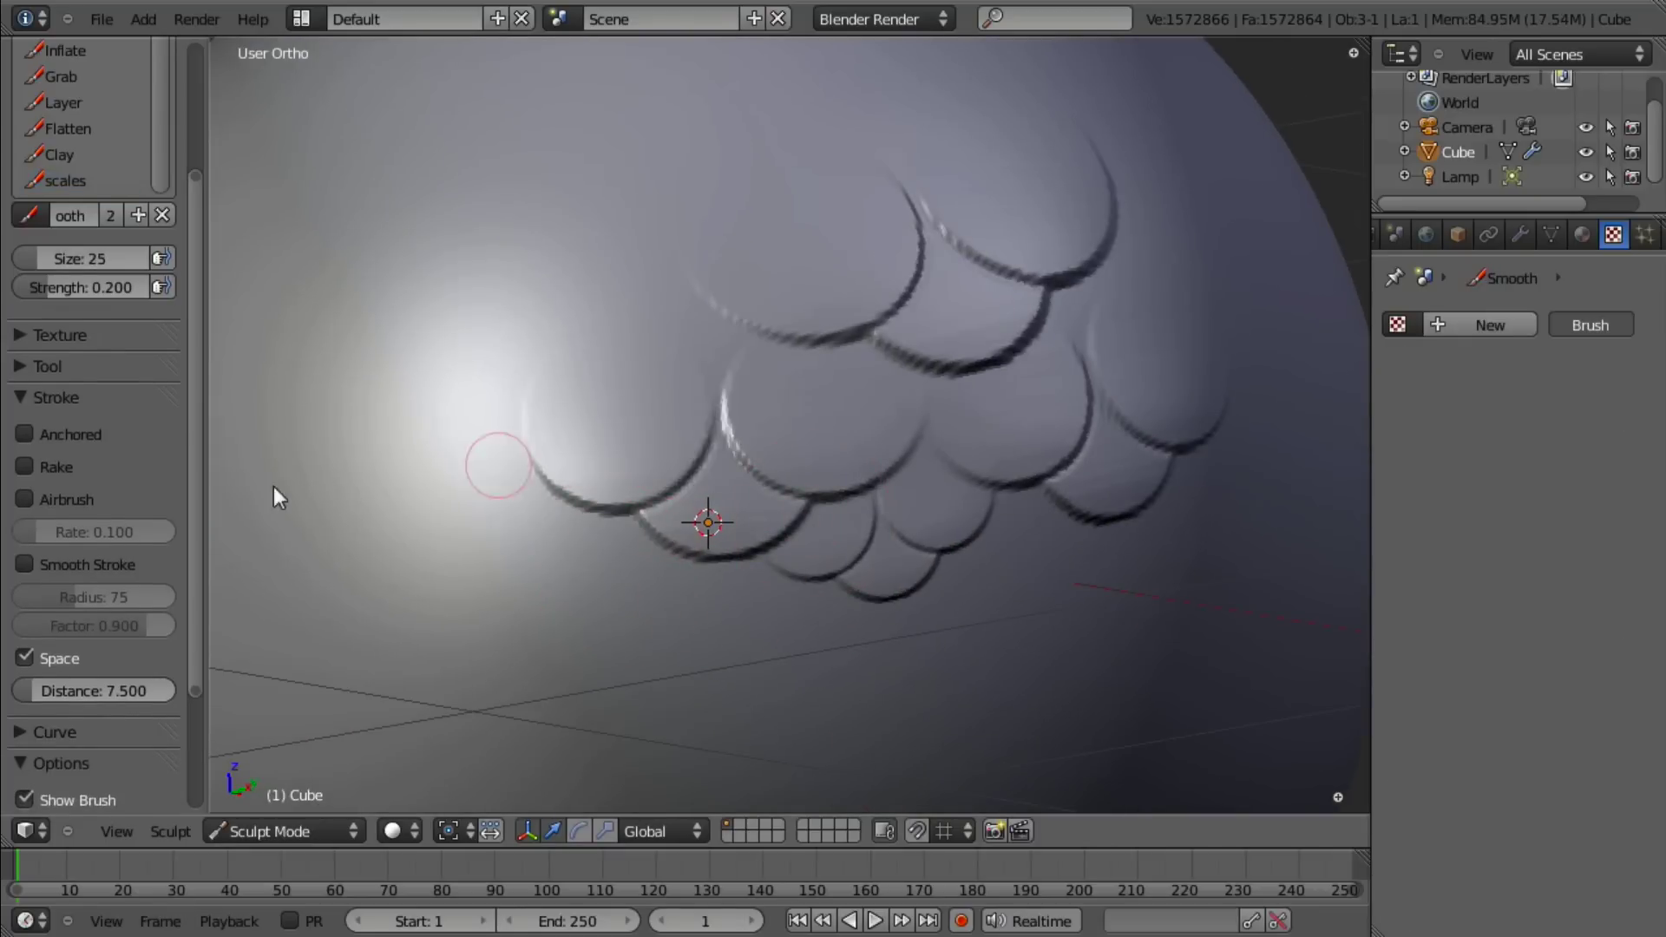
{"action": "scroll", "coordinate": [143, 543], "scroll_direction": "up", "scroll_amount": 2}
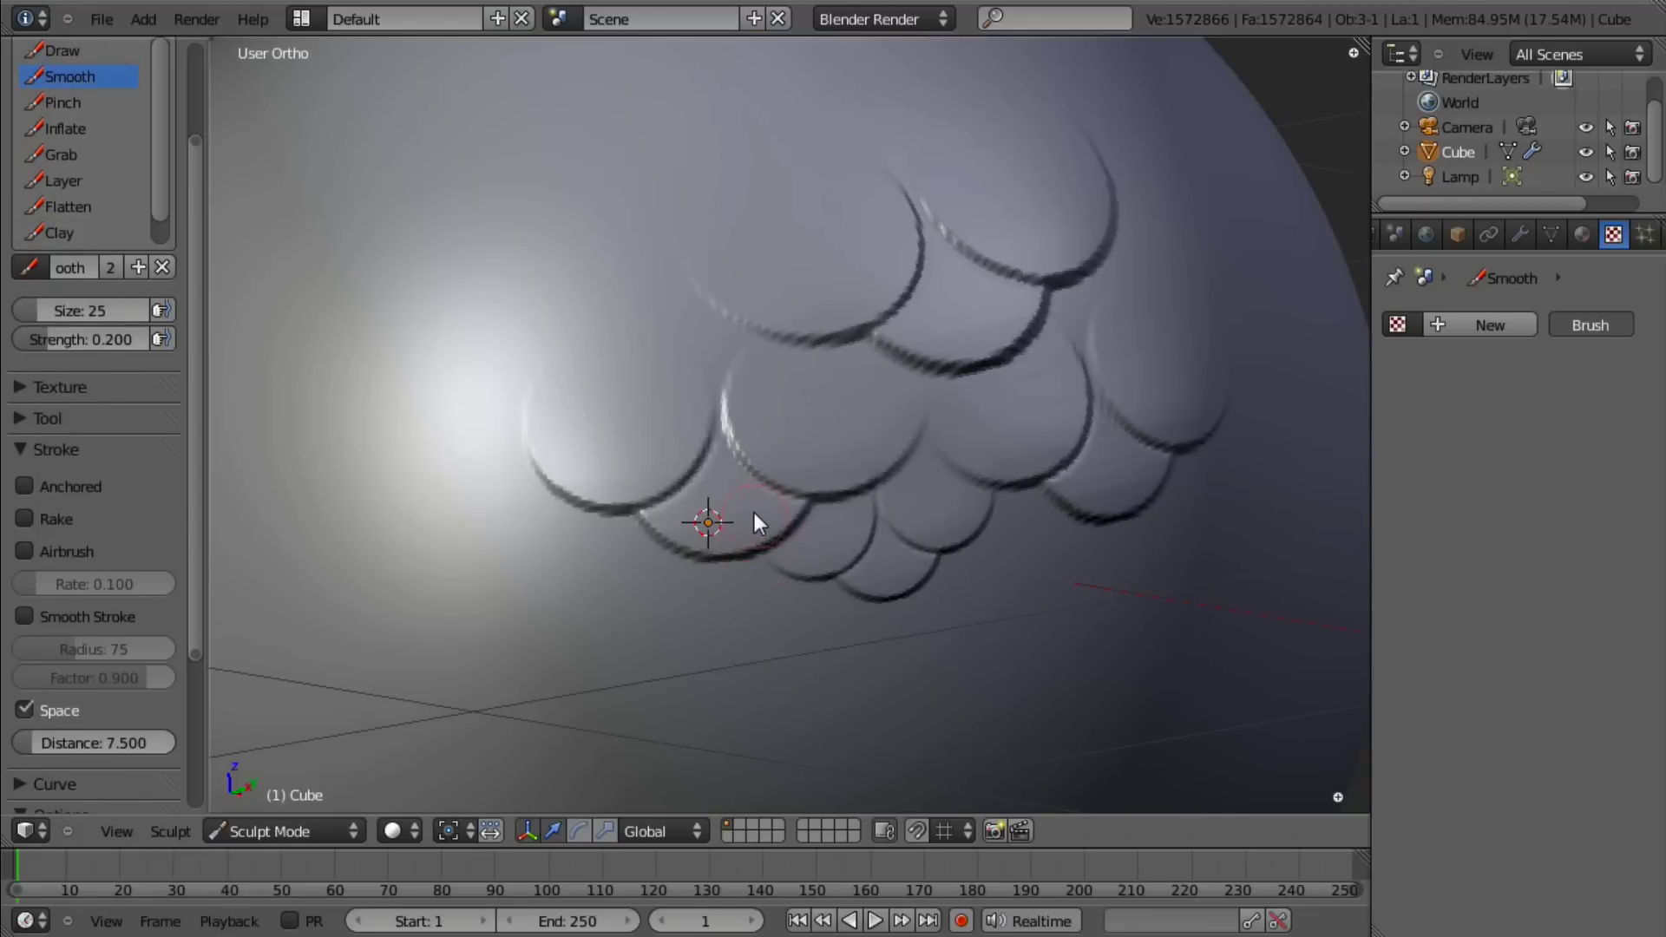
{"action": "middle_click_drag", "start_coordinate": [899, 532], "coordinate": [767, 598]}
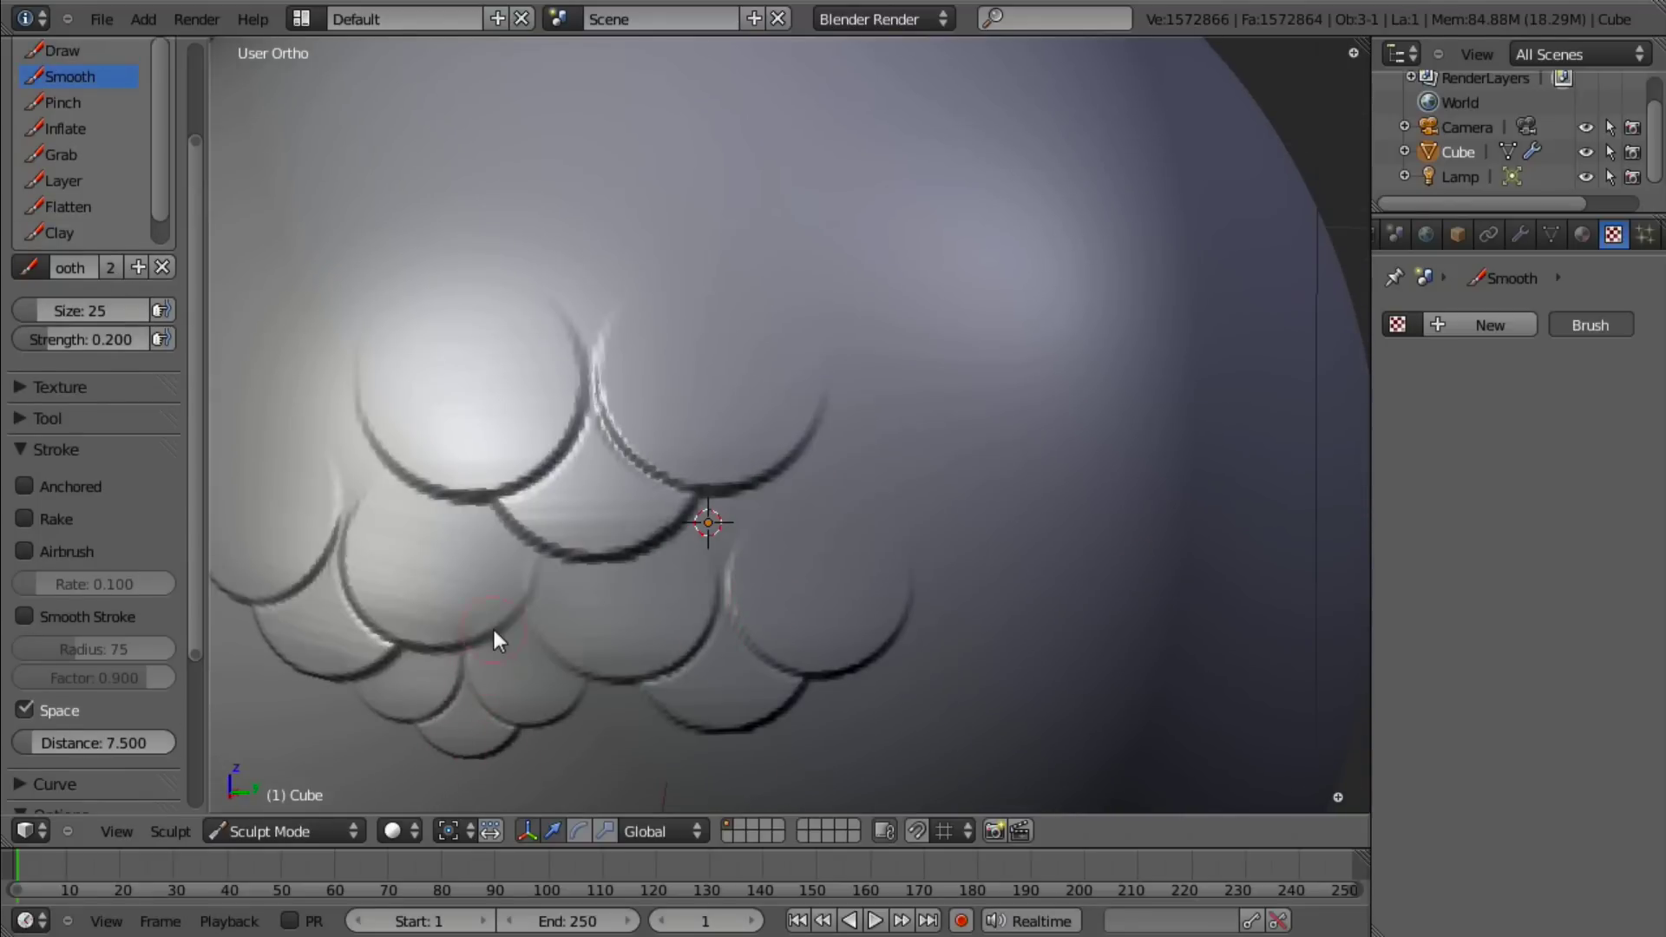
{"action": "scroll", "coordinate": [454, 623], "scroll_direction": "down", "scroll_amount": 4}
{"action": "mouse_move", "coordinate": [863, 636]}
{"action": "middle_mouse_down"}
{"action": "mouse_move", "coordinate": [759, 529]}
{"action": "mouse_move", "coordinate": [924, 525]}
{"action": "mouse_move", "coordinate": [849, 560]}
{"action": "middle_mouse_up"}
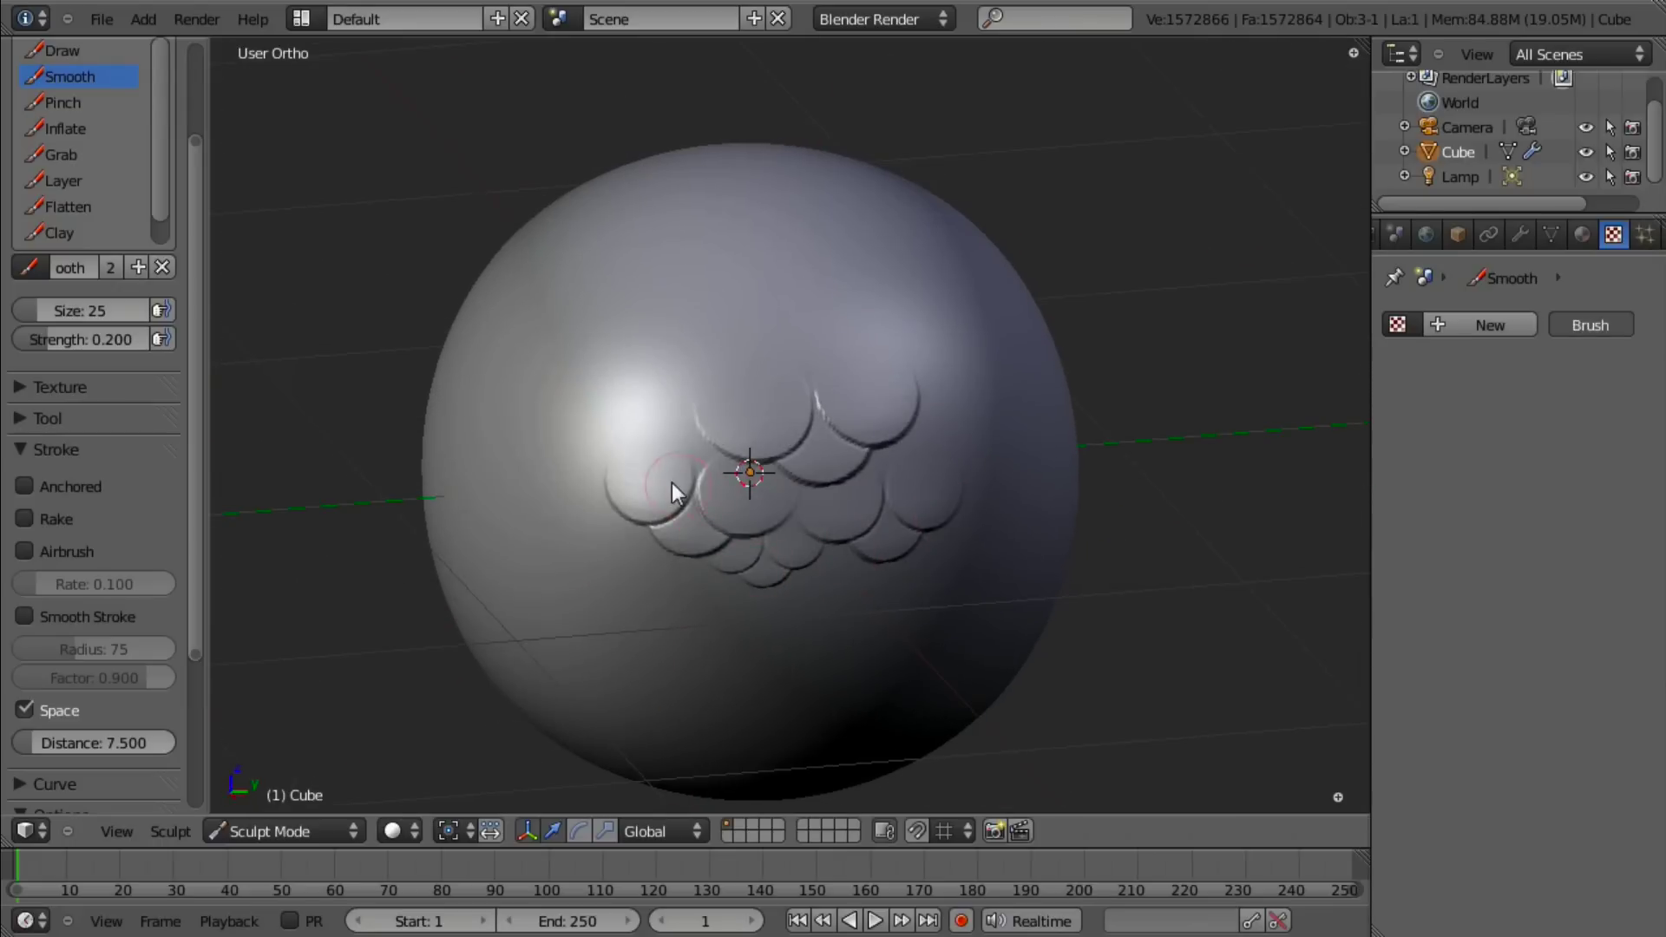
{"action": "scroll", "coordinate": [42, 163], "scroll_direction": "down", "scroll_amount": 1}
Step: Return to the scales brush and stamp two new rows above the existing scales
{"action": "left_click", "coordinate": [69, 232]}
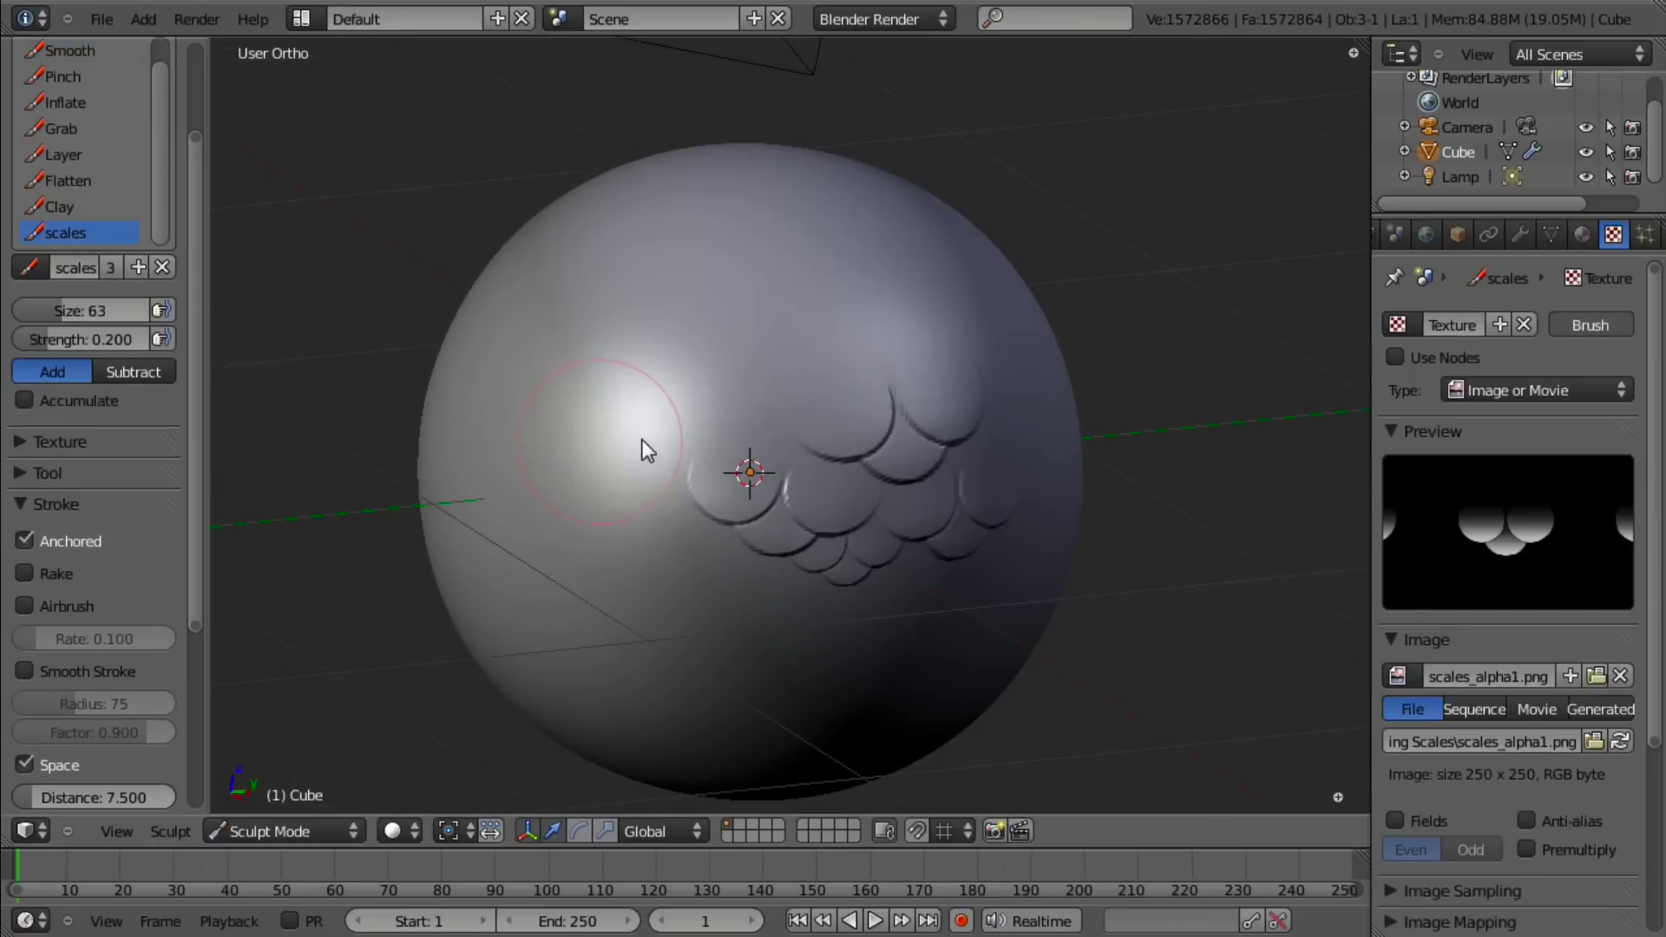
{"action": "left_click_drag", "start_coordinate": [773, 409], "coordinate": [851, 361]}
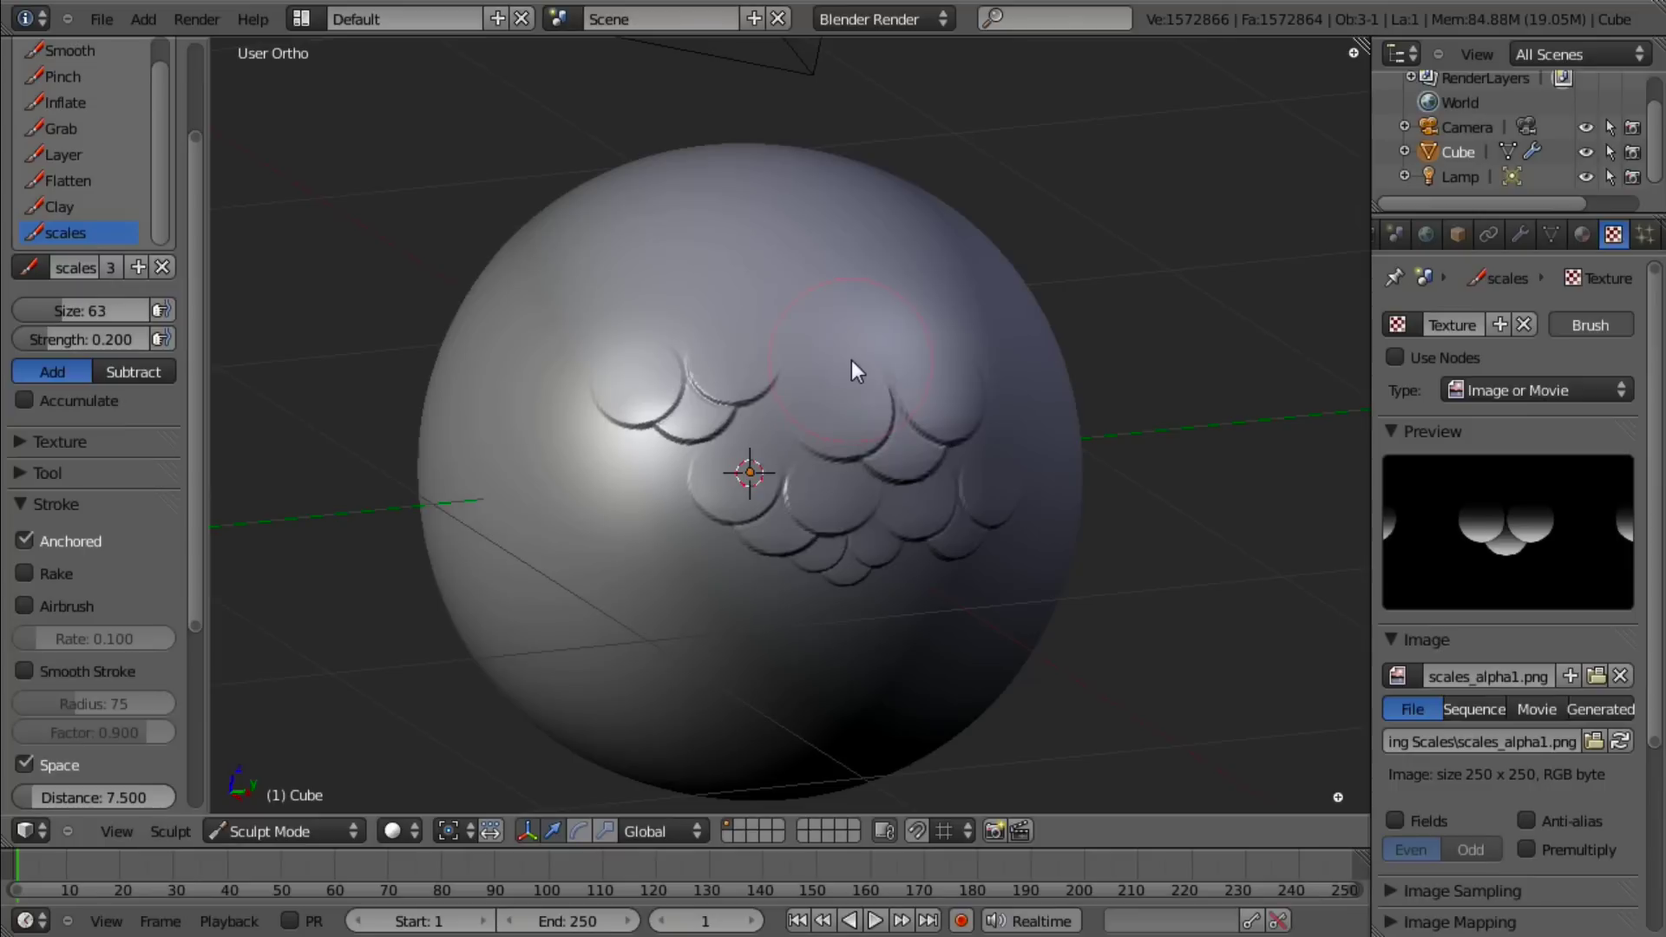
{"action": "key", "text": "ctrl+z"}
{"action": "left_click_drag", "start_coordinate": [733, 395], "coordinate": [918, 404]}
{"action": "middle_click_drag", "start_coordinate": [919, 405], "coordinate": [704, 430]}
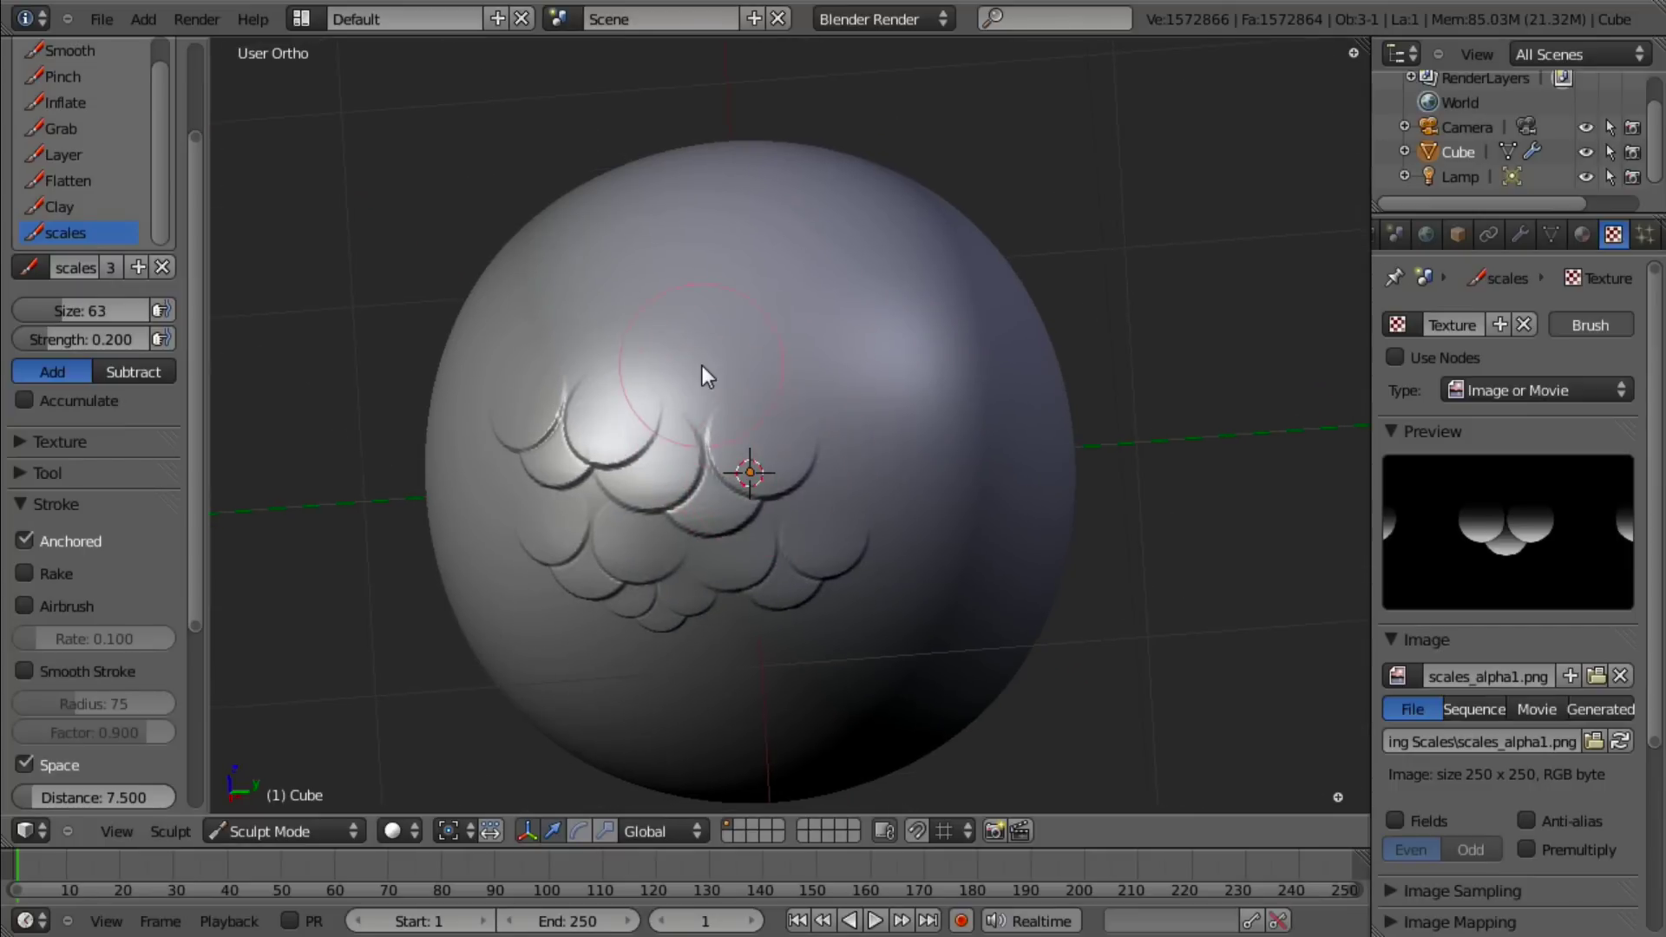
{"action": "left_click_drag", "start_coordinate": [773, 411], "coordinate": [859, 399]}
{"action": "middle_click_drag", "start_coordinate": [859, 408], "coordinate": [882, 475]}
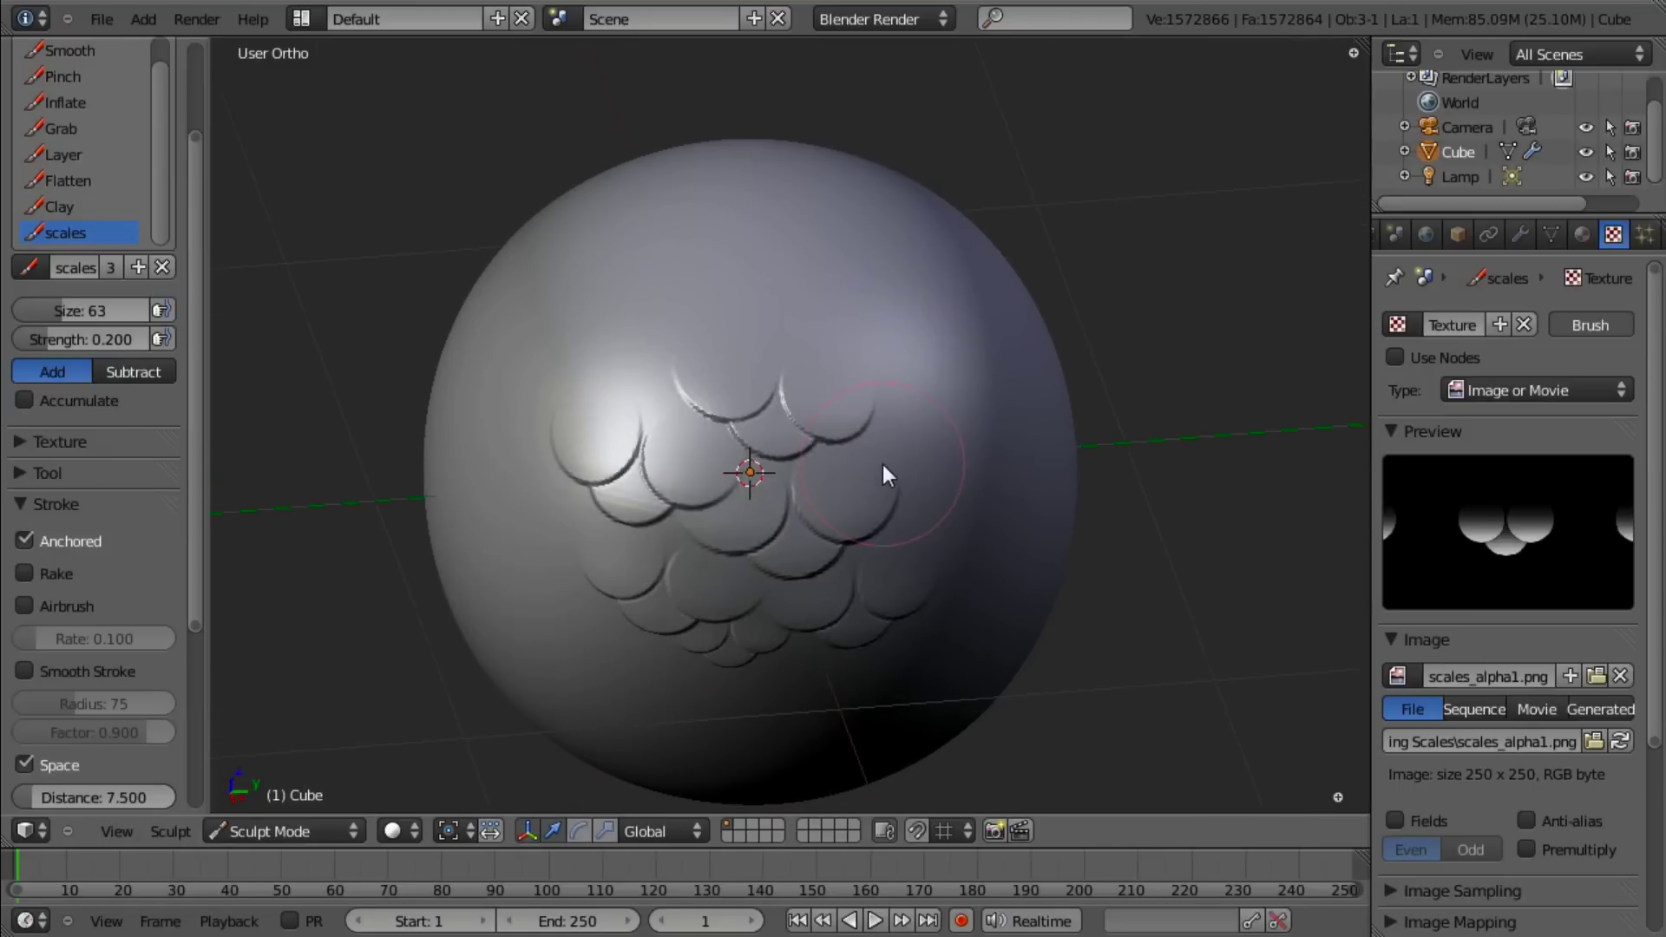
Step: Restamp the upper-left row and add a cluster of scales on the sphere's upper-left
{"action": "left_click_drag", "start_coordinate": [608, 361], "coordinate": [771, 373]}
{"action": "key", "text": "ctrl+z"}
{"action": "middle_click_drag", "start_coordinate": [755, 371], "coordinate": [720, 463]}
{"action": "mouse_move", "coordinate": [663, 406]}
{"action": "left_mouse_down"}
{"action": "mouse_move", "coordinate": [708, 413]}
{"action": "mouse_move", "coordinate": [765, 383]}
{"action": "mouse_move", "coordinate": [809, 452]}
{"action": "left_mouse_up"}
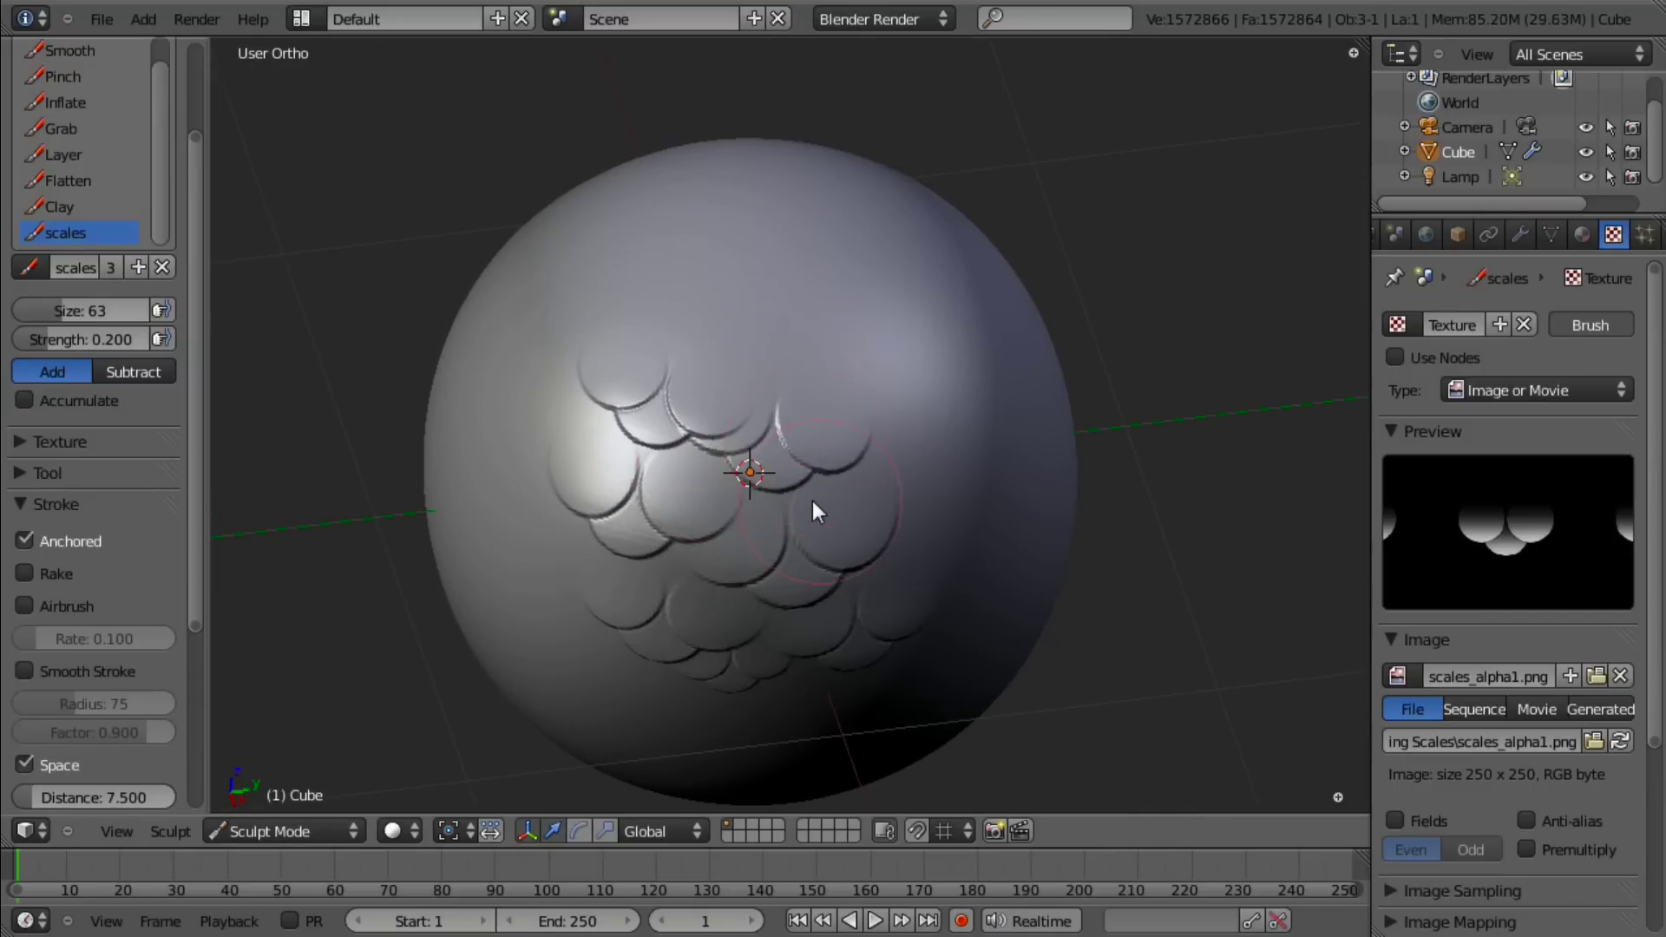
{"action": "mouse_move", "coordinate": [812, 502]}
{"action": "middle_mouse_down"}
{"action": "mouse_move", "coordinate": [627, 488]}
{"action": "mouse_move", "coordinate": [786, 528]}
{"action": "mouse_move", "coordinate": [700, 434]}
{"action": "middle_mouse_up"}
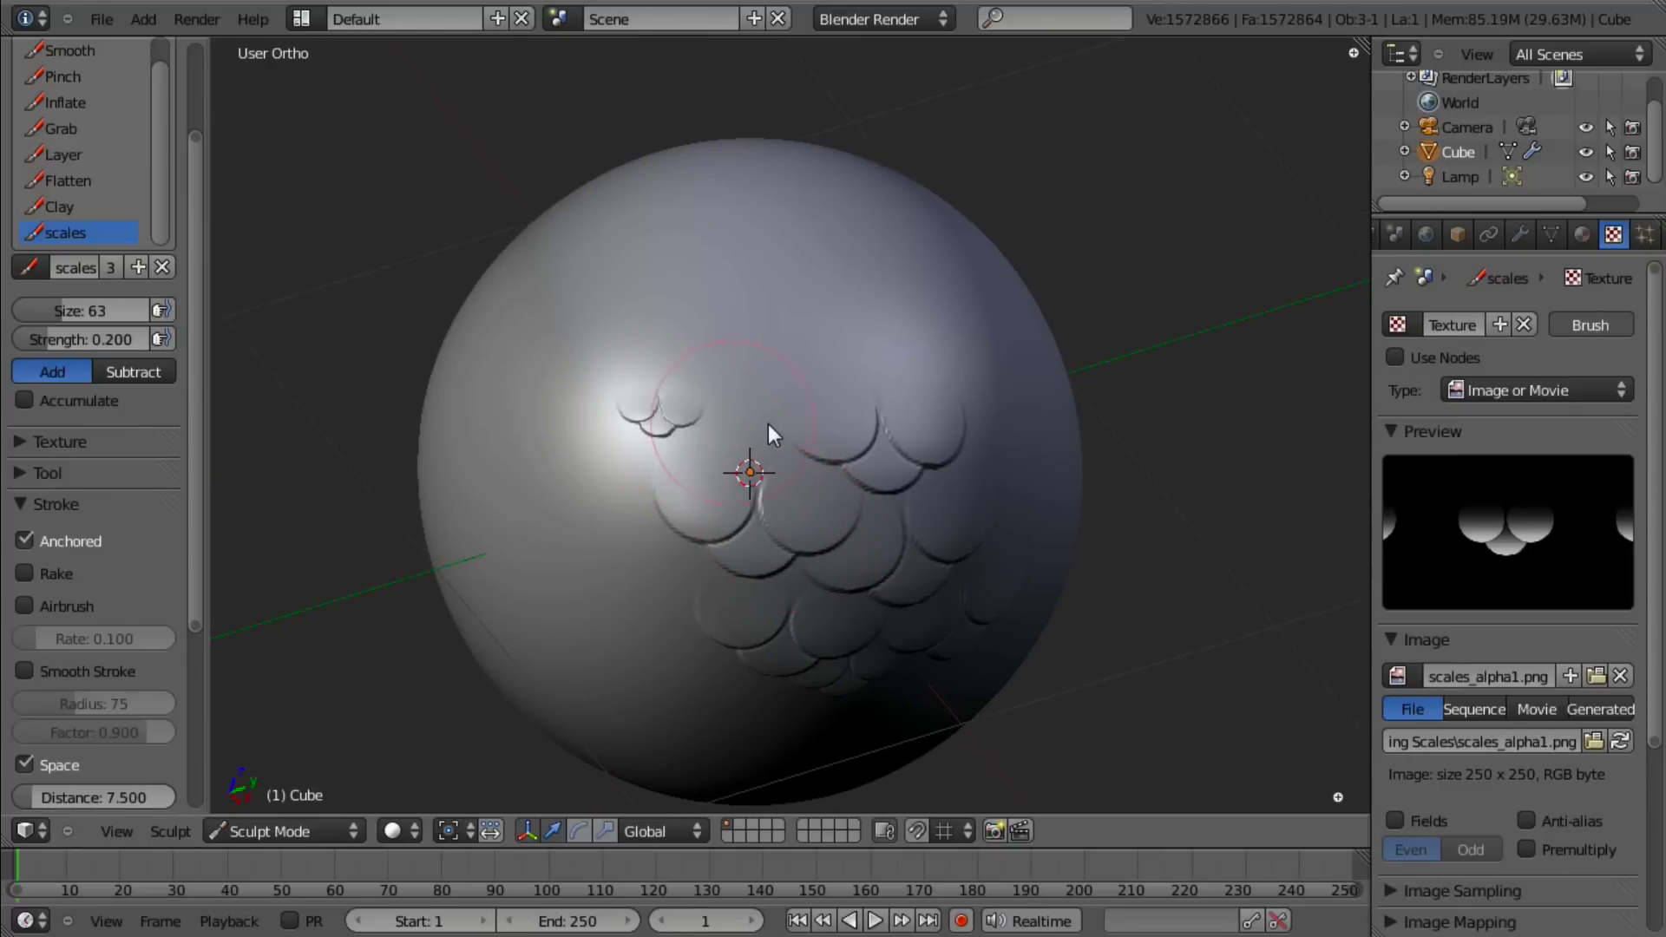
{"action": "mouse_move", "coordinate": [768, 423]}
{"action": "left_mouse_down"}
{"action": "mouse_move", "coordinate": [794, 404]}
{"action": "mouse_move", "coordinate": [809, 430]}
{"action": "mouse_move", "coordinate": [777, 470]}
{"action": "left_mouse_up"}
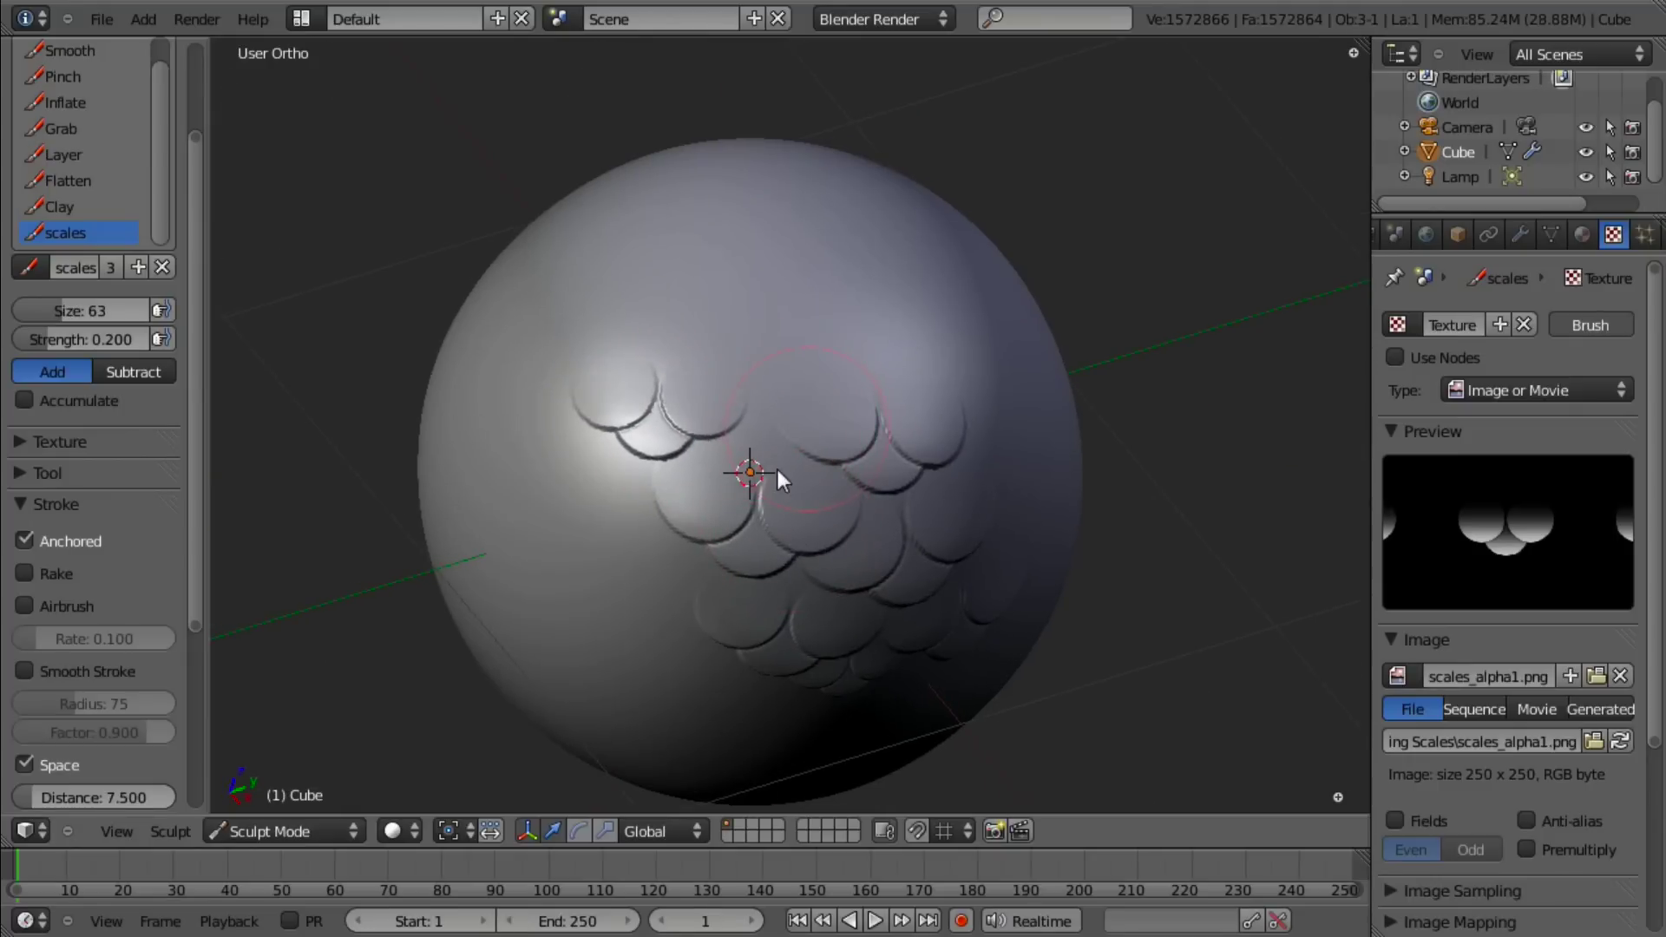
{"action": "left_click_drag", "start_coordinate": [632, 457], "coordinate": [842, 477]}
Step: Stamp new scales on the still-smooth side, then switch to the alpha image in Photoshop
{"action": "scroll", "coordinate": [861, 506], "scroll_direction": "down", "scroll_amount": 3}
{"action": "middle_click_drag", "start_coordinate": [865, 519], "coordinate": [814, 521]}
{"action": "scroll", "coordinate": [809, 512], "scroll_direction": "up", "scroll_amount": 3}
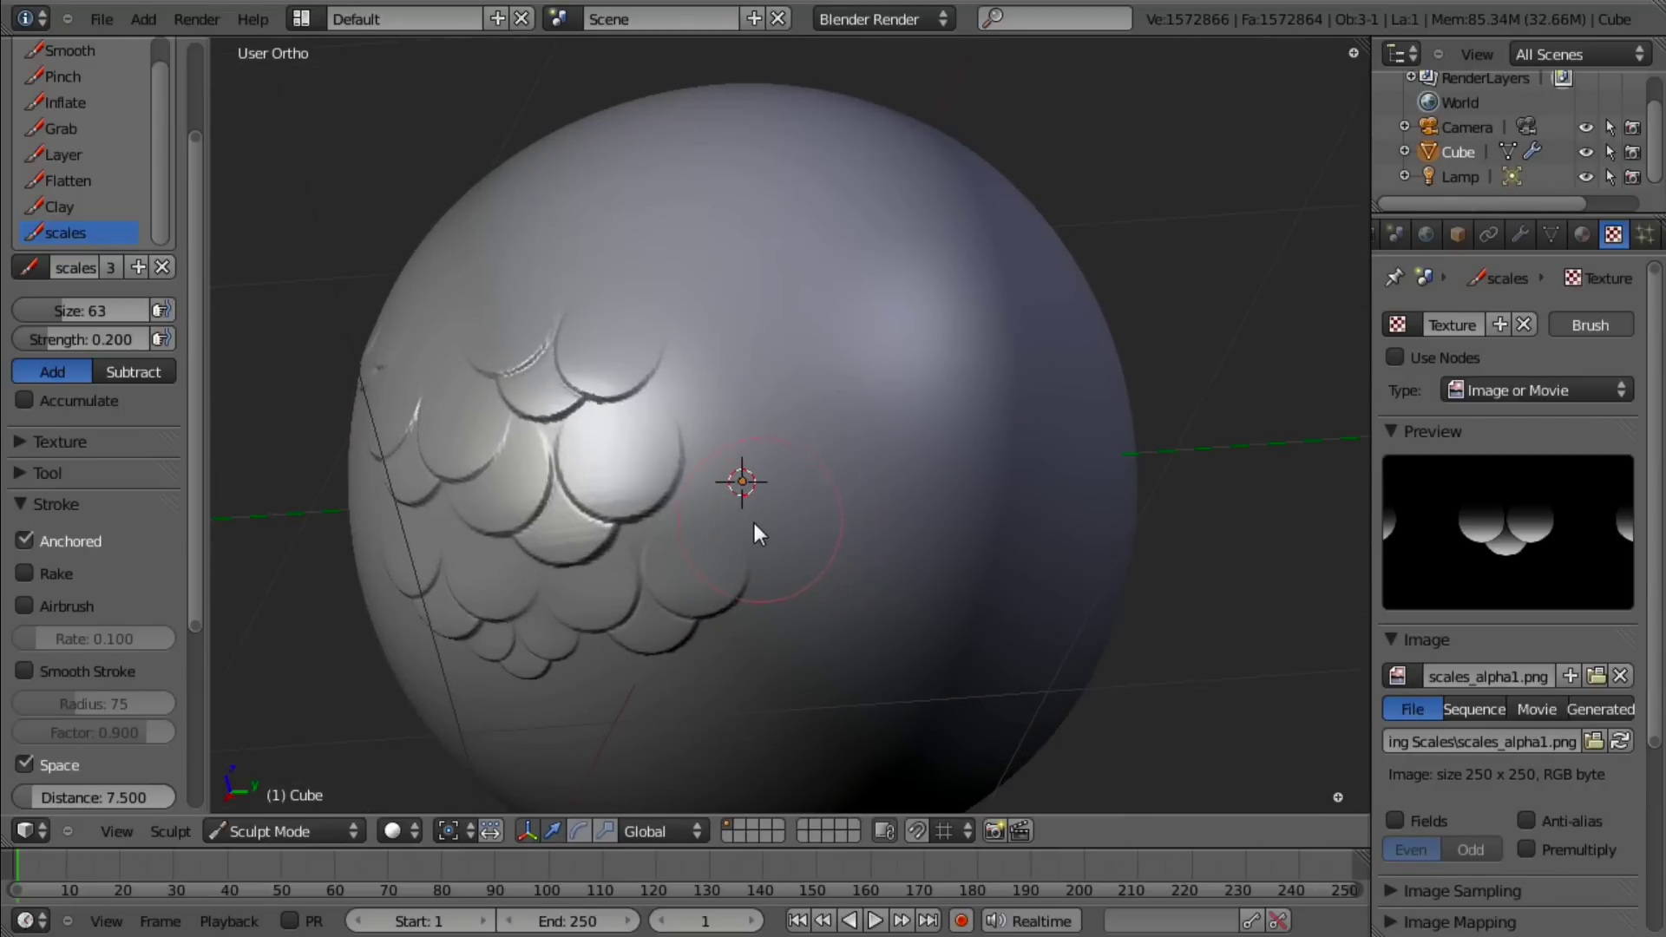
{"action": "left_click_drag", "start_coordinate": [734, 508], "coordinate": [824, 514]}
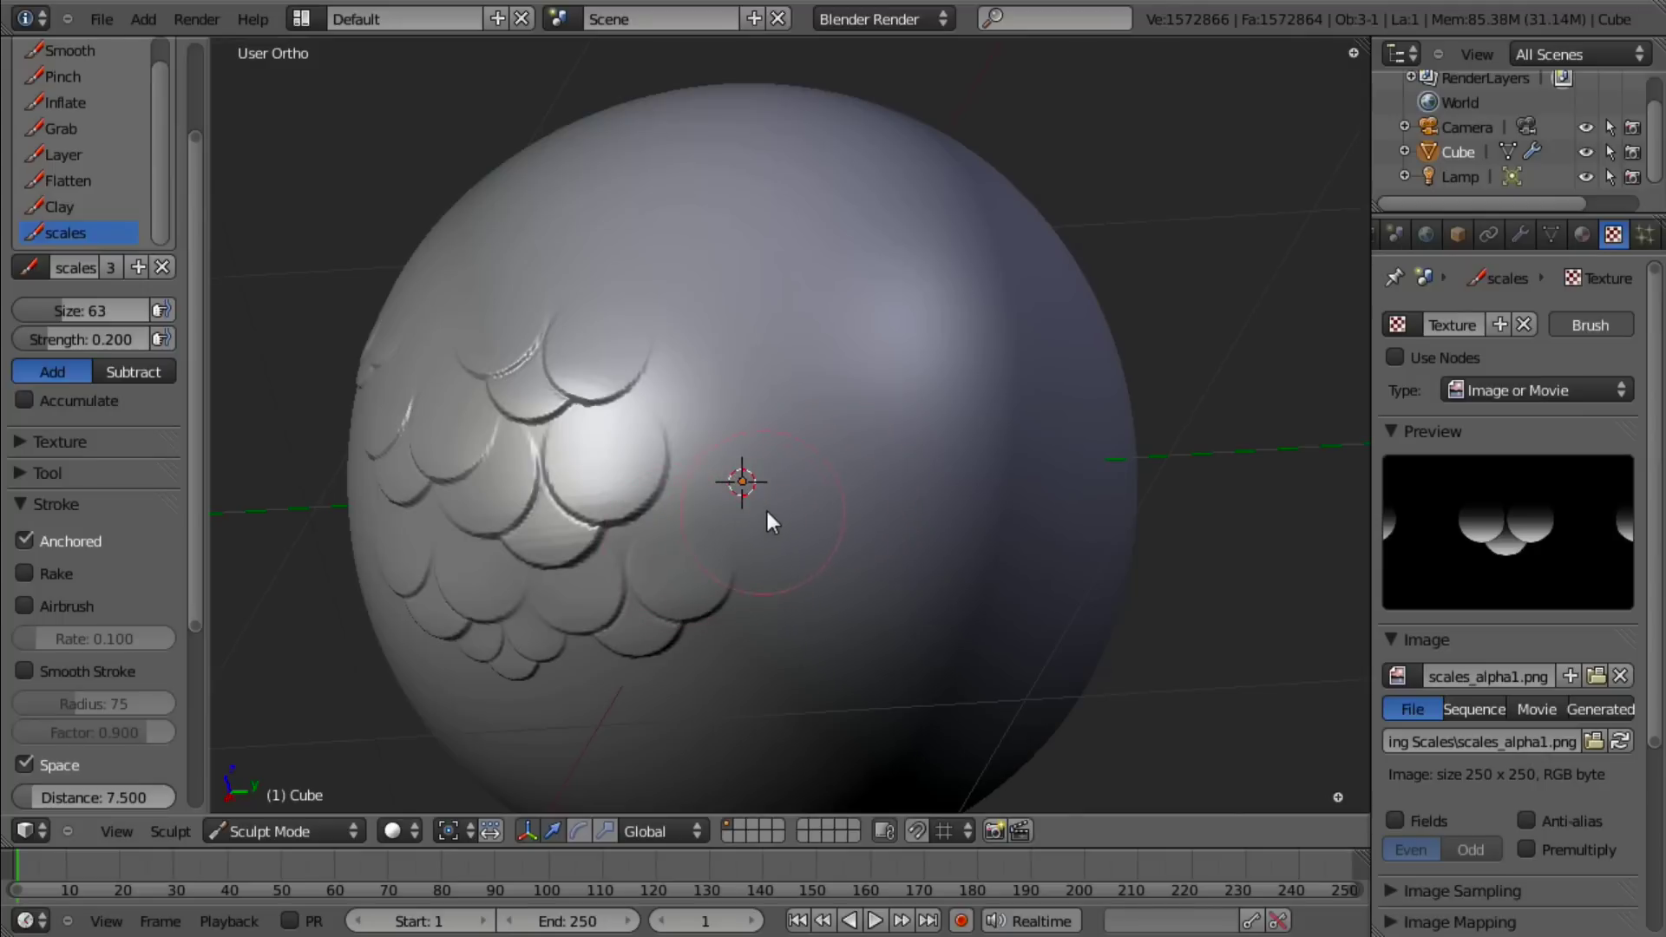
{"action": "scroll", "coordinate": [737, 523], "scroll_direction": "down", "scroll_amount": 2}
{"action": "key", "text": "alt+Tab"}
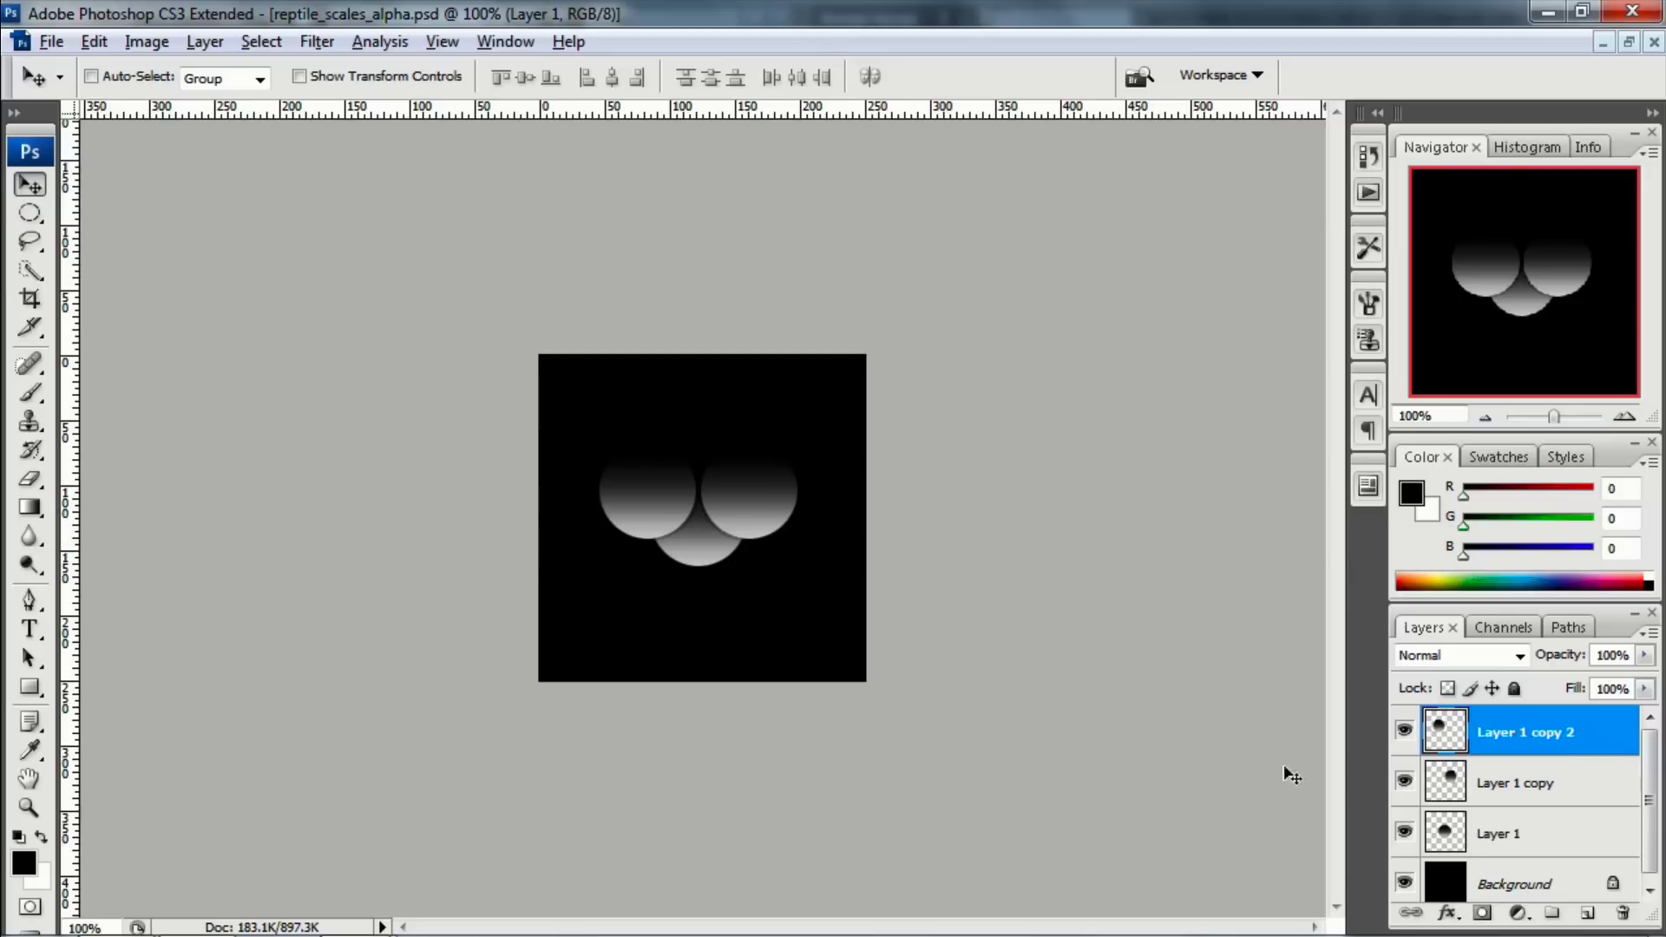
Step: Merge the scale copies down into Layer 1 and open Liquify with the preview at 200%
{"action": "key", "text": "ctrl+e"}
{"action": "key", "text": "ctrl+e"}
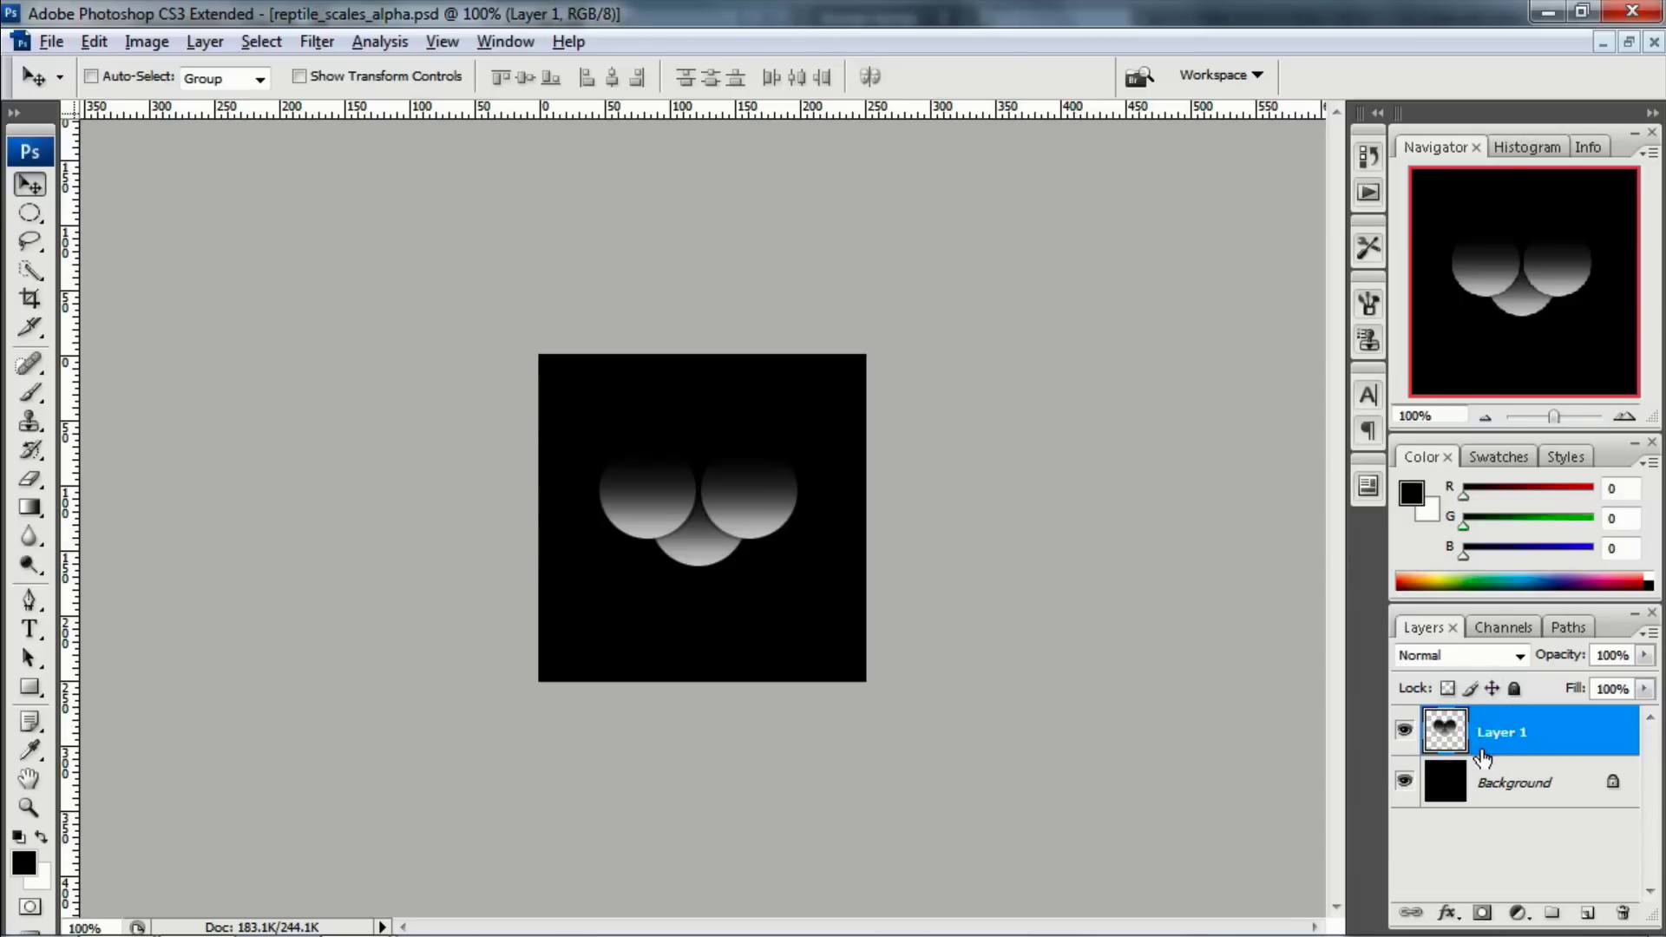
{"action": "left_click", "coordinate": [317, 43]}
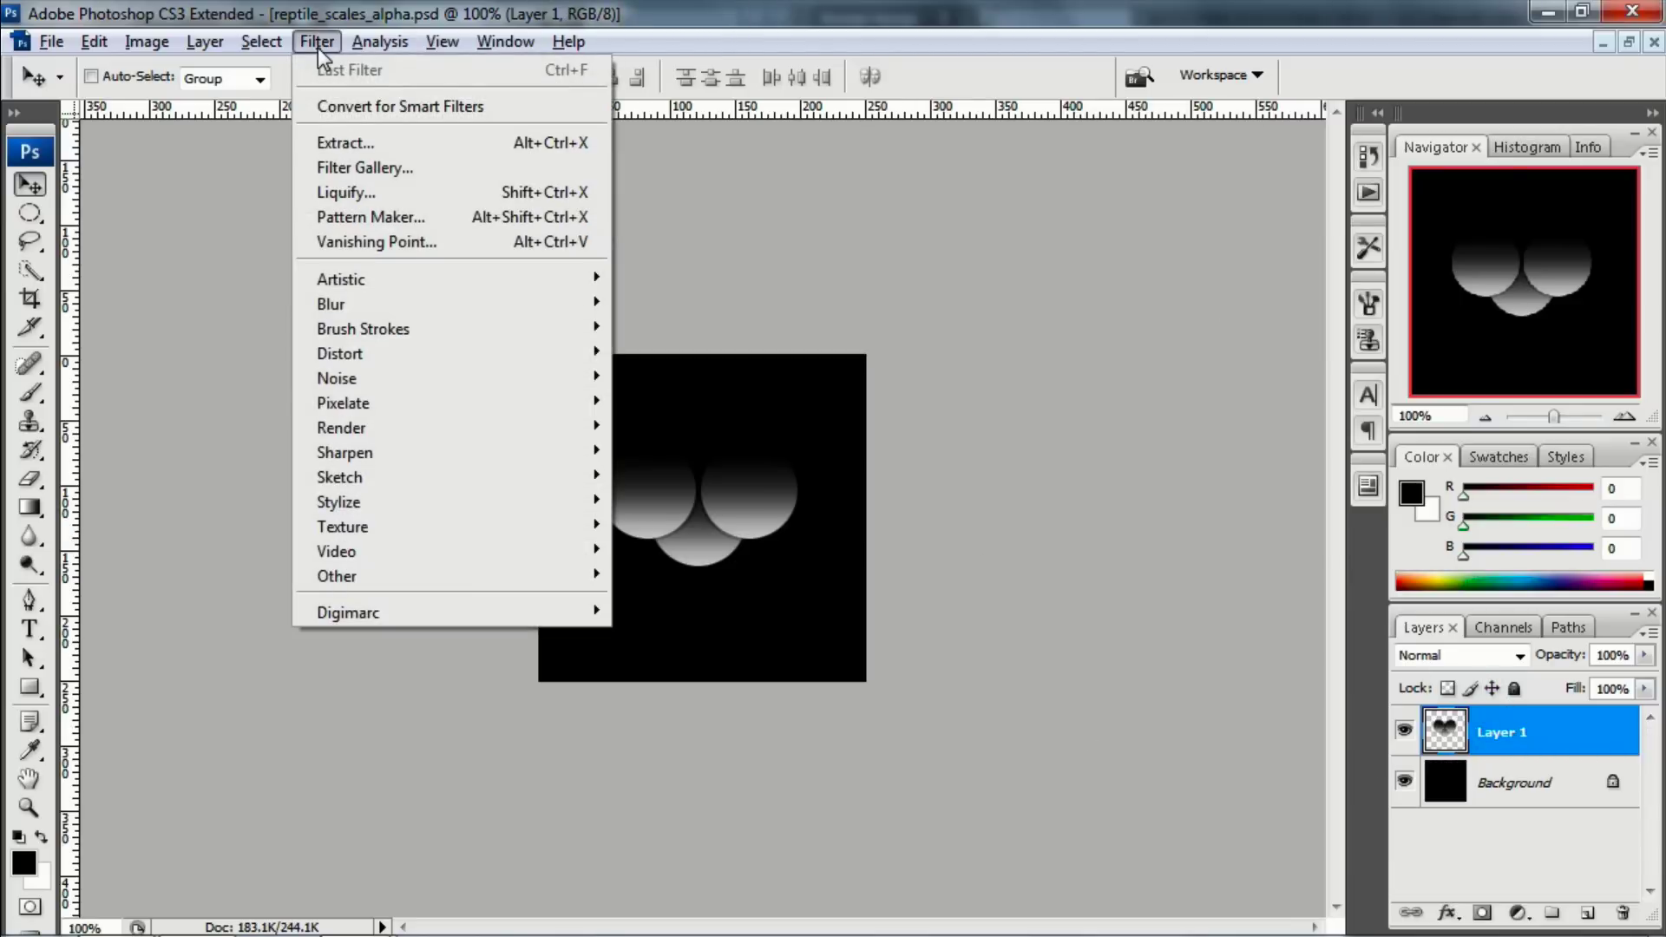
{"action": "left_click", "coordinate": [370, 198]}
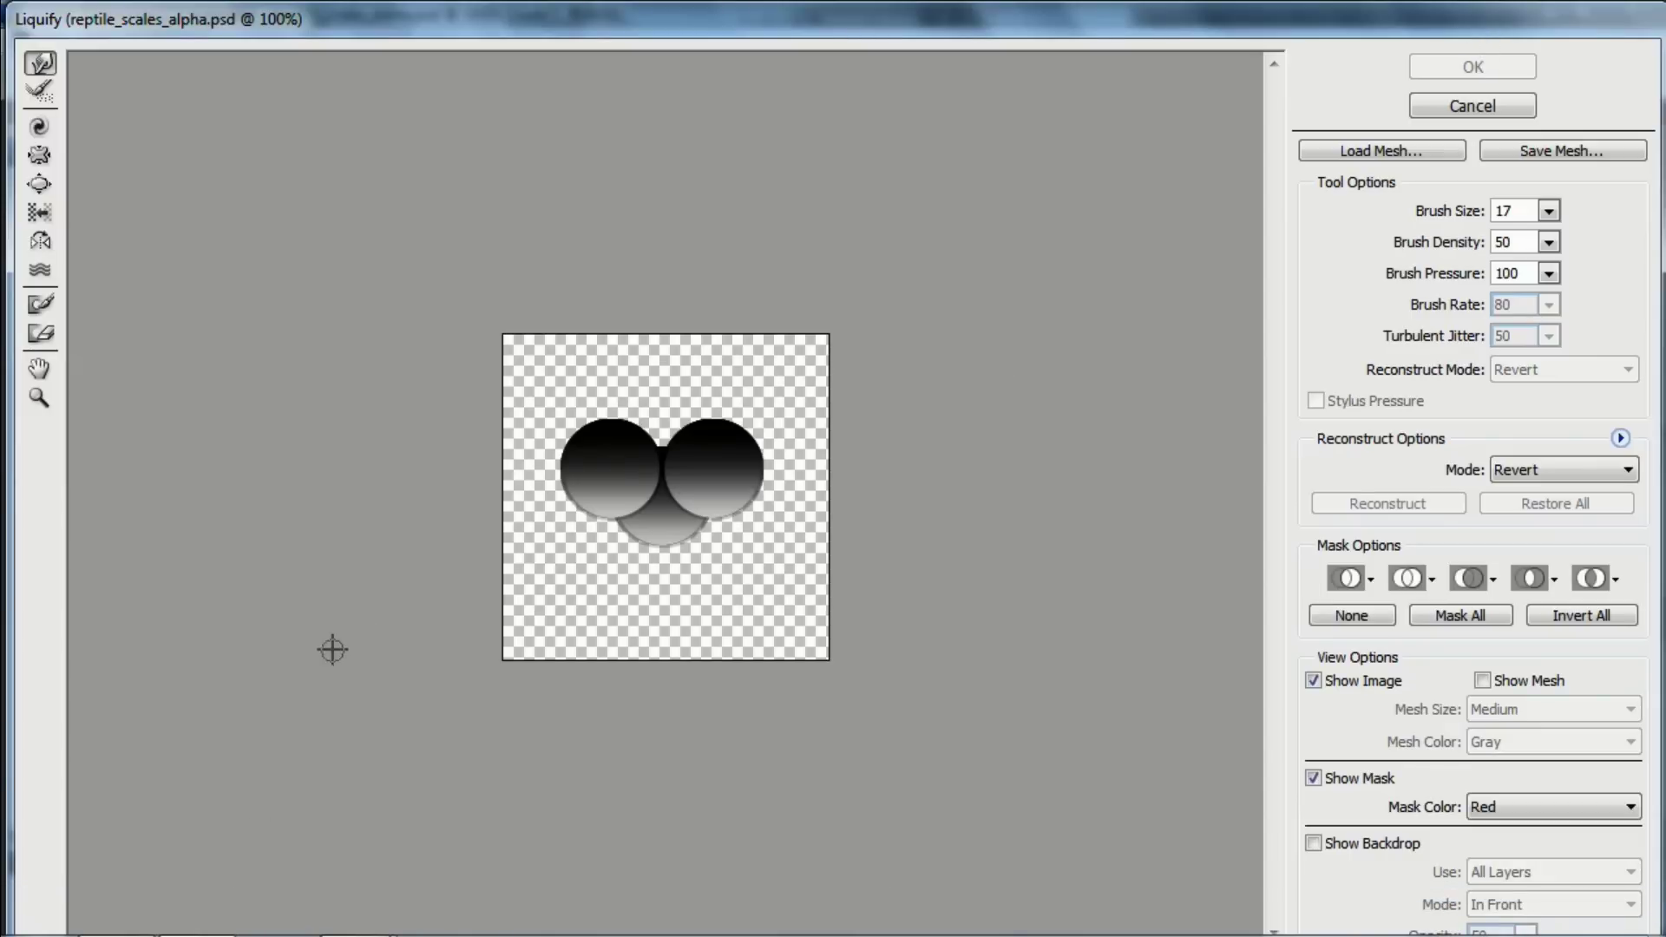
{"action": "key", "text": "ctrl+space"}
{"action": "left_click", "coordinate": [350, 650], "text": "ctrl+alt"}
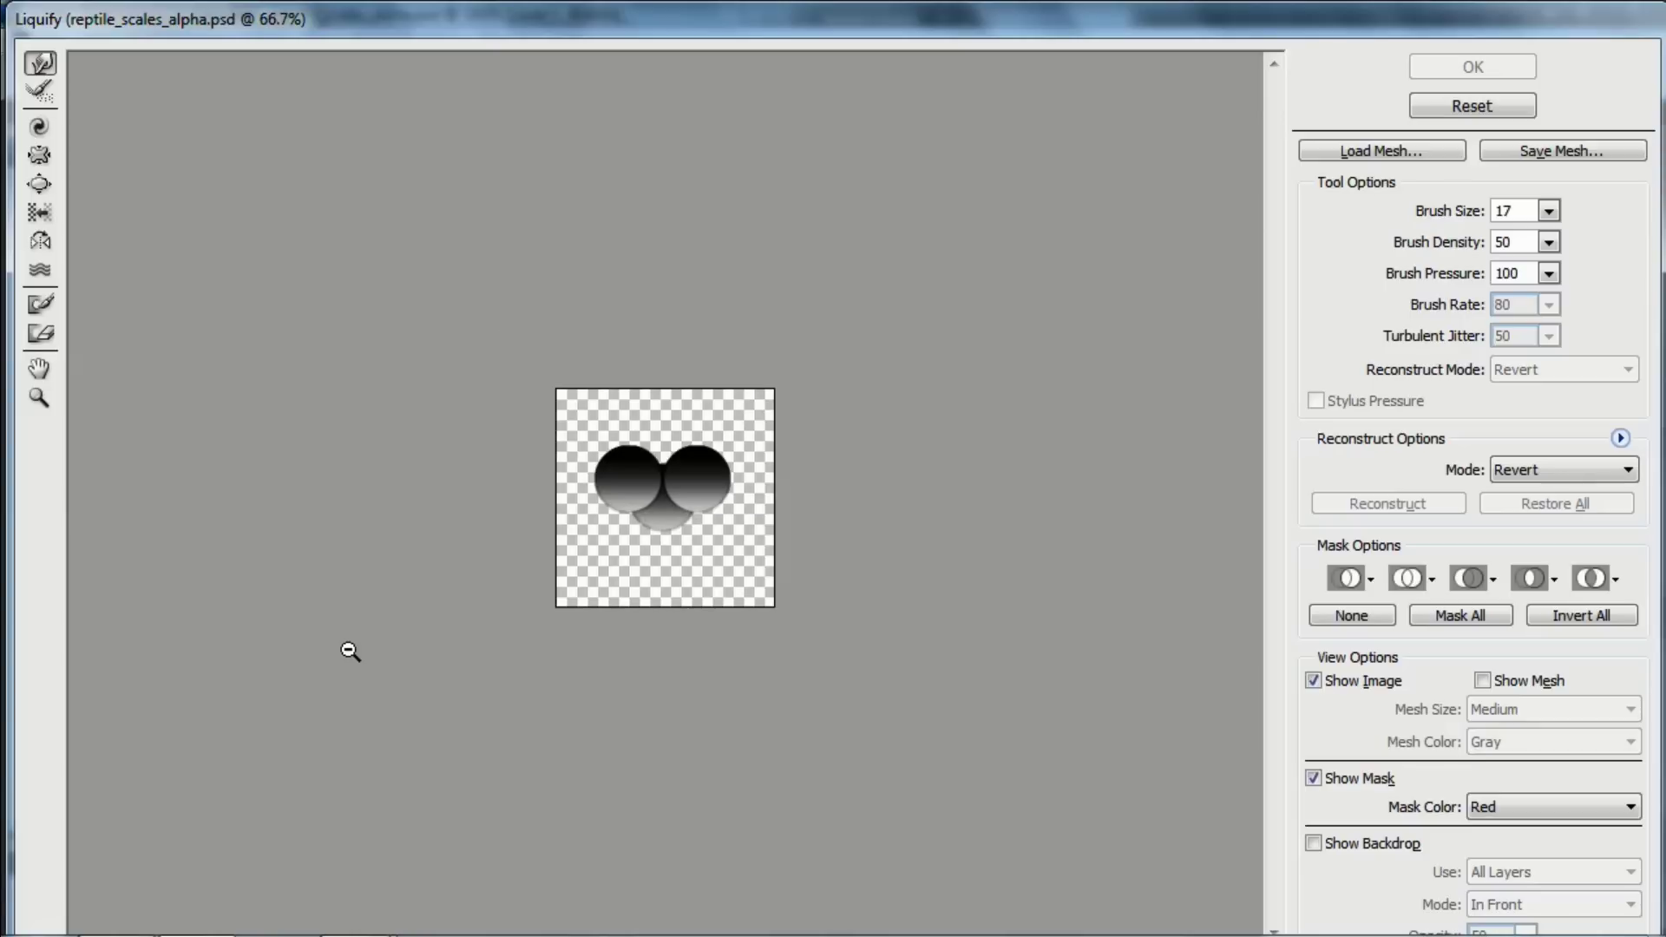
{"action": "left_click", "coordinate": [514, 467], "text": "ctrl"}
{"action": "left_click", "coordinate": [432, 388], "text": "ctrl"}
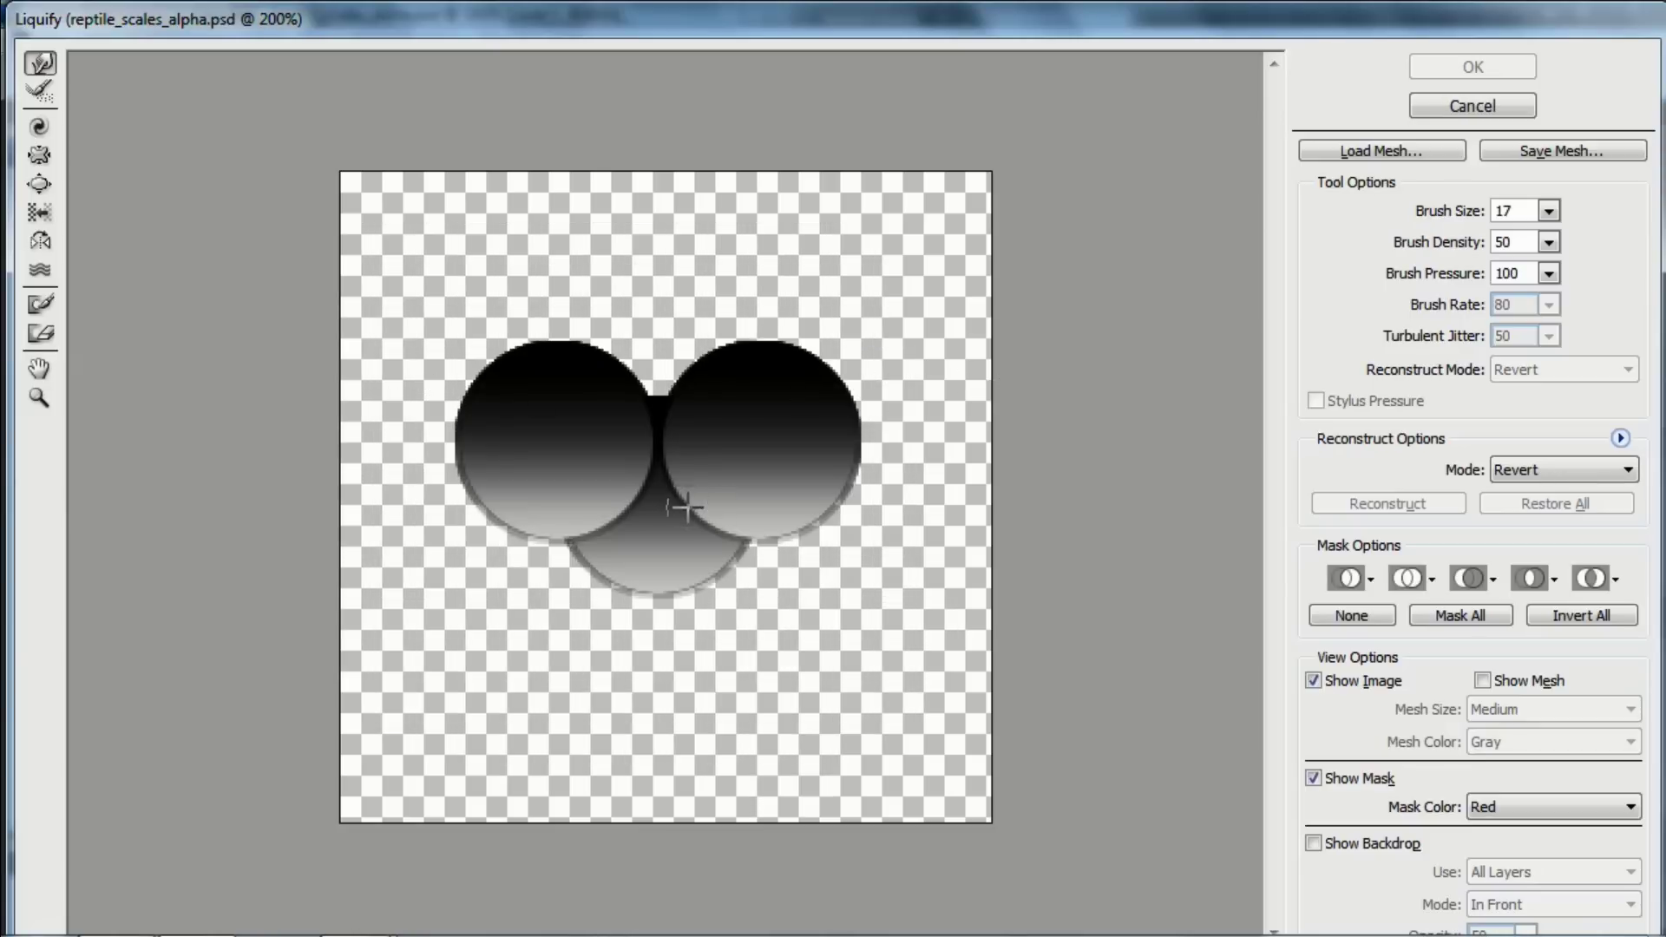
Step: With a size 73 warp brush, push the three circles' edges into pointed, tapered scale shapes
{"action": "left_click_drag", "start_coordinate": [710, 497], "coordinate": [704, 479]}
{"action": "key", "text": "ctrl+z"}
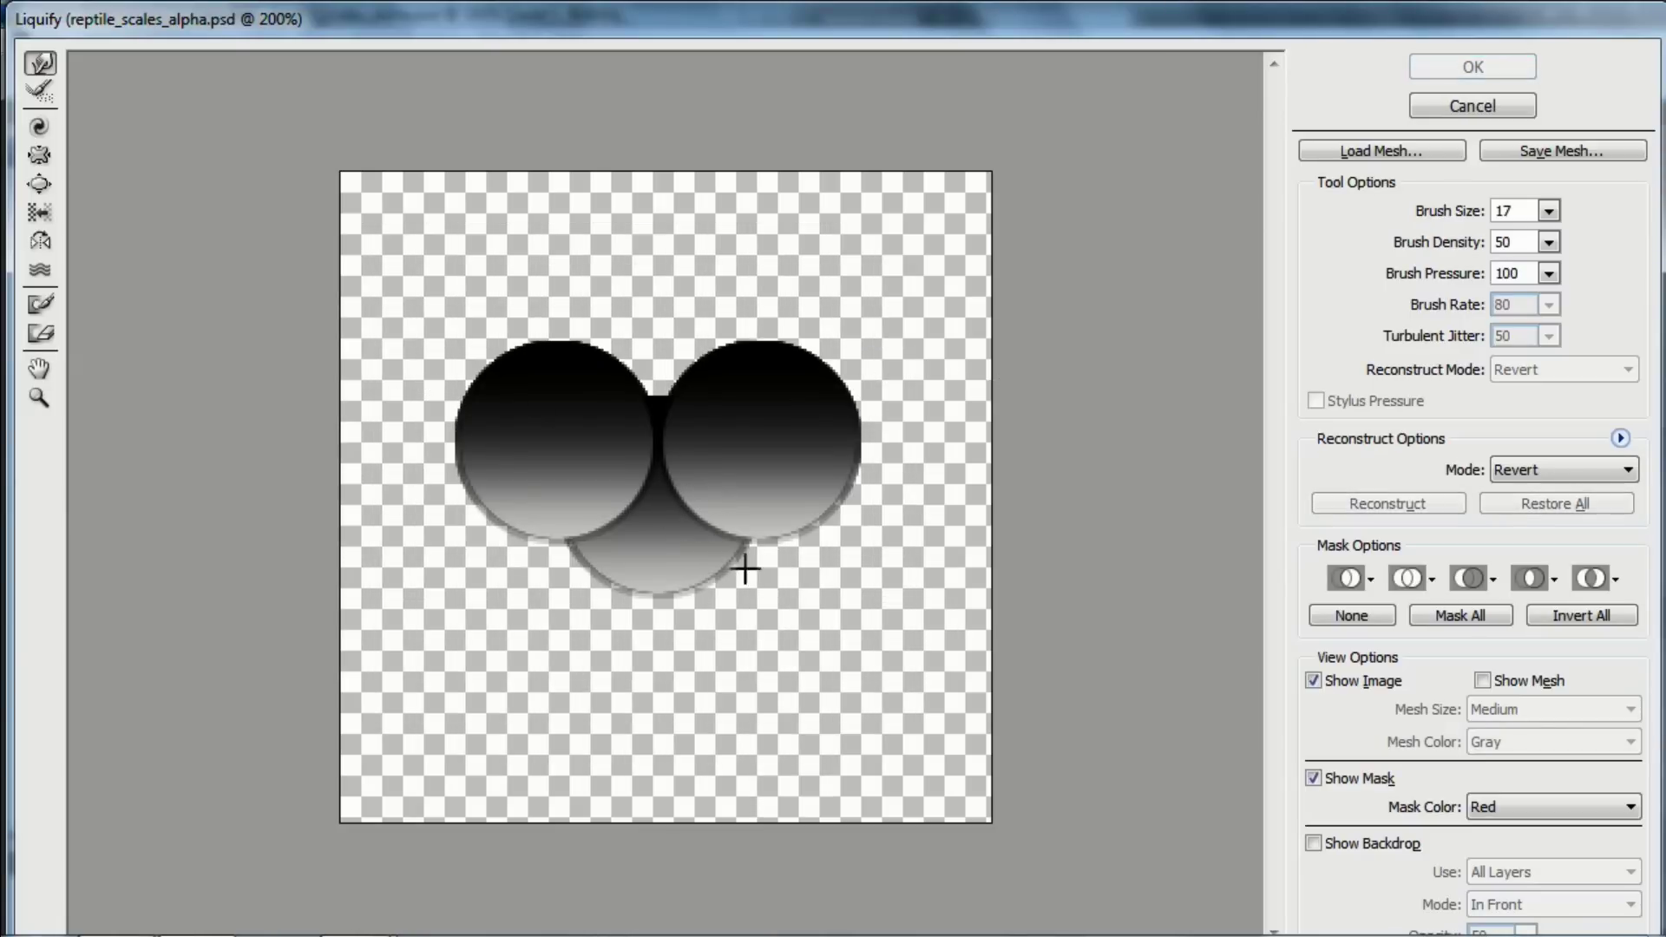
{"action": "left_click_drag", "start_coordinate": [1434, 222], "coordinate": [1441, 219]}
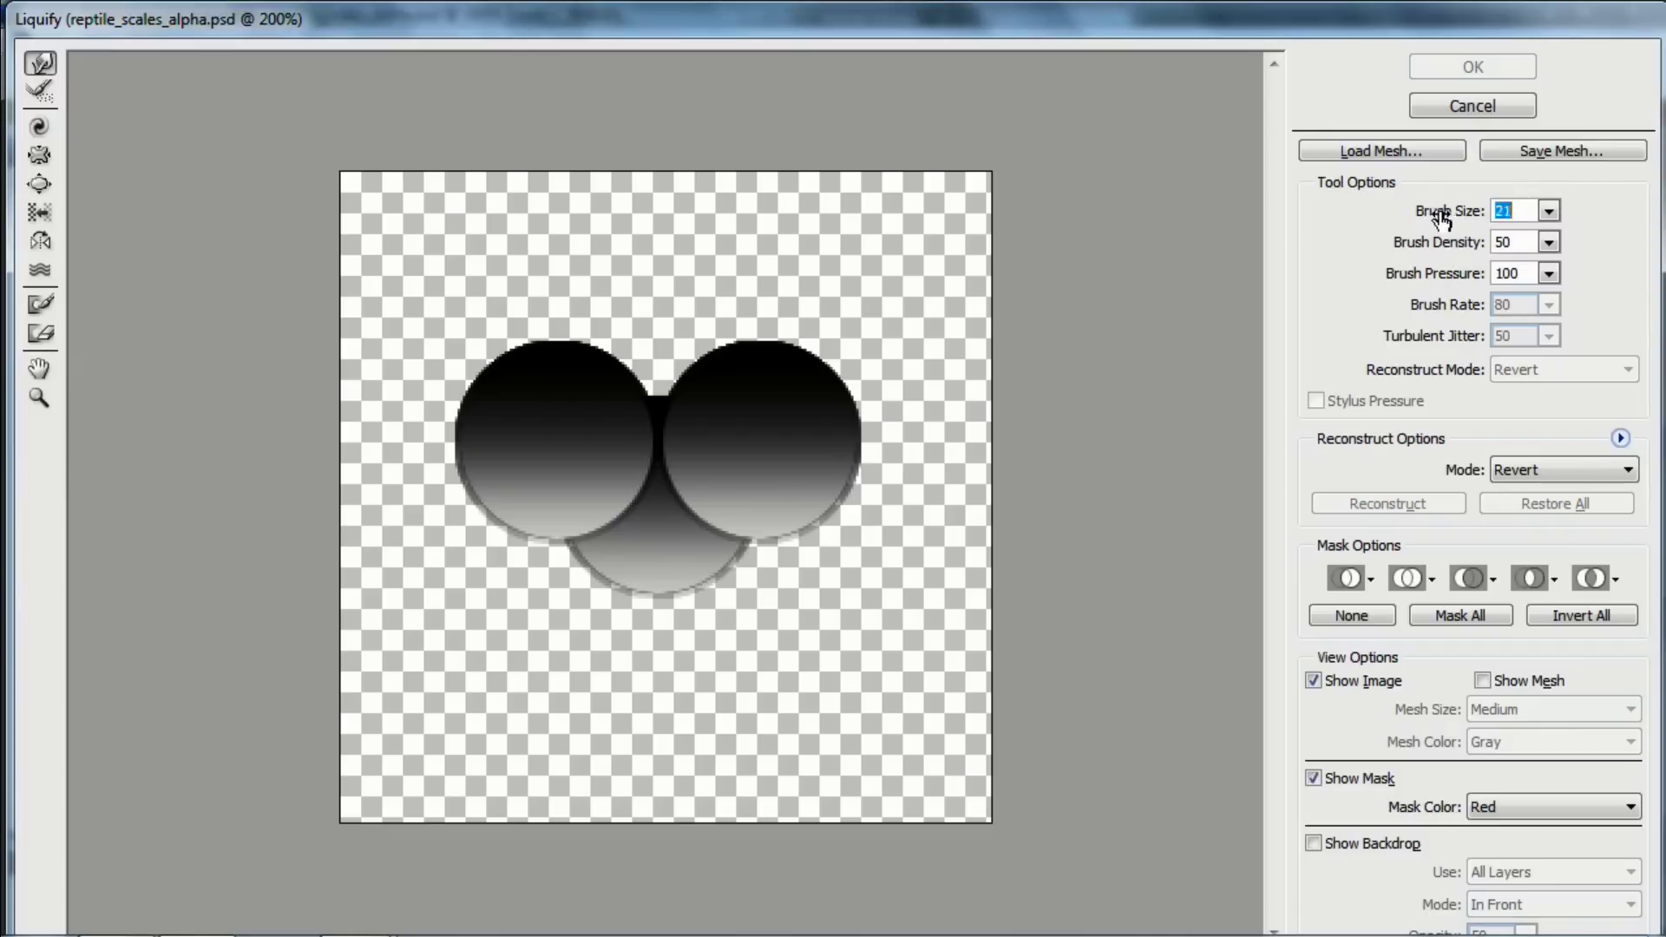
{"action": "left_click", "coordinate": [668, 510]}
{"action": "left_click_drag", "start_coordinate": [668, 512], "coordinate": [667, 503]}
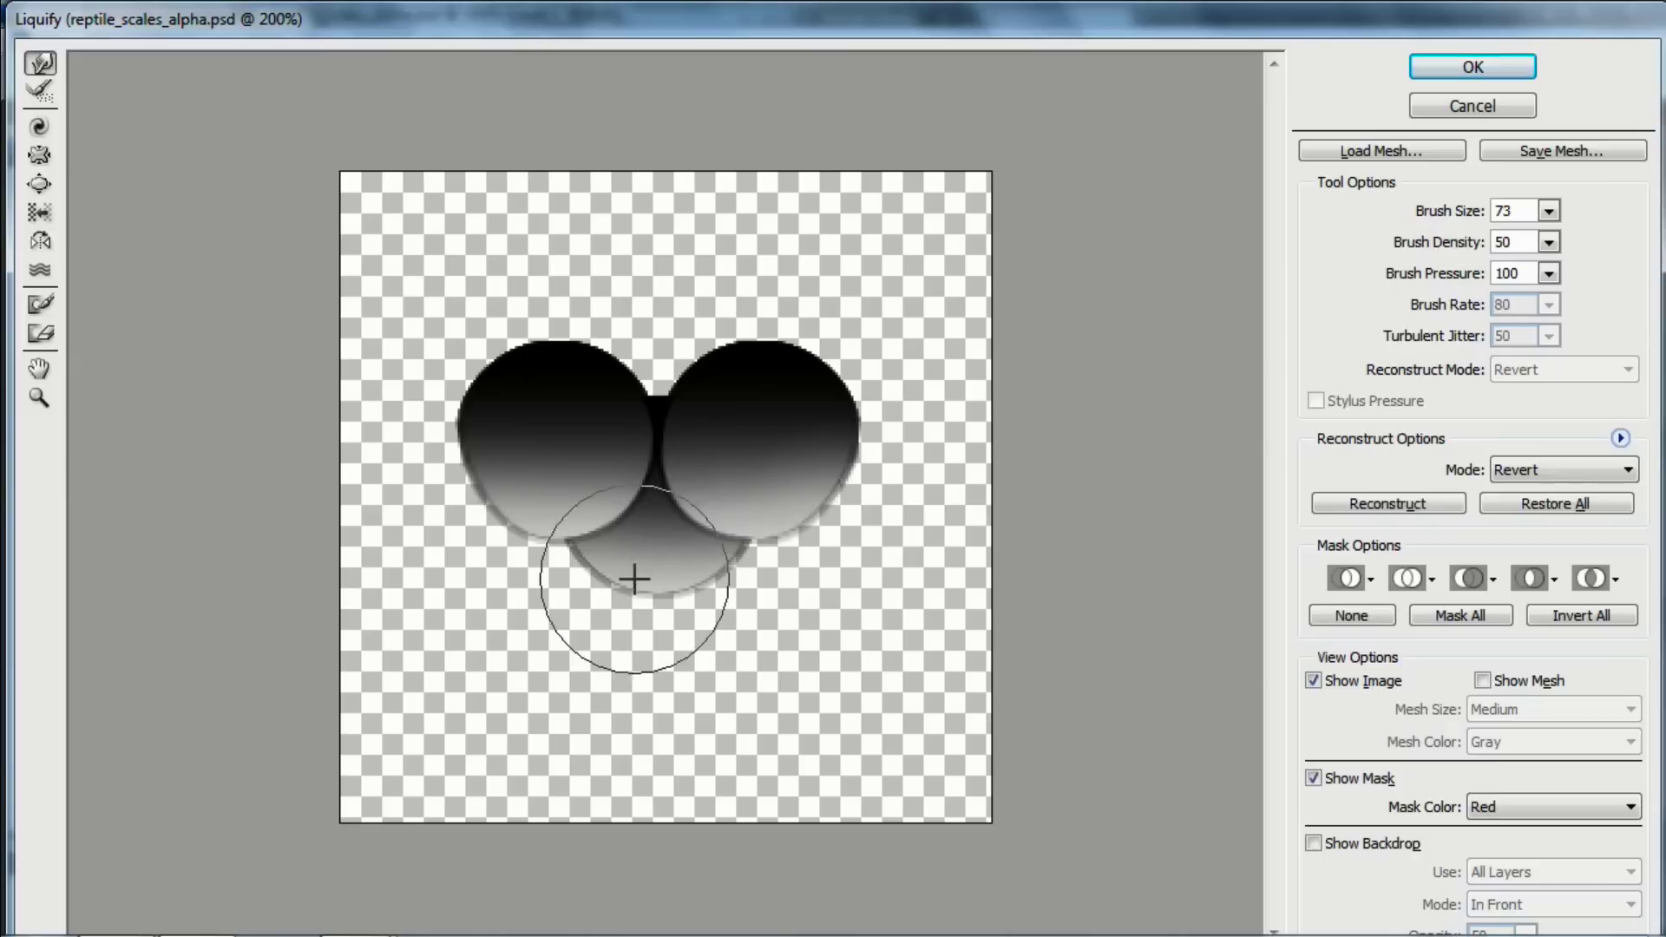
{"action": "mouse_move", "coordinate": [636, 579]}
{"action": "left_mouse_down"}
{"action": "mouse_move", "coordinate": [726, 558]}
{"action": "mouse_move", "coordinate": [673, 622]}
{"action": "mouse_move", "coordinate": [648, 586]}
{"action": "left_mouse_up"}
{"action": "left_click_drag", "start_coordinate": [474, 419], "coordinate": [483, 421]}
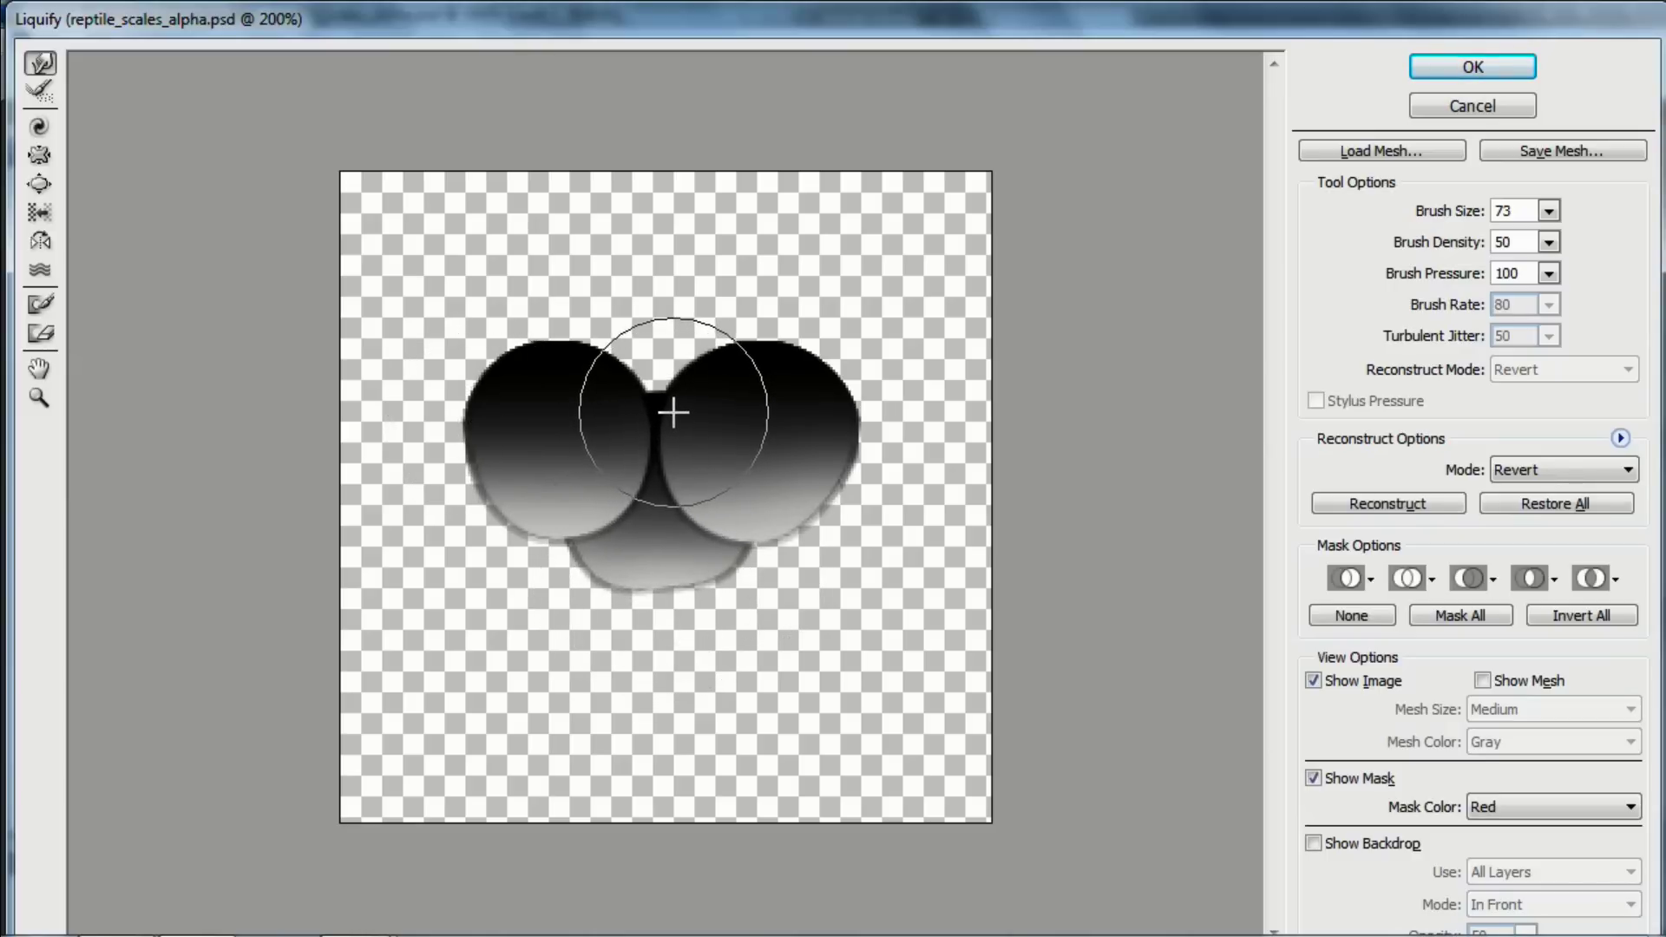
{"action": "mouse_move", "coordinate": [680, 502]}
{"action": "left_mouse_down"}
{"action": "mouse_move", "coordinate": [611, 512]}
{"action": "mouse_move", "coordinate": [558, 484]}
{"action": "mouse_move", "coordinate": [596, 588]}
{"action": "mouse_move", "coordinate": [546, 521]}
{"action": "mouse_move", "coordinate": [536, 532]}
{"action": "mouse_move", "coordinate": [677, 584]}
{"action": "mouse_move", "coordinate": [662, 587]}
{"action": "mouse_move", "coordinate": [671, 569]}
{"action": "mouse_move", "coordinate": [728, 578]}
{"action": "mouse_move", "coordinate": [877, 450]}
{"action": "mouse_move", "coordinate": [863, 431]}
{"action": "mouse_move", "coordinate": [807, 518]}
{"action": "mouse_move", "coordinate": [810, 547]}
{"action": "mouse_move", "coordinate": [787, 541]}
{"action": "left_mouse_up"}
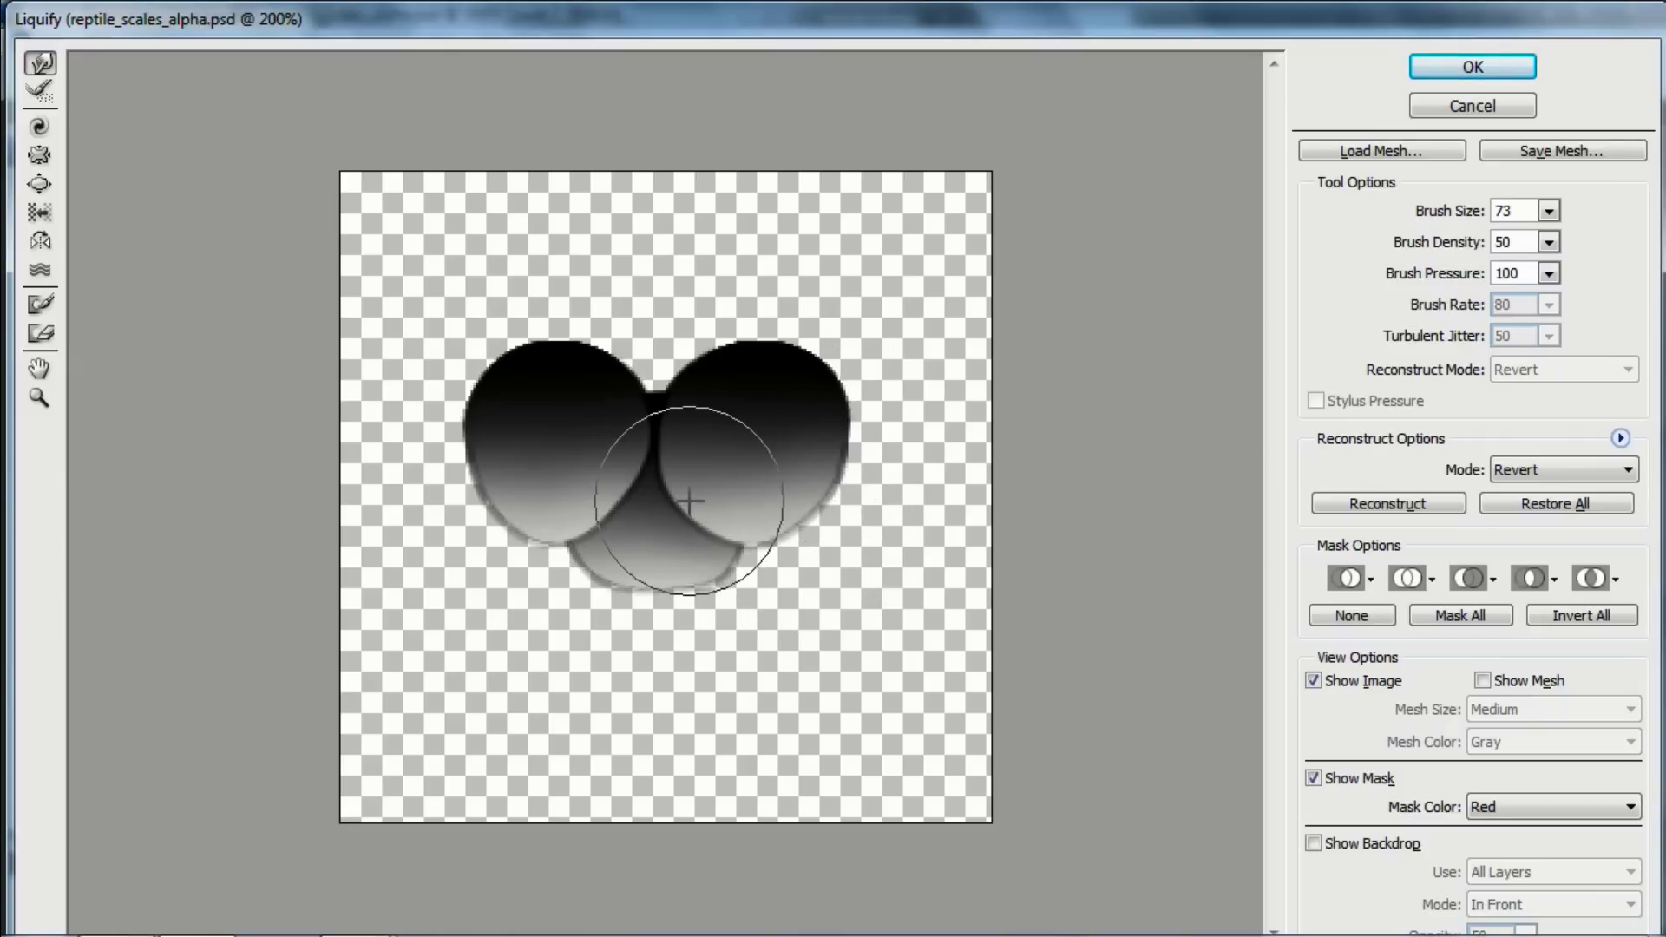
{"action": "mouse_move", "coordinate": [688, 483]}
{"action": "left_mouse_down"}
{"action": "mouse_move", "coordinate": [703, 509]}
{"action": "mouse_move", "coordinate": [675, 508]}
{"action": "mouse_move", "coordinate": [685, 499]}
{"action": "mouse_move", "coordinate": [658, 588]}
{"action": "mouse_move", "coordinate": [773, 577]}
{"action": "mouse_move", "coordinate": [584, 558]}
{"action": "mouse_move", "coordinate": [510, 491]}
{"action": "mouse_move", "coordinate": [546, 554]}
{"action": "left_mouse_up"}
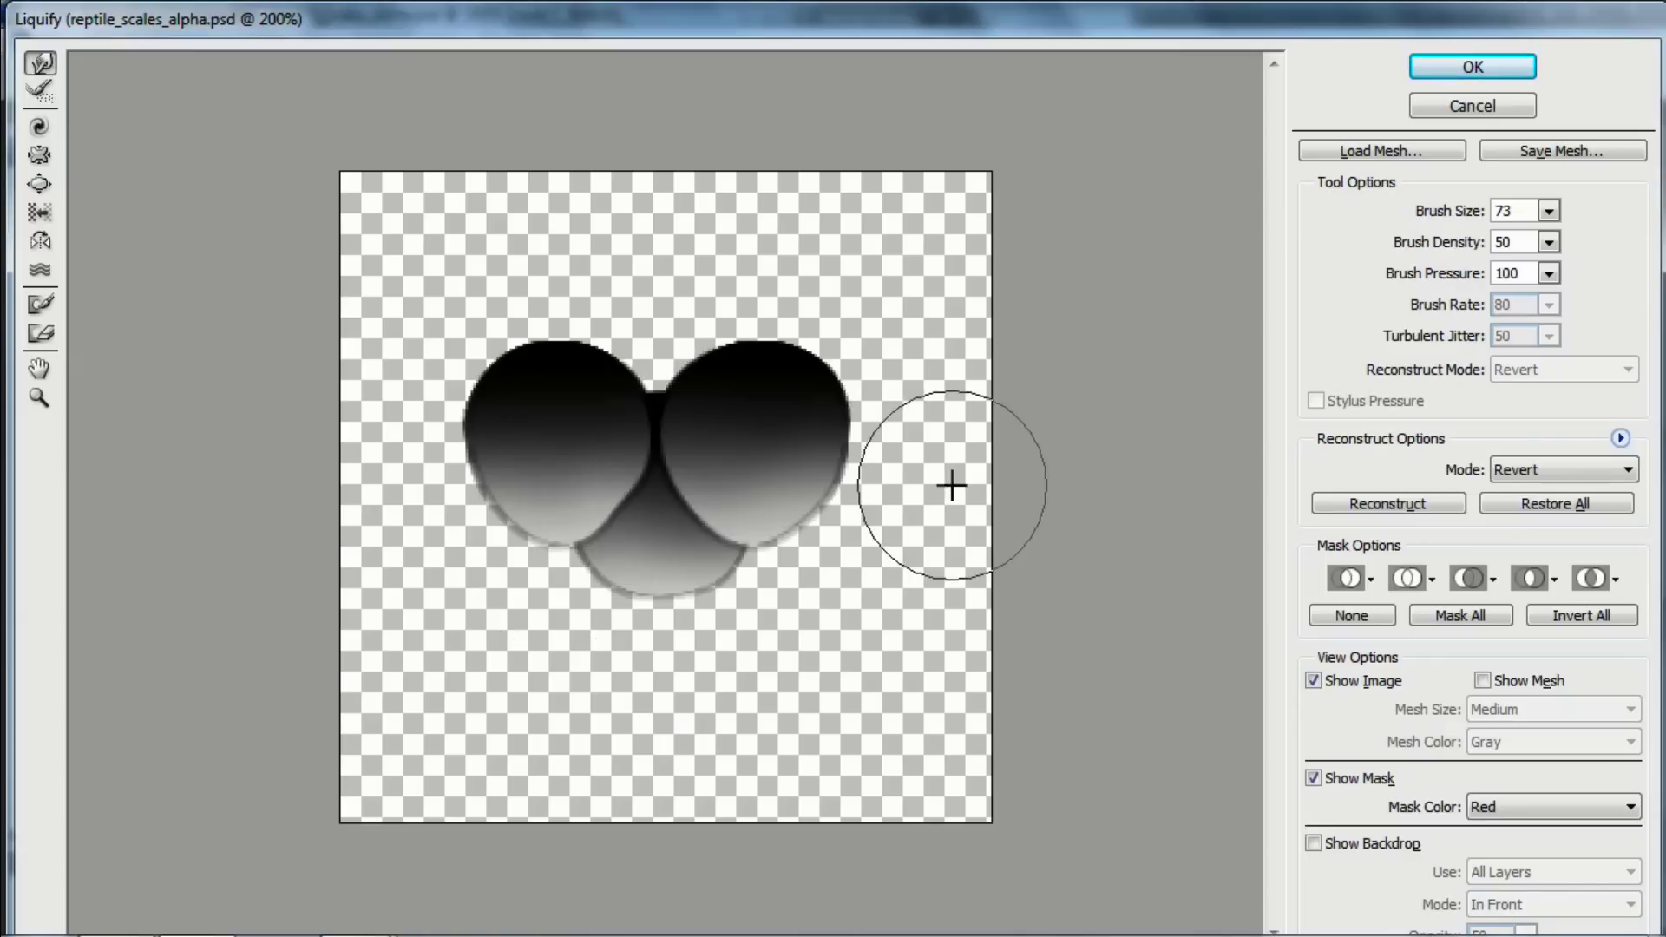
{"action": "left_click_drag", "start_coordinate": [731, 592], "coordinate": [659, 607]}
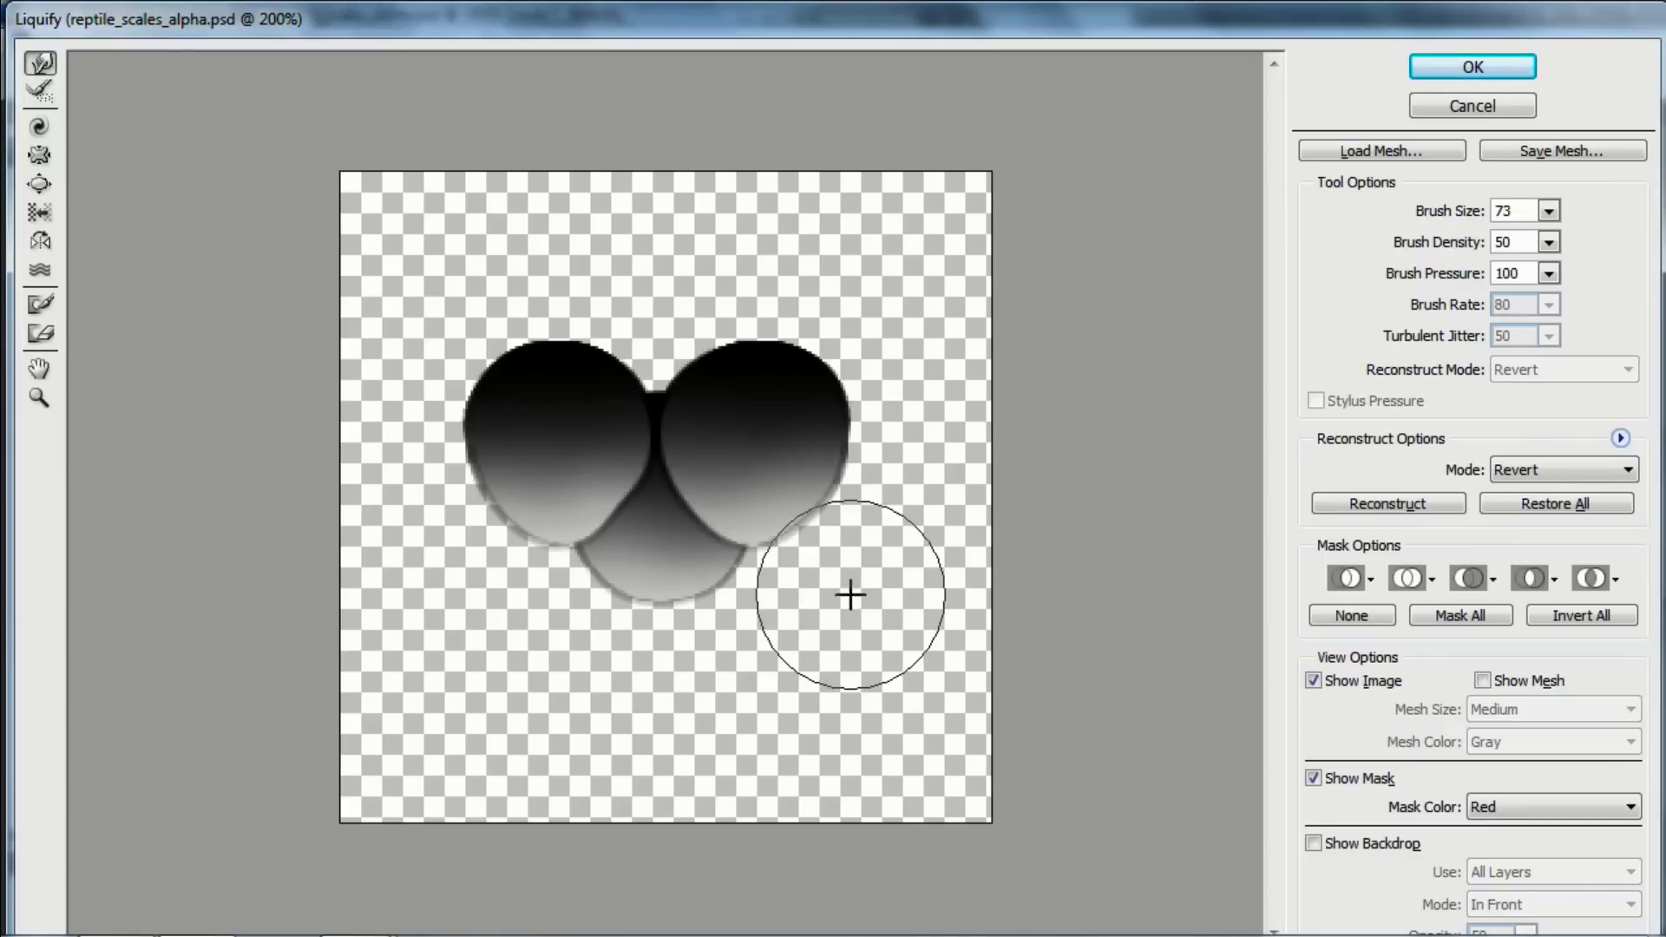
Step: Apply the Liquify warp, then pick the Dodge Tool with a 20 px brush
{"action": "left_click", "coordinate": [1473, 67]}
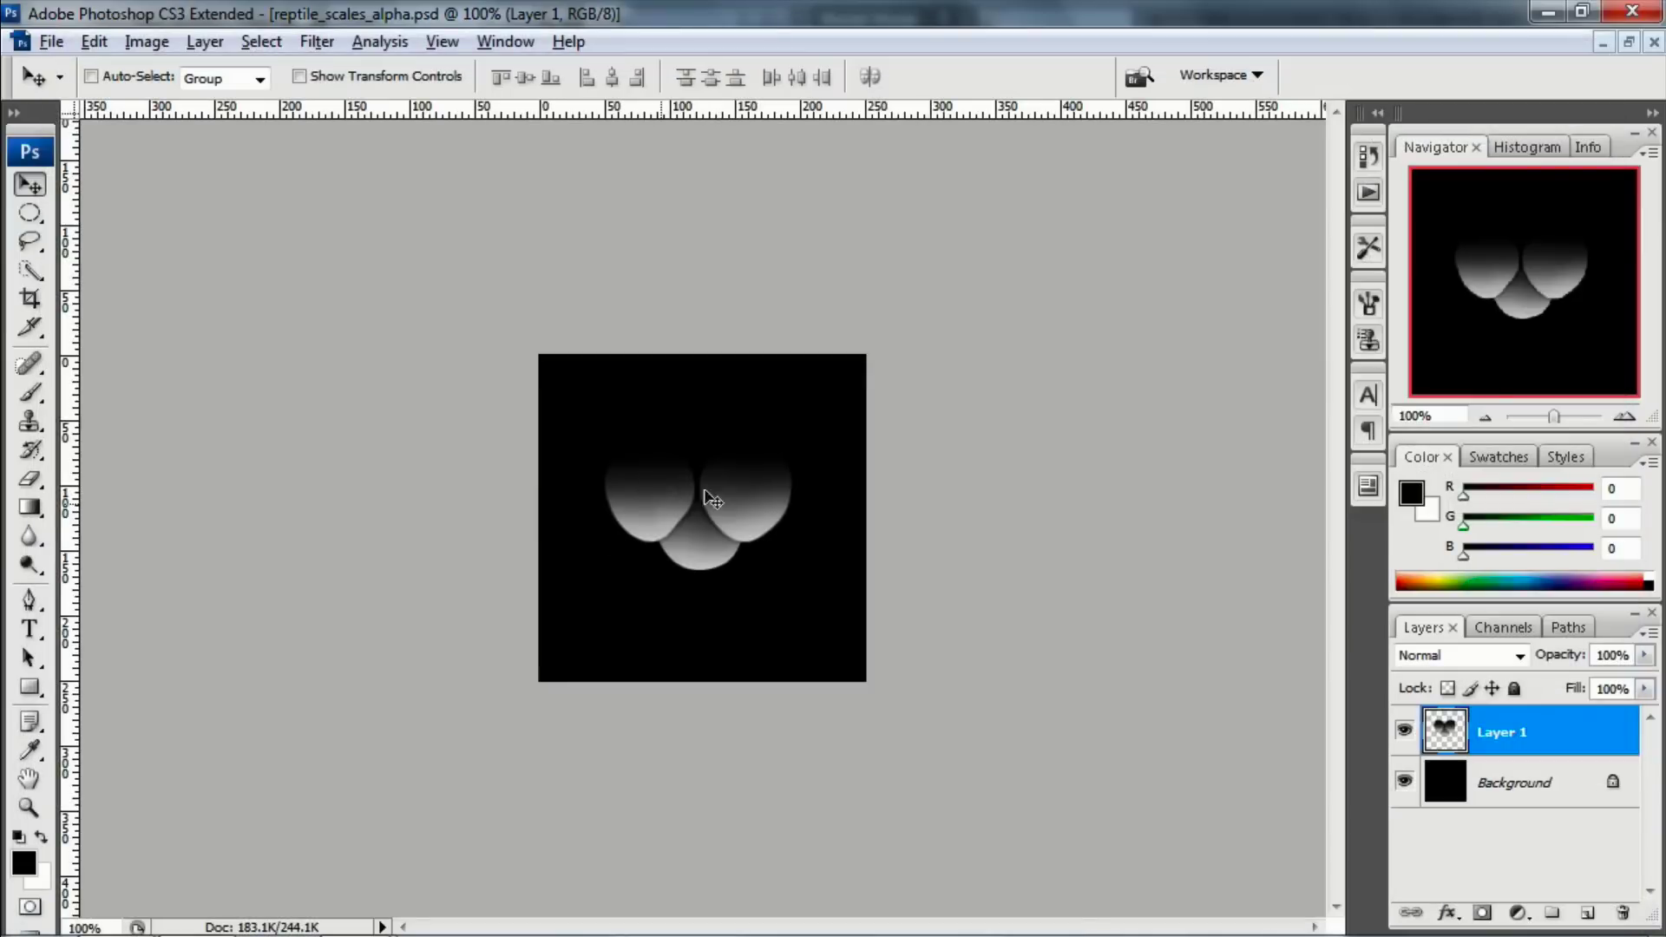
{"action": "scroll", "coordinate": [720, 547], "scroll_direction": "up", "scroll_amount": 3, "text": "alt"}
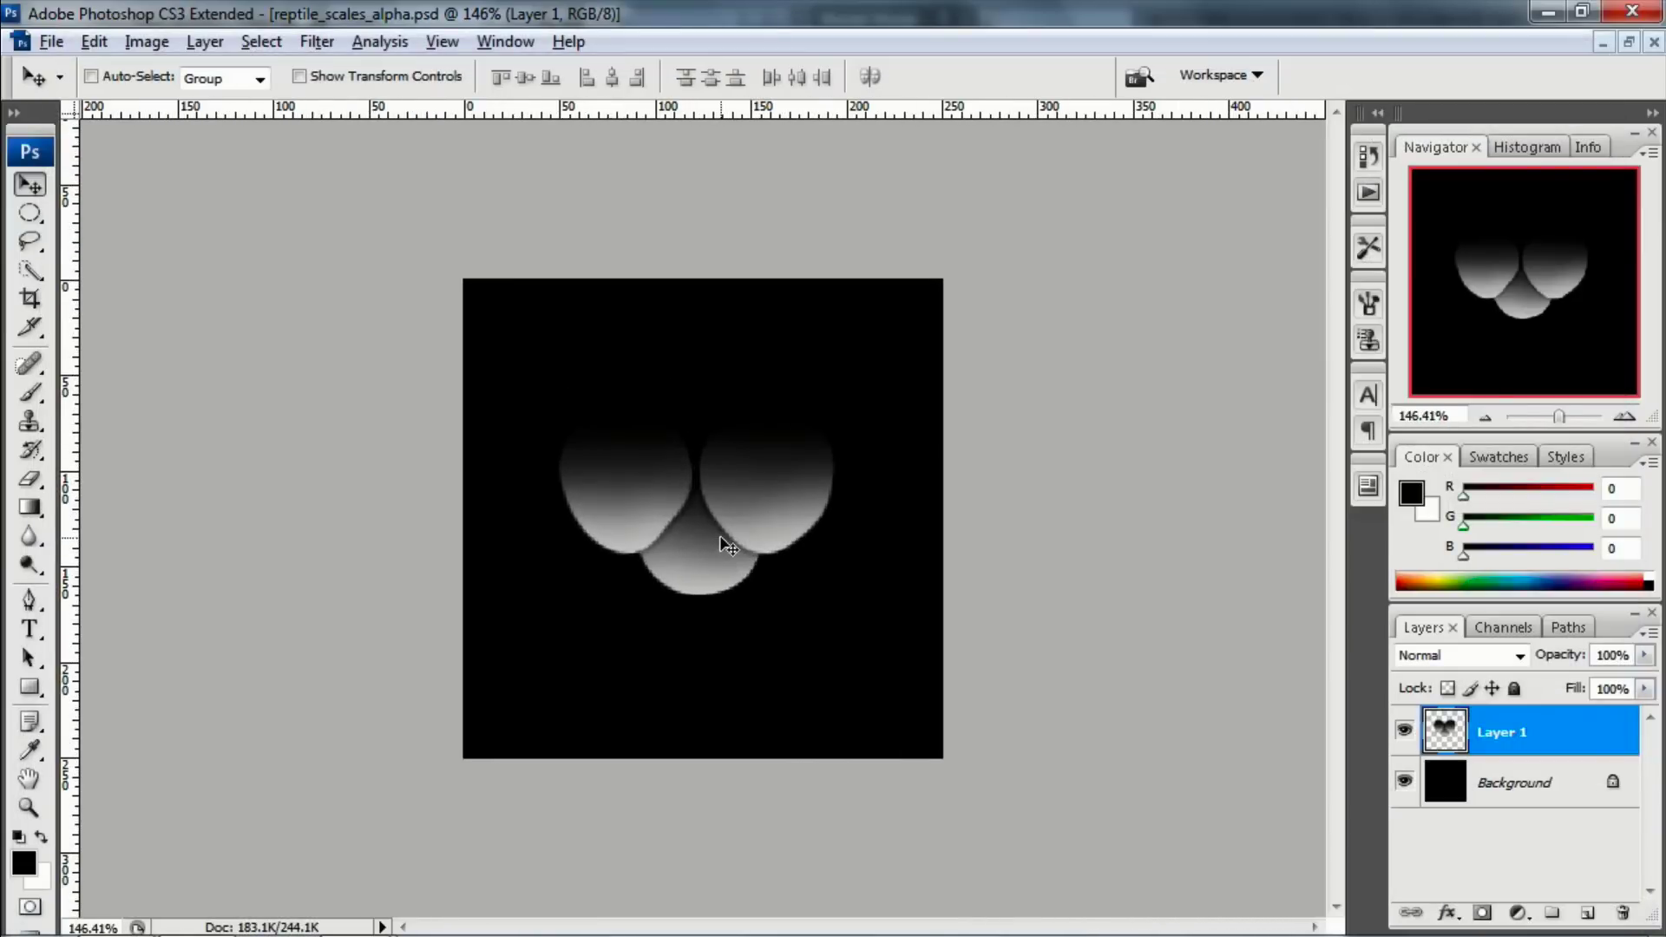
{"action": "left_click", "coordinate": [31, 542]}
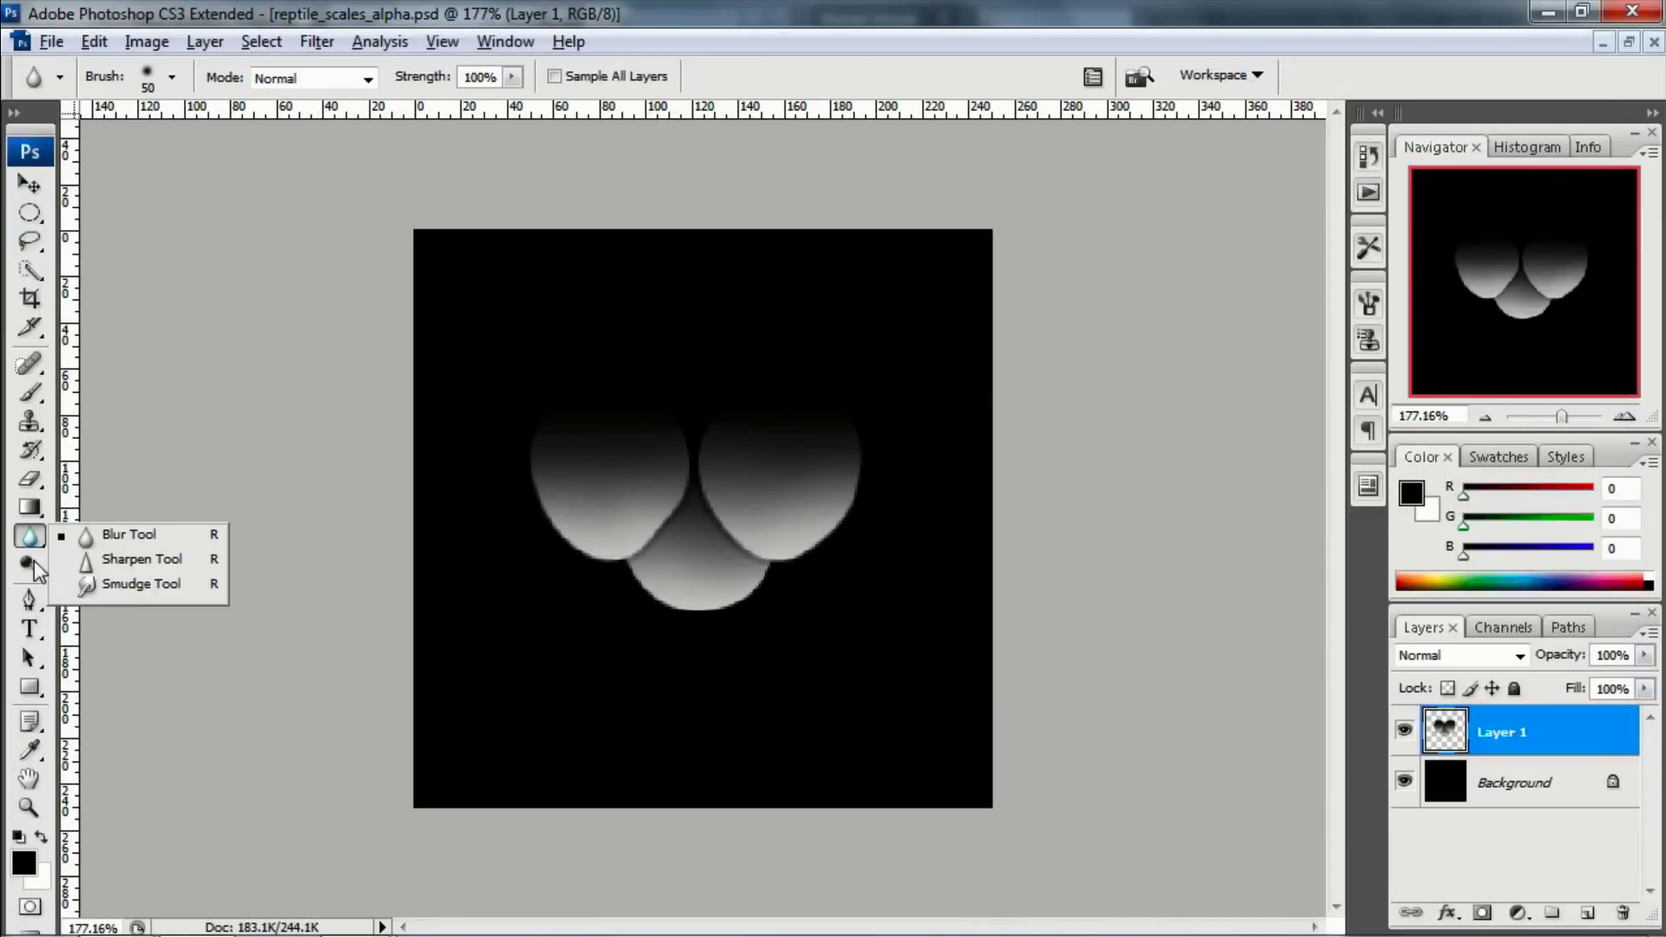
{"action": "left_click", "coordinate": [31, 564]}
{"action": "left_click", "coordinate": [195, 564]}
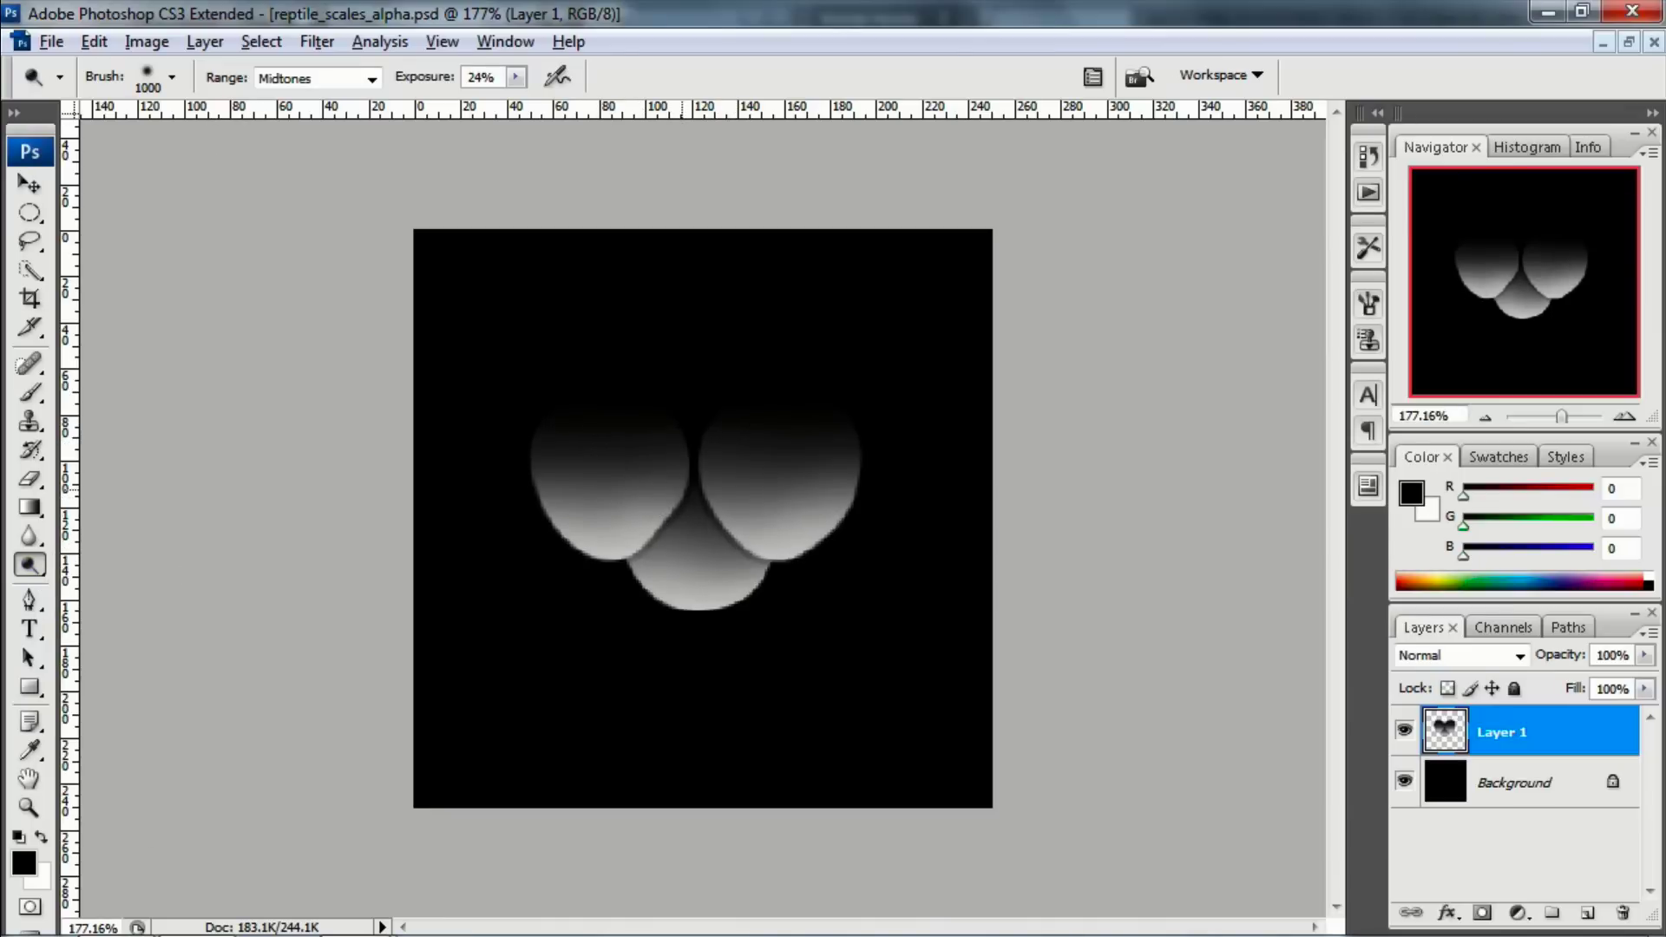
{"action": "key", "text": "bracketleft"}
{"action": "key", "text": "bracketleft"}
{"action": "key", "text": "bracketleft"}
{"action": "key", "text": "bracketleft"}
{"action": "key", "text": "bracketleft"}
{"action": "key", "text": "bracketleft"}
{"action": "key", "text": "bracketleft"}
{"action": "key", "text": "bracketleft"}
{"action": "key", "text": "bracketleft"}
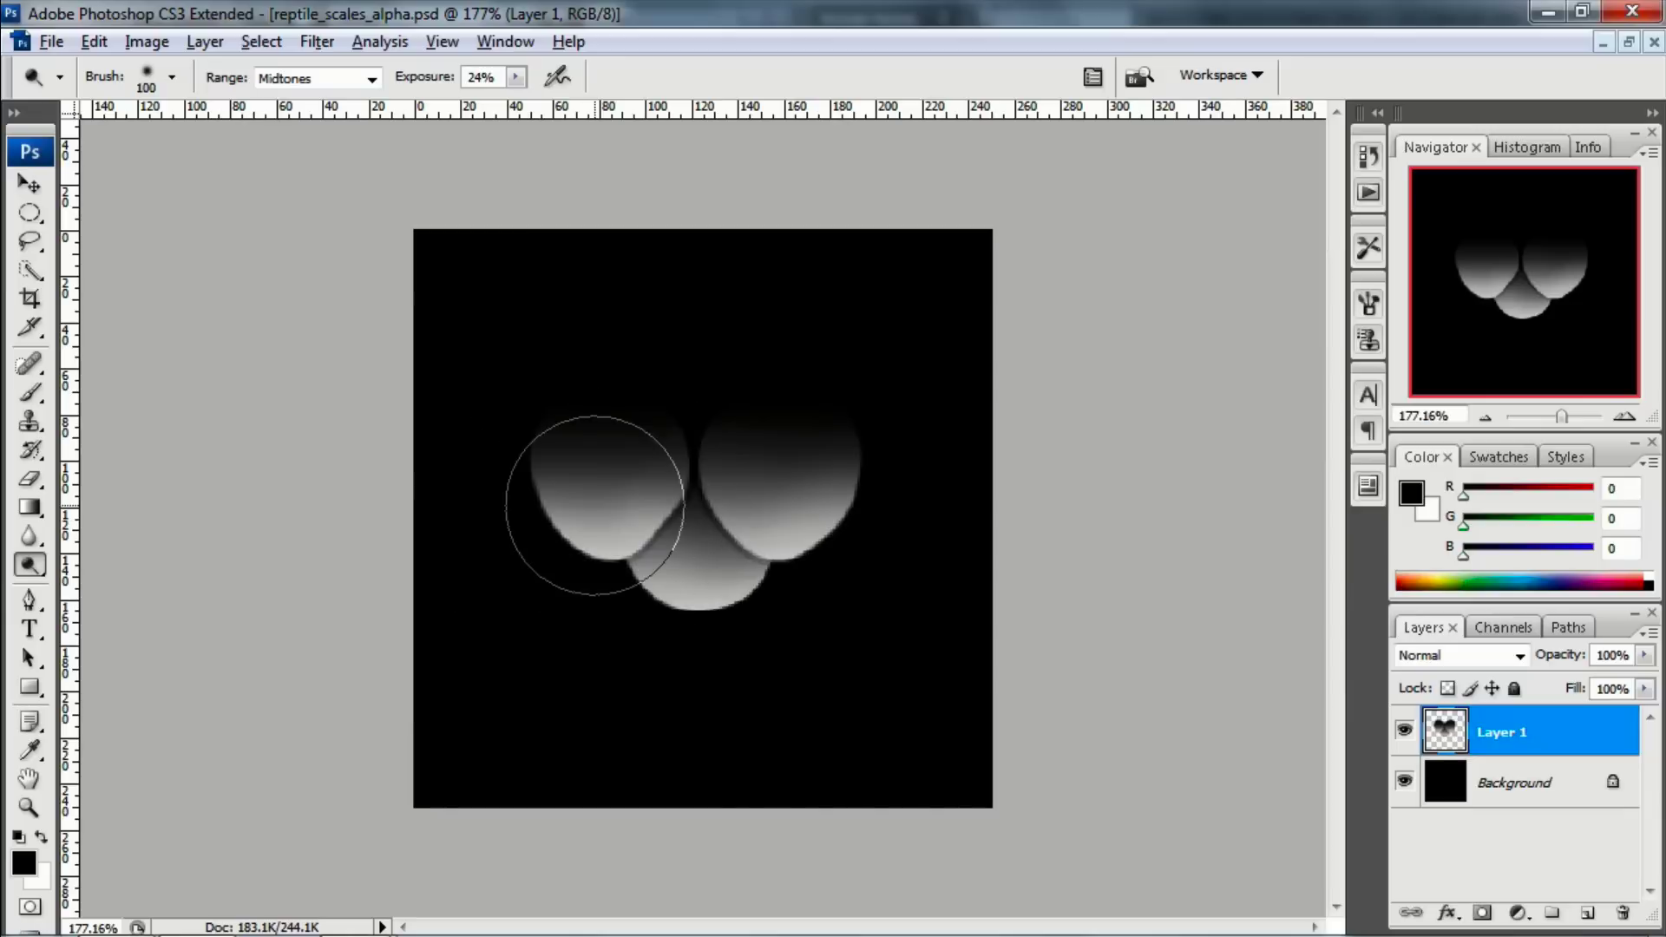
{"action": "key", "text": "bracketleft"}
{"action": "key", "text": "bracketleft"}
{"action": "key", "text": "bracketleft"}
{"action": "key", "text": "bracketleft"}
{"action": "key", "text": "bracketleft"}
{"action": "key", "text": "bracketleft"}
{"action": "key", "text": "bracketleft"}
{"action": "key", "text": "bracketleft"}
{"action": "key", "text": "bracketleft"}
{"action": "key", "text": "bracketleft"}
{"action": "key", "text": "bracketleft"}
{"action": "key", "text": "bracketleft"}
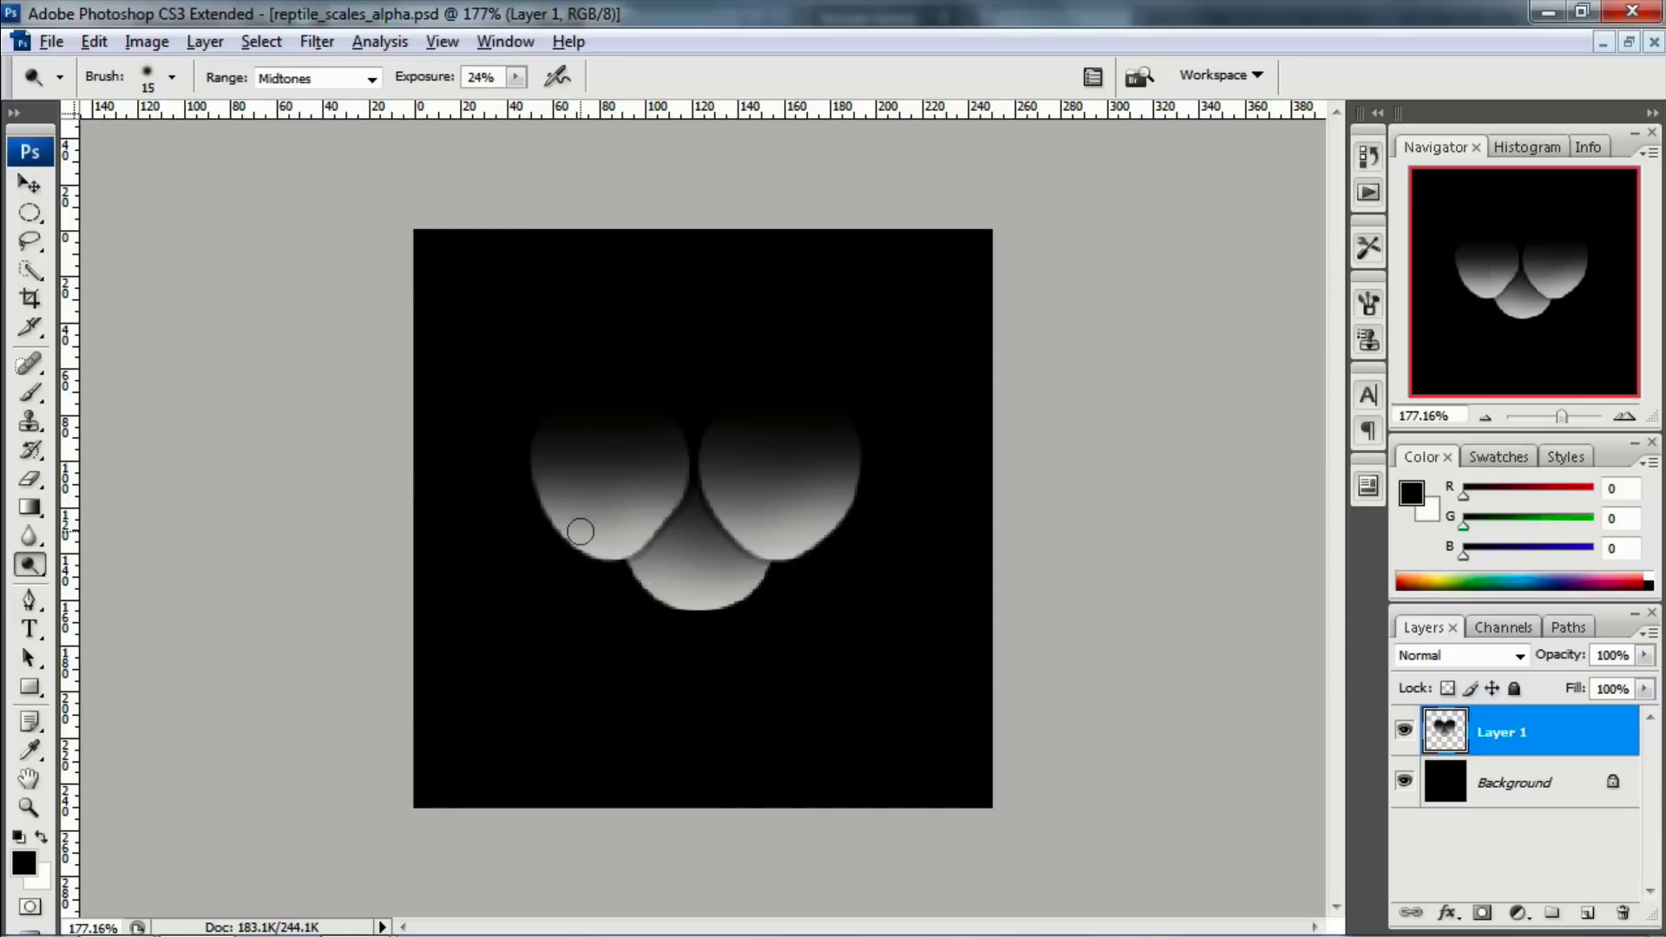
{"action": "key", "text": "bracketright"}
Step: Turn on Shape Dynamics with size jitter controlled by Fade over 25 steps
{"action": "left_click", "coordinate": [1371, 303]}
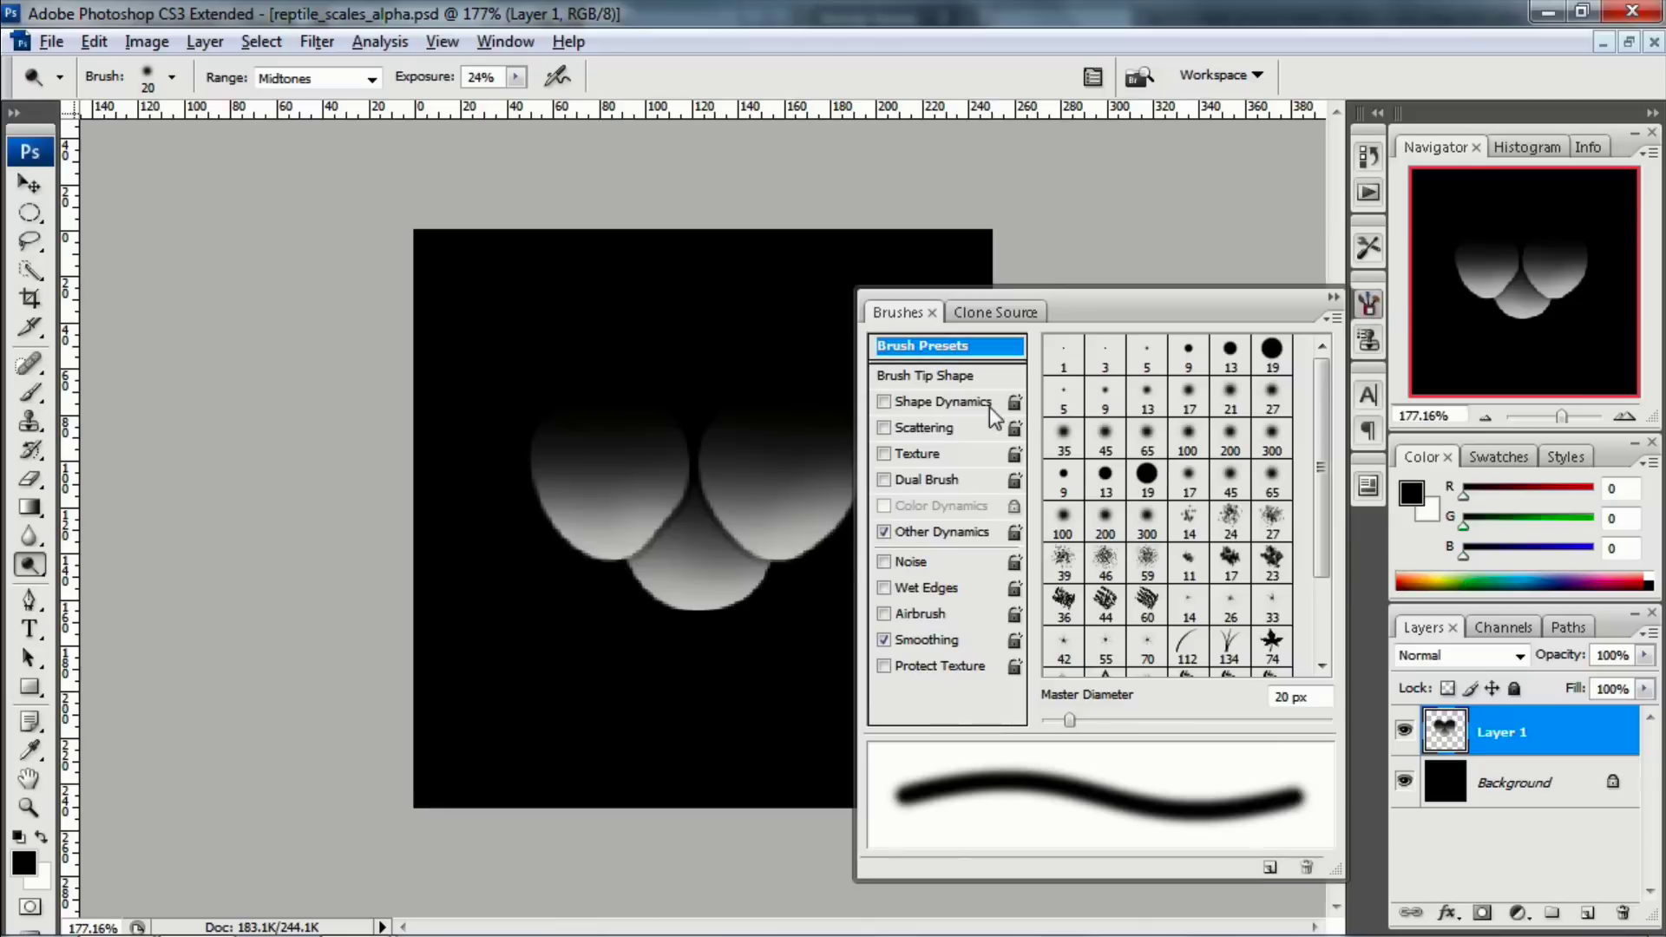
{"action": "left_click", "coordinate": [944, 403]}
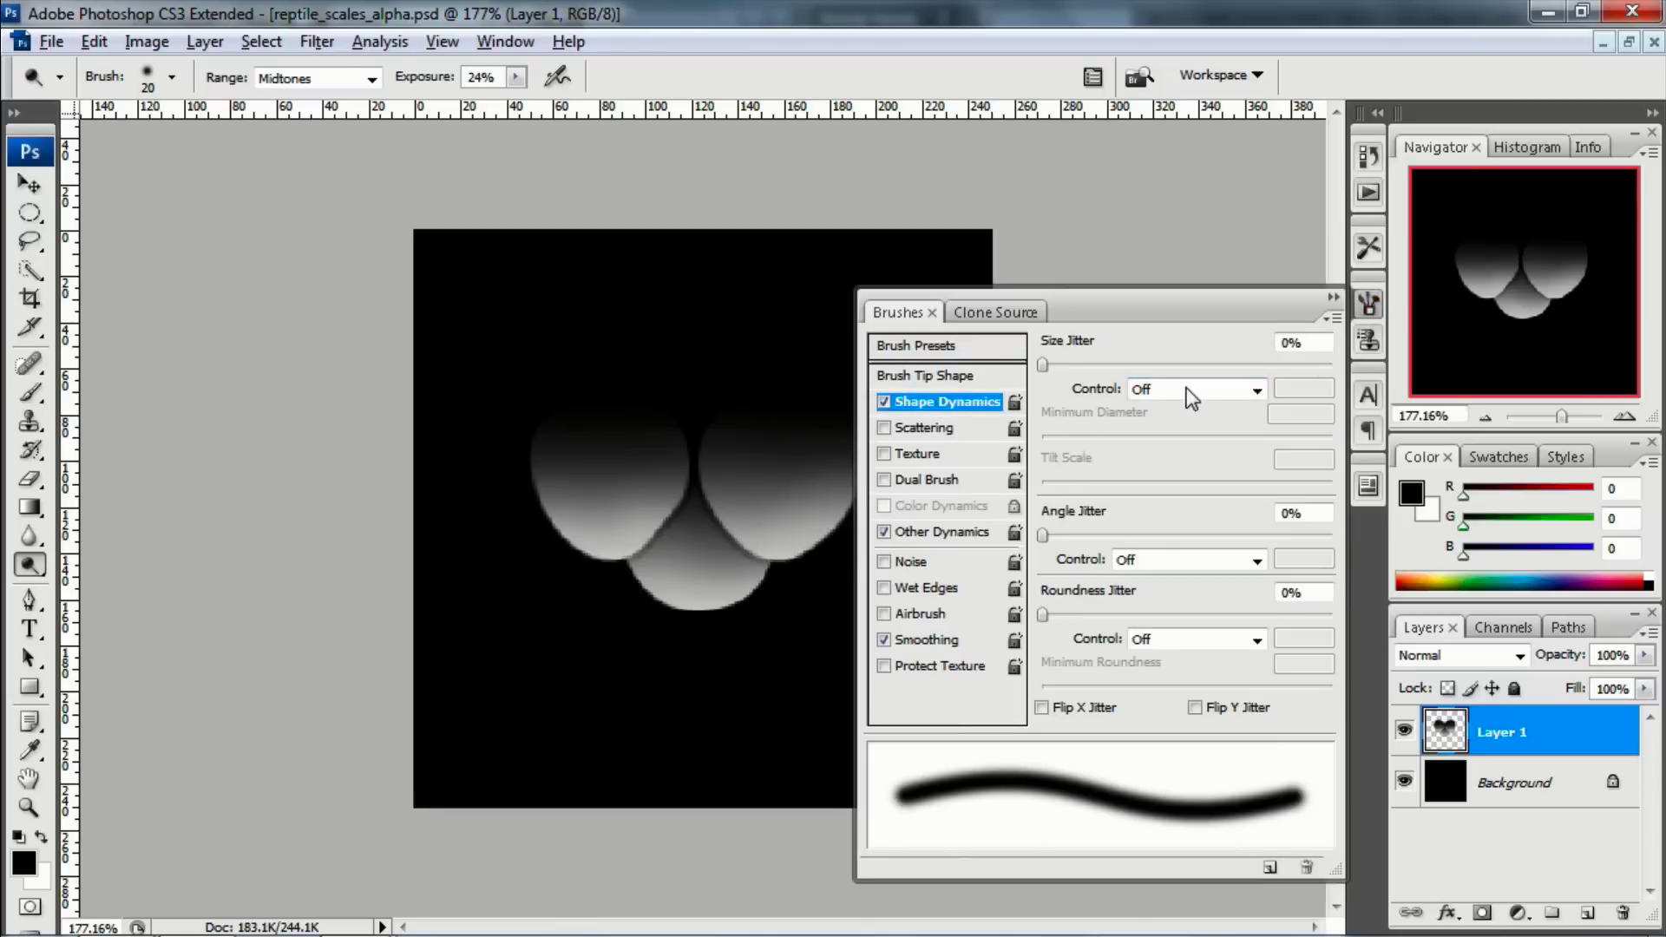
{"action": "left_click", "coordinate": [1187, 390]}
{"action": "left_click", "coordinate": [1177, 434]}
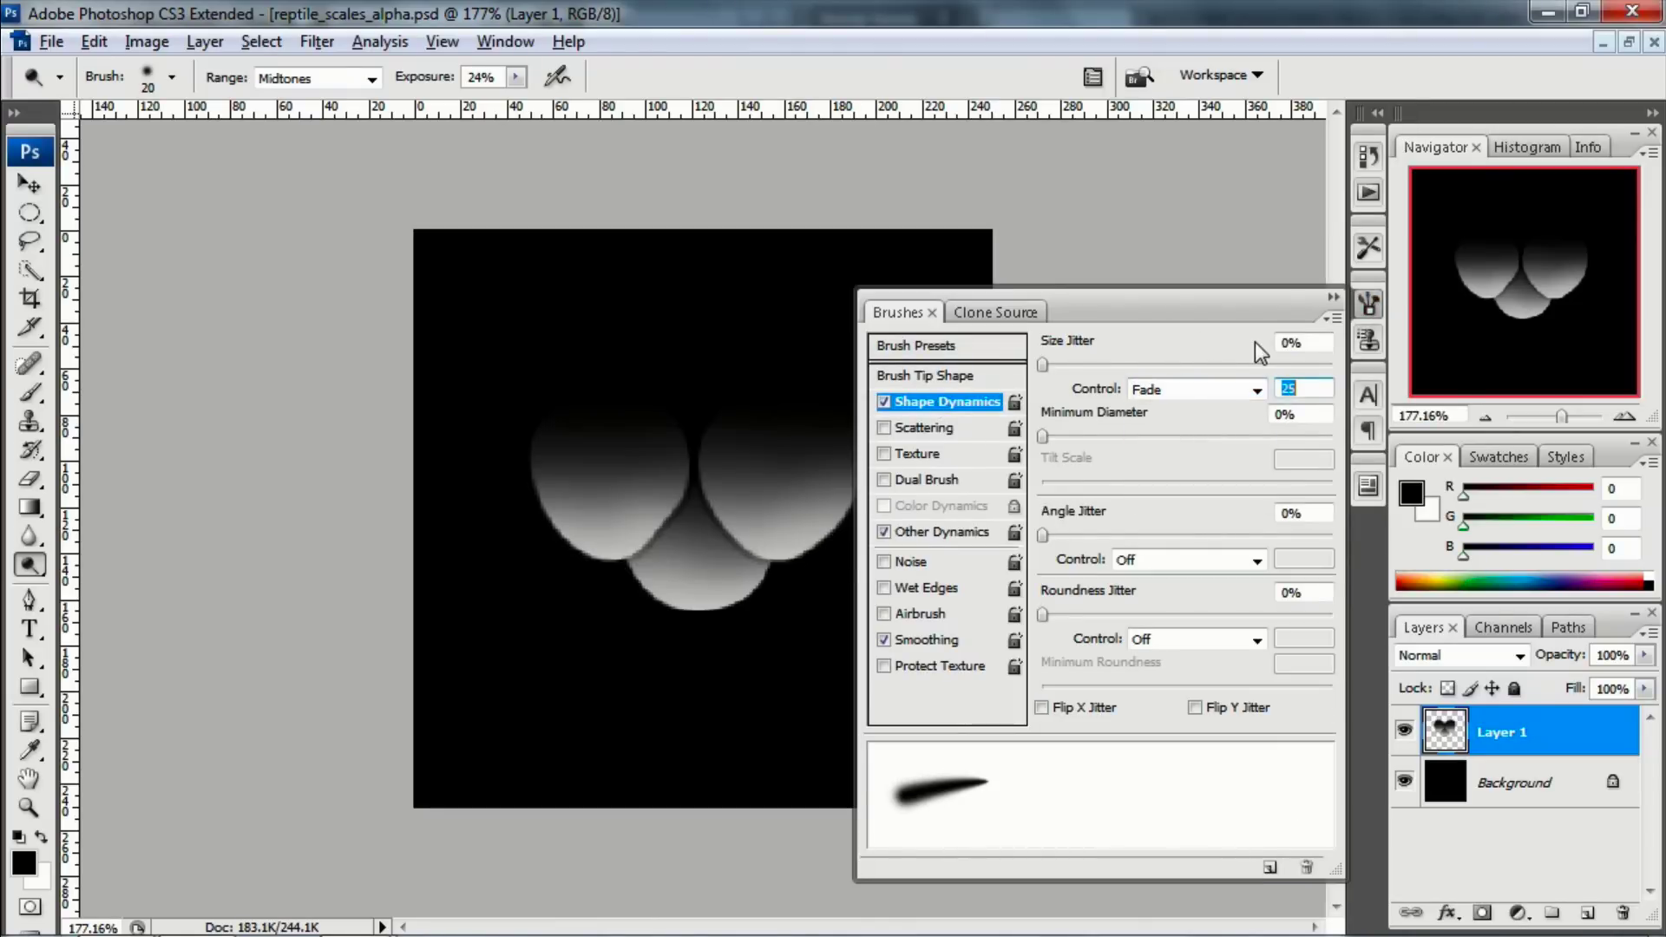
{"action": "left_click", "coordinate": [1370, 306]}
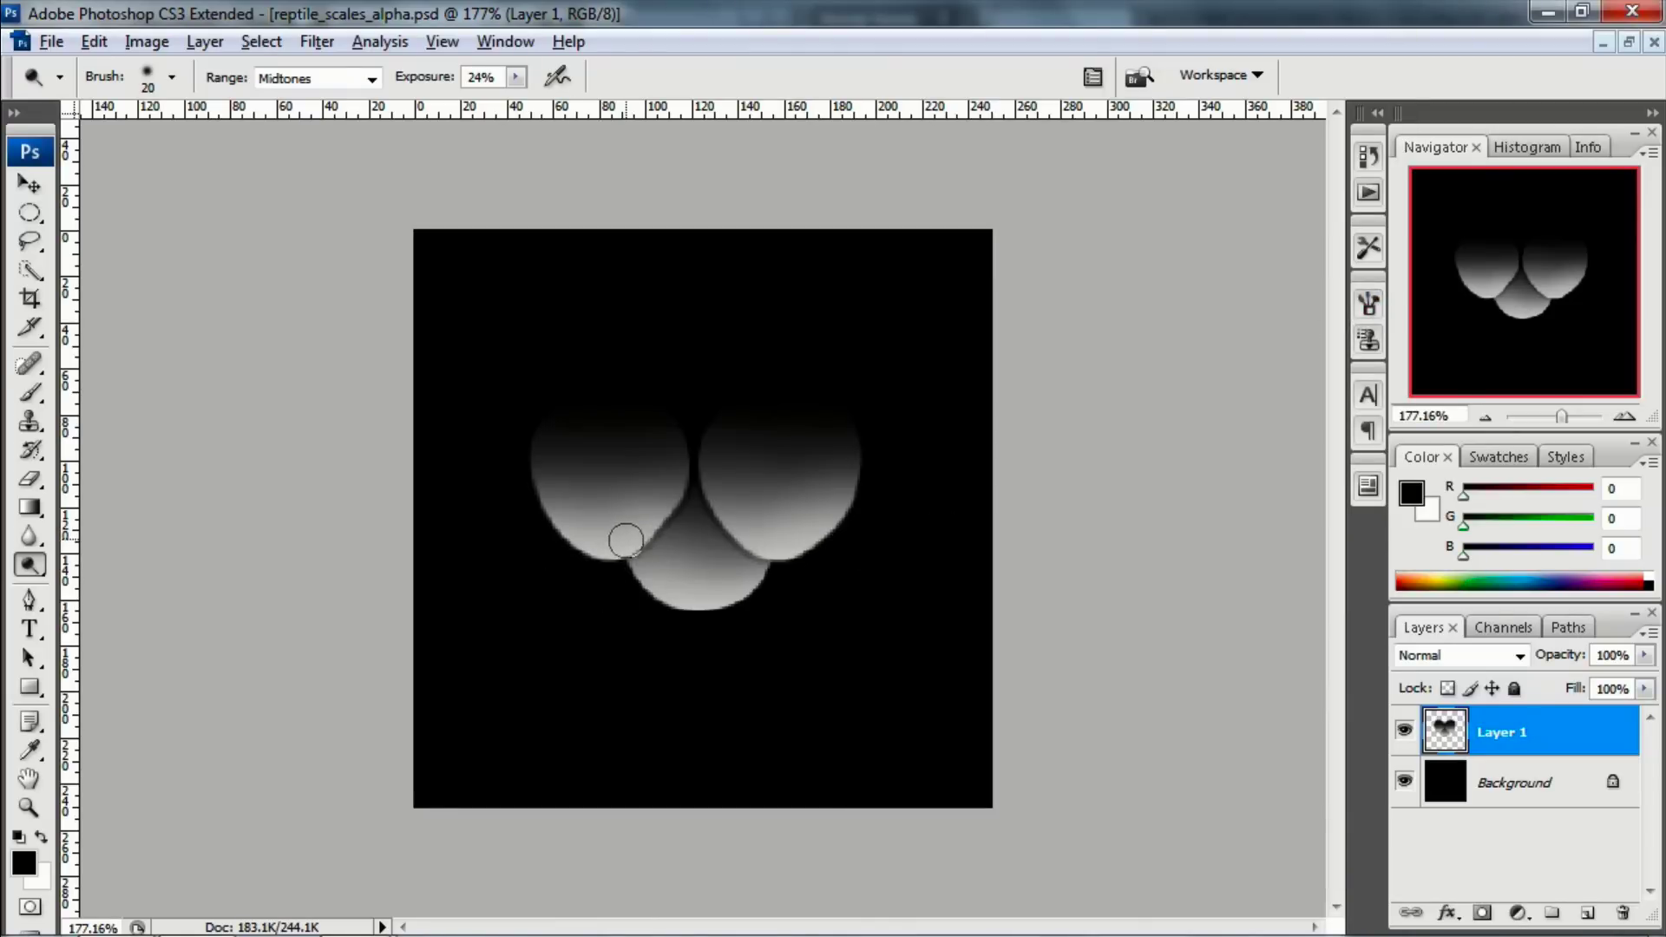
Step: Test dodge strokes on the left scale at 38% exposure, undoing the result
{"action": "mouse_move", "coordinate": [610, 539]}
{"action": "left_mouse_down"}
{"action": "mouse_move", "coordinate": [587, 431]}
{"action": "mouse_move", "coordinate": [614, 537]}
{"action": "mouse_move", "coordinate": [613, 484]}
{"action": "left_mouse_up"}
{"action": "left_click", "coordinate": [1368, 249]}
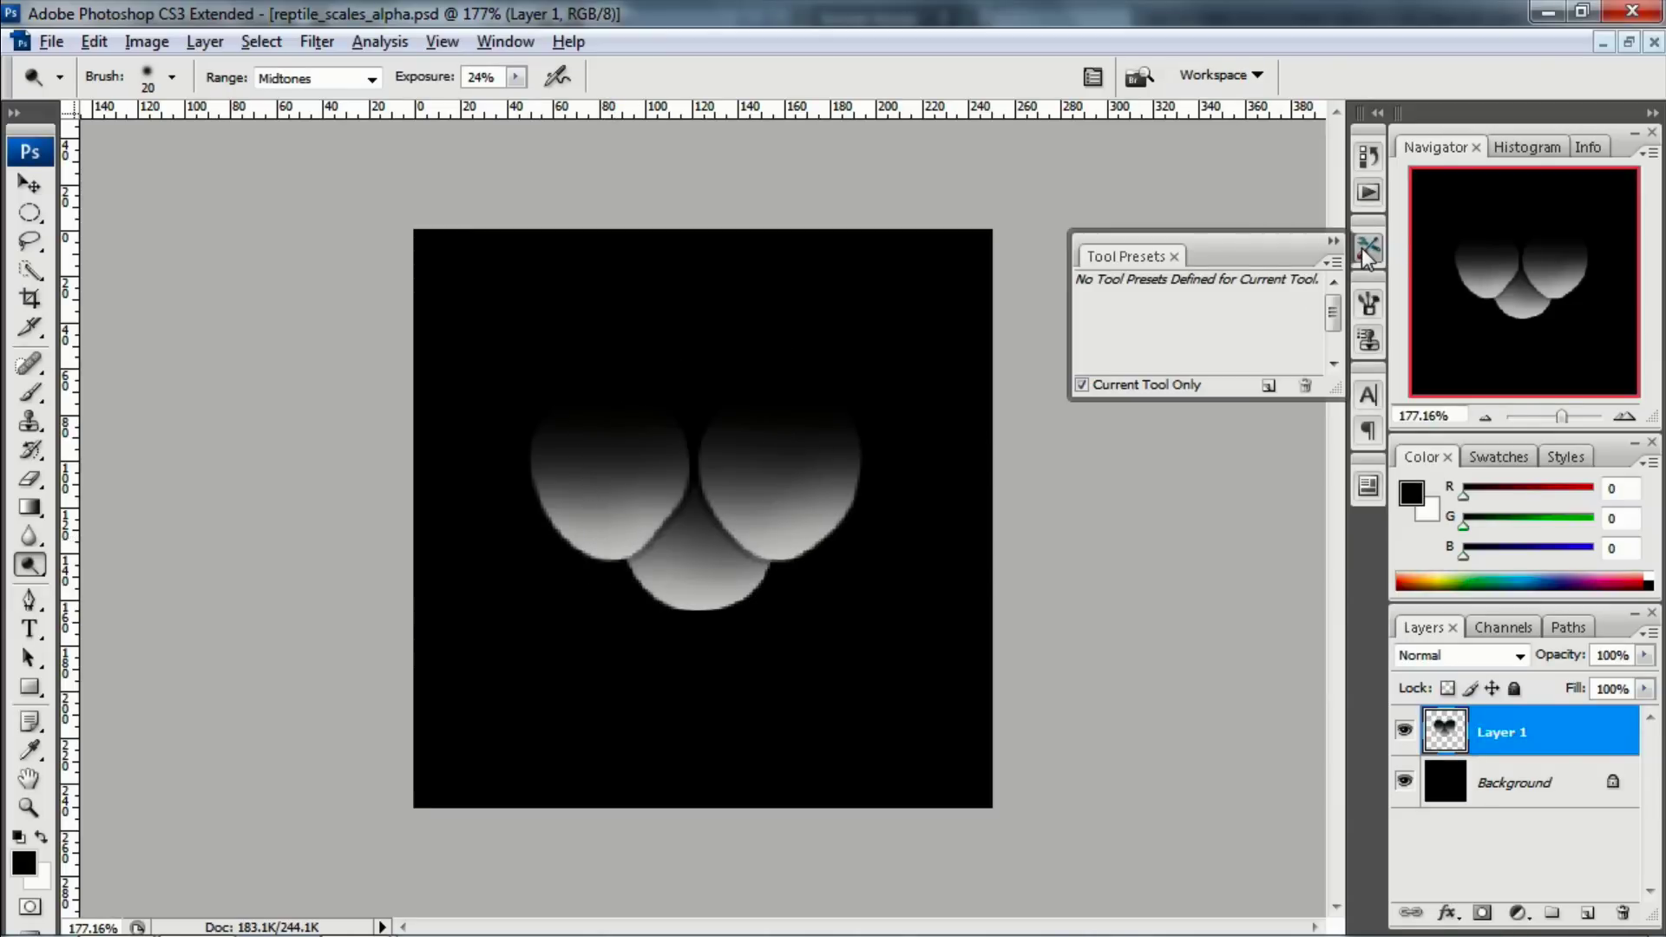
{"action": "left_click", "coordinate": [1368, 249]}
{"action": "left_click", "coordinate": [1368, 303]}
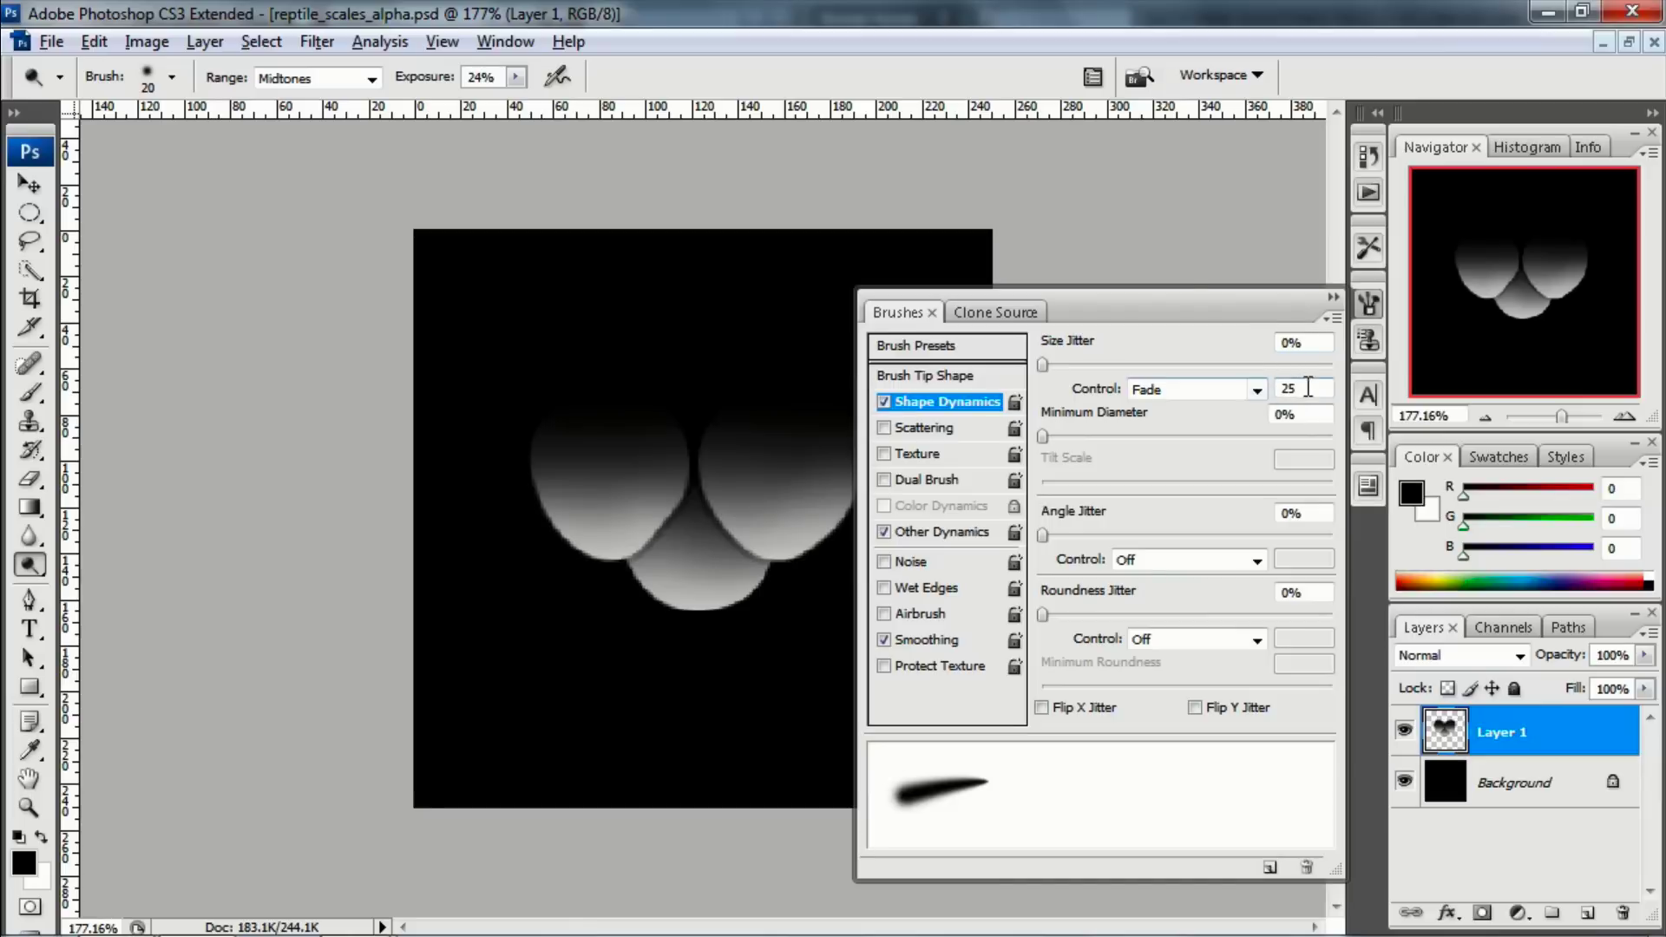
{"action": "type", "text": "15"}
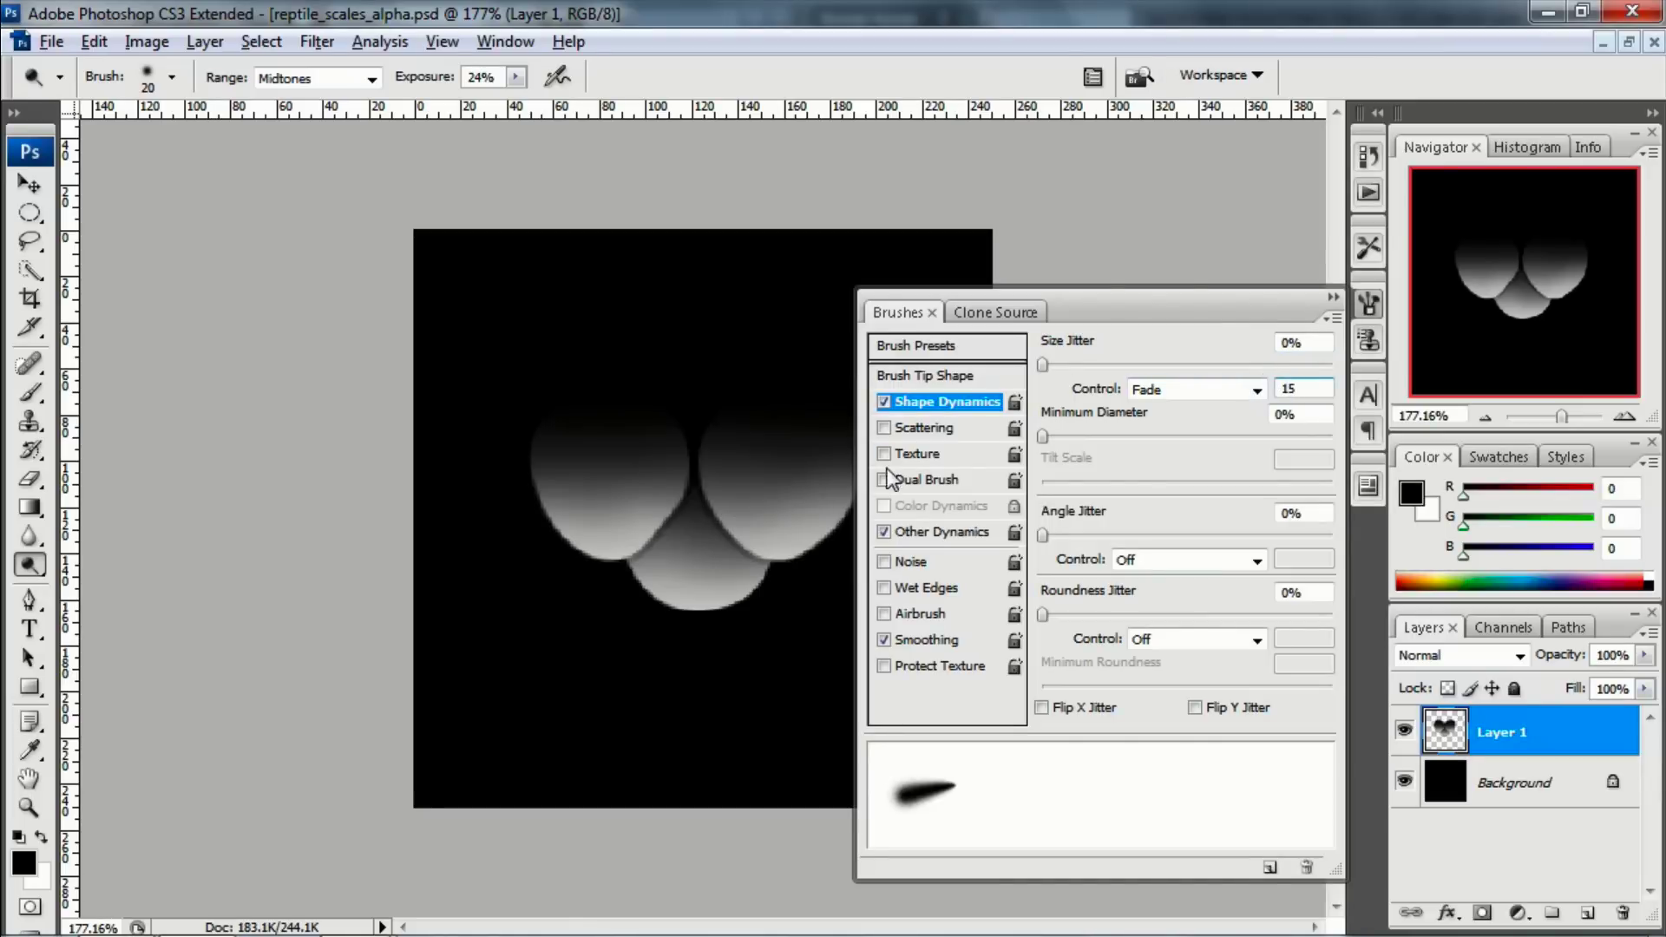
{"action": "left_click_drag", "start_coordinate": [624, 528], "coordinate": [612, 517]}
{"action": "left_click_drag", "start_coordinate": [436, 88], "coordinate": [470, 89]}
{"action": "left_click_drag", "start_coordinate": [614, 538], "coordinate": [606, 476]}
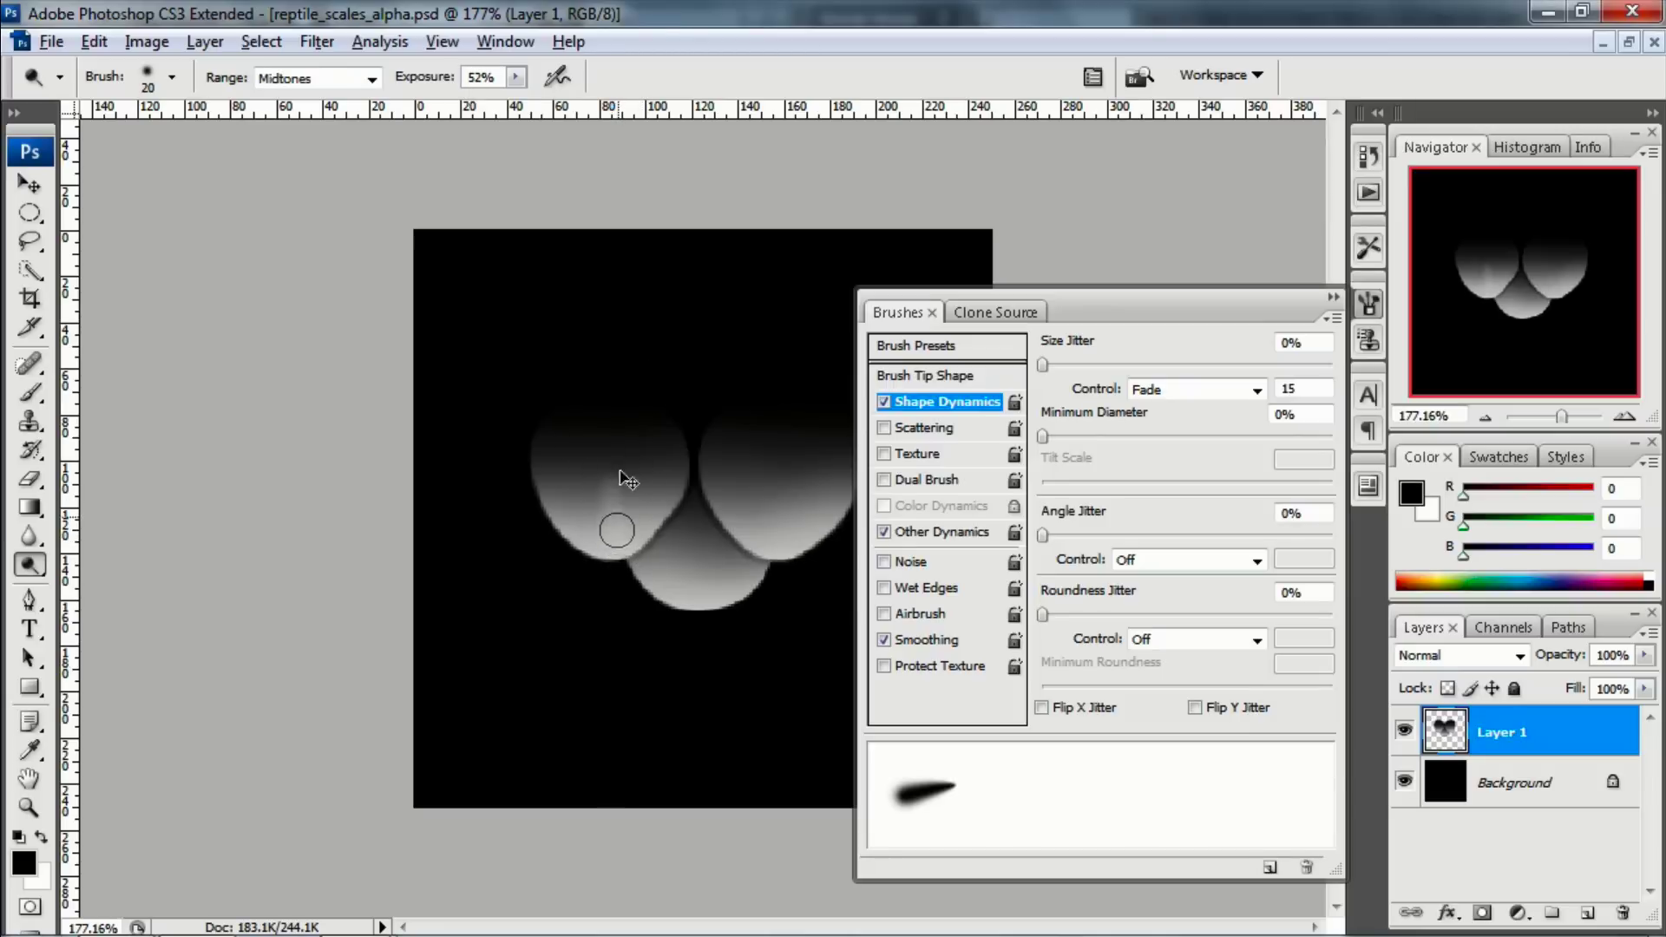
{"action": "key", "text": "ctrl+z"}
Step: Raise exposure to 69% and try fade steps of 15 and 20 with undone trial strokes
{"action": "left_click_drag", "start_coordinate": [438, 87], "coordinate": [457, 88]}
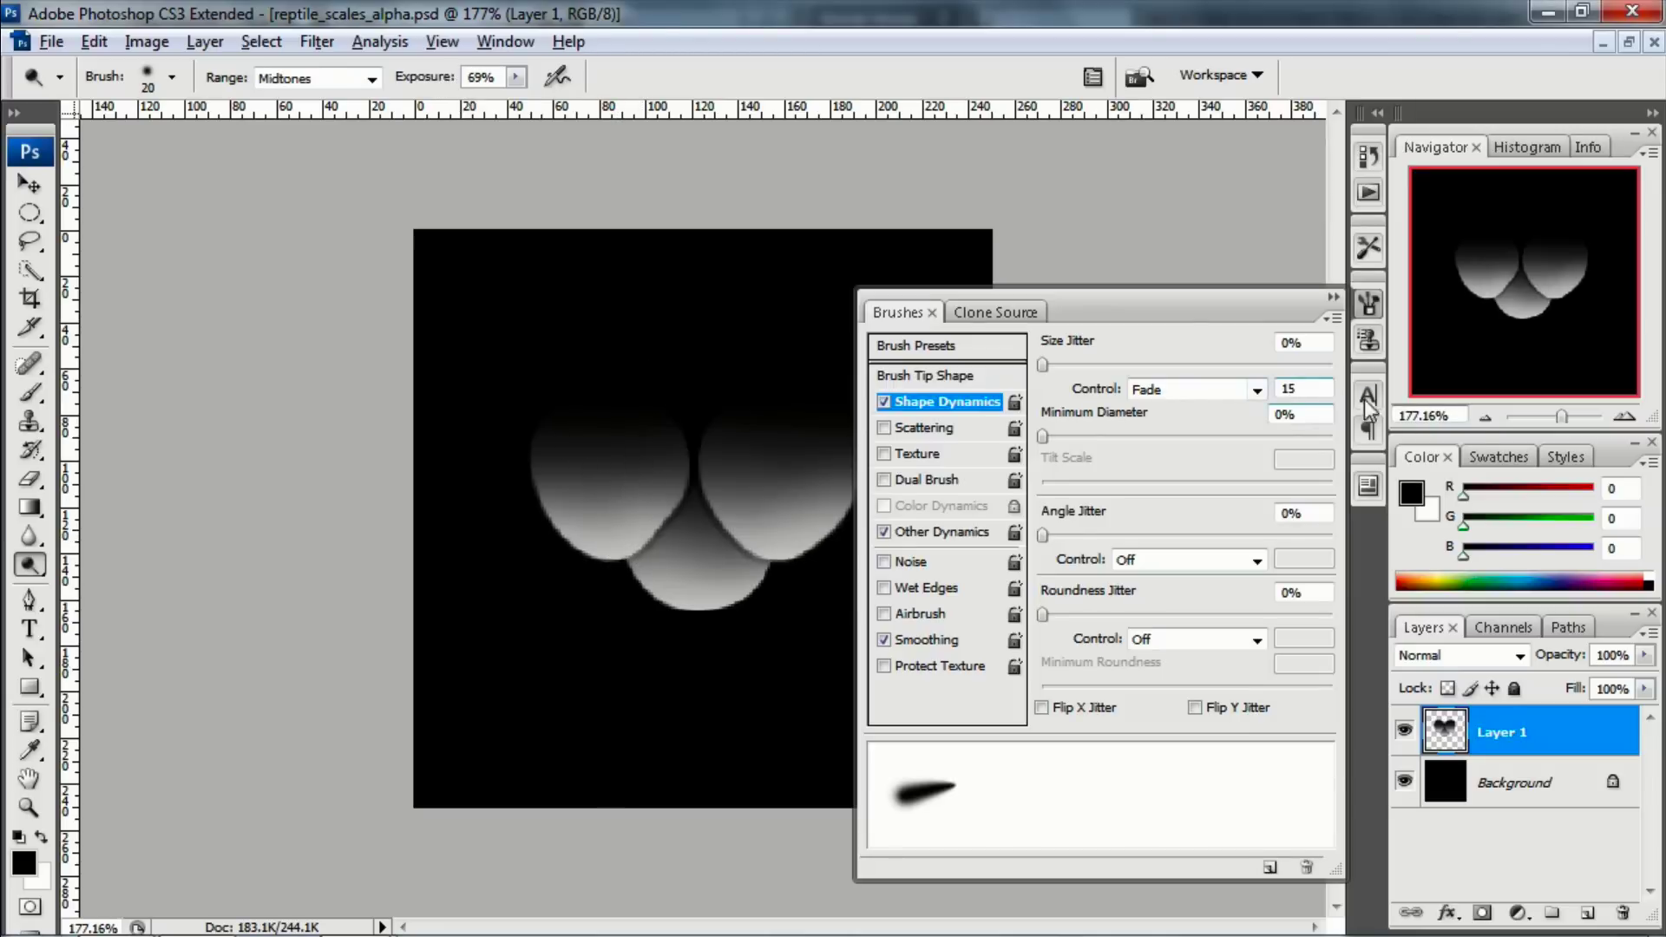
{"action": "type", "text": "10"}
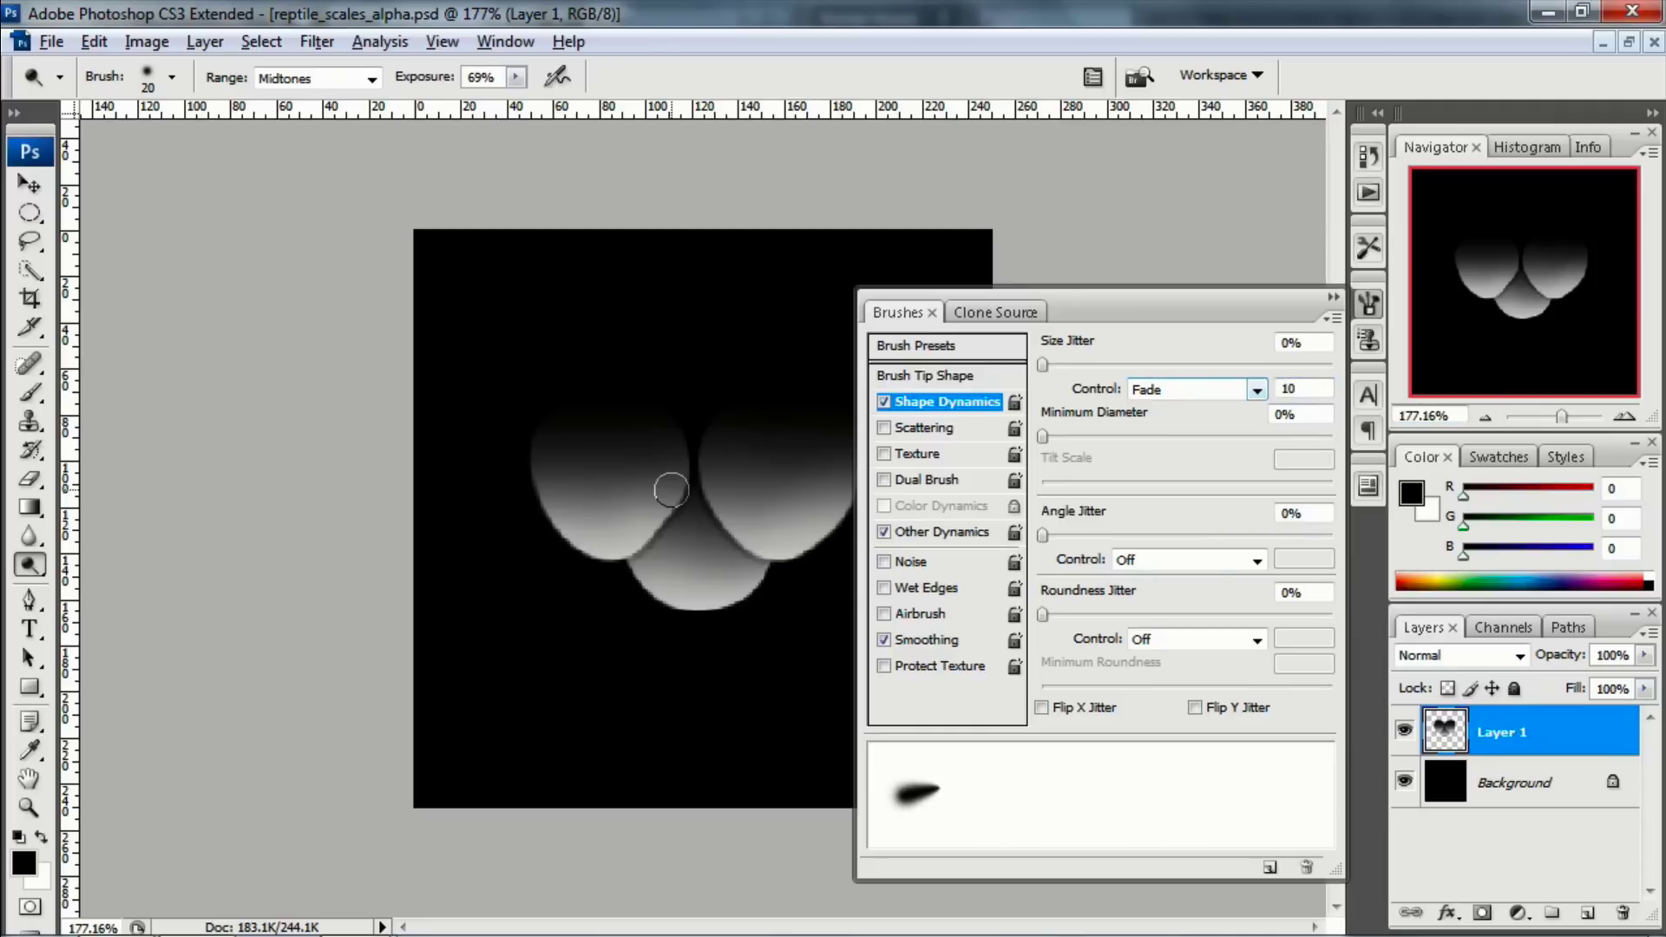
{"action": "key", "text": "bracketleft"}
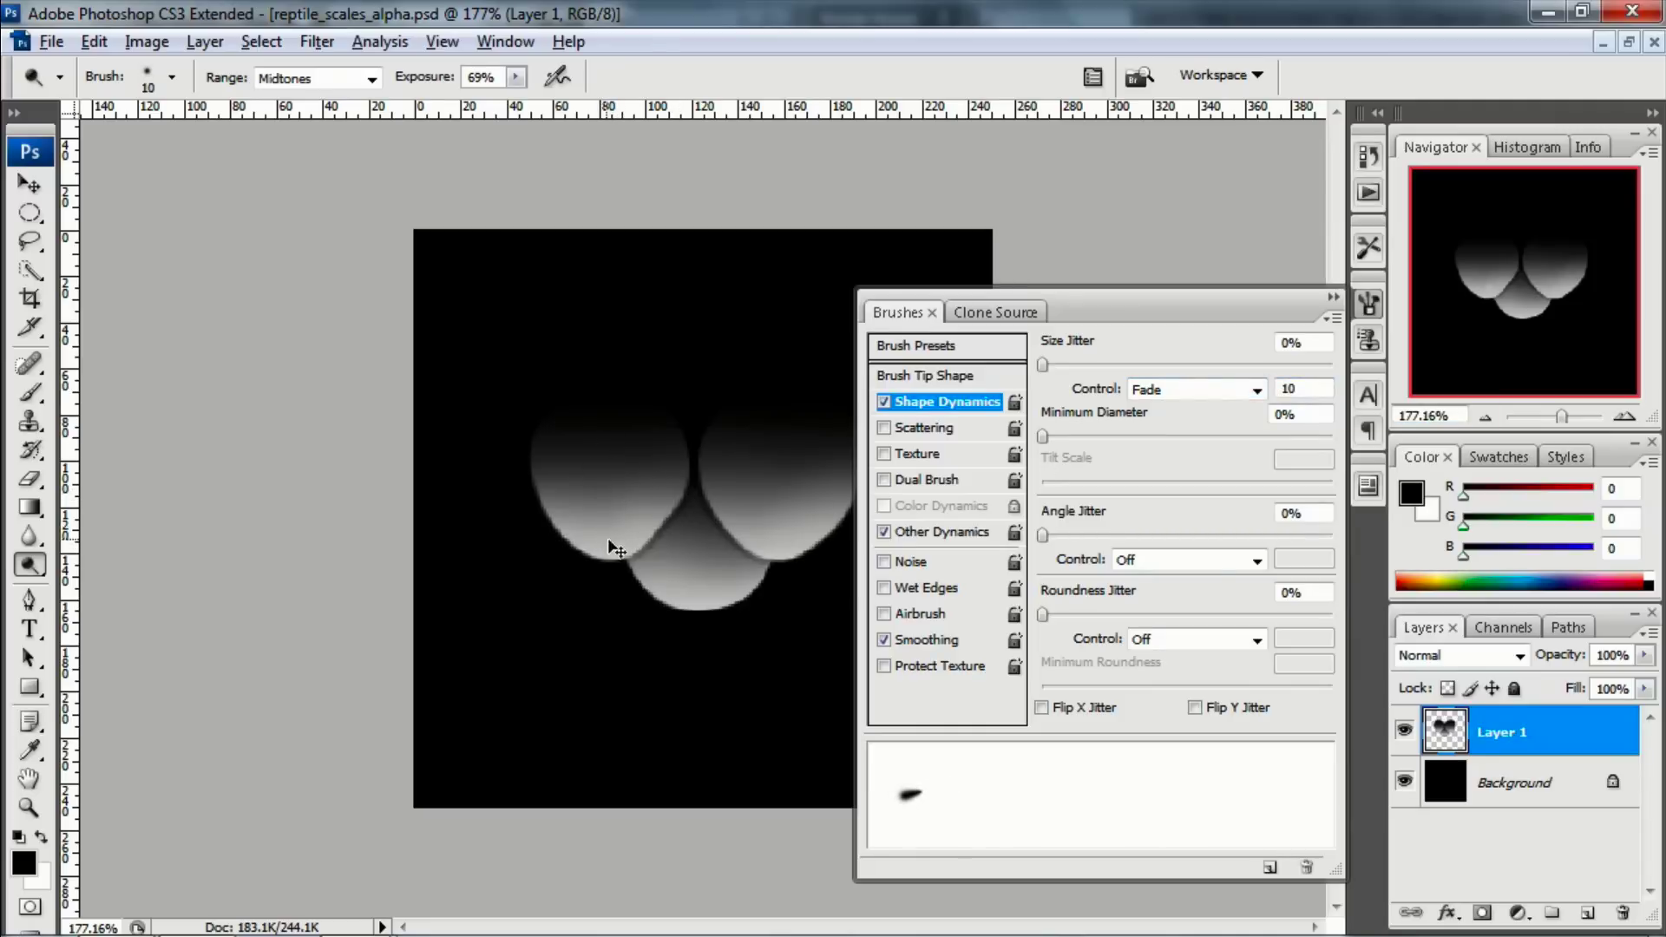
{"action": "left_click_drag", "start_coordinate": [612, 540], "coordinate": [612, 509]}
{"action": "key", "text": "ctrl+z"}
{"action": "left_click_drag", "start_coordinate": [1302, 391], "coordinate": [1268, 387]}
{"action": "type", "text": "15"}
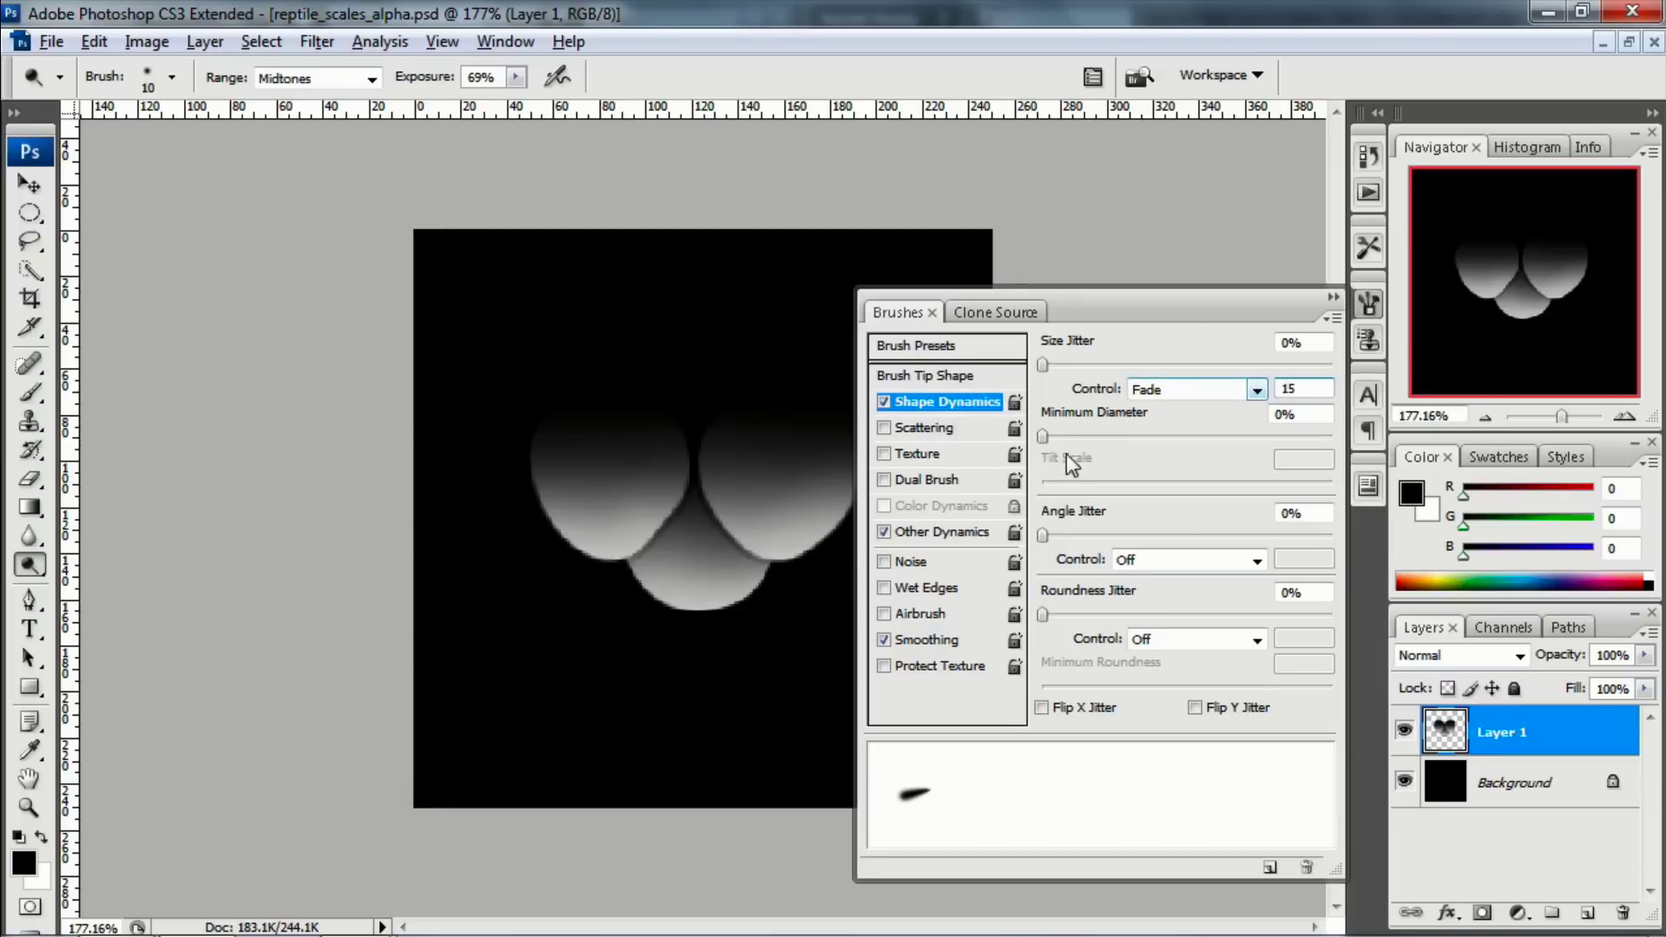
{"action": "left_click_drag", "start_coordinate": [611, 546], "coordinate": [601, 462]}
{"action": "key", "text": "ctrl+z"}
{"action": "type", "text": "20"}
{"action": "left_click_drag", "start_coordinate": [612, 546], "coordinate": [607, 431]}
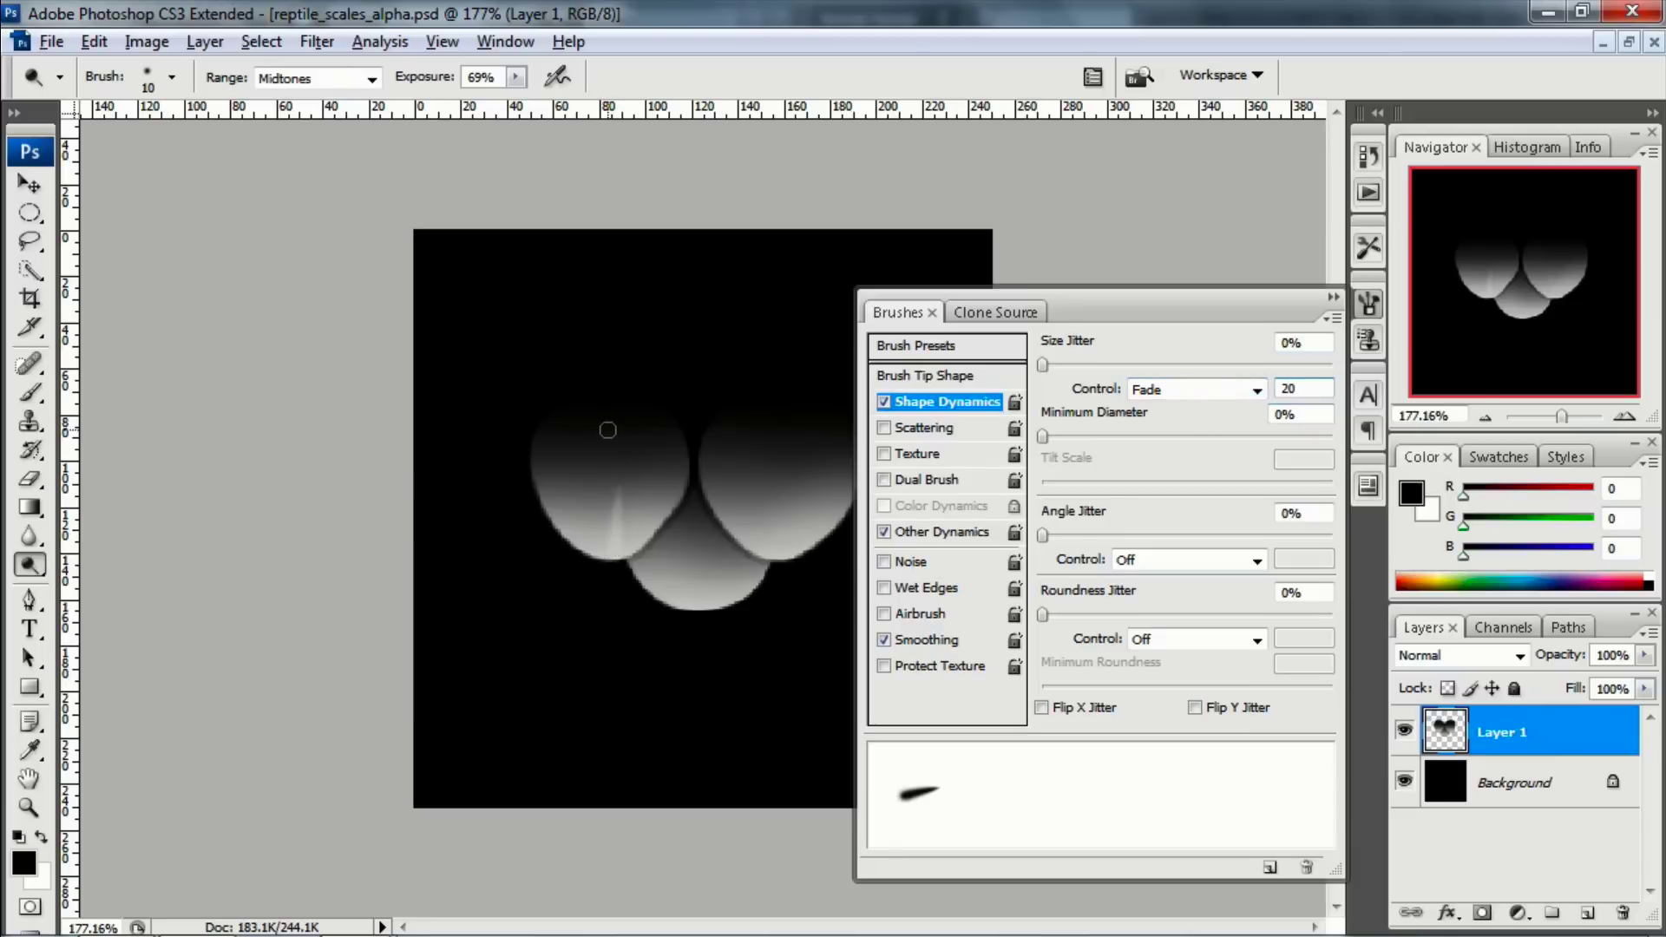
{"action": "key", "text": "ctrl+z"}
Step: Paint a bright ridge streak up the left, right and bottom scales
{"action": "left_click_drag", "start_coordinate": [613, 538], "coordinate": [608, 491]}
{"action": "left_click_drag", "start_coordinate": [771, 535], "coordinate": [782, 484]}
{"action": "left_click_drag", "start_coordinate": [698, 596], "coordinate": [698, 489]}
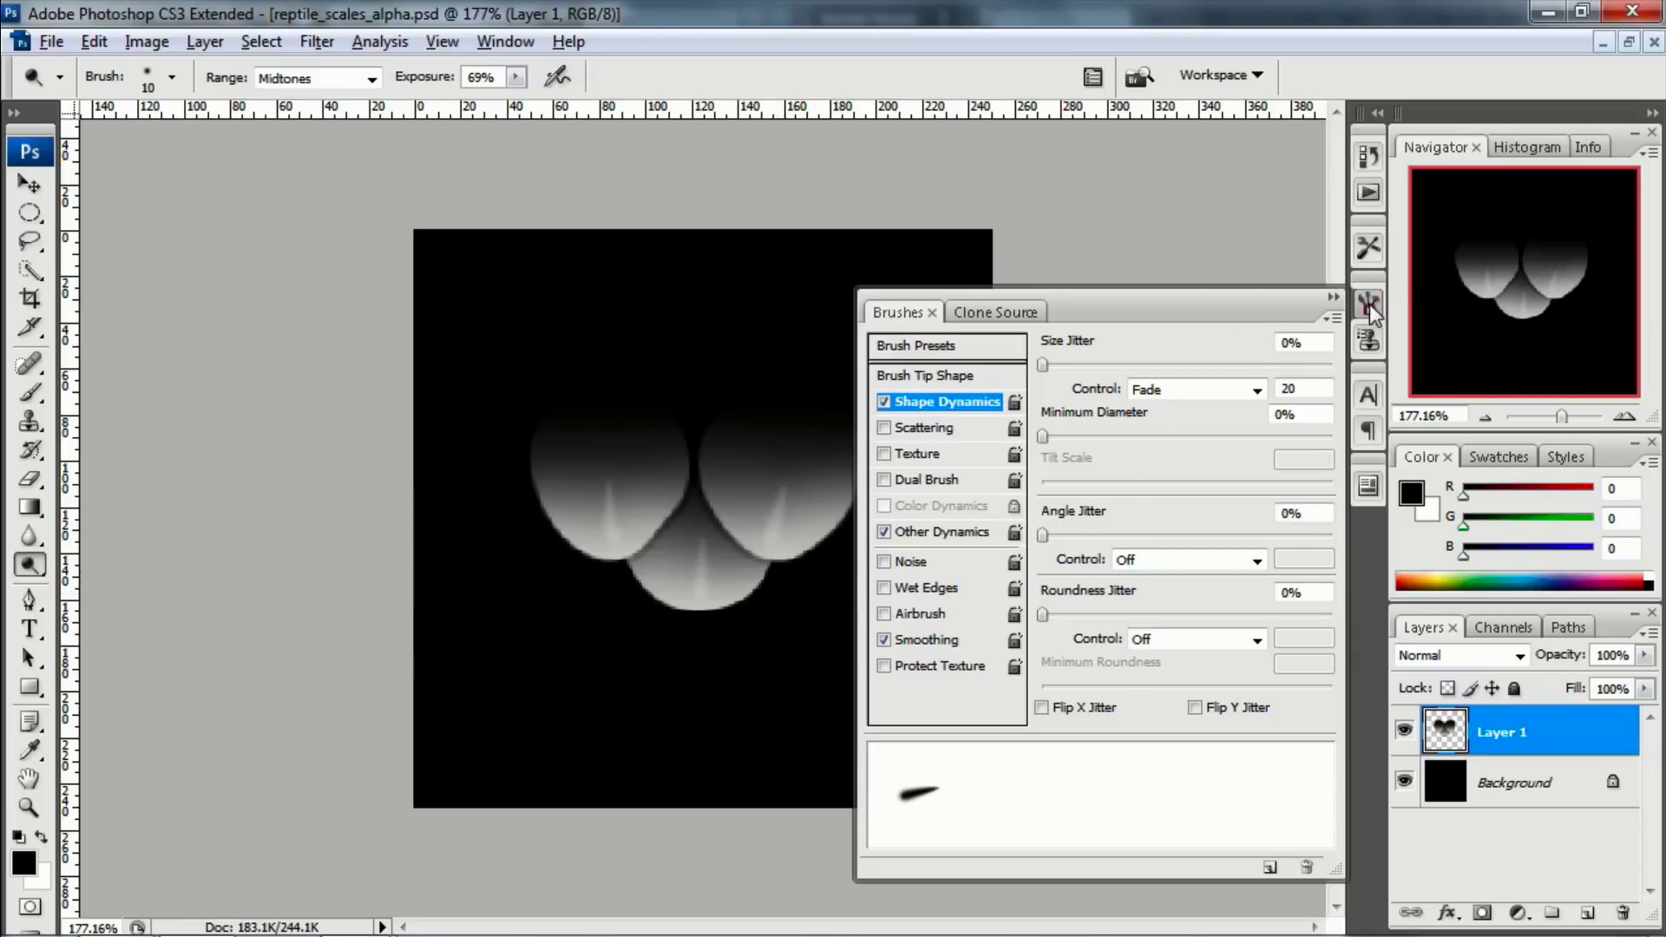
Step: Turn off the size fade and touch up with a size 7 brush on the left and right scales
{"action": "left_click", "coordinate": [1229, 394]}
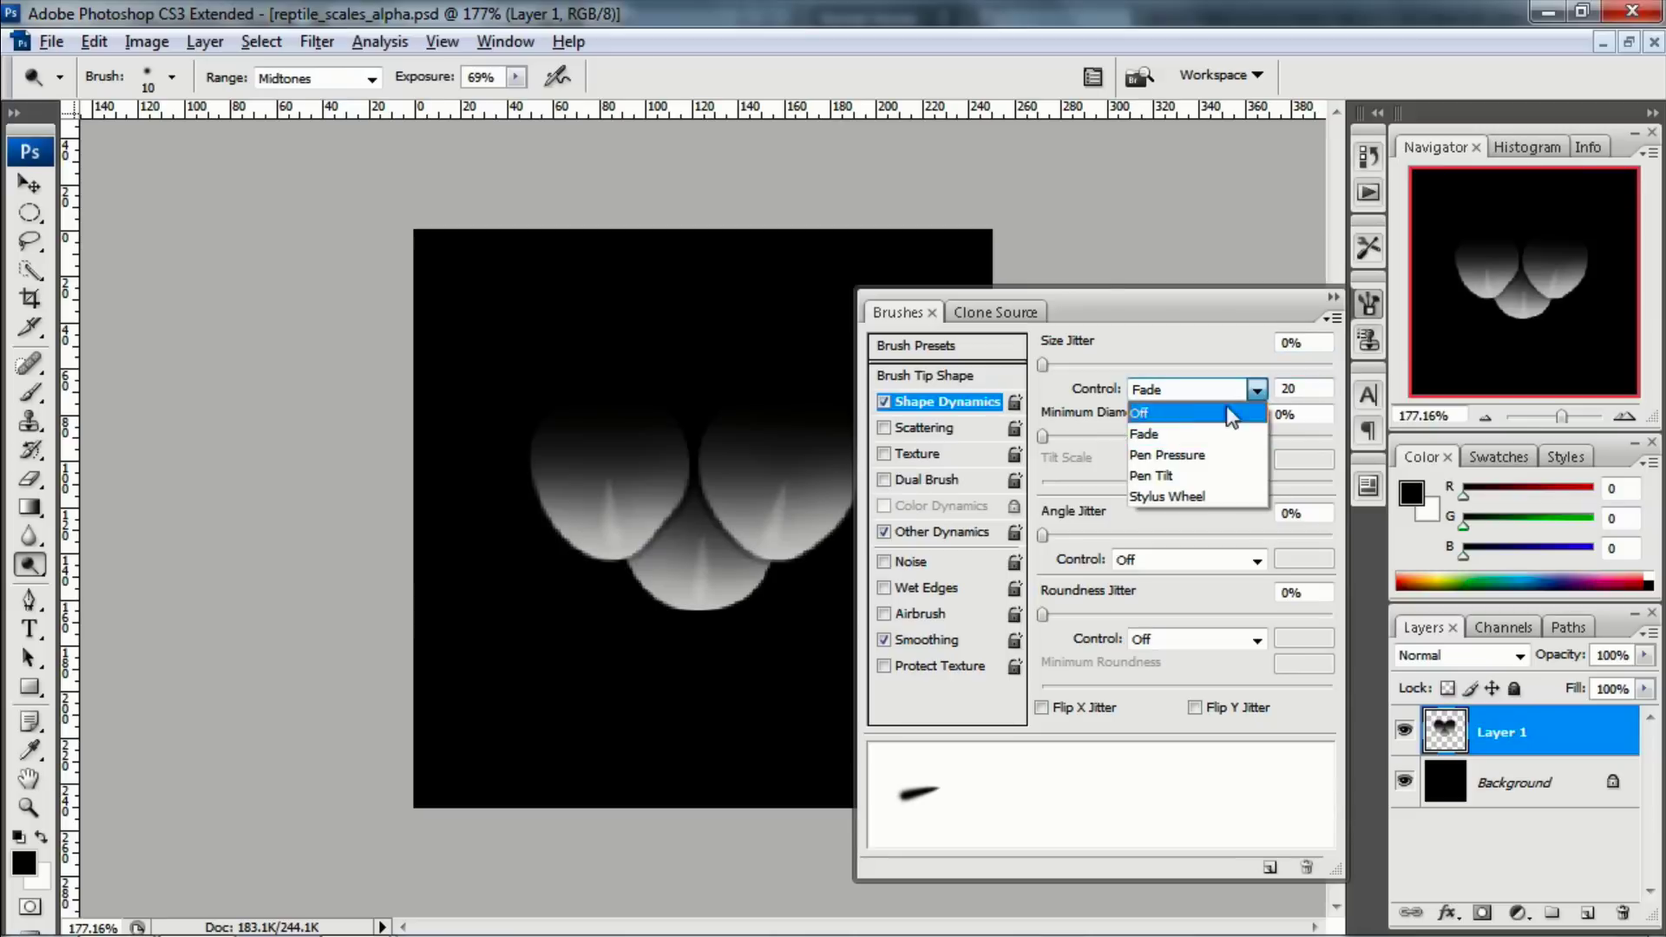
{"action": "left_click", "coordinate": [1226, 404]}
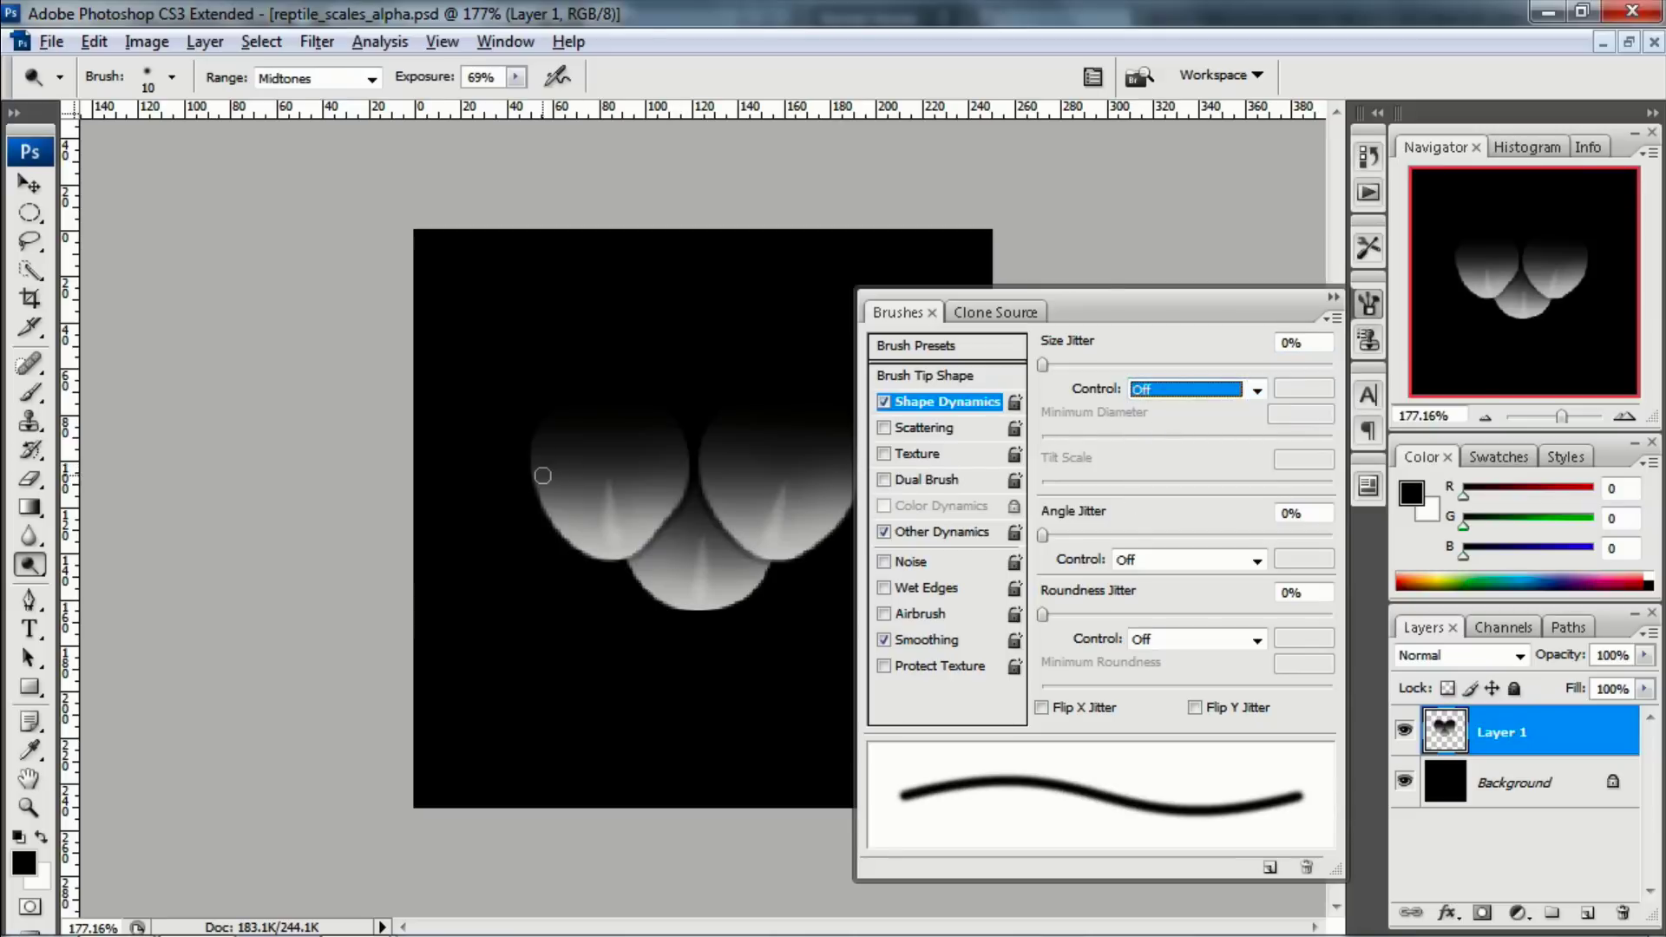
{"action": "left_click", "coordinate": [1292, 341]}
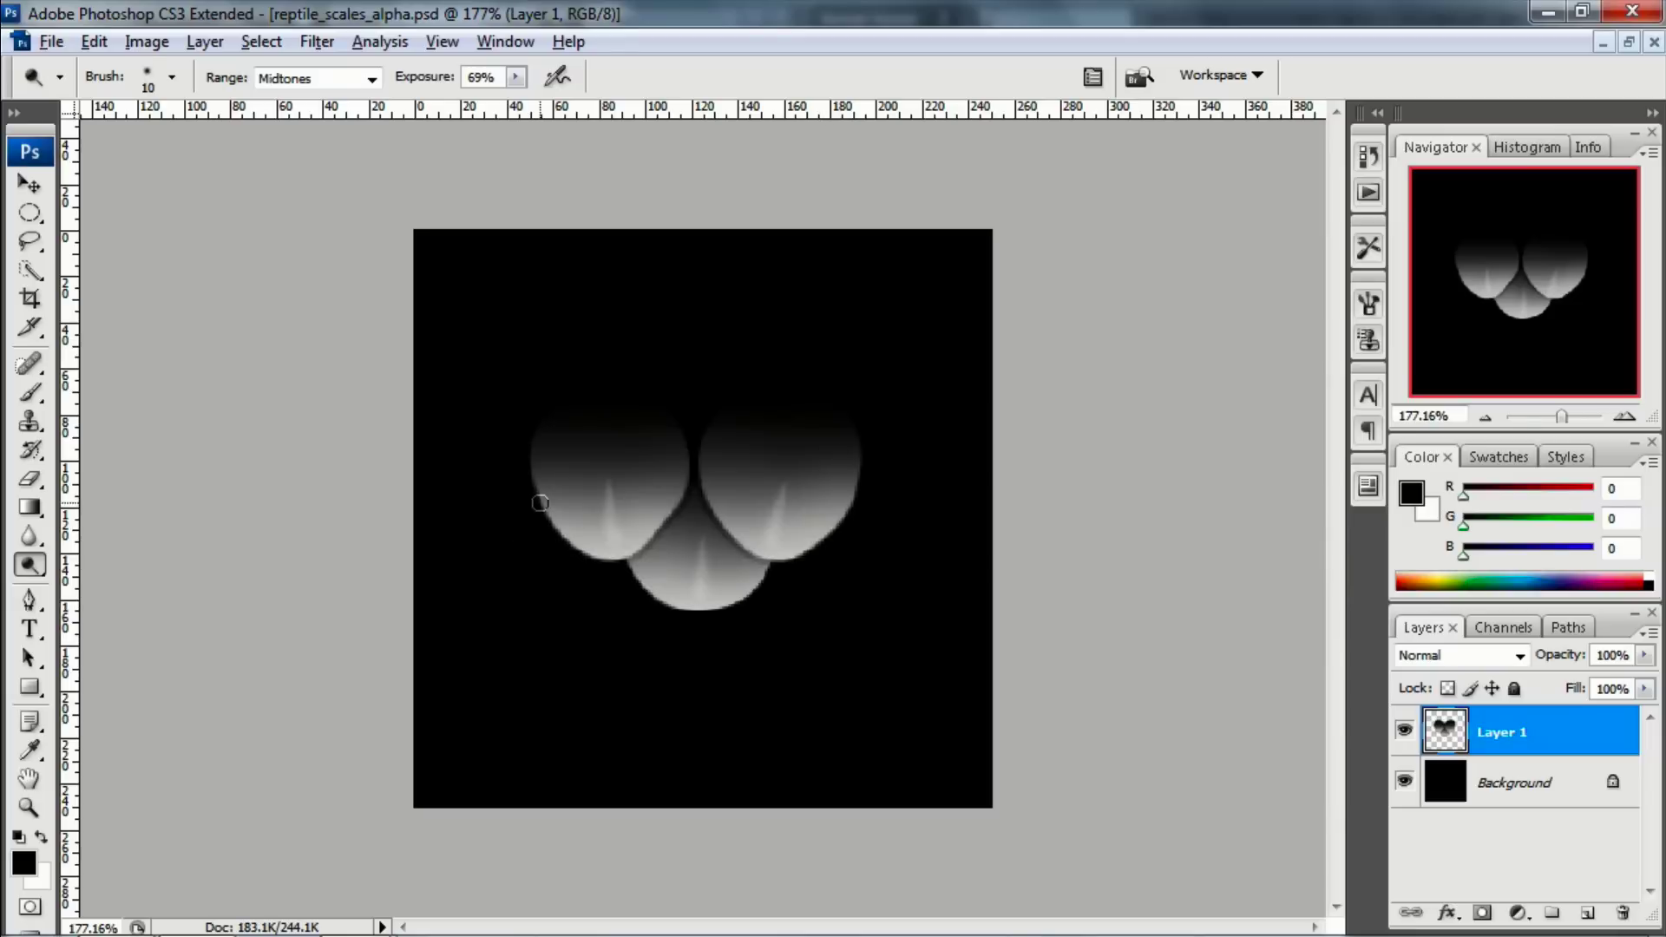
{"action": "key", "text": "bracketleft"}
{"action": "key", "text": "bracketleft"}
{"action": "key", "text": "bracketleft"}
{"action": "left_click_drag", "start_coordinate": [642, 544], "coordinate": [597, 565]}
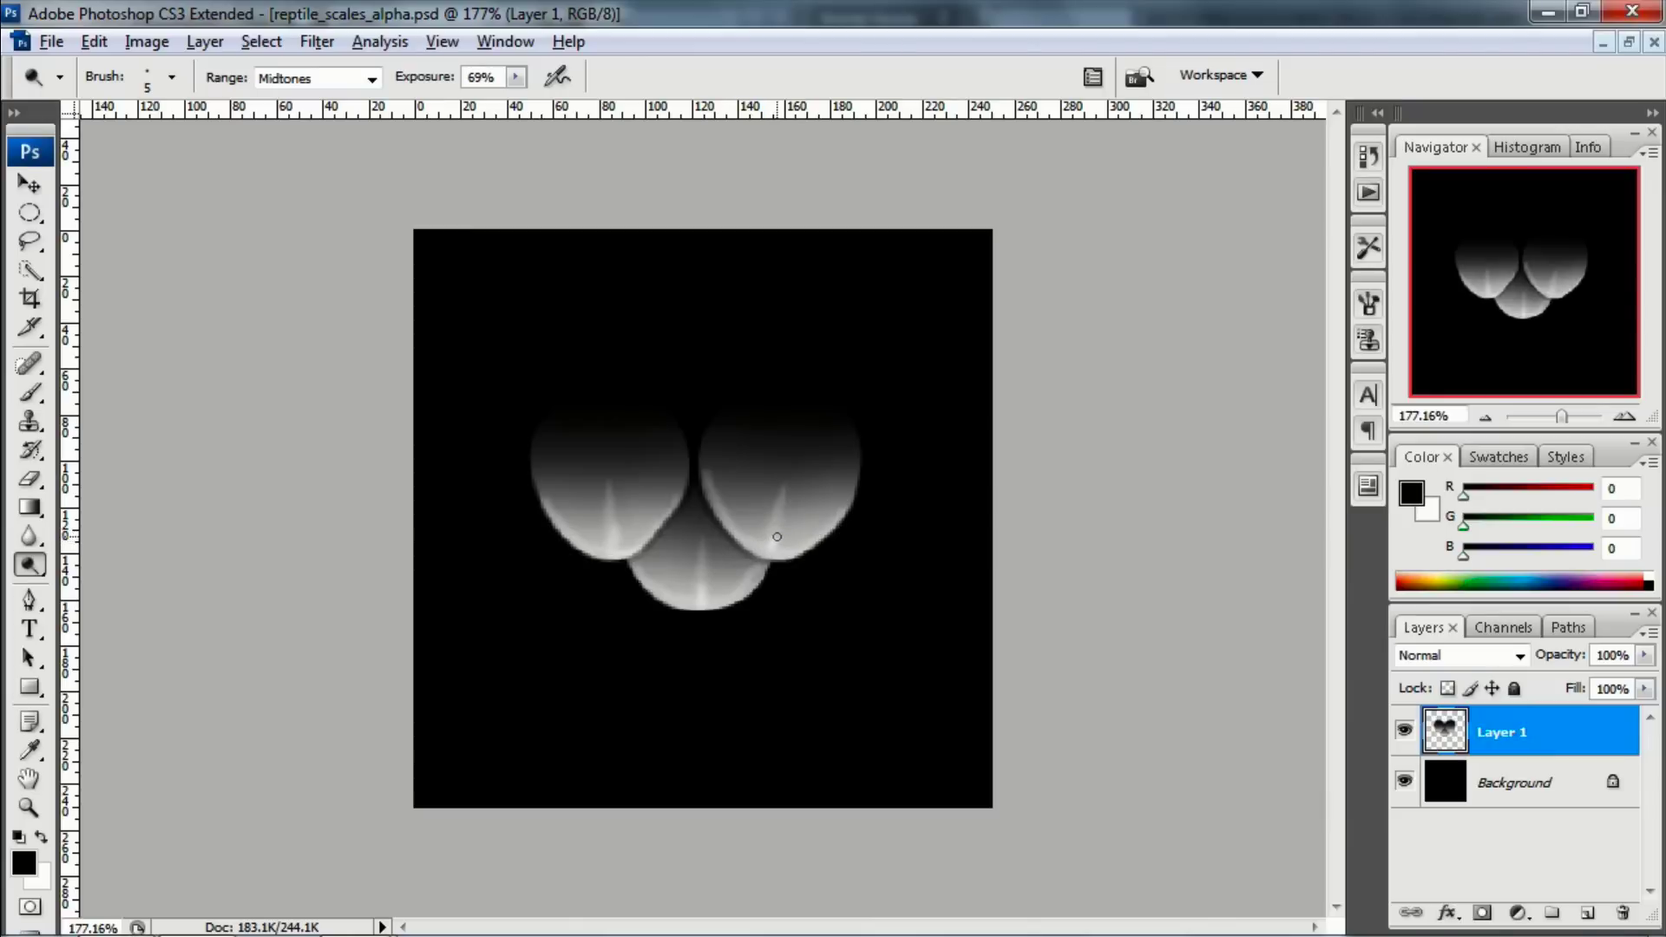
{"action": "left_click_drag", "start_coordinate": [777, 537], "coordinate": [781, 498]}
Step: Smudge along the left and bottom scales' streaks with a size 10 then 9 brush
{"action": "left_click", "coordinate": [29, 536]}
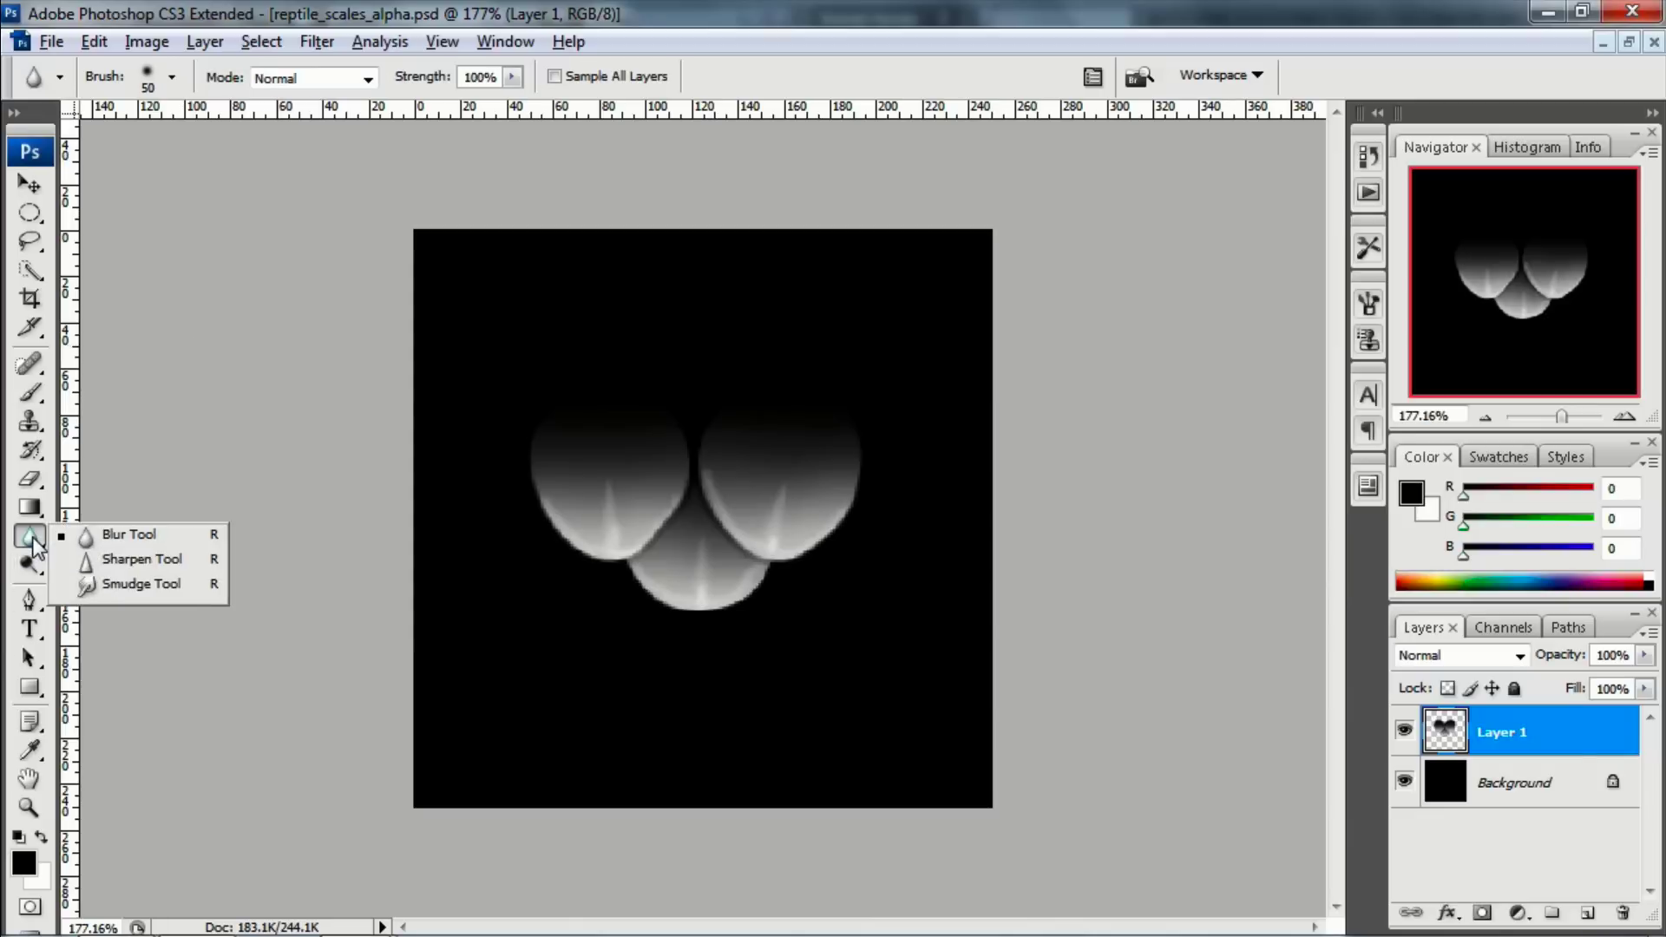
{"action": "left_click", "coordinate": [91, 586]}
{"action": "key", "text": "bracketleft"}
{"action": "key", "text": "bracketleft"}
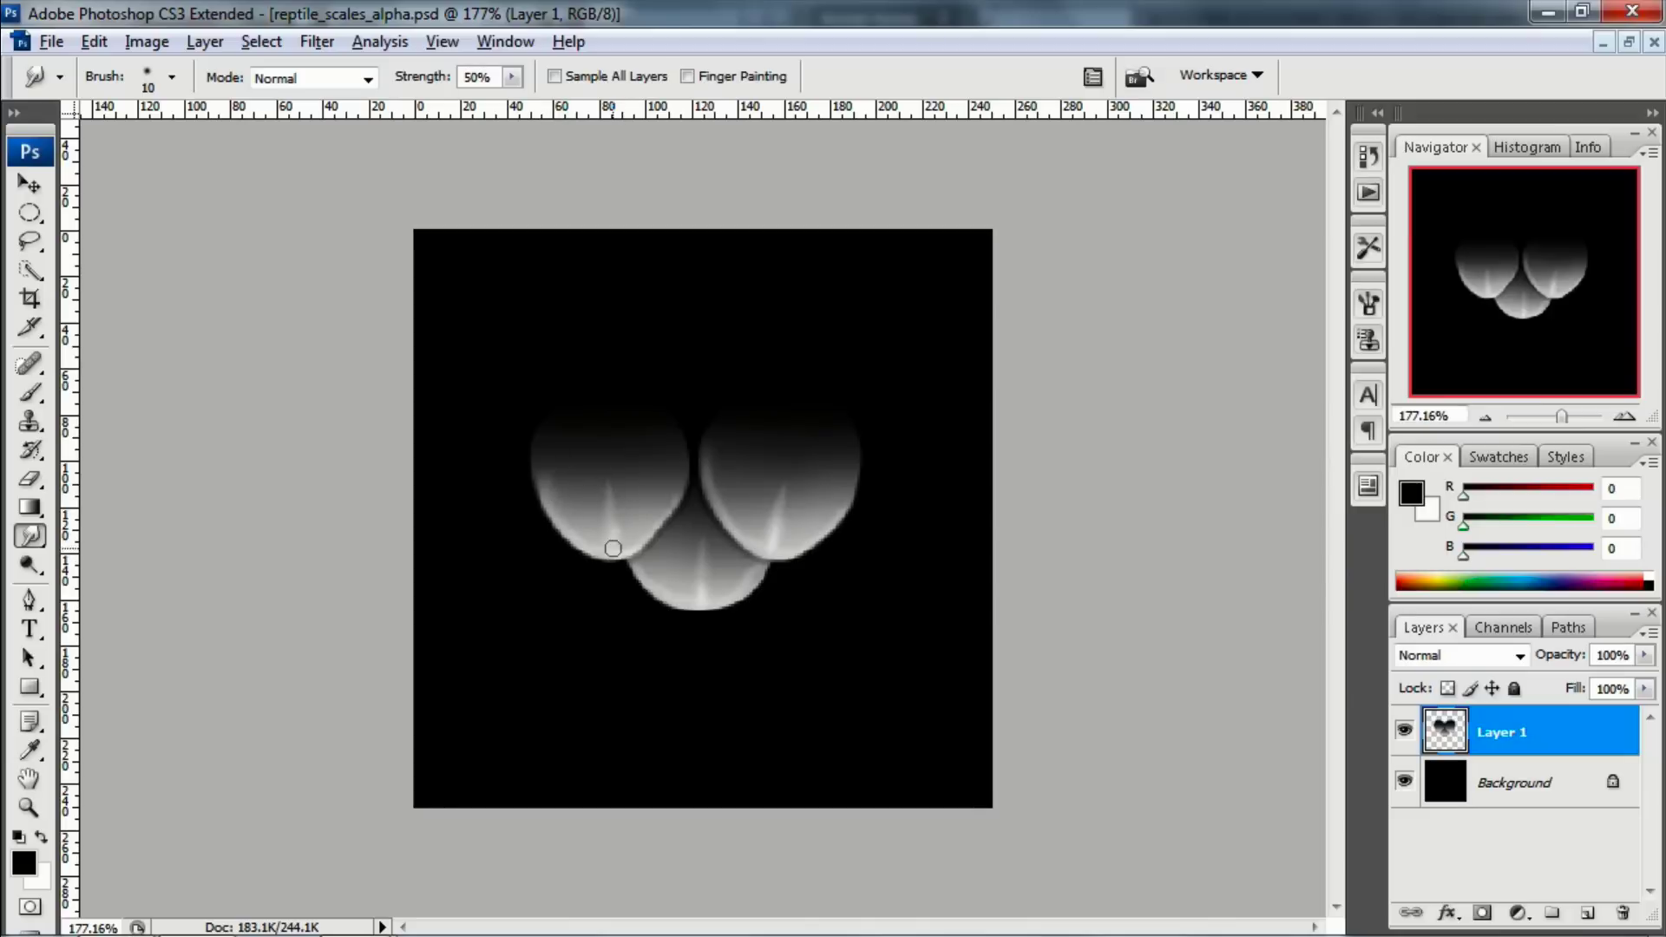
{"action": "left_click_drag", "start_coordinate": [610, 547], "coordinate": [615, 471]}
{"action": "mouse_move", "coordinate": [606, 532]}
{"action": "left_mouse_down"}
{"action": "mouse_move", "coordinate": [607, 465]}
{"action": "mouse_move", "coordinate": [606, 531]}
{"action": "mouse_move", "coordinate": [613, 514]}
{"action": "left_mouse_up"}
{"action": "mouse_move", "coordinate": [680, 524]}
{"action": "left_mouse_down"}
{"action": "mouse_move", "coordinate": [700, 595]}
{"action": "mouse_move", "coordinate": [702, 576]}
{"action": "left_mouse_up"}
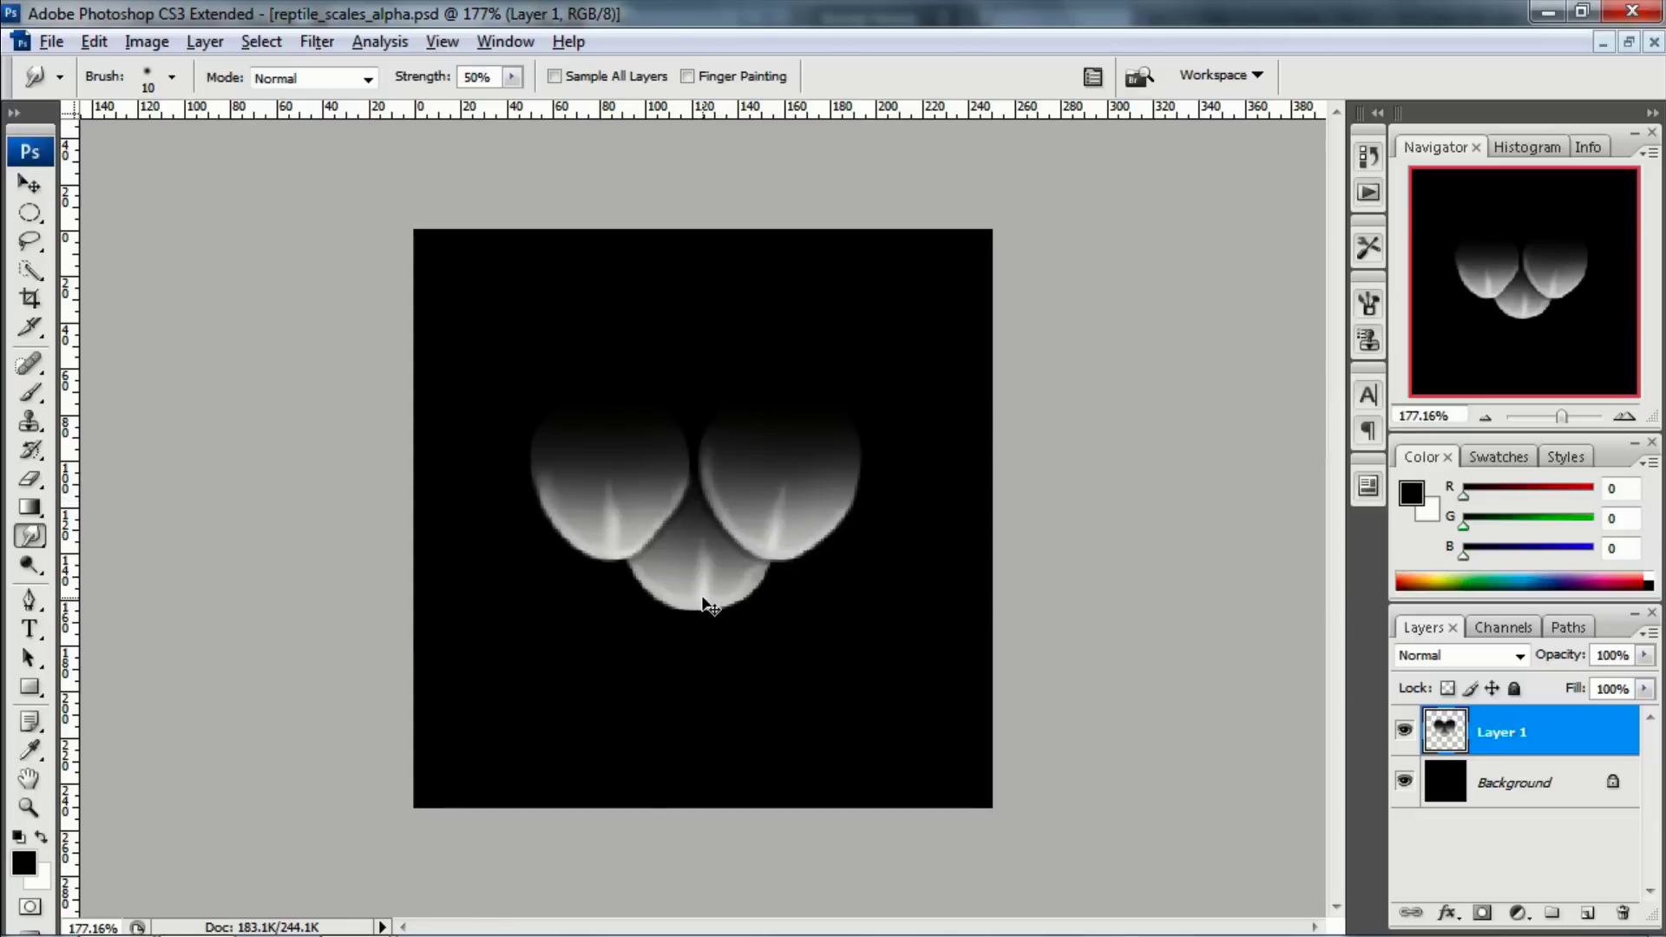
{"action": "key", "text": "bracketleft"}
{"action": "left_click_drag", "start_coordinate": [700, 604], "coordinate": [695, 539]}
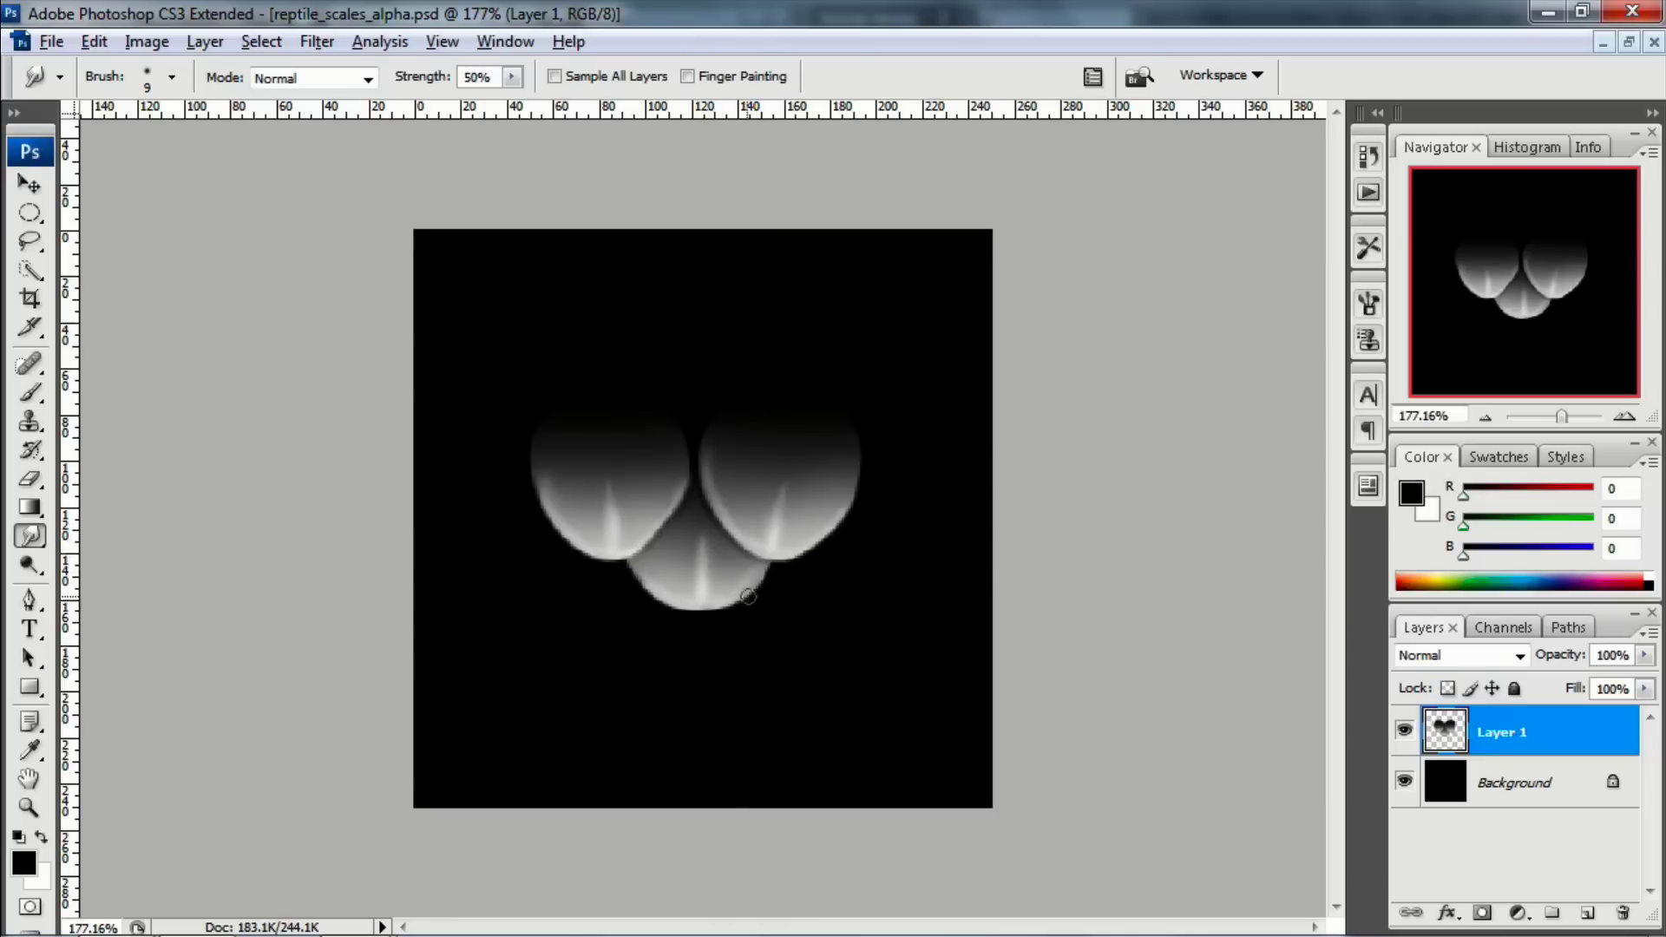
{"action": "scroll", "coordinate": [843, 643], "scroll_direction": "down", "scroll_amount": 2, "text": "alt"}
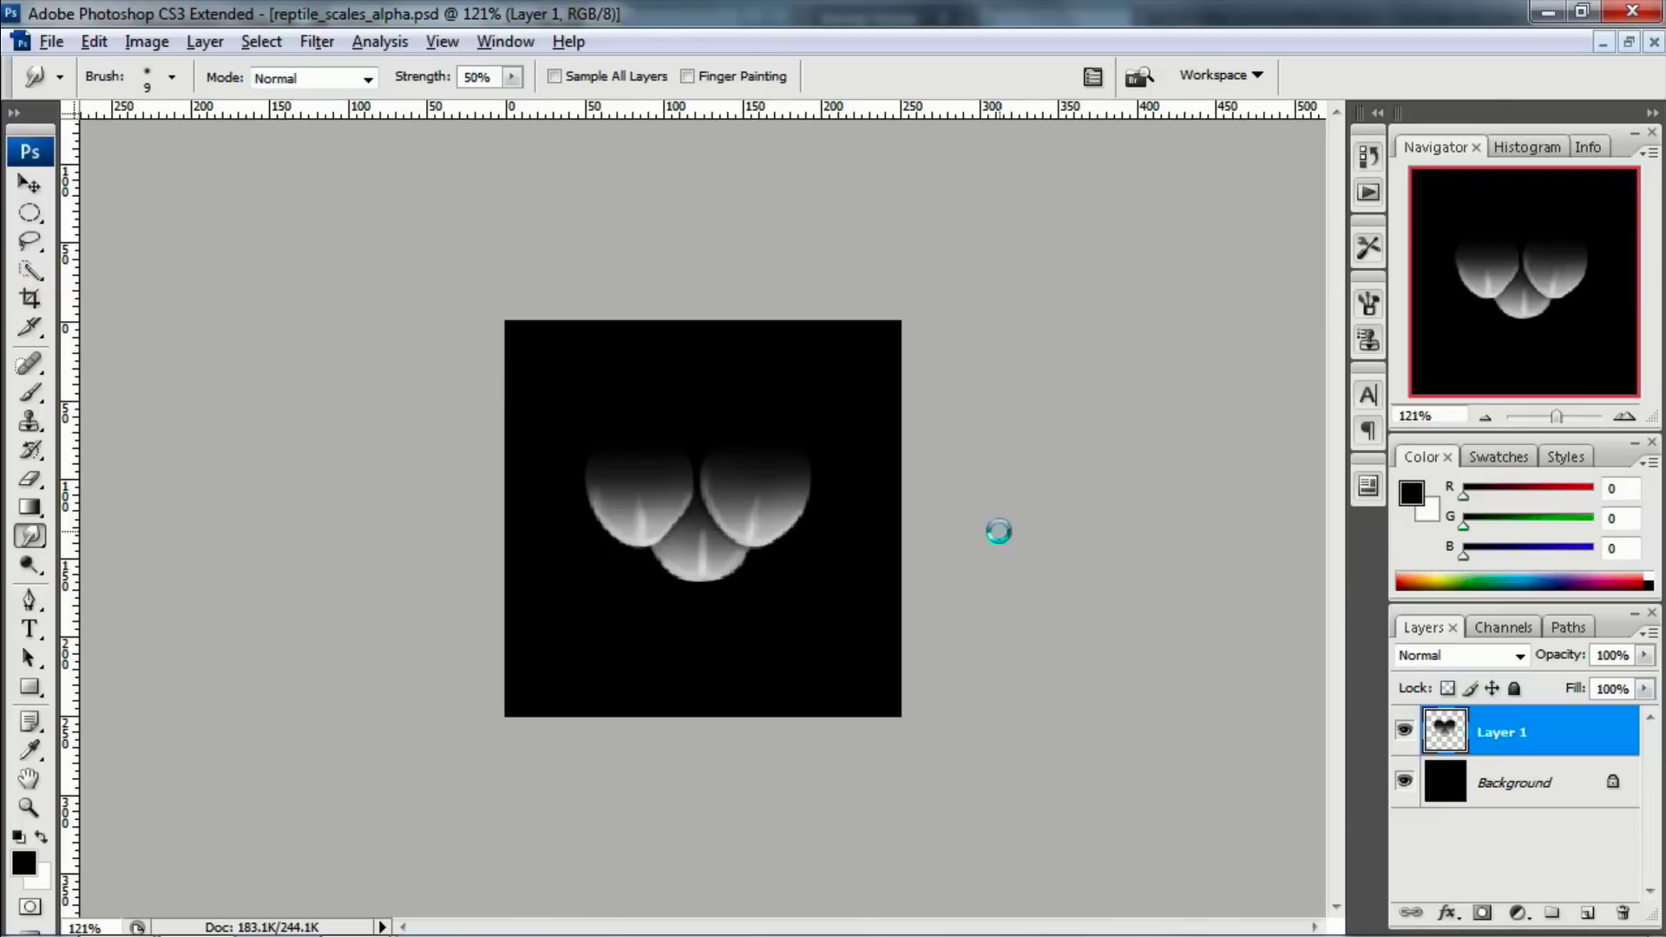
Step: Save the image as PNG, replacing scales_alpha1.png
{"action": "key", "text": "ctrl+shift+s"}
{"action": "left_click", "coordinate": [1245, 580]}
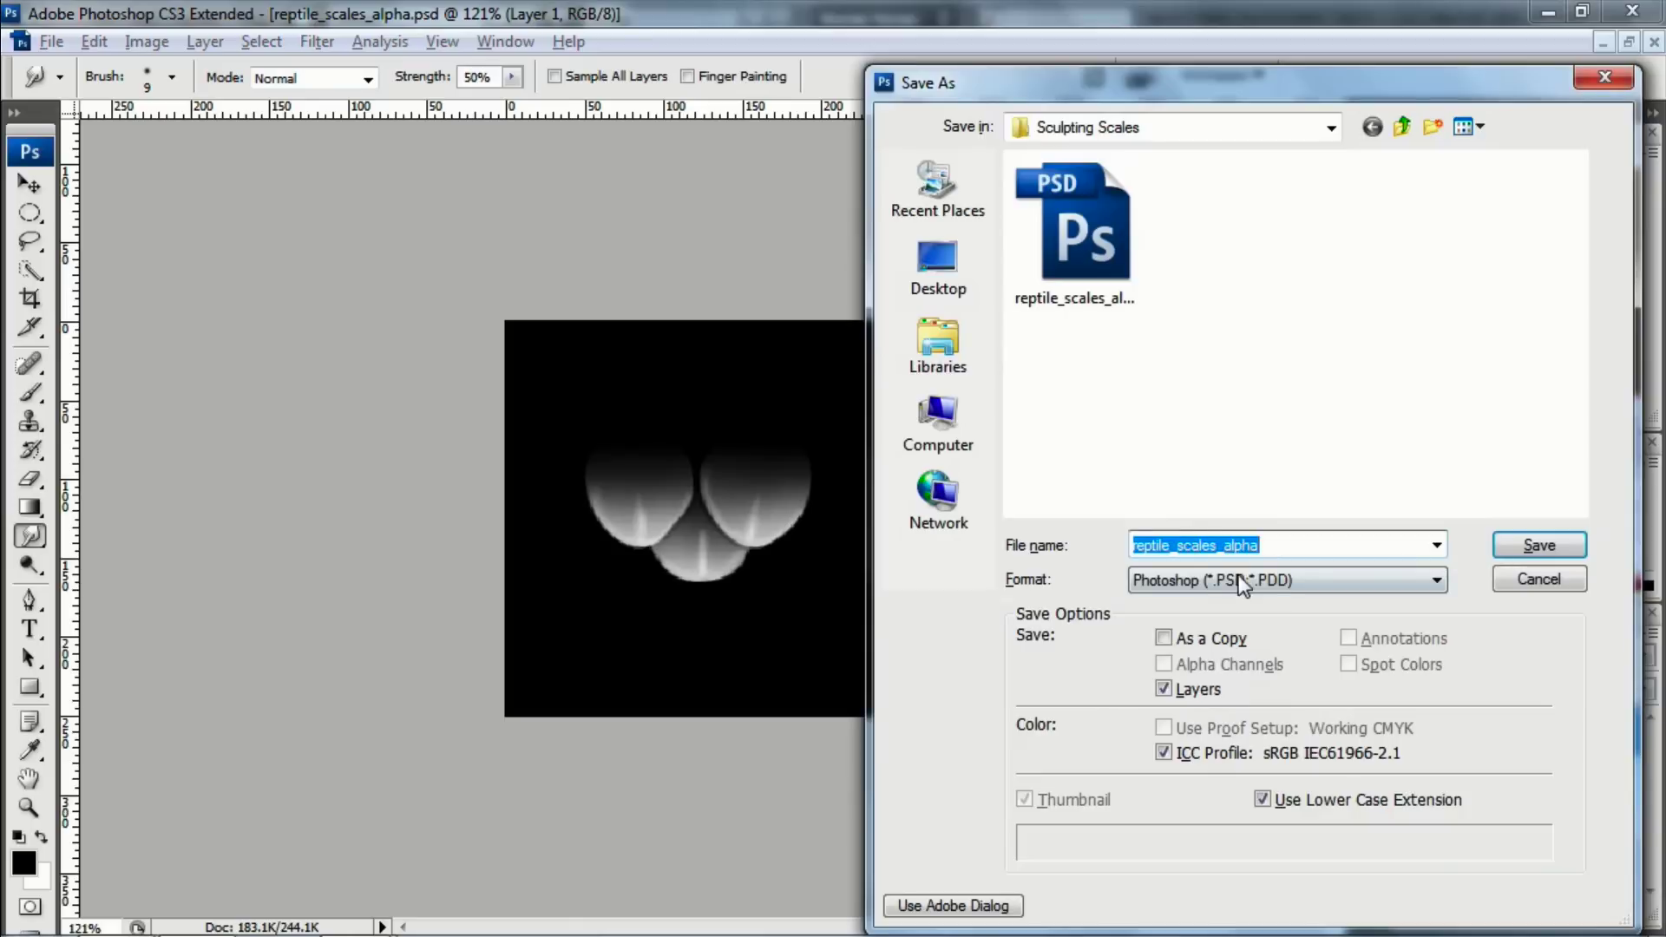
{"action": "left_click", "coordinate": [1206, 840]}
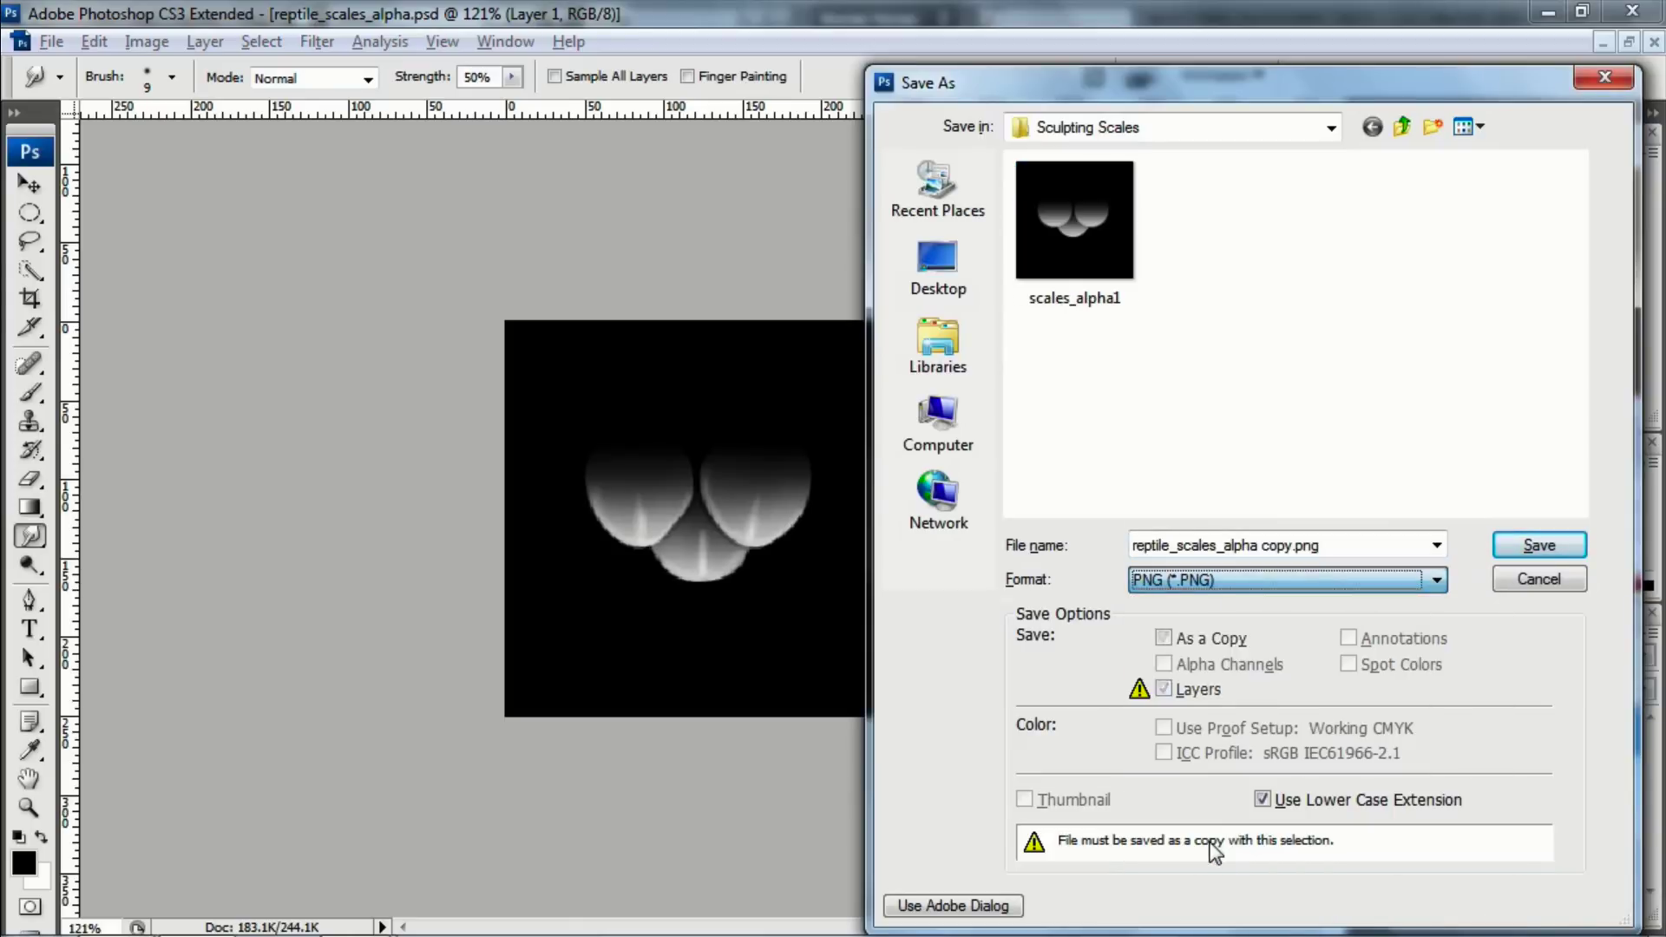
{"action": "left_click", "coordinate": [1080, 230]}
{"action": "left_click", "coordinate": [1532, 546]}
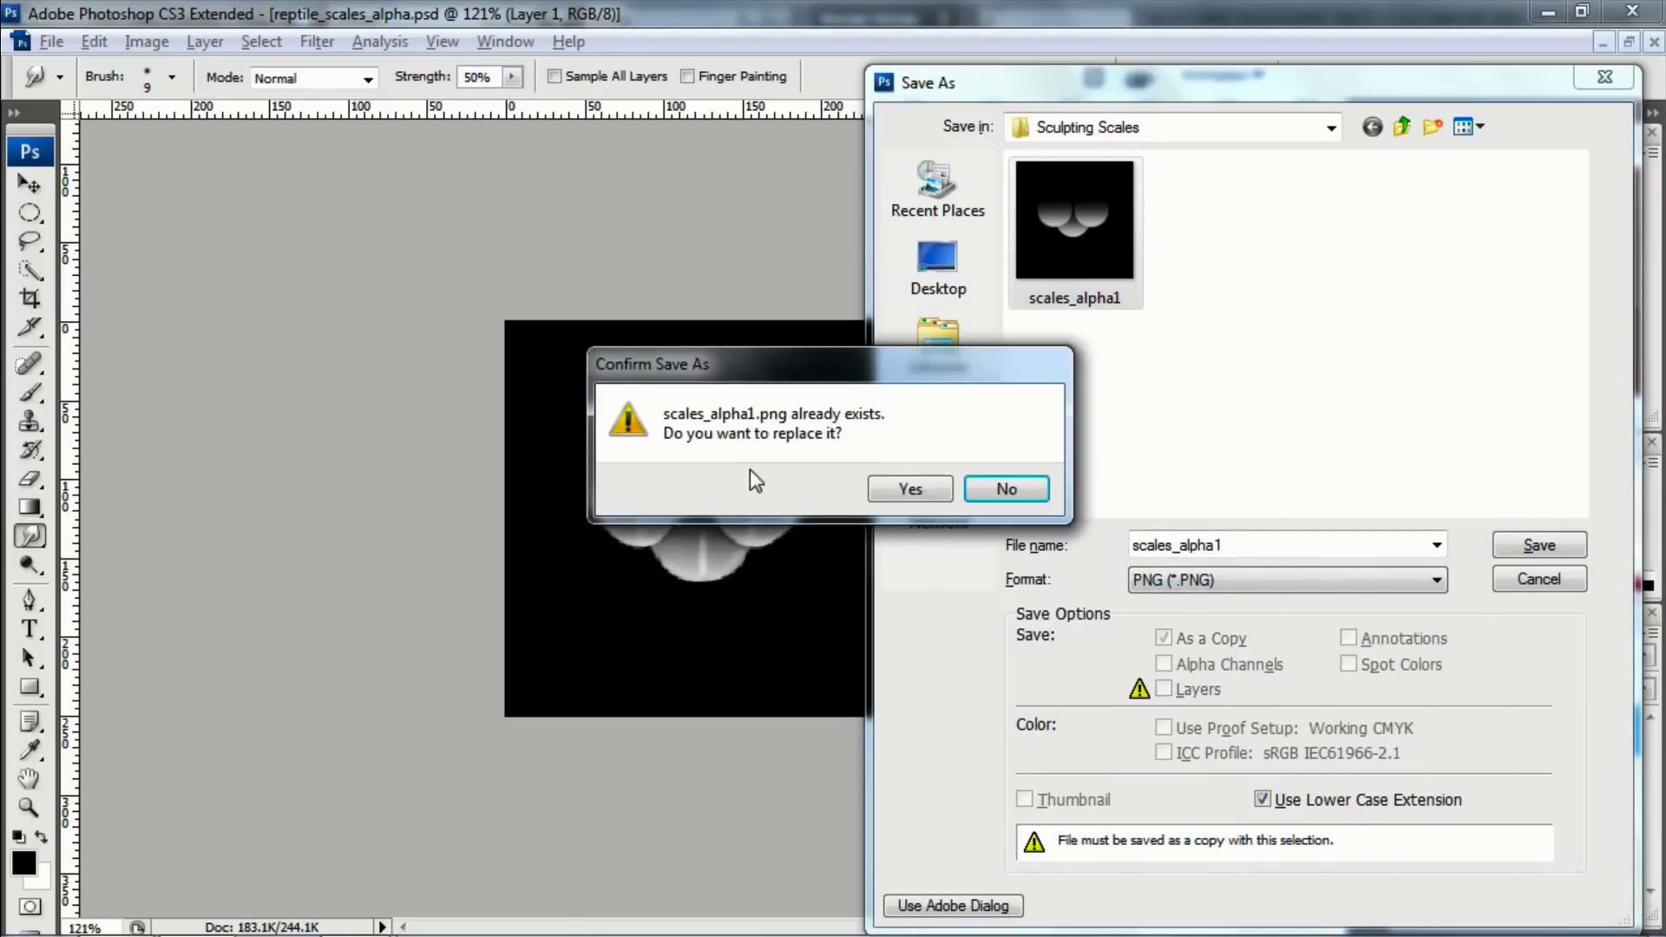
{"action": "left_click", "coordinate": [929, 491]}
{"action": "left_click", "coordinate": [954, 450]}
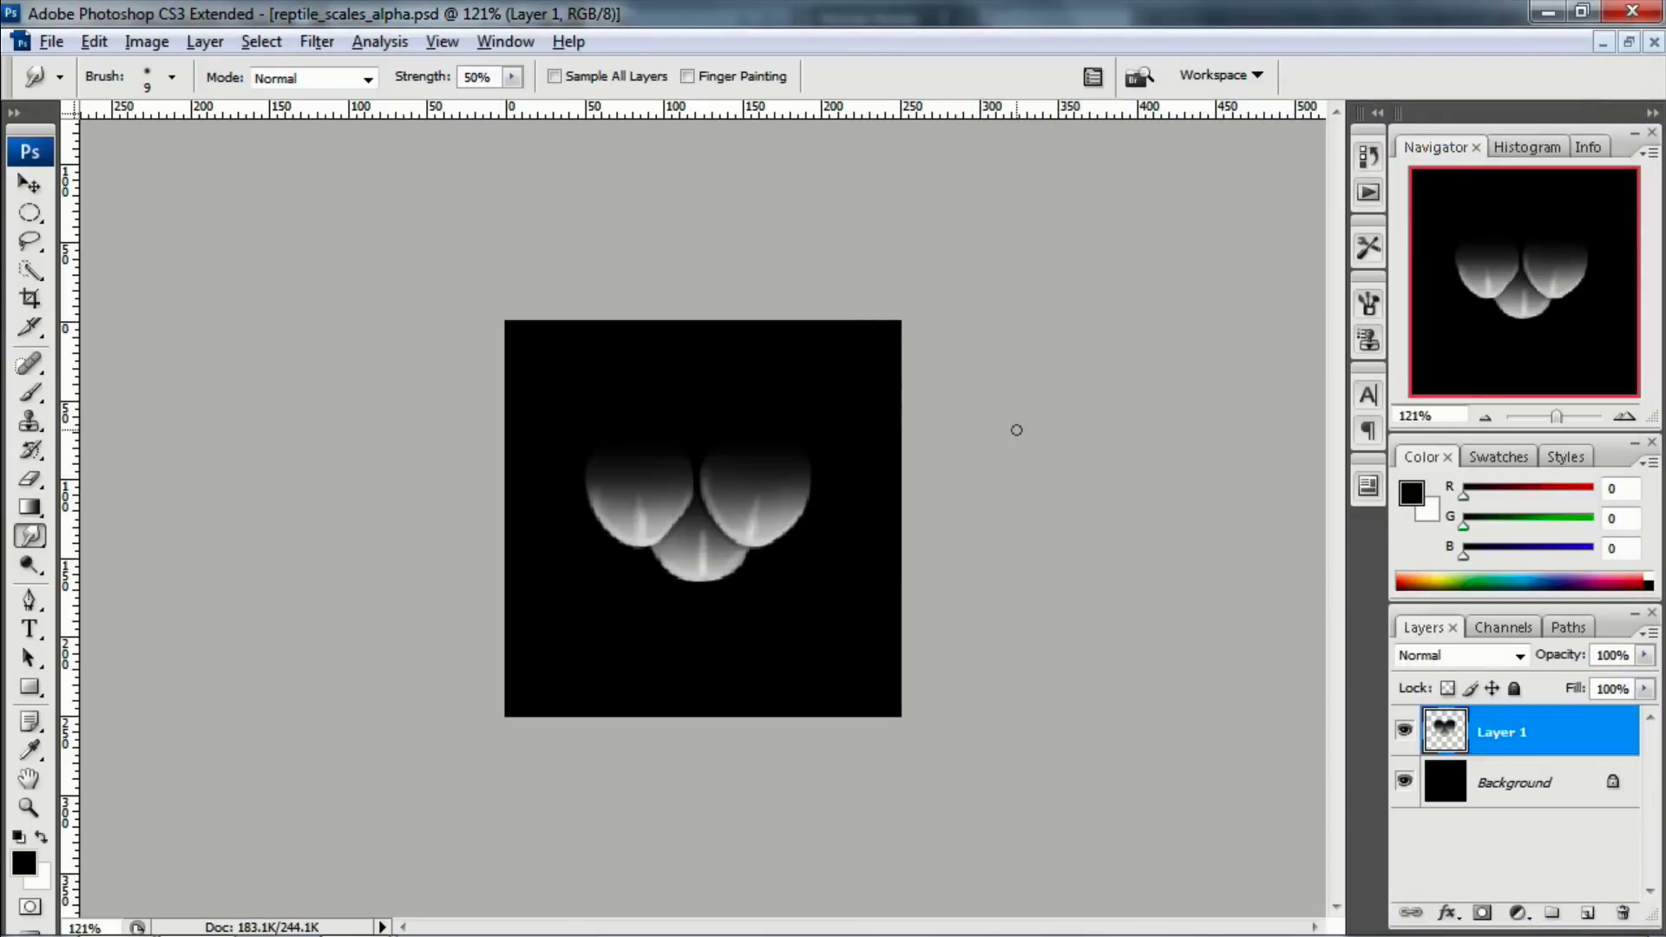
Step: Back in Blender, stamp scale clusters near the sphere's centre and just below them
{"action": "key", "text": "alt+Tab"}
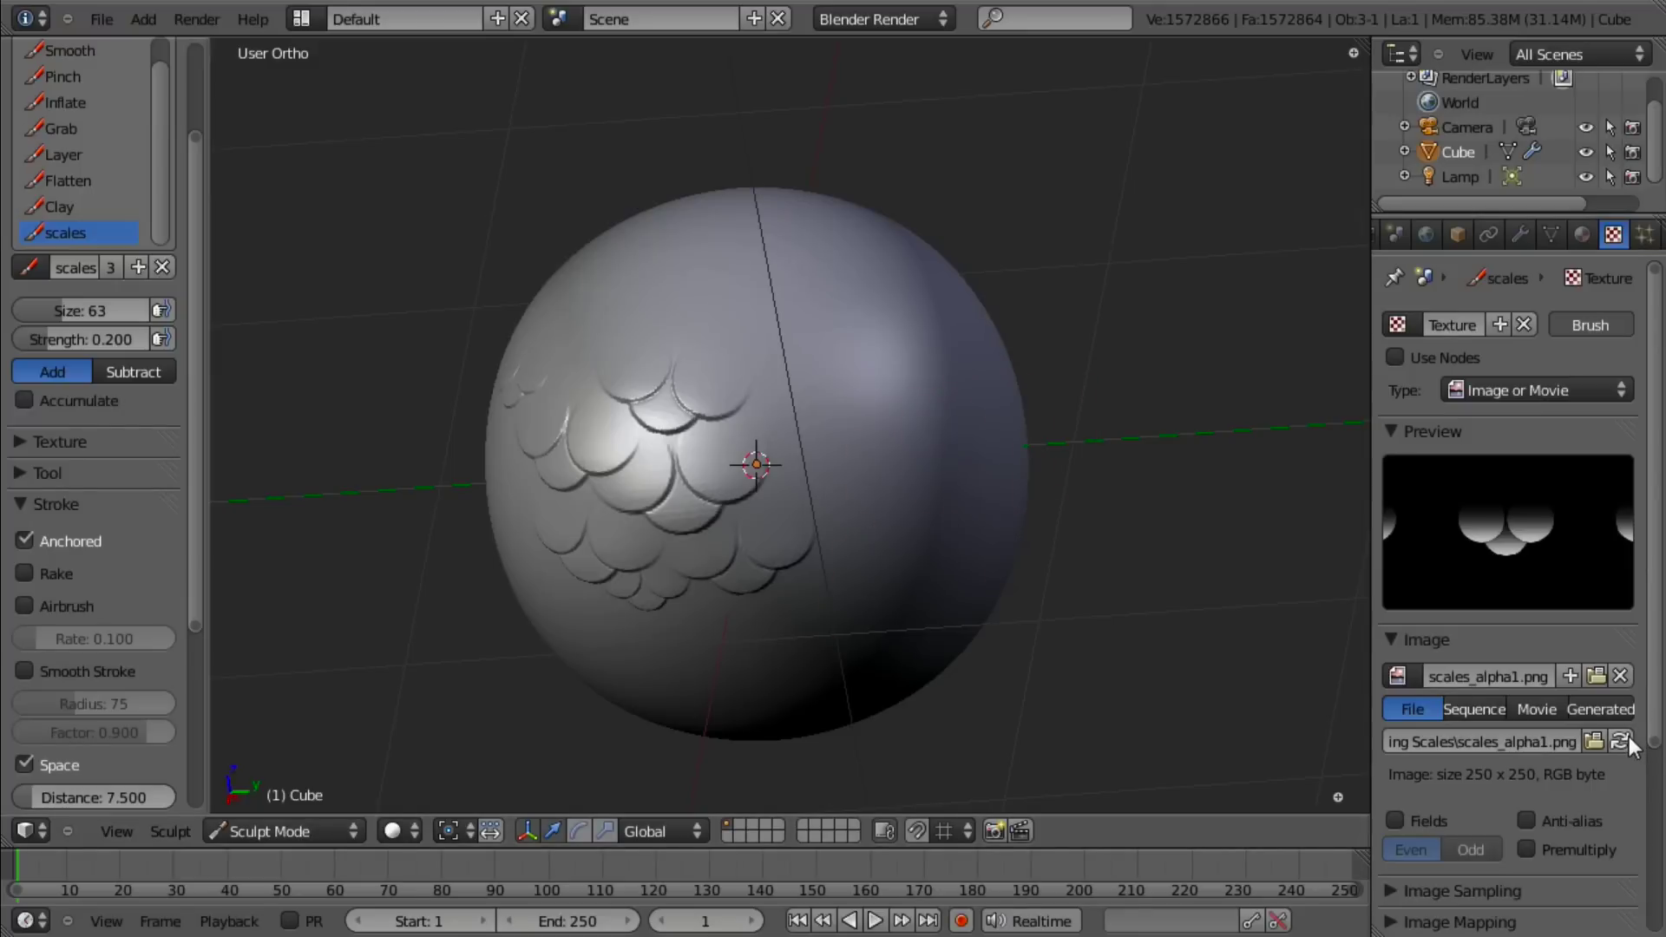
{"action": "scroll", "coordinate": [725, 577], "scroll_direction": "up", "scroll_amount": 1}
{"action": "middle_click_drag", "start_coordinate": [763, 556], "coordinate": [647, 595]}
{"action": "mouse_move", "coordinate": [699, 447]}
{"action": "left_mouse_down"}
{"action": "mouse_move", "coordinate": [869, 446]}
{"action": "mouse_move", "coordinate": [891, 468]}
{"action": "mouse_move", "coordinate": [733, 468]}
{"action": "left_mouse_up"}
{"action": "middle_click_drag", "start_coordinate": [733, 469], "coordinate": [797, 472]}
{"action": "mouse_move", "coordinate": [785, 572]}
{"action": "left_mouse_down"}
{"action": "mouse_move", "coordinate": [820, 553]}
{"action": "mouse_move", "coordinate": [861, 581]}
{"action": "mouse_move", "coordinate": [911, 576]}
{"action": "mouse_move", "coordinate": [870, 583]}
{"action": "mouse_move", "coordinate": [757, 524]}
{"action": "mouse_move", "coordinate": [927, 555]}
{"action": "mouse_move", "coordinate": [907, 501]}
{"action": "mouse_move", "coordinate": [929, 550]}
{"action": "mouse_move", "coordinate": [893, 564]}
{"action": "left_mouse_up"}
{"action": "middle_click_drag", "start_coordinate": [893, 565], "coordinate": [792, 519]}
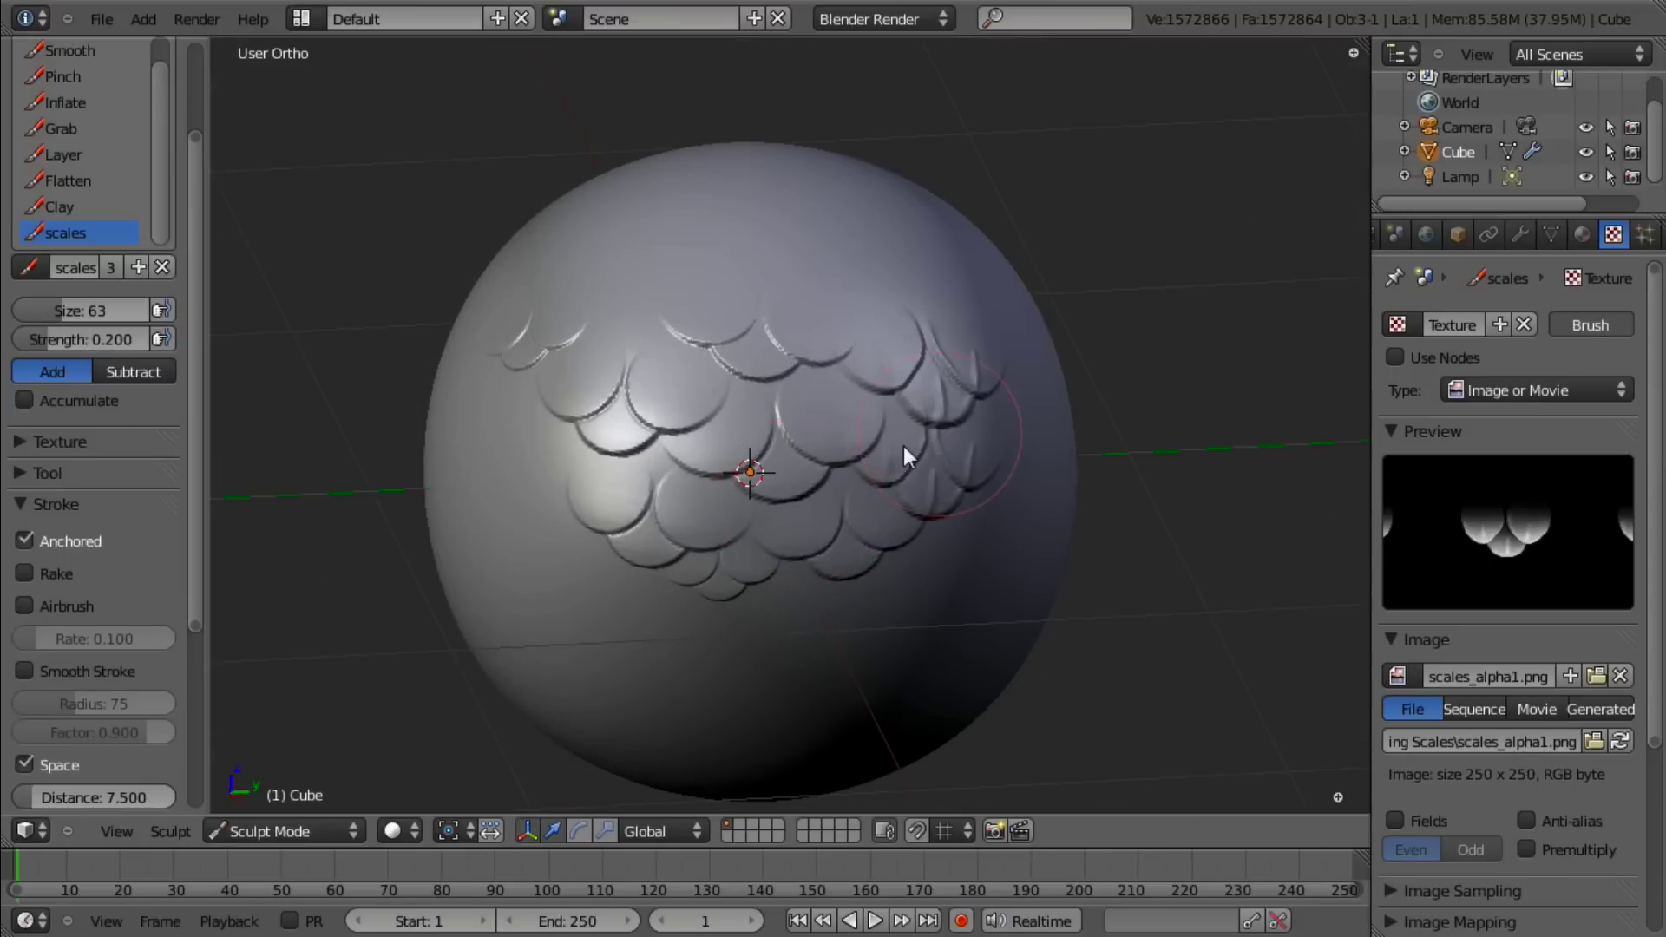
{"action": "middle_click_drag", "start_coordinate": [903, 446], "coordinate": [690, 493]}
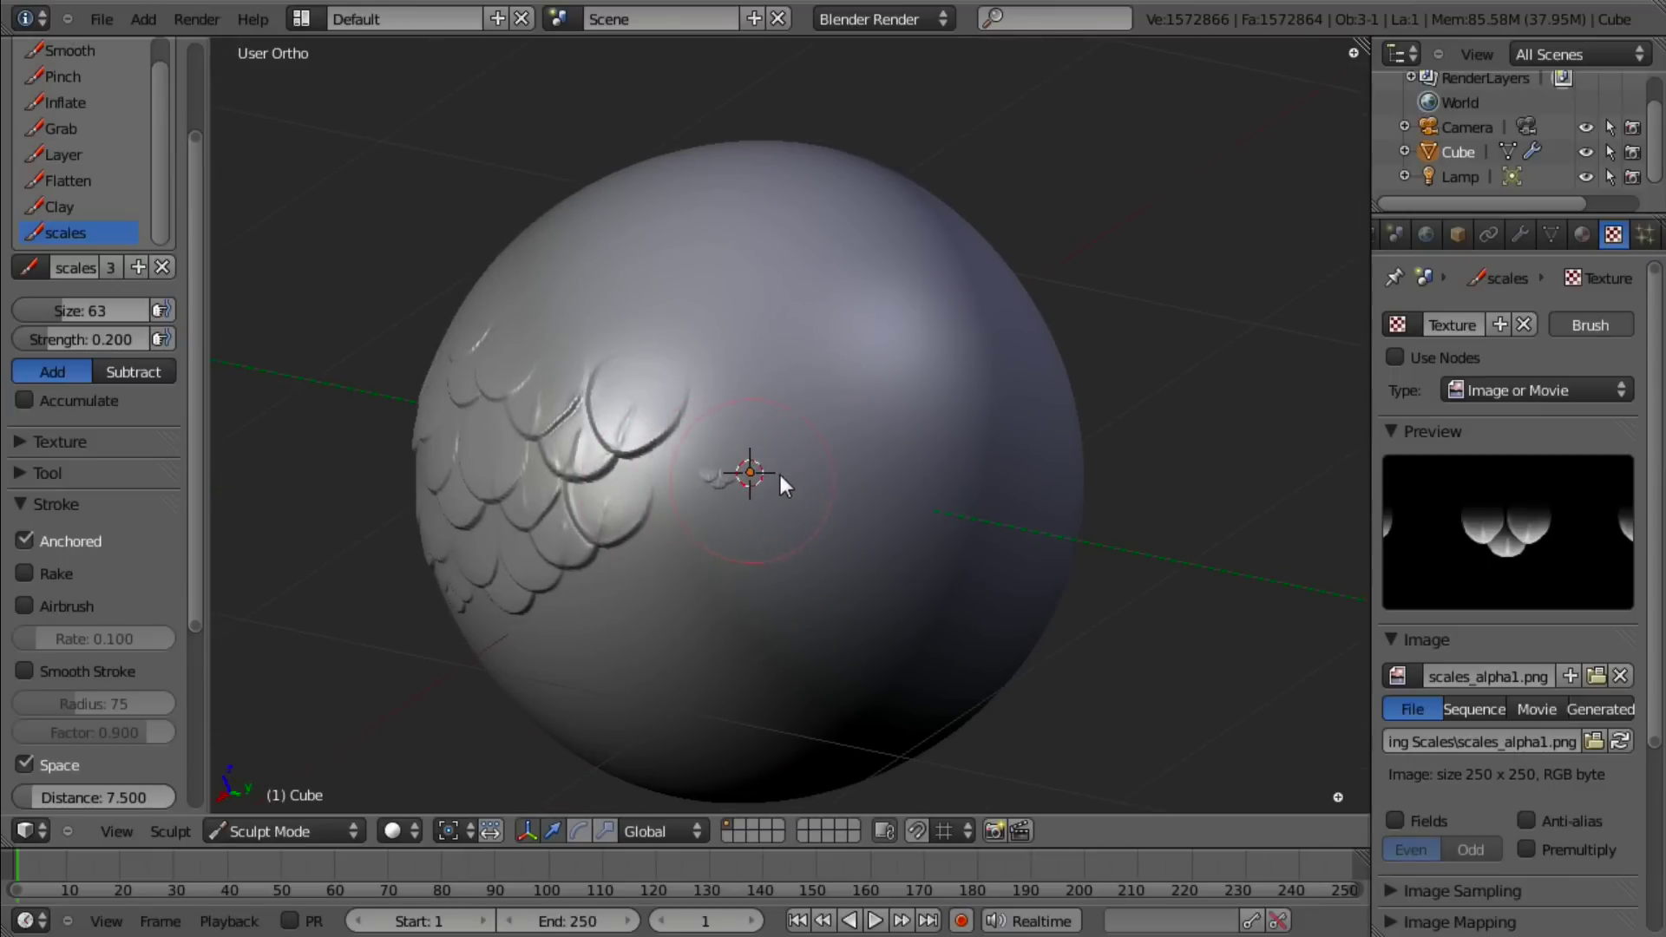
Step: Stamp more overlapping scales beside and below the existing rows
{"action": "left_click_drag", "start_coordinate": [780, 476], "coordinate": [674, 528]}
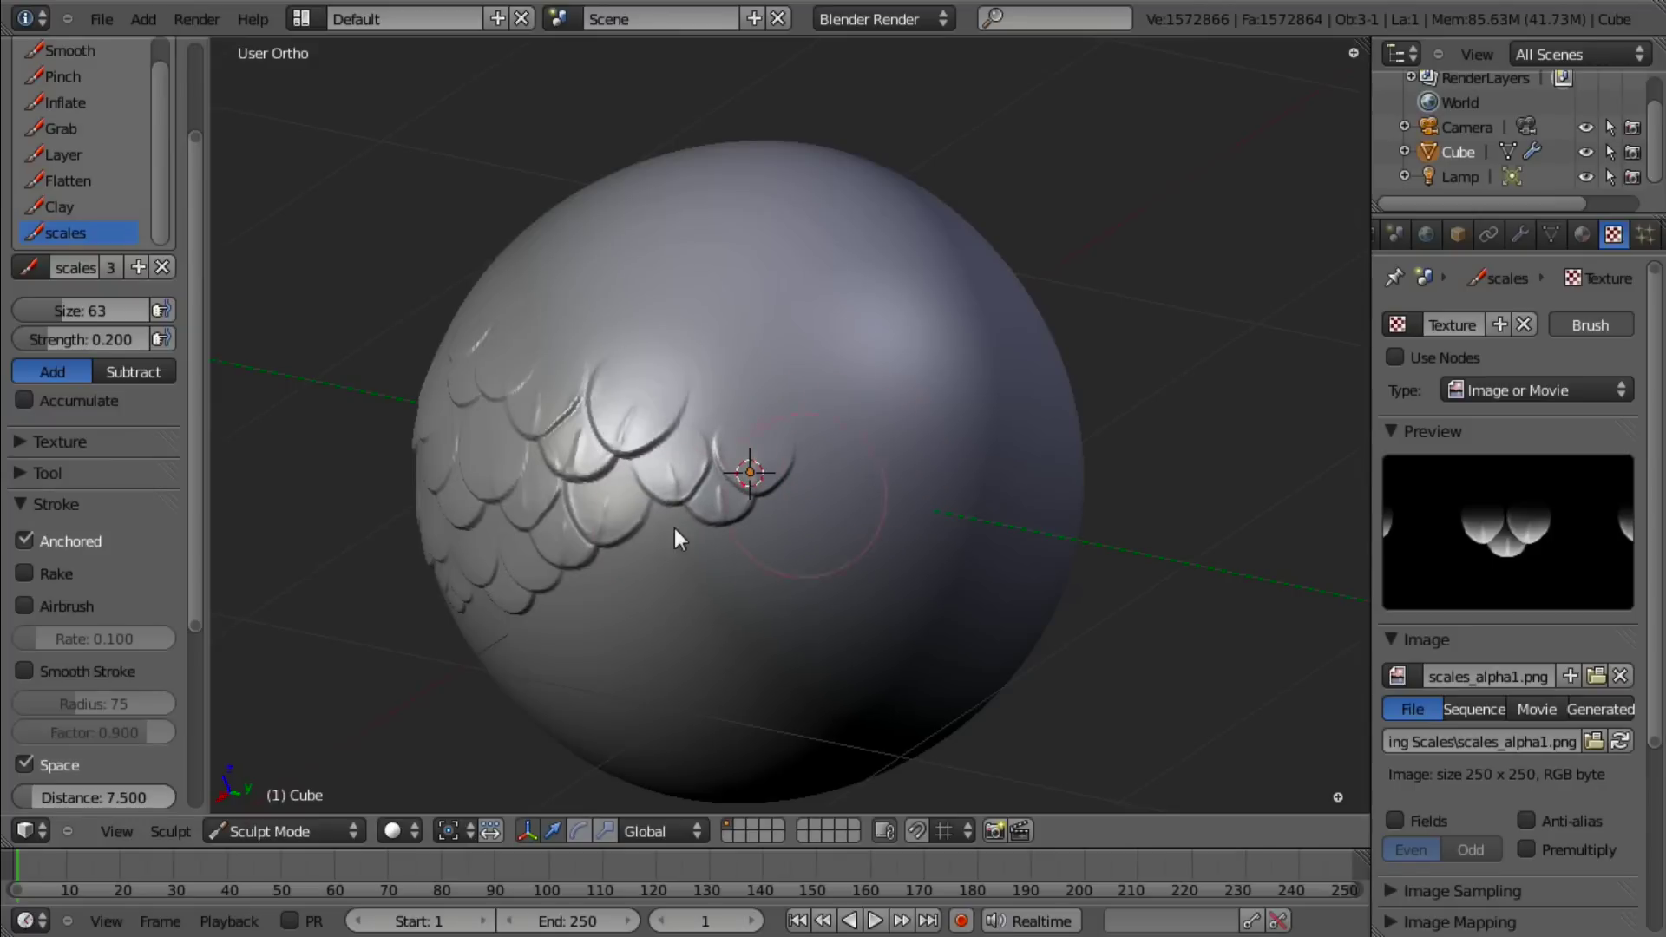
{"action": "middle_click_drag", "start_coordinate": [674, 528], "coordinate": [880, 471]}
{"action": "middle_click_drag", "start_coordinate": [638, 473], "coordinate": [680, 492]}
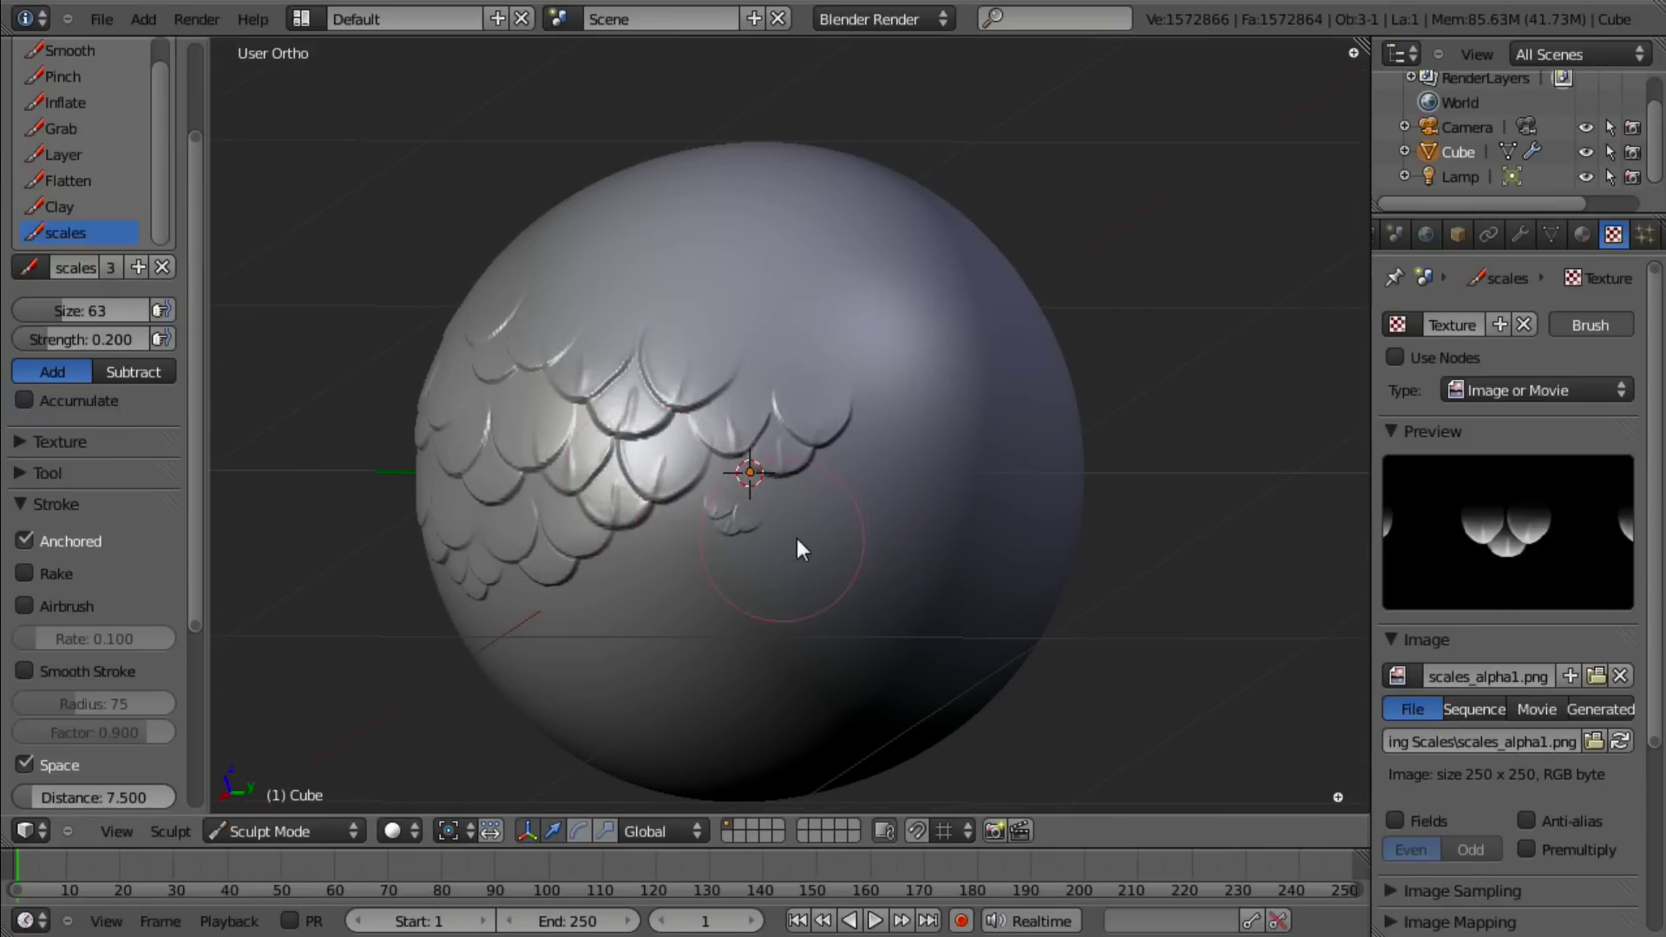
{"action": "left_click_drag", "start_coordinate": [776, 504], "coordinate": [898, 488]}
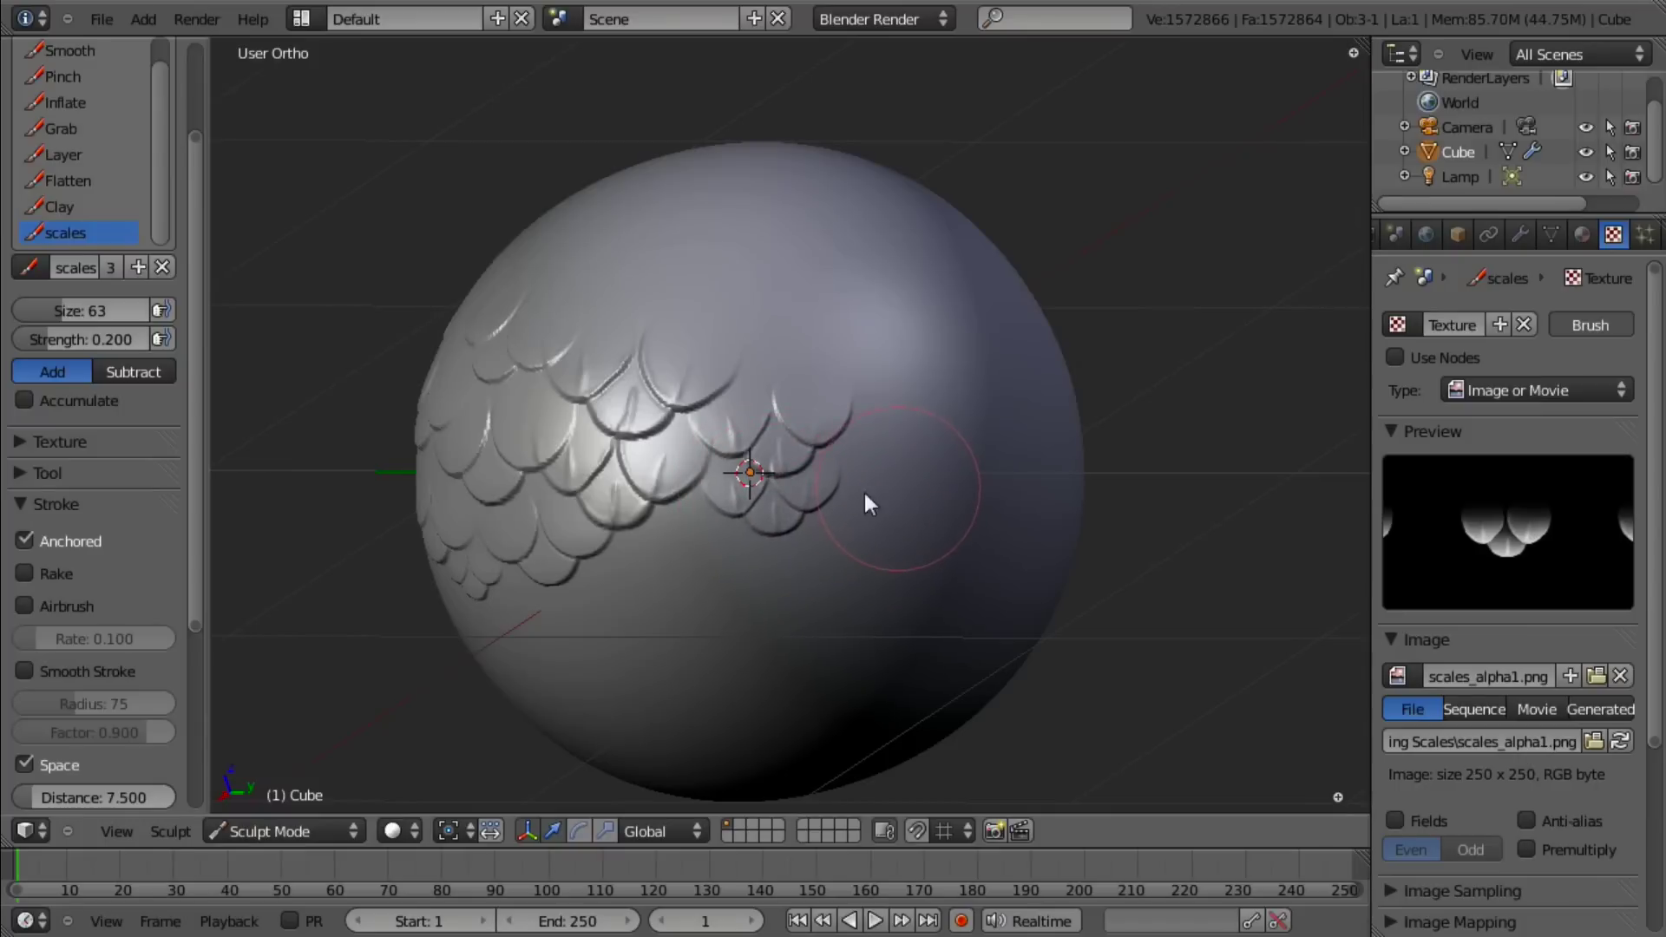
{"action": "key", "text": "ctrl+z"}
{"action": "key", "text": "ctrl+z"}
{"action": "key", "text": "ctrl+z"}
{"action": "key", "text": "ctrl+z"}
{"action": "key", "text": "ctrl+z"}
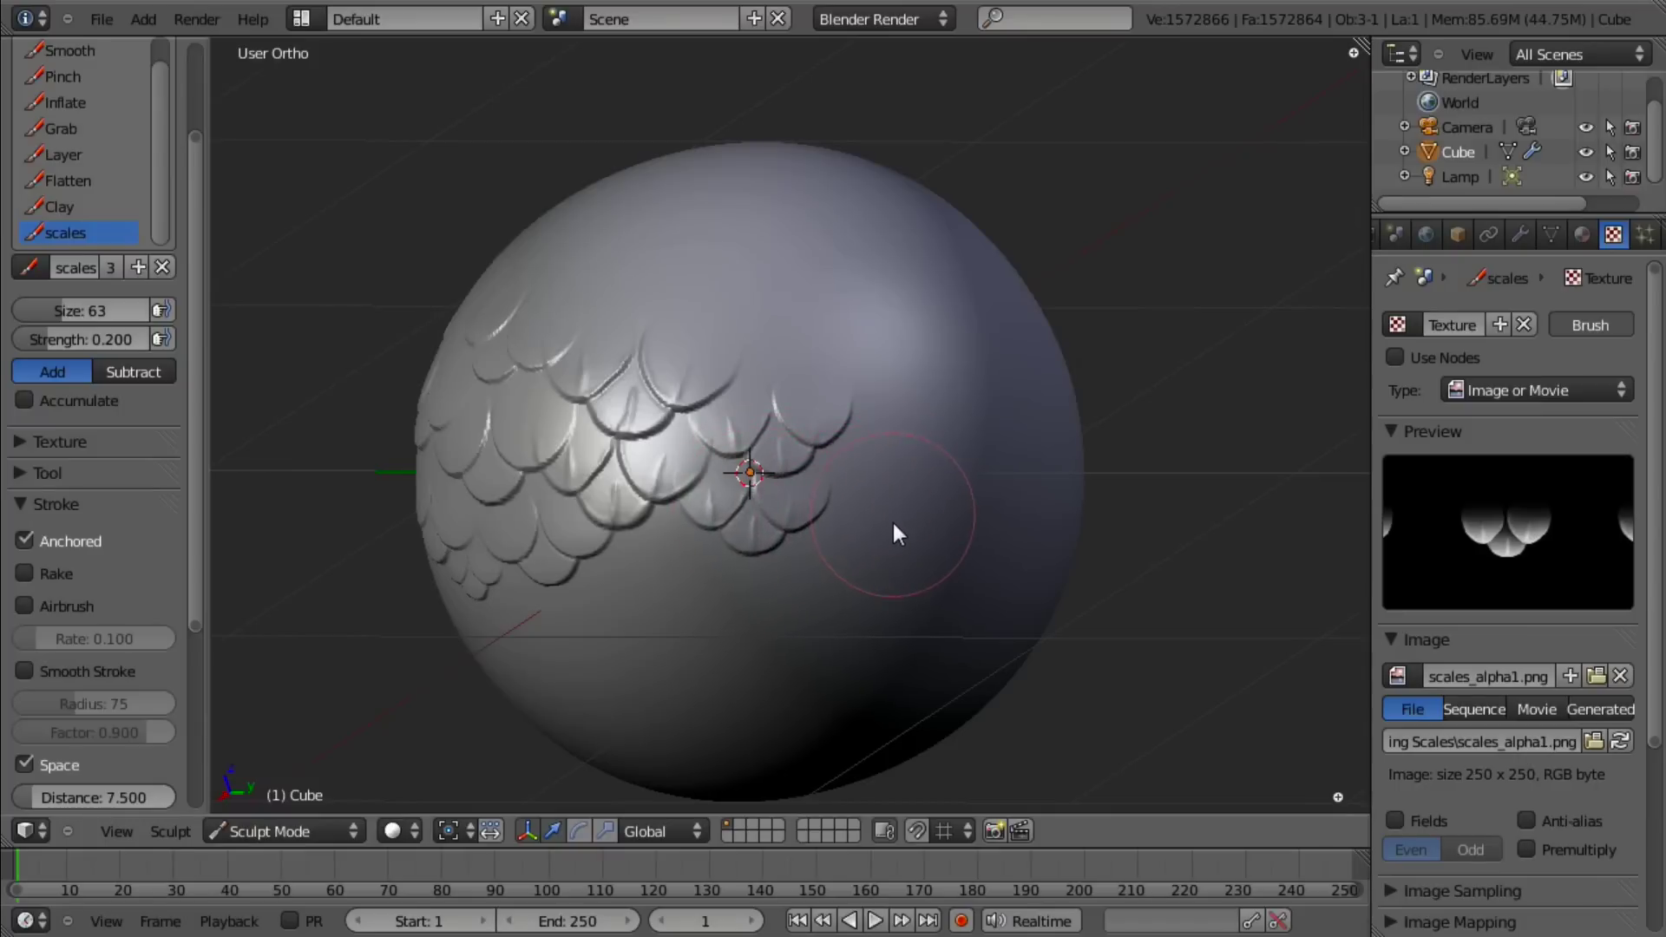
{"action": "key", "text": "ctrl+shift+z"}
{"action": "key", "text": "ctrl+shift+z"}
{"action": "key", "text": "ctrl+shift+z"}
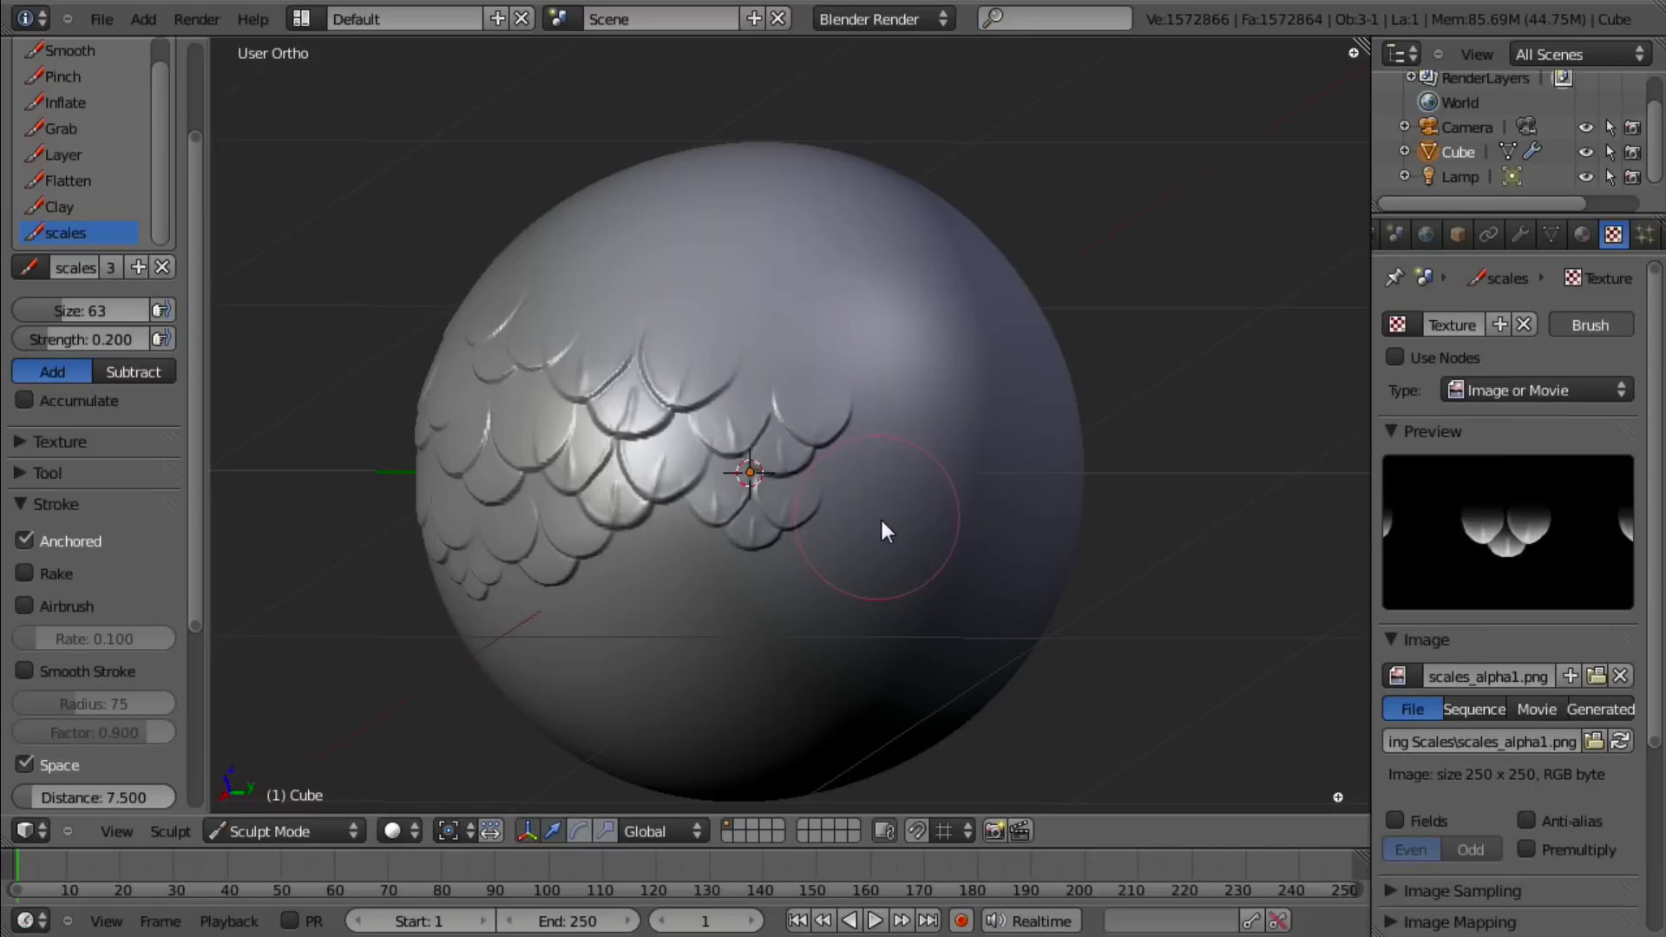
{"action": "middle_click_drag", "start_coordinate": [680, 526], "coordinate": [754, 508]}
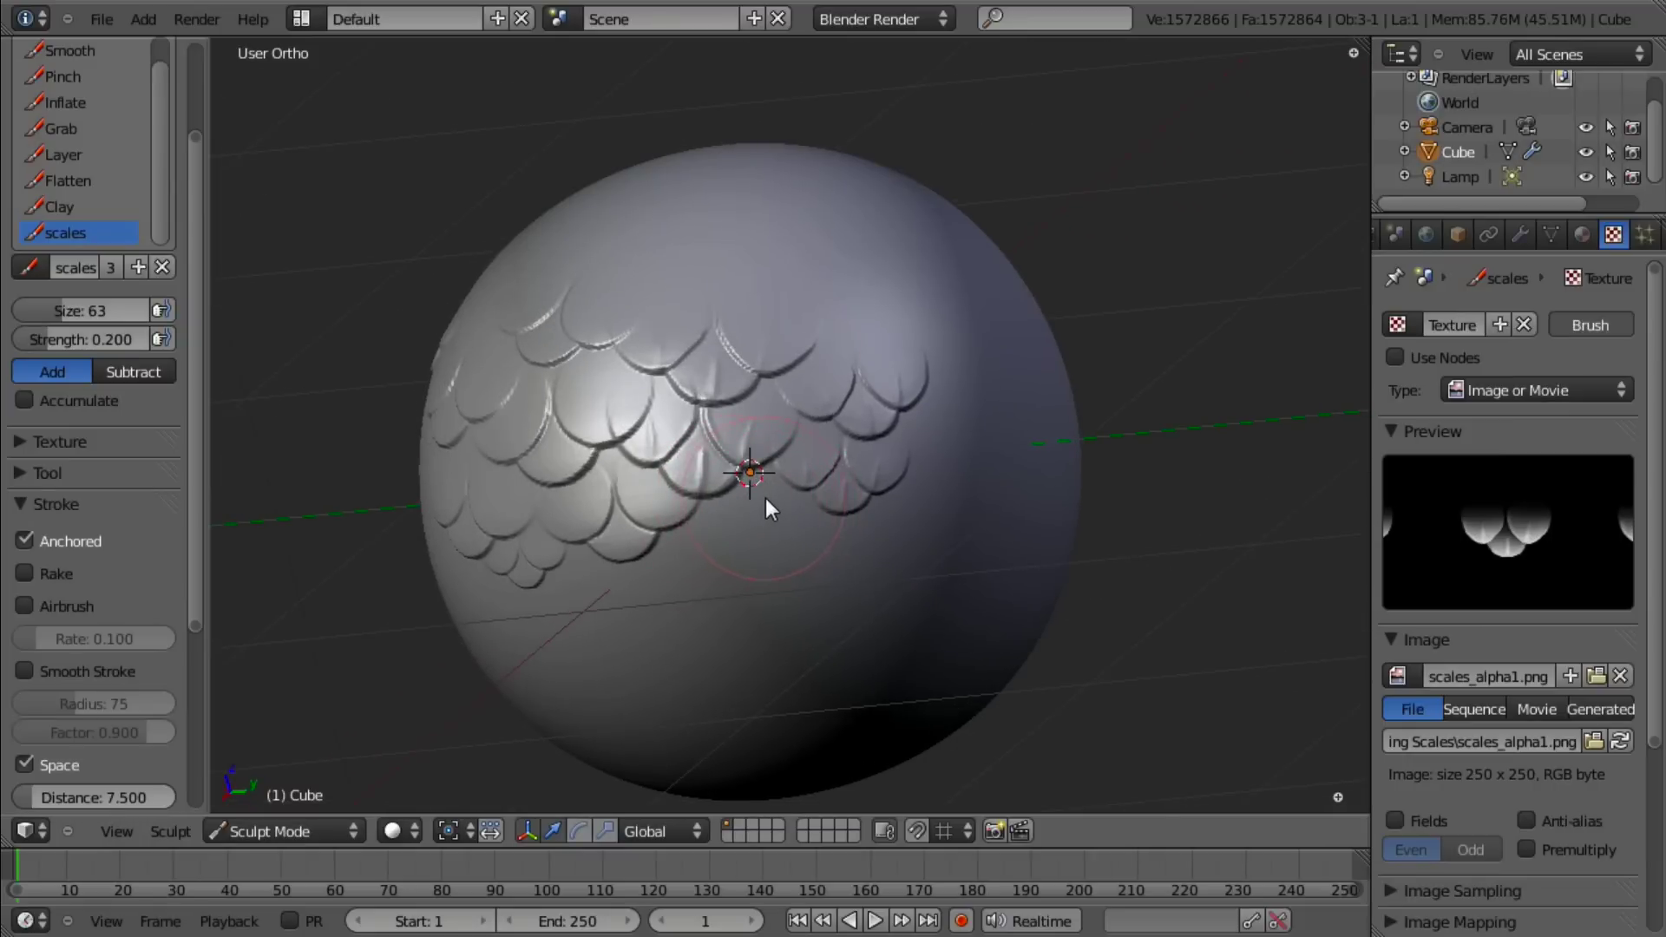
{"action": "mouse_move", "coordinate": [770, 505]}
{"action": "left_mouse_down"}
{"action": "mouse_move", "coordinate": [851, 553]}
{"action": "mouse_move", "coordinate": [861, 543]}
{"action": "mouse_move", "coordinate": [838, 528]}
{"action": "mouse_move", "coordinate": [855, 501]}
{"action": "mouse_move", "coordinate": [898, 514]}
{"action": "mouse_move", "coordinate": [701, 528]}
{"action": "mouse_move", "coordinate": [664, 472]}
{"action": "mouse_move", "coordinate": [658, 527]}
{"action": "mouse_move", "coordinate": [685, 533]}
{"action": "left_mouse_up"}
{"action": "scroll", "coordinate": [711, 533], "scroll_direction": "up", "scroll_amount": 2}
Step: Switch to the Smooth brush at size 32 and smooth the scale edges
{"action": "key", "text": "s"}
{"action": "scroll", "coordinate": [618, 518], "scroll_direction": "up", "scroll_amount": 1}
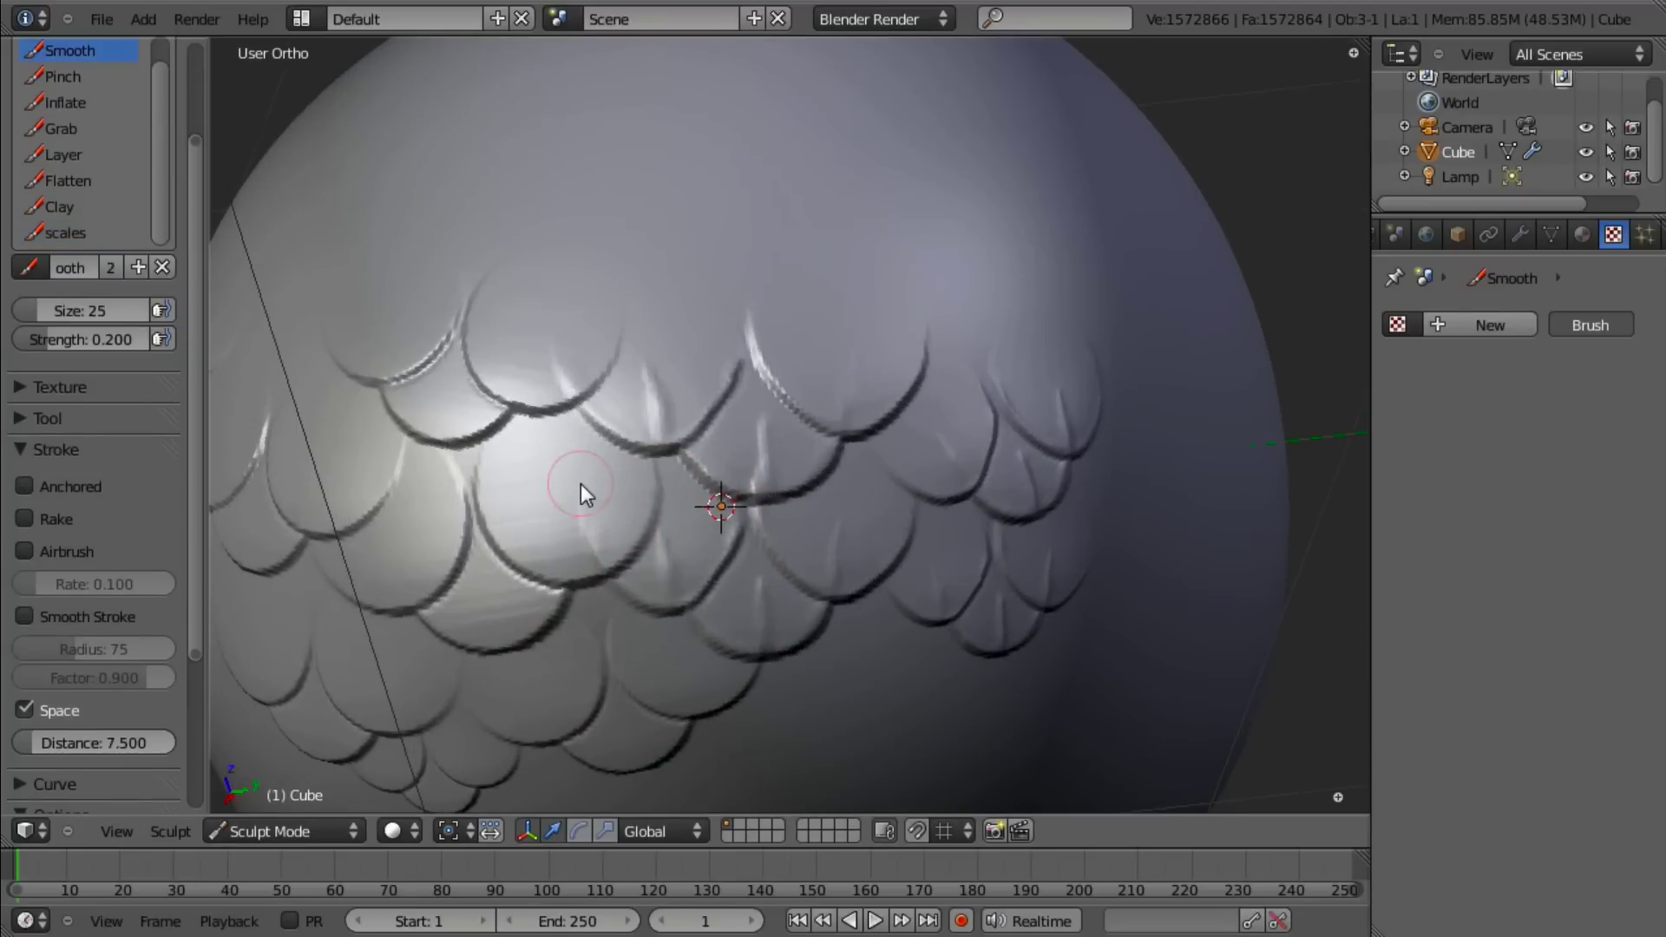
{"action": "key", "text": "f"}
{"action": "left_click", "coordinate": [599, 544]}
{"action": "mouse_move", "coordinate": [578, 479]}
{"action": "left_mouse_down"}
{"action": "mouse_move", "coordinate": [579, 548]}
{"action": "mouse_move", "coordinate": [580, 475]}
{"action": "left_mouse_up"}
Step: Orbit and zoom around the sphere to inspect the smoothed scales from several angles
{"action": "scroll", "coordinate": [675, 497], "scroll_direction": "down", "scroll_amount": 2}
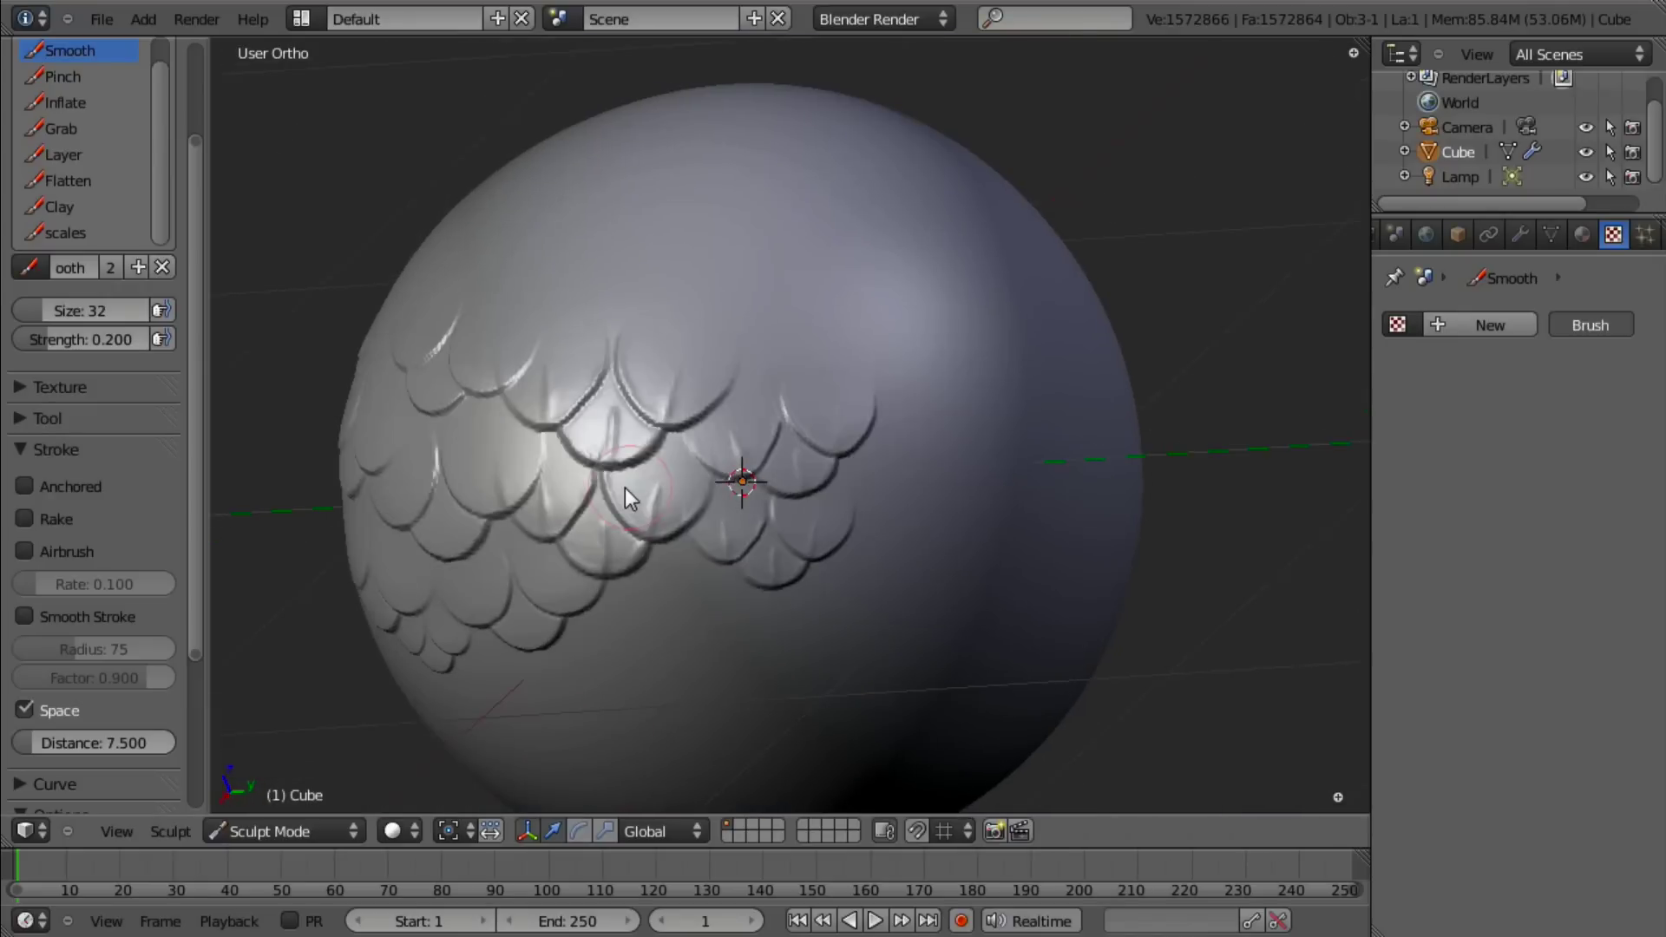
{"action": "scroll", "coordinate": [701, 519], "scroll_direction": "up", "scroll_amount": 2}
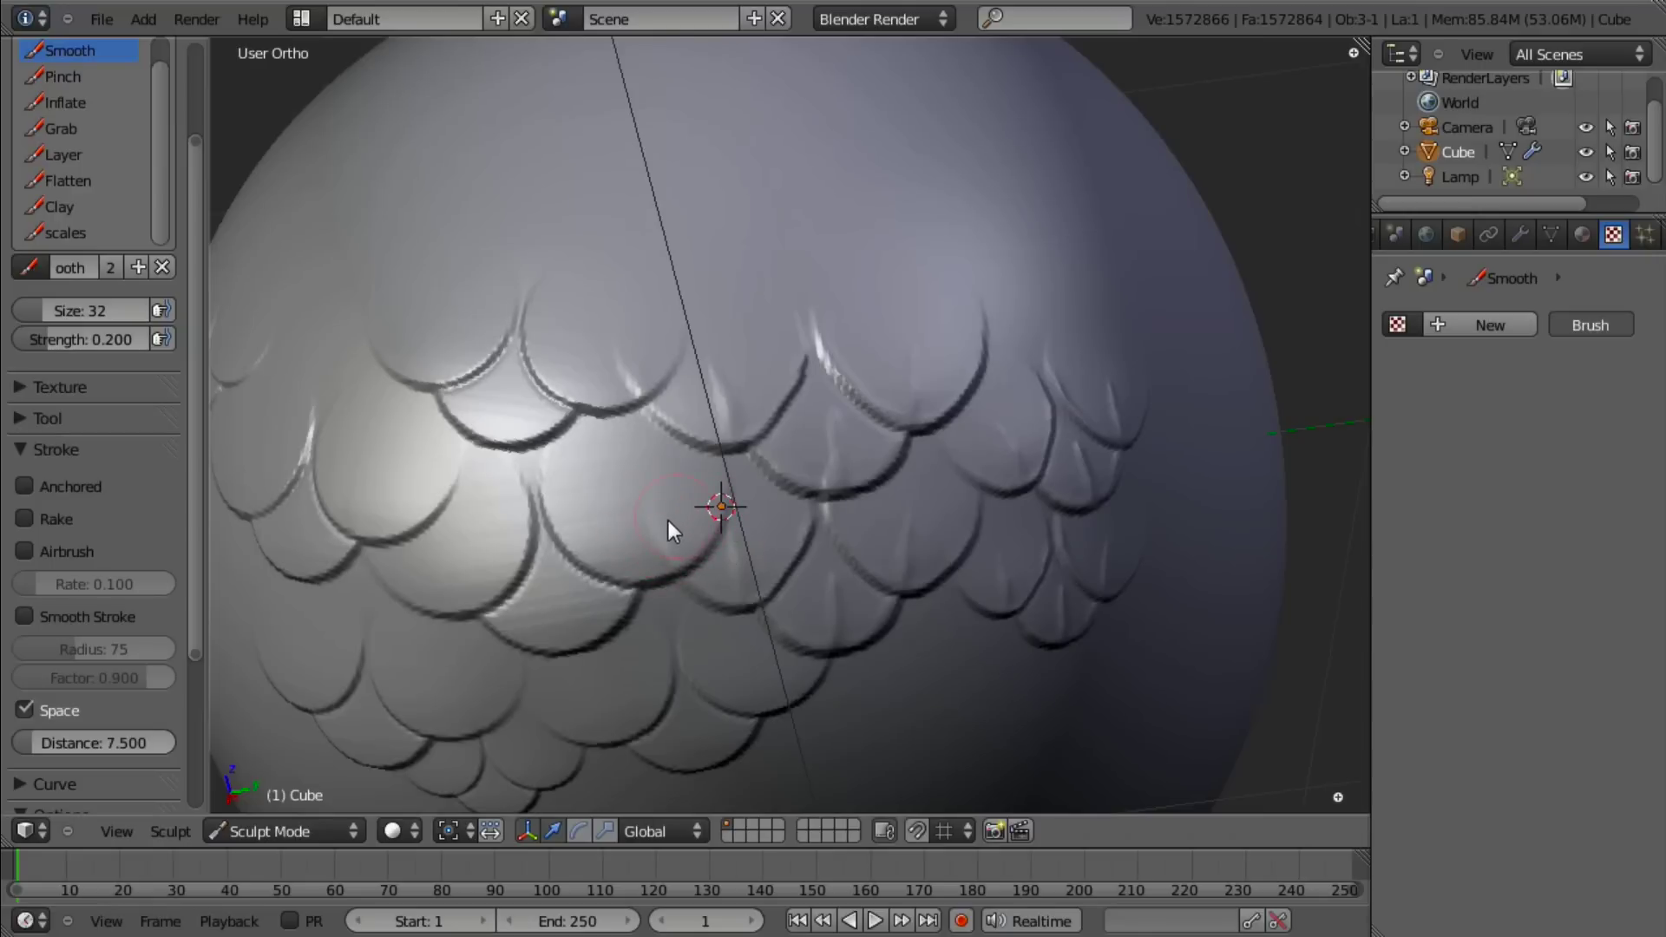
{"action": "middle_click_drag", "start_coordinate": [894, 484], "coordinate": [865, 491]}
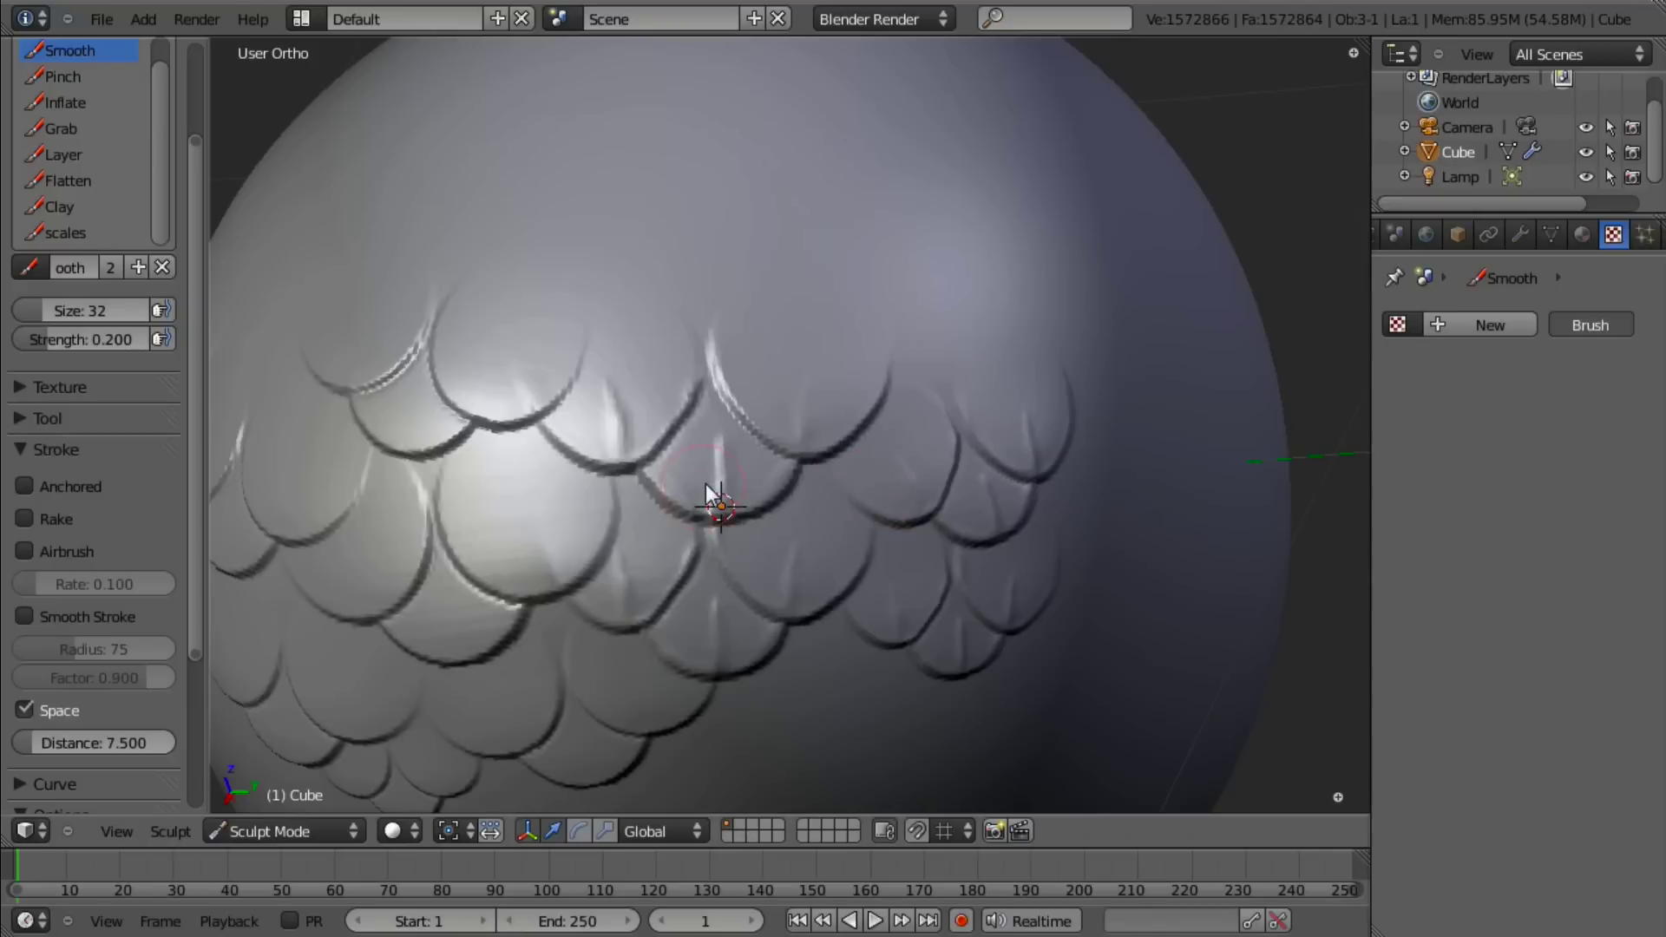
{"action": "scroll", "coordinate": [709, 498], "scroll_direction": "down", "scroll_amount": 5}
{"action": "middle_click_drag", "start_coordinate": [729, 550], "coordinate": [885, 498]}
{"action": "scroll", "coordinate": [870, 491], "scroll_direction": "up", "scroll_amount": 4}
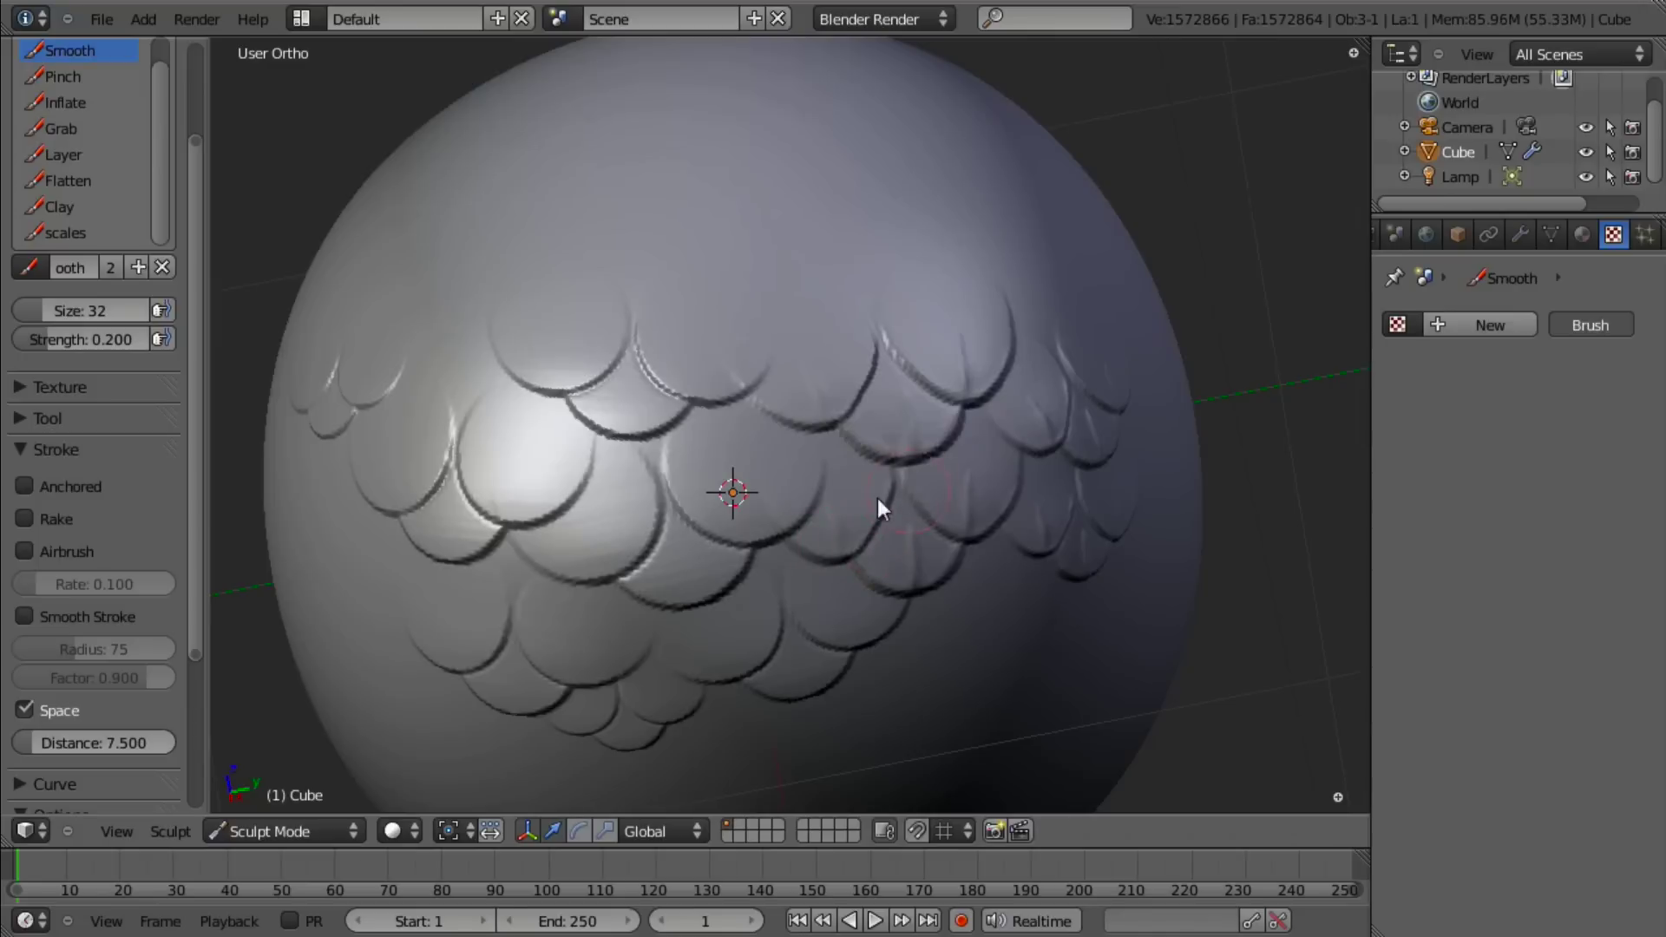
{"action": "middle_click_drag", "start_coordinate": [878, 501], "coordinate": [746, 540]}
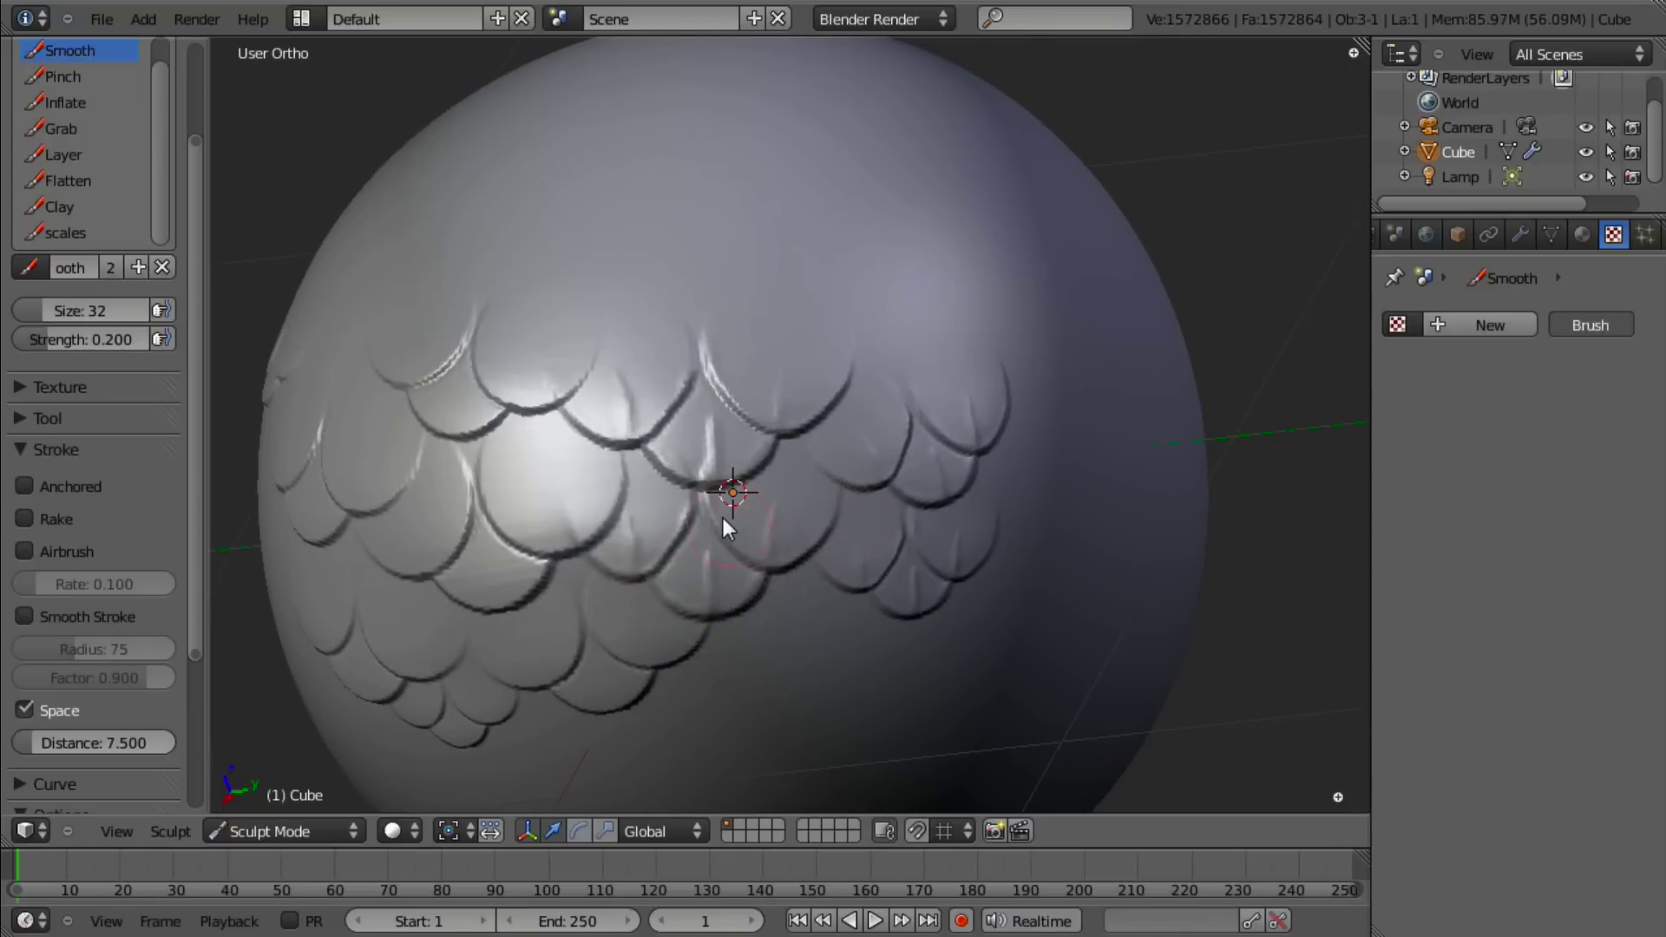
{"action": "scroll", "coordinate": [728, 525], "scroll_direction": "down", "scroll_amount": 3}
{"action": "middle_click_drag", "start_coordinate": [734, 532], "coordinate": [786, 611]}
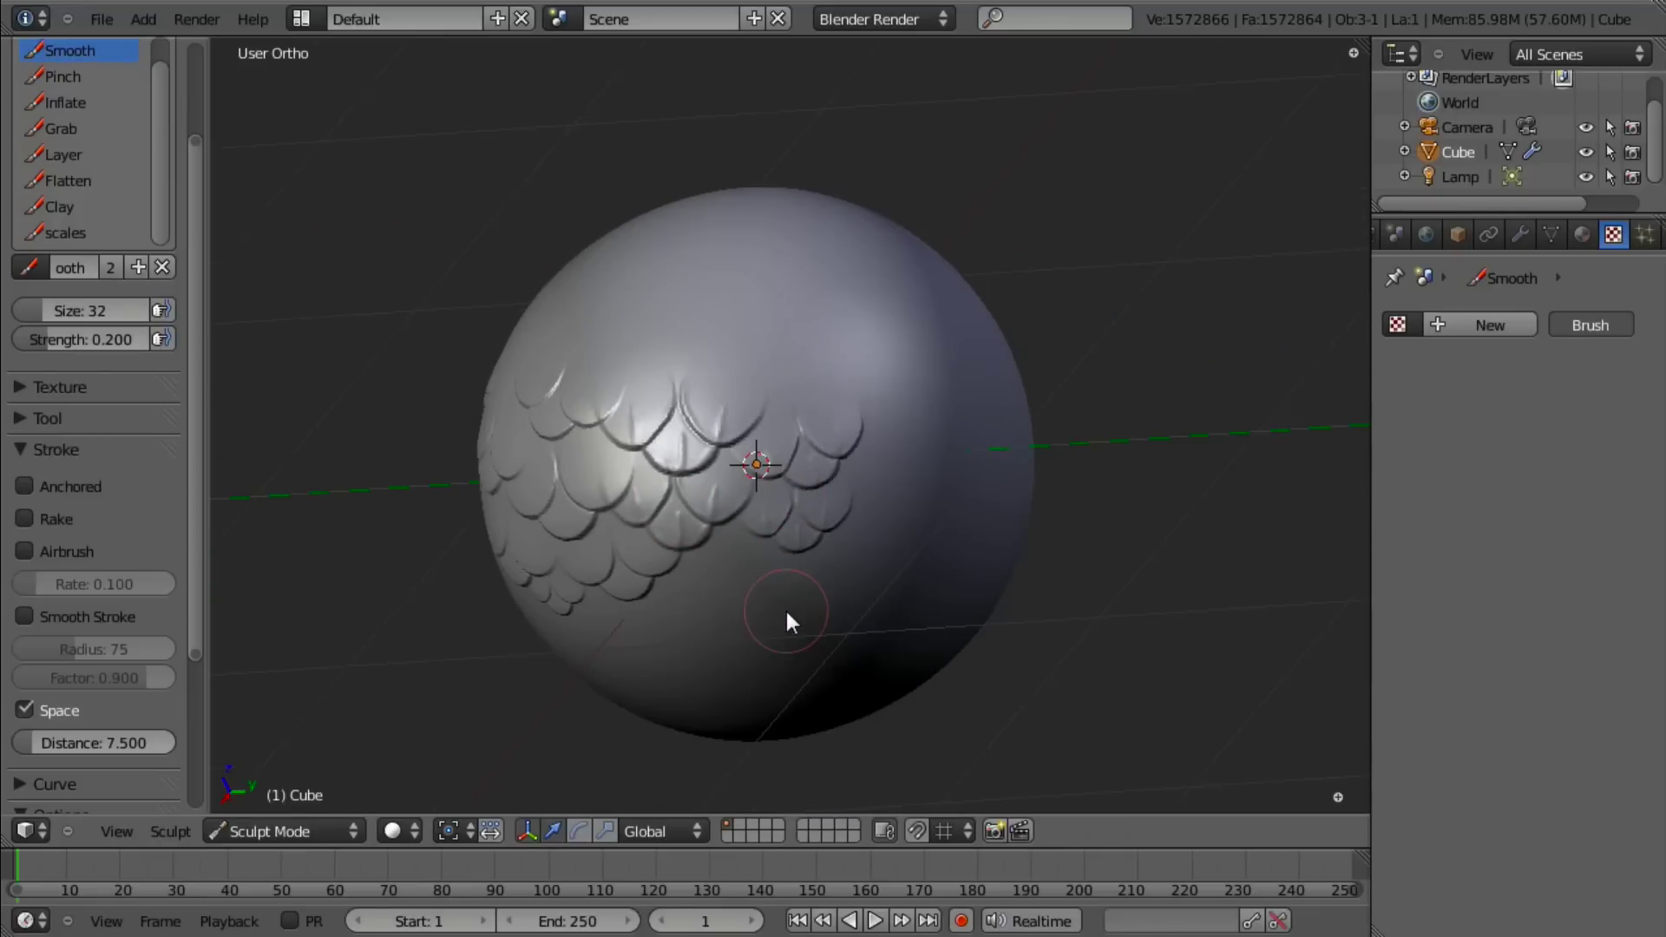
{"action": "scroll", "coordinate": [807, 555], "scroll_direction": "up", "scroll_amount": 3}
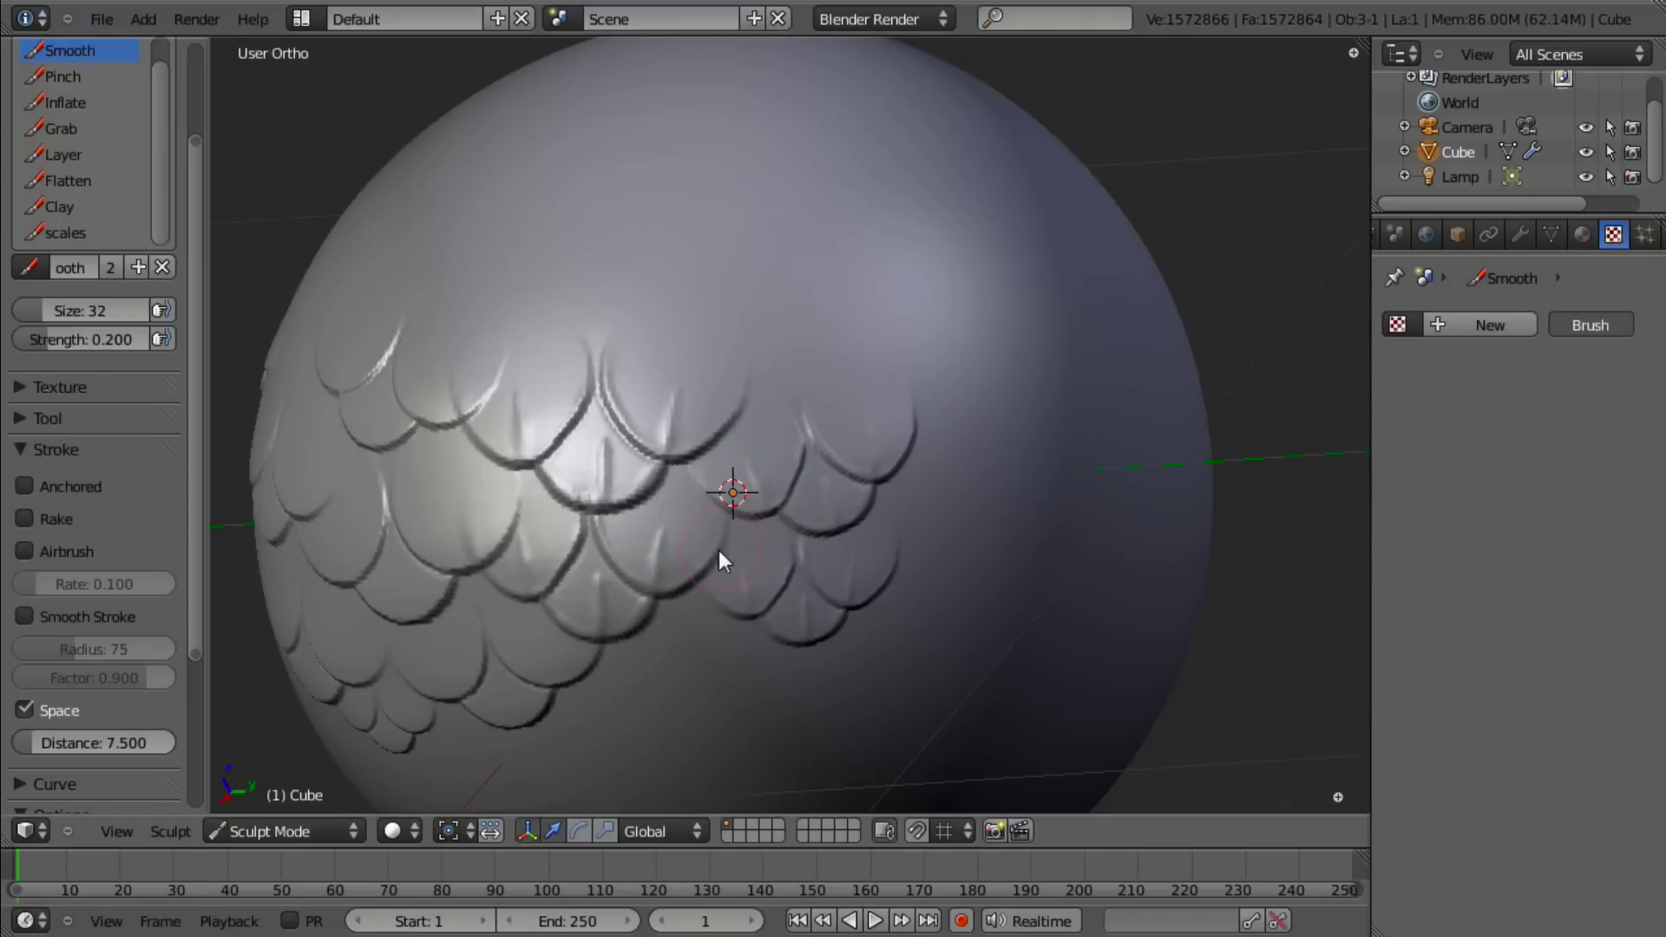
{"action": "scroll", "coordinate": [794, 515], "scroll_direction": "down", "scroll_amount": 6}
{"action": "mouse_move", "coordinate": [719, 550]}
{"action": "middle_mouse_down"}
{"action": "mouse_move", "coordinate": [795, 515]}
{"action": "mouse_move", "coordinate": [790, 564]}
{"action": "middle_mouse_up"}
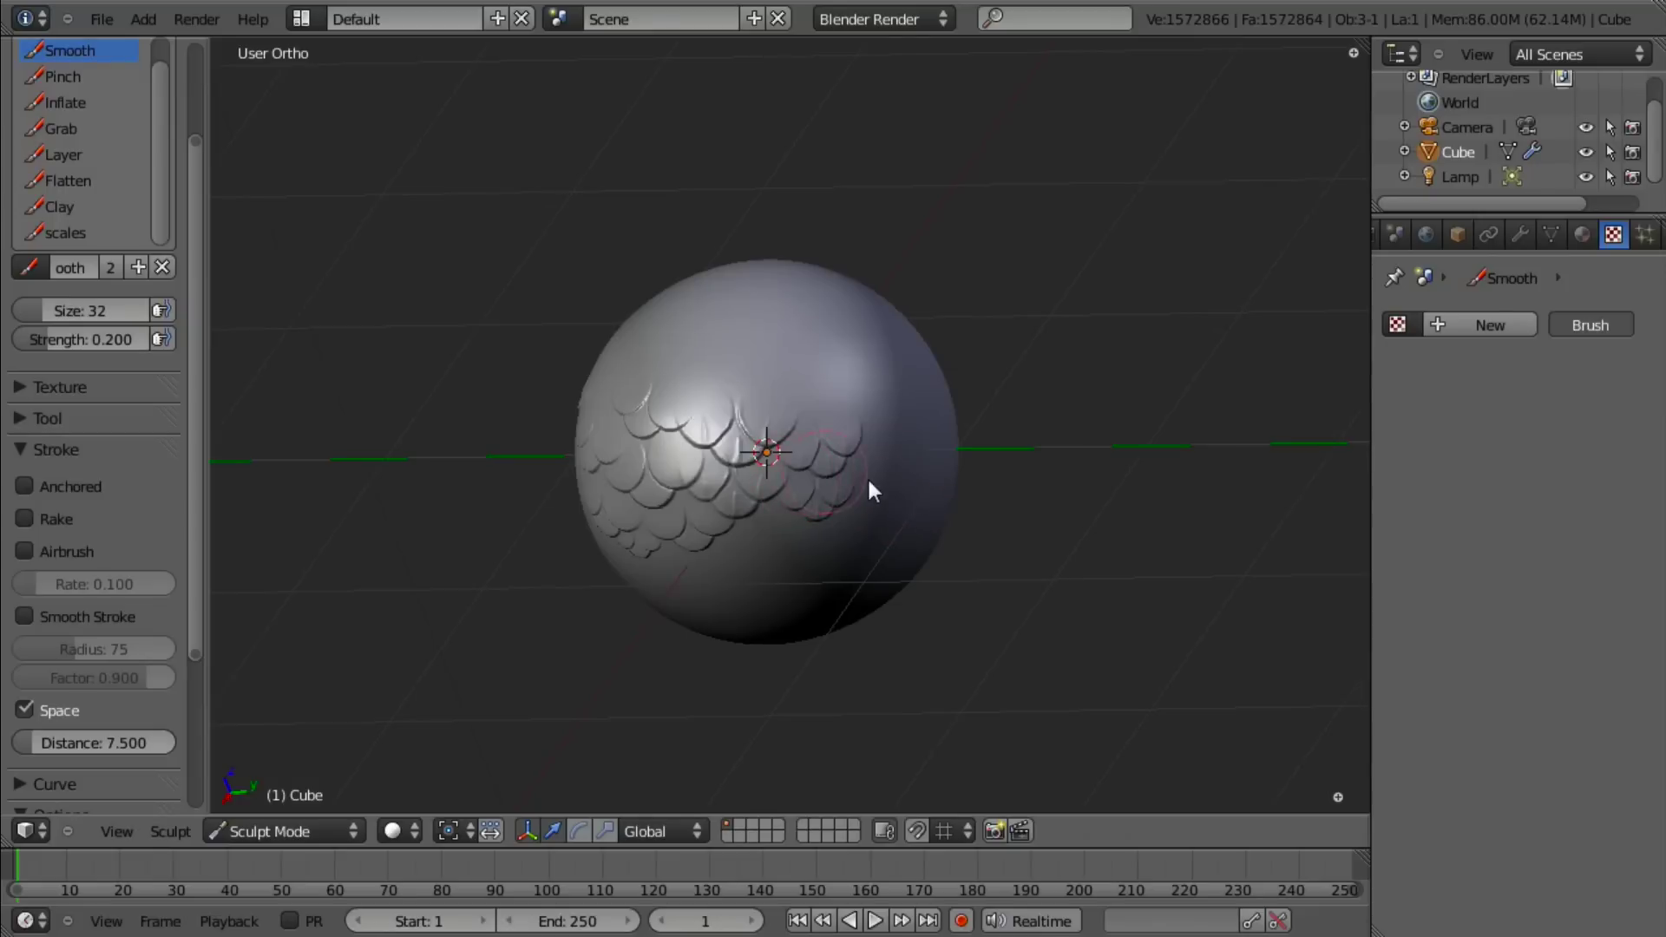
{"action": "scroll", "coordinate": [872, 478], "scroll_direction": "up", "scroll_amount": 2}
{"action": "middle_click_drag", "start_coordinate": [878, 480], "coordinate": [539, 518]}
{"action": "scroll", "coordinate": [847, 483], "scroll_direction": "up", "scroll_amount": 2}
Step: With the scales brush, stamp a new row above the others, redoing the first attempt
{"action": "left_click", "coordinate": [87, 231]}
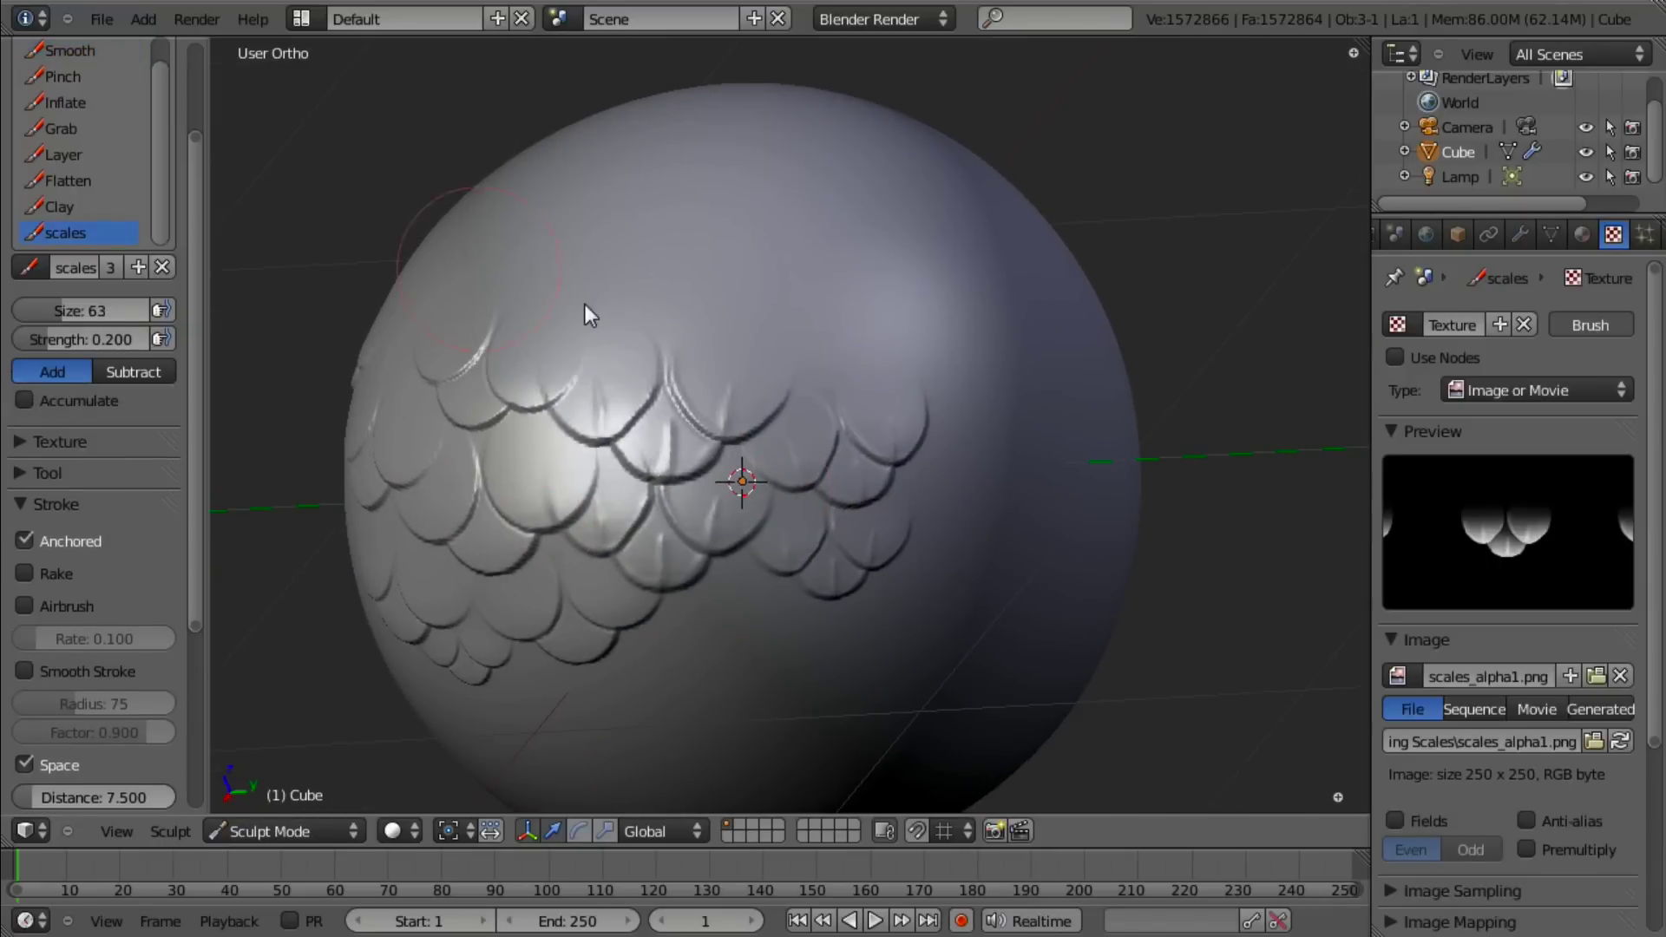
{"action": "middle_click_drag", "start_coordinate": [807, 347], "coordinate": [763, 368]}
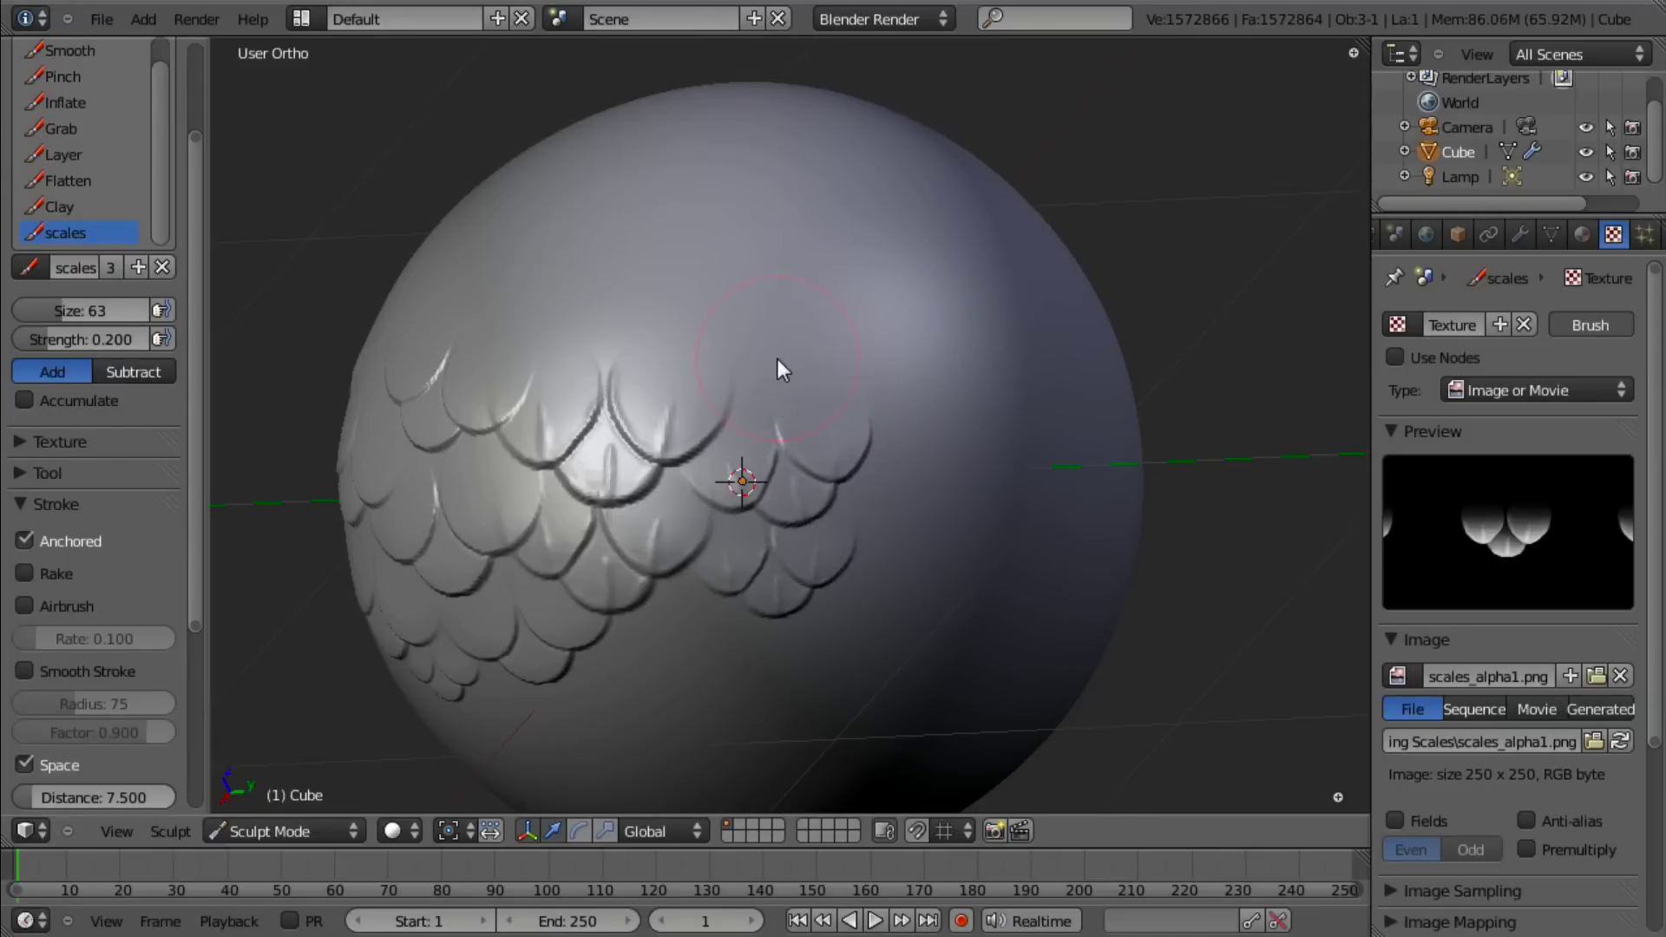
{"action": "left_click_drag", "start_coordinate": [770, 356], "coordinate": [955, 367]}
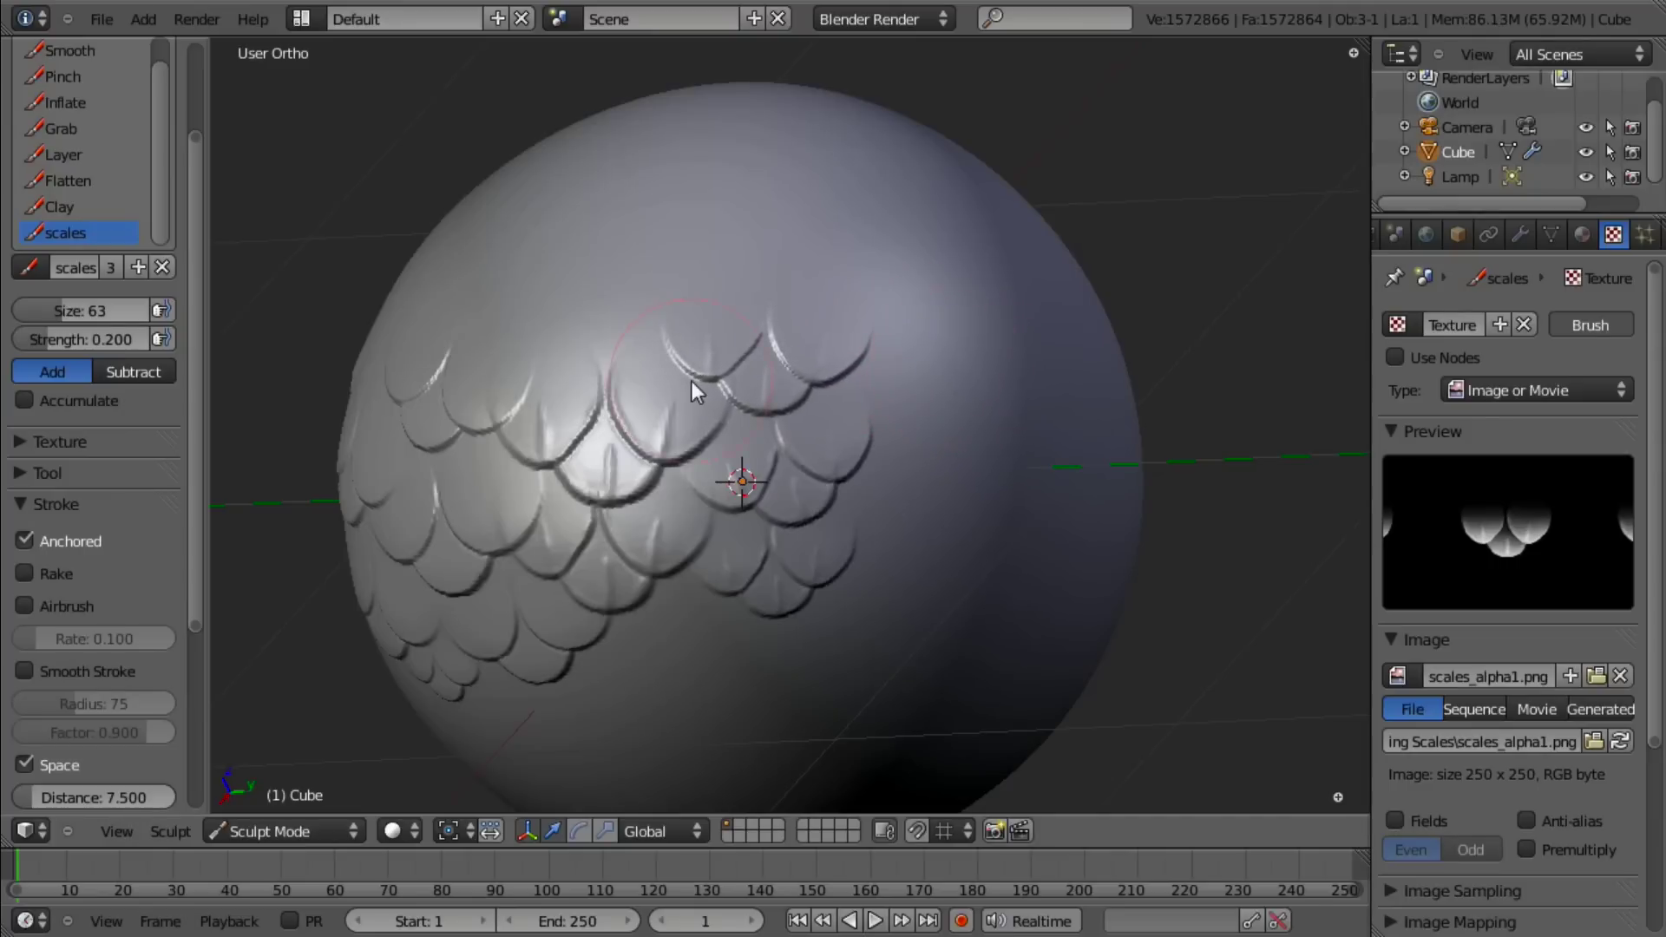
{"action": "key", "text": "ctrl+z"}
{"action": "key", "text": "ctrl+z"}
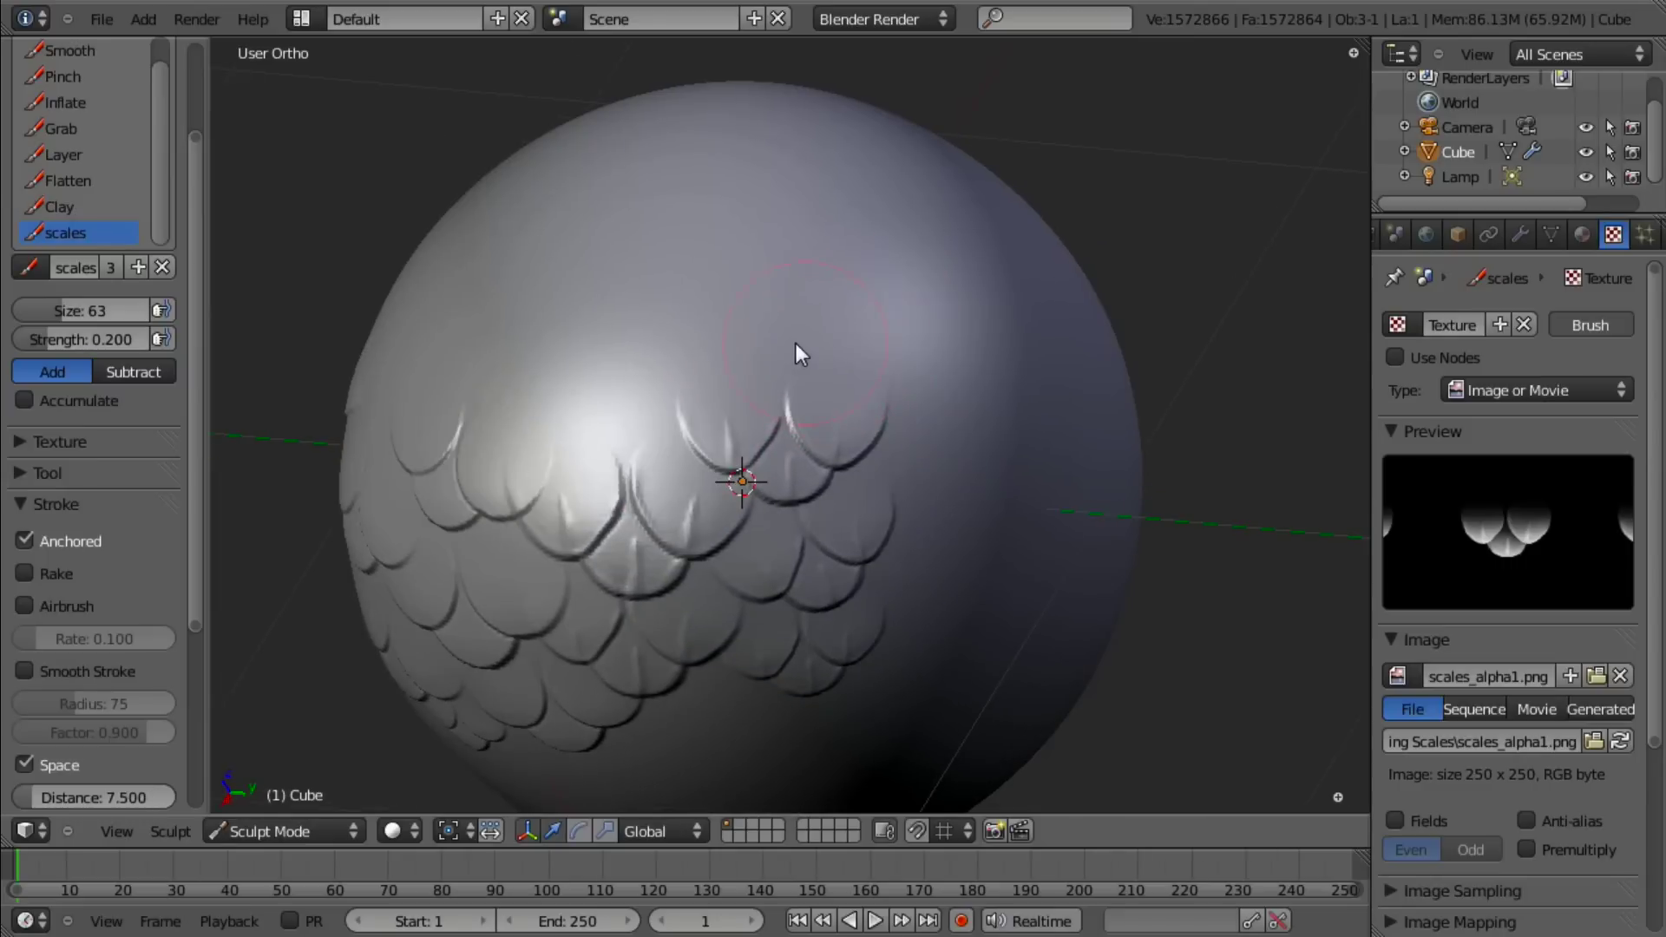
{"action": "mouse_move", "coordinate": [778, 323]}
{"action": "left_mouse_down"}
{"action": "mouse_move", "coordinate": [950, 306]}
{"action": "mouse_move", "coordinate": [930, 336]}
{"action": "mouse_move", "coordinate": [765, 343]}
{"action": "mouse_move", "coordinate": [926, 324]}
{"action": "mouse_move", "coordinate": [961, 337]}
{"action": "left_mouse_up"}
Step: Stamp more scales left of centre, then switch back to the Smooth brush
{"action": "middle_click_drag", "start_coordinate": [958, 357], "coordinate": [606, 461]}
{"action": "mouse_move", "coordinate": [617, 460]}
{"action": "left_mouse_down"}
{"action": "mouse_move", "coordinate": [703, 475]}
{"action": "mouse_move", "coordinate": [810, 418]}
{"action": "mouse_move", "coordinate": [701, 455]}
{"action": "left_mouse_up"}
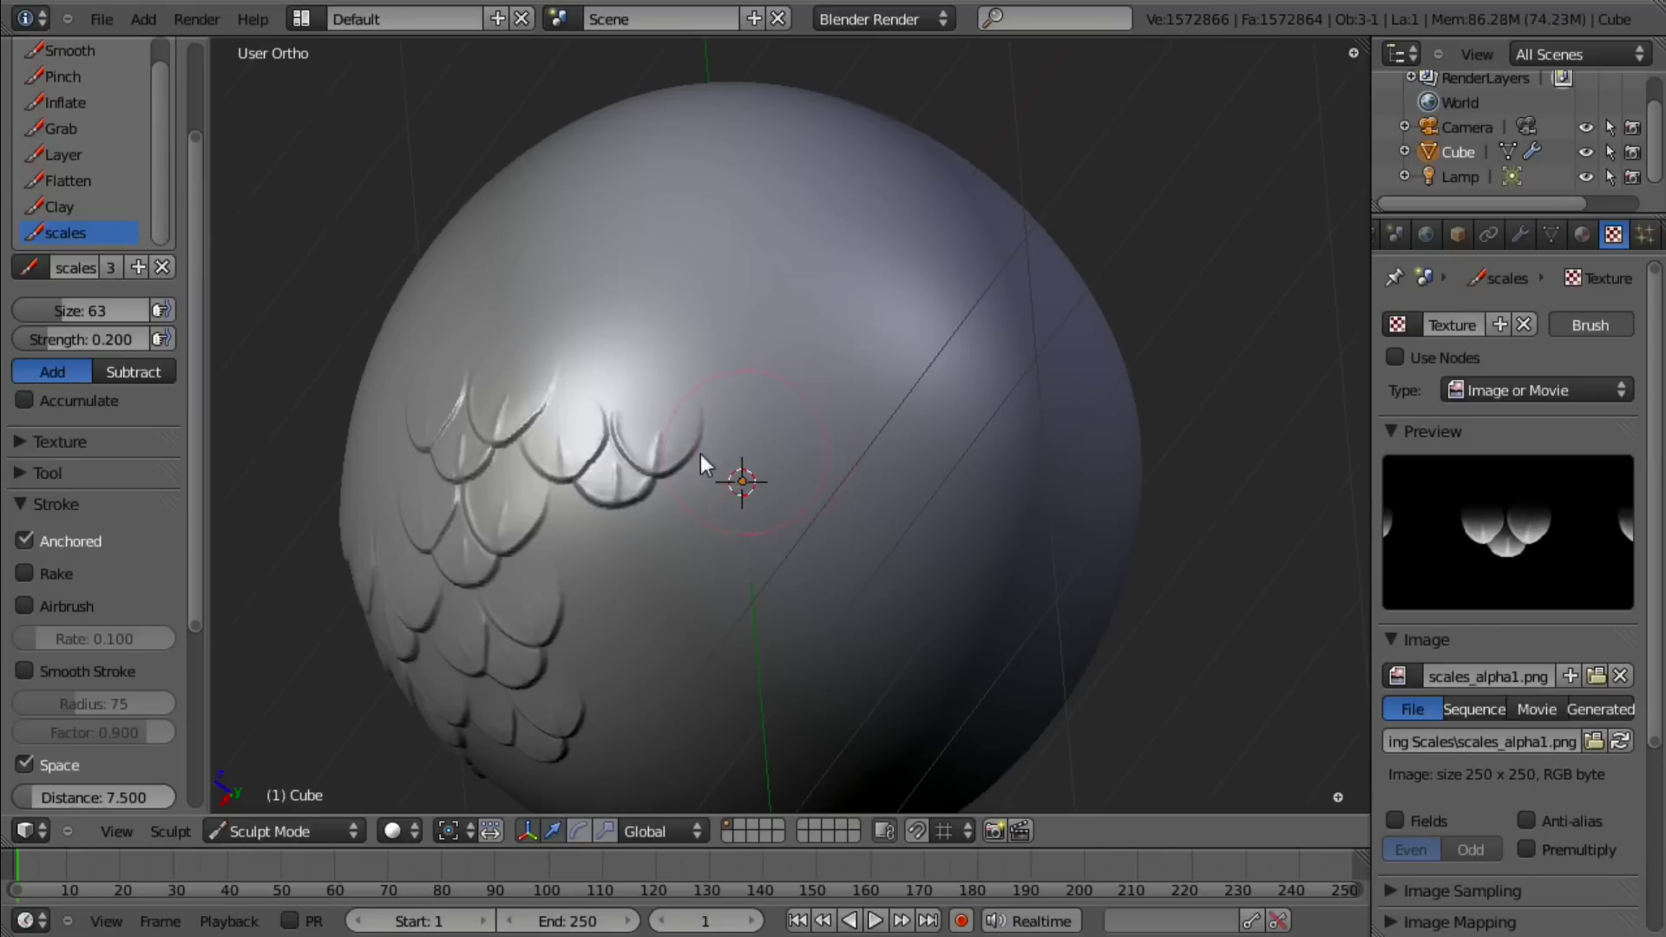
{"action": "scroll", "coordinate": [700, 454], "scroll_direction": "down", "scroll_amount": 4}
{"action": "middle_click_drag", "start_coordinate": [658, 434], "coordinate": [687, 434]}
{"action": "scroll", "coordinate": [855, 447], "scroll_direction": "up", "scroll_amount": 4}
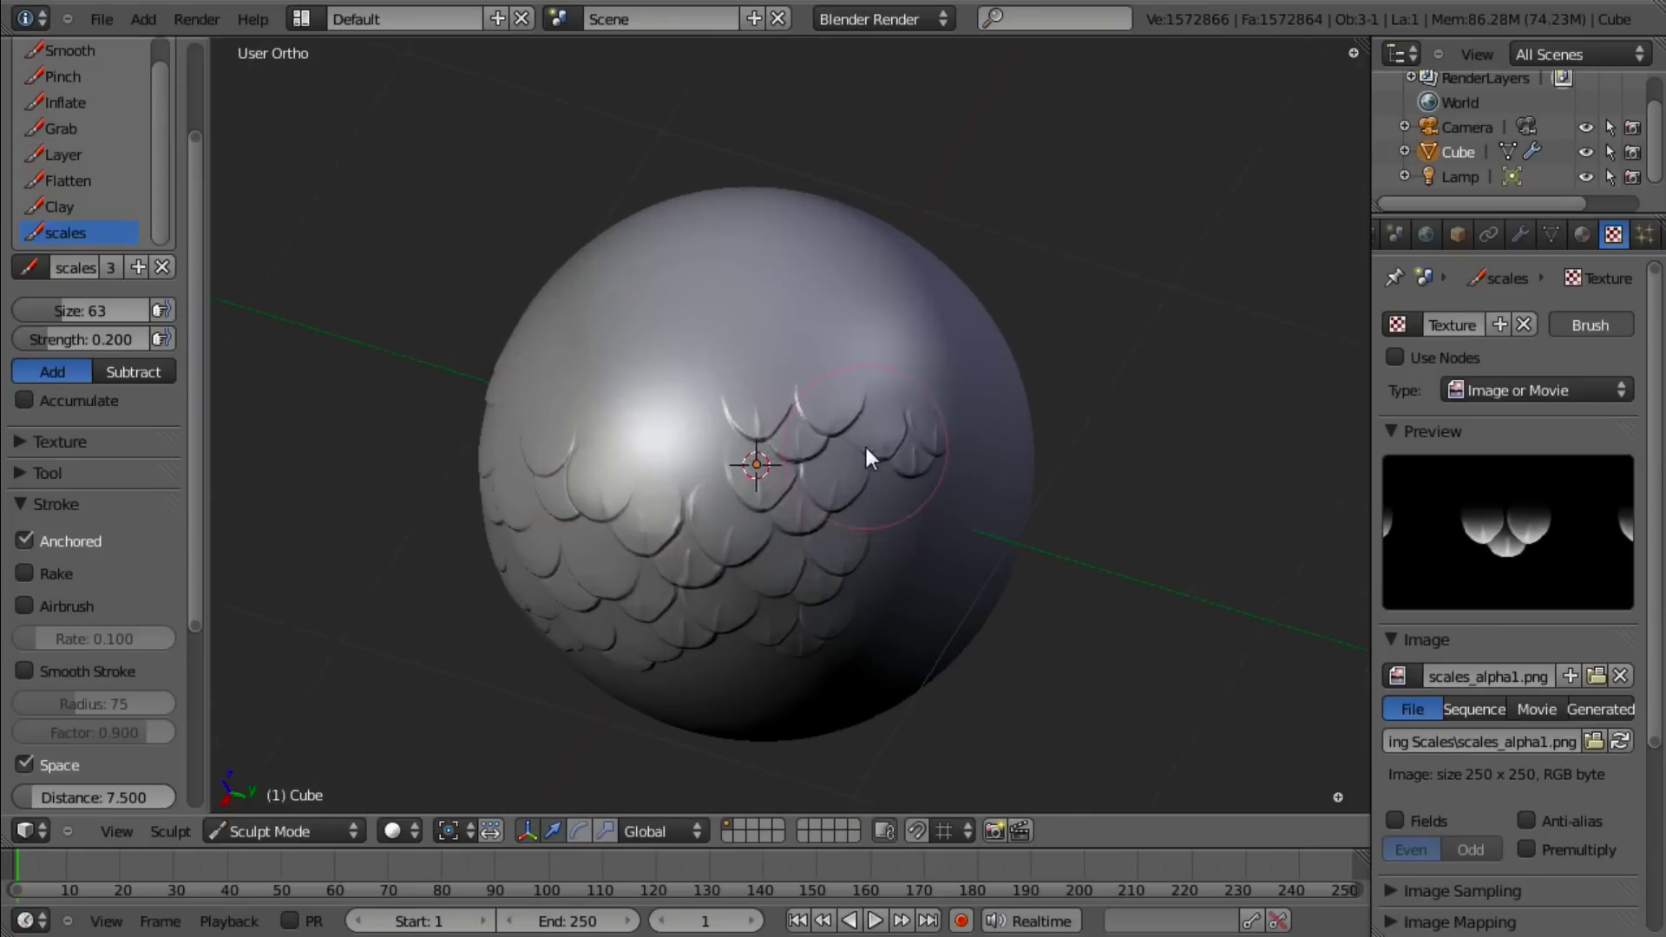
{"action": "scroll", "coordinate": [820, 503], "scroll_direction": "up", "scroll_amount": 3}
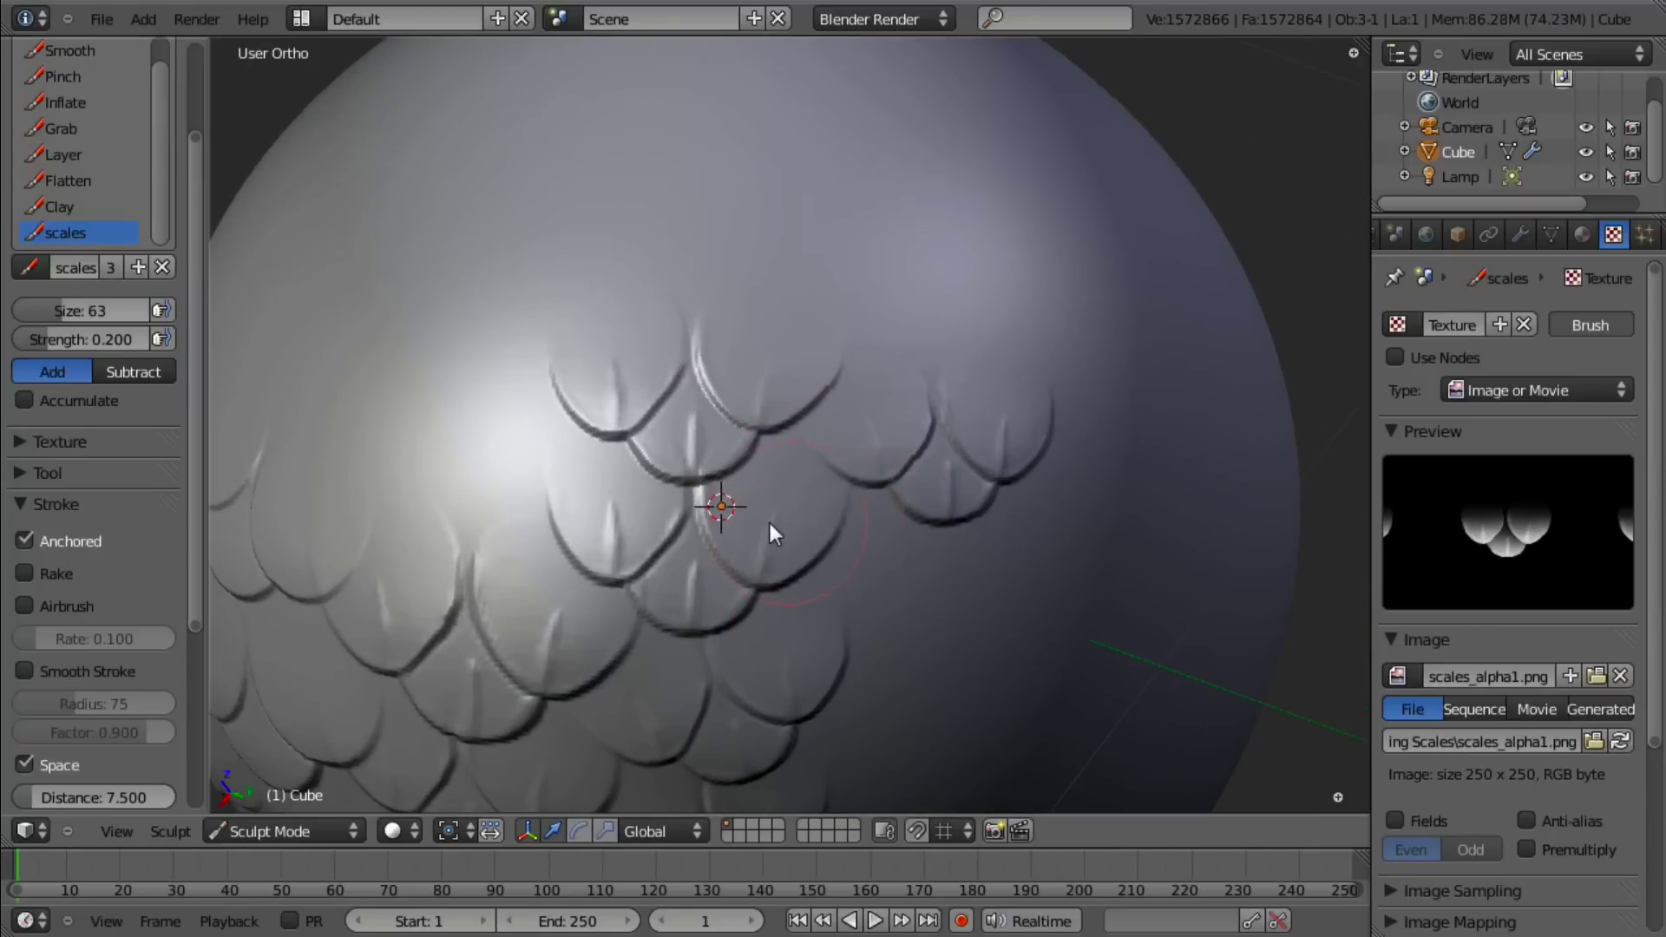
{"action": "key", "text": "s"}
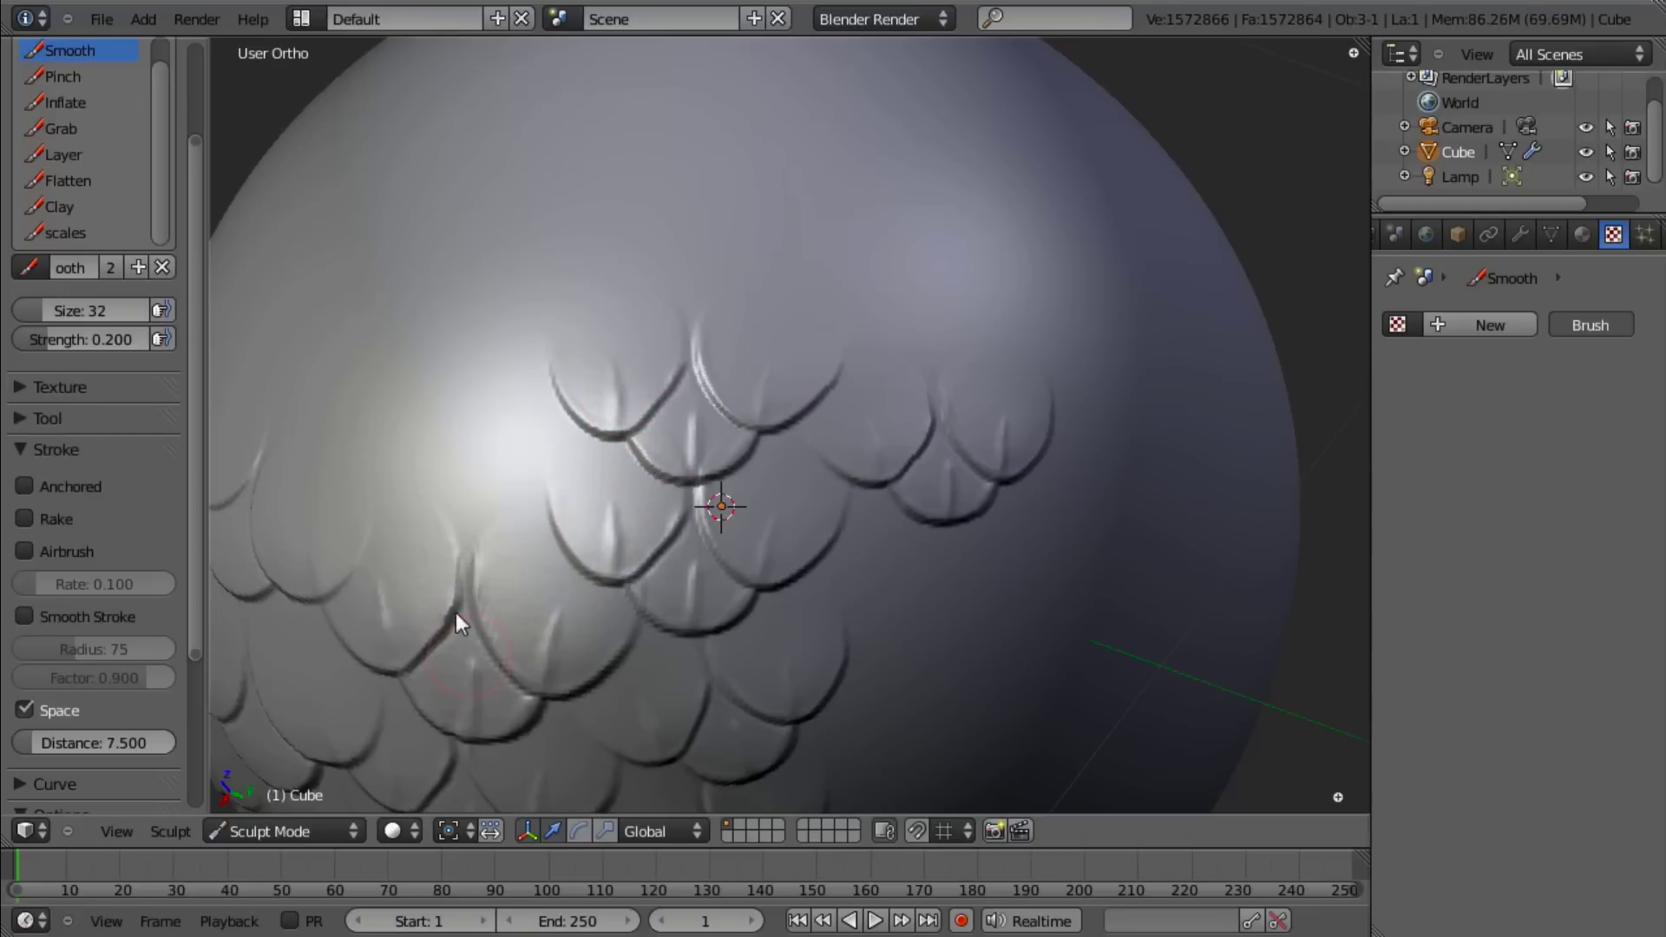
Step: Set the Smooth strength to 0.434, then orbit and zoom to inspect the scaled sphere
{"action": "middle_click_drag", "start_coordinate": [370, 501], "coordinate": [654, 526]}
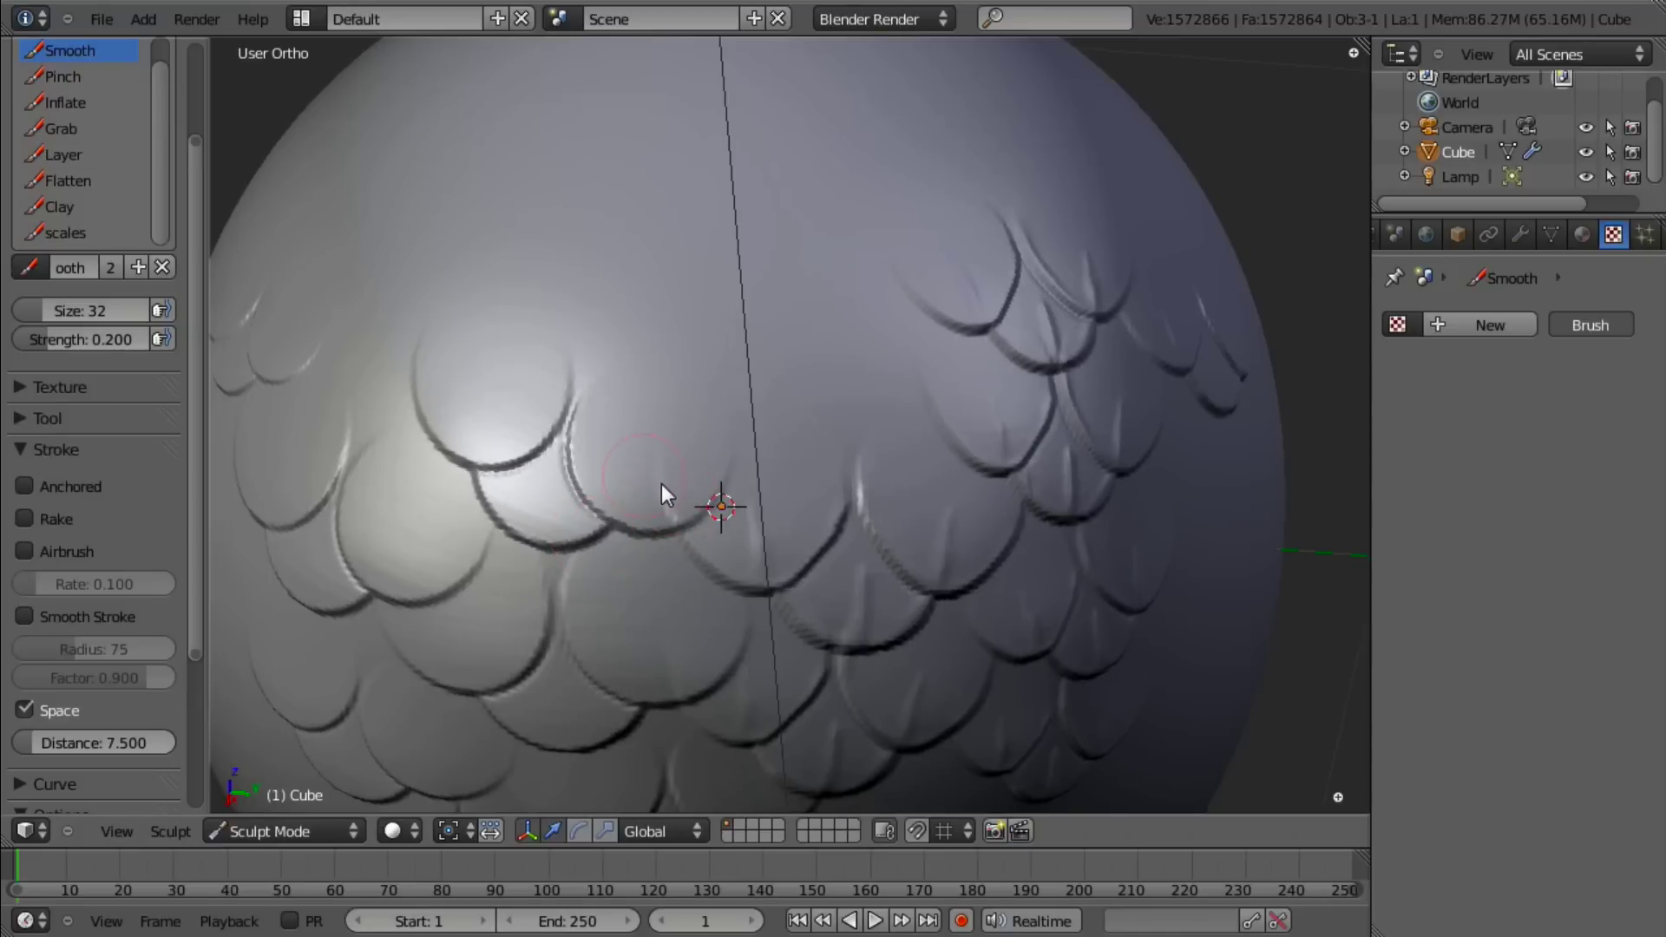
{"action": "key", "text": "shift+f"}
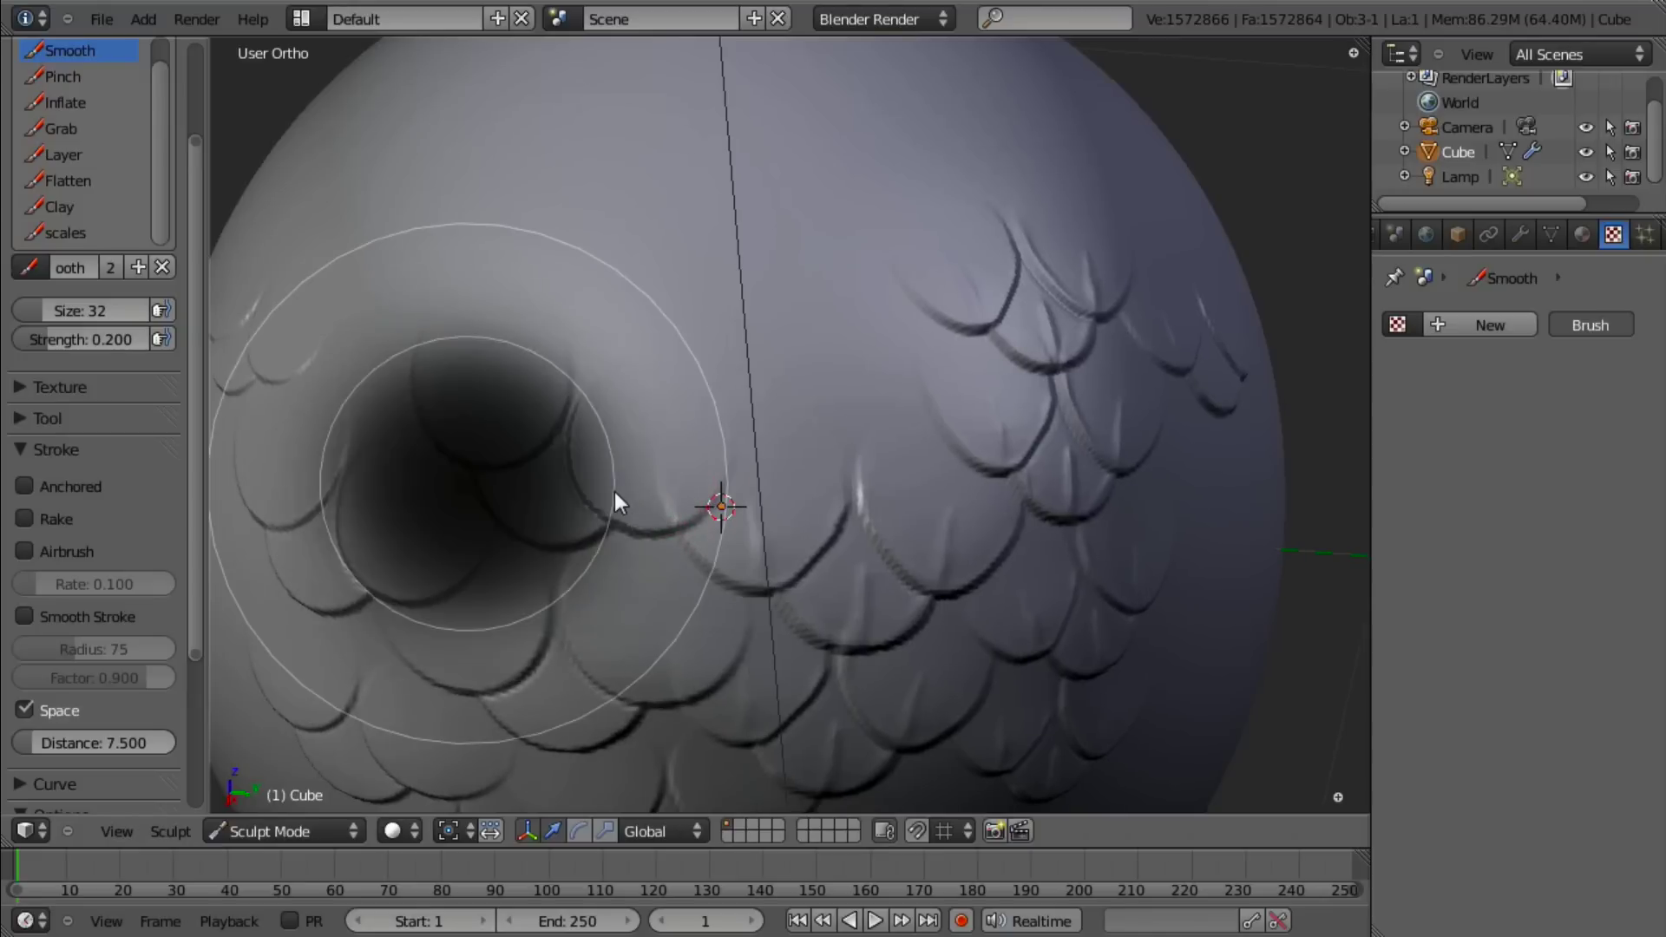
{"action": "left_click", "coordinate": [614, 491]}
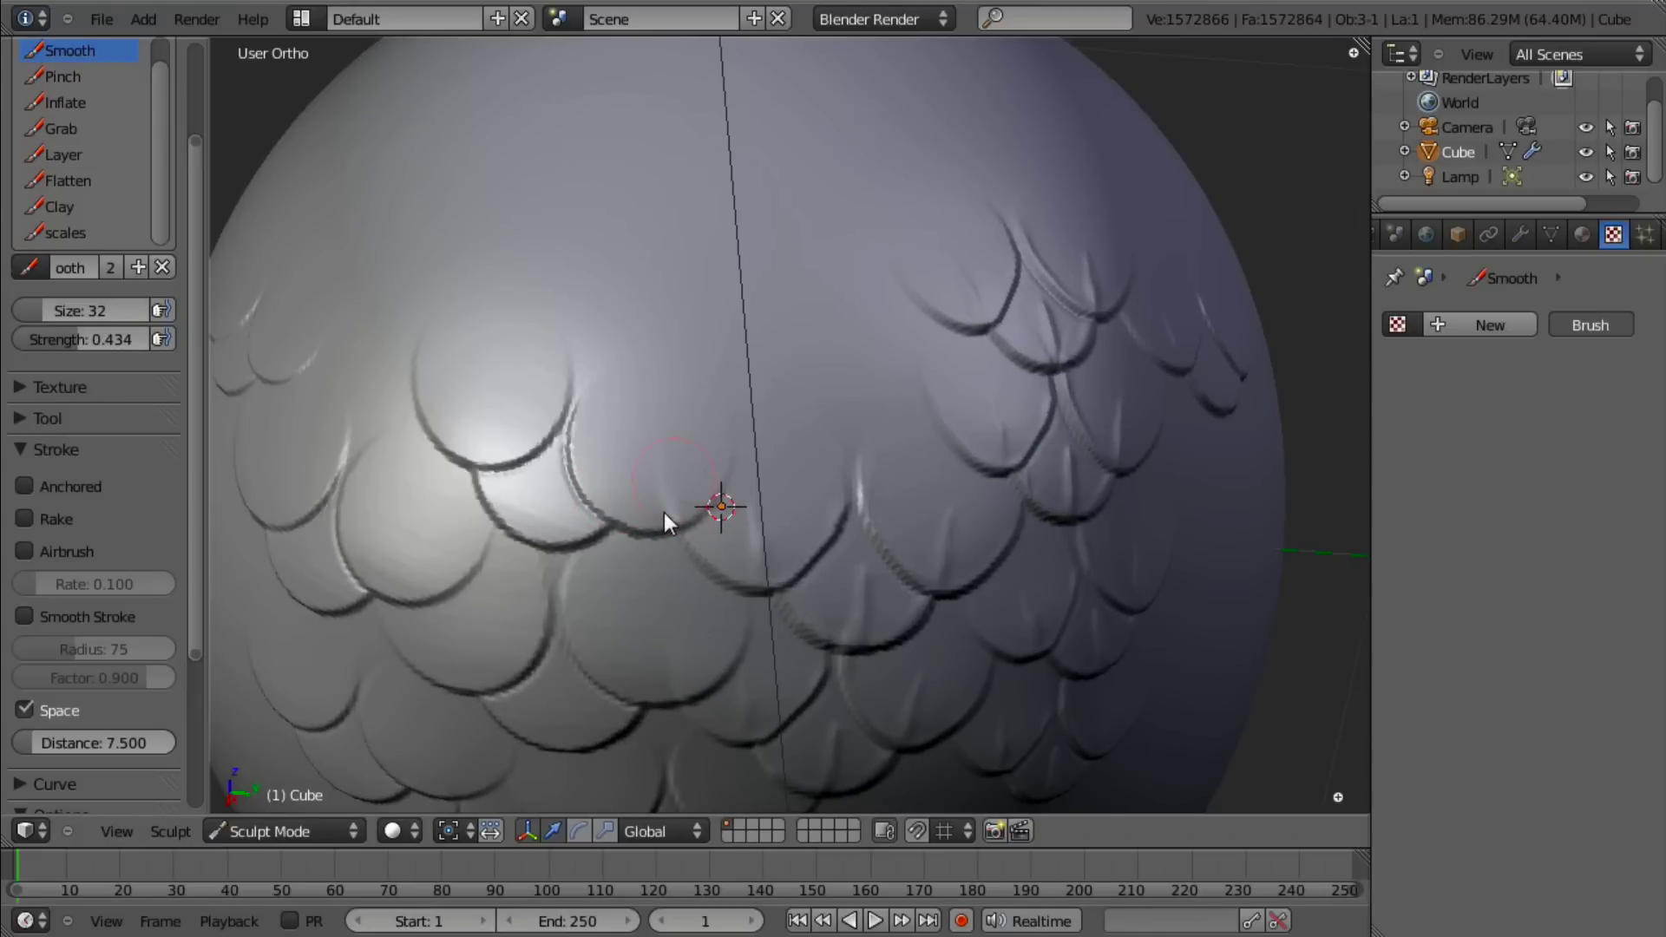
{"action": "scroll", "coordinate": [737, 529], "scroll_direction": "down", "scroll_amount": 5}
{"action": "mouse_move", "coordinate": [774, 507]}
{"action": "middle_mouse_down"}
{"action": "mouse_move", "coordinate": [767, 472]}
{"action": "mouse_move", "coordinate": [609, 530]}
{"action": "middle_mouse_up"}
{"action": "scroll", "coordinate": [609, 531], "scroll_direction": "up", "scroll_amount": 2}
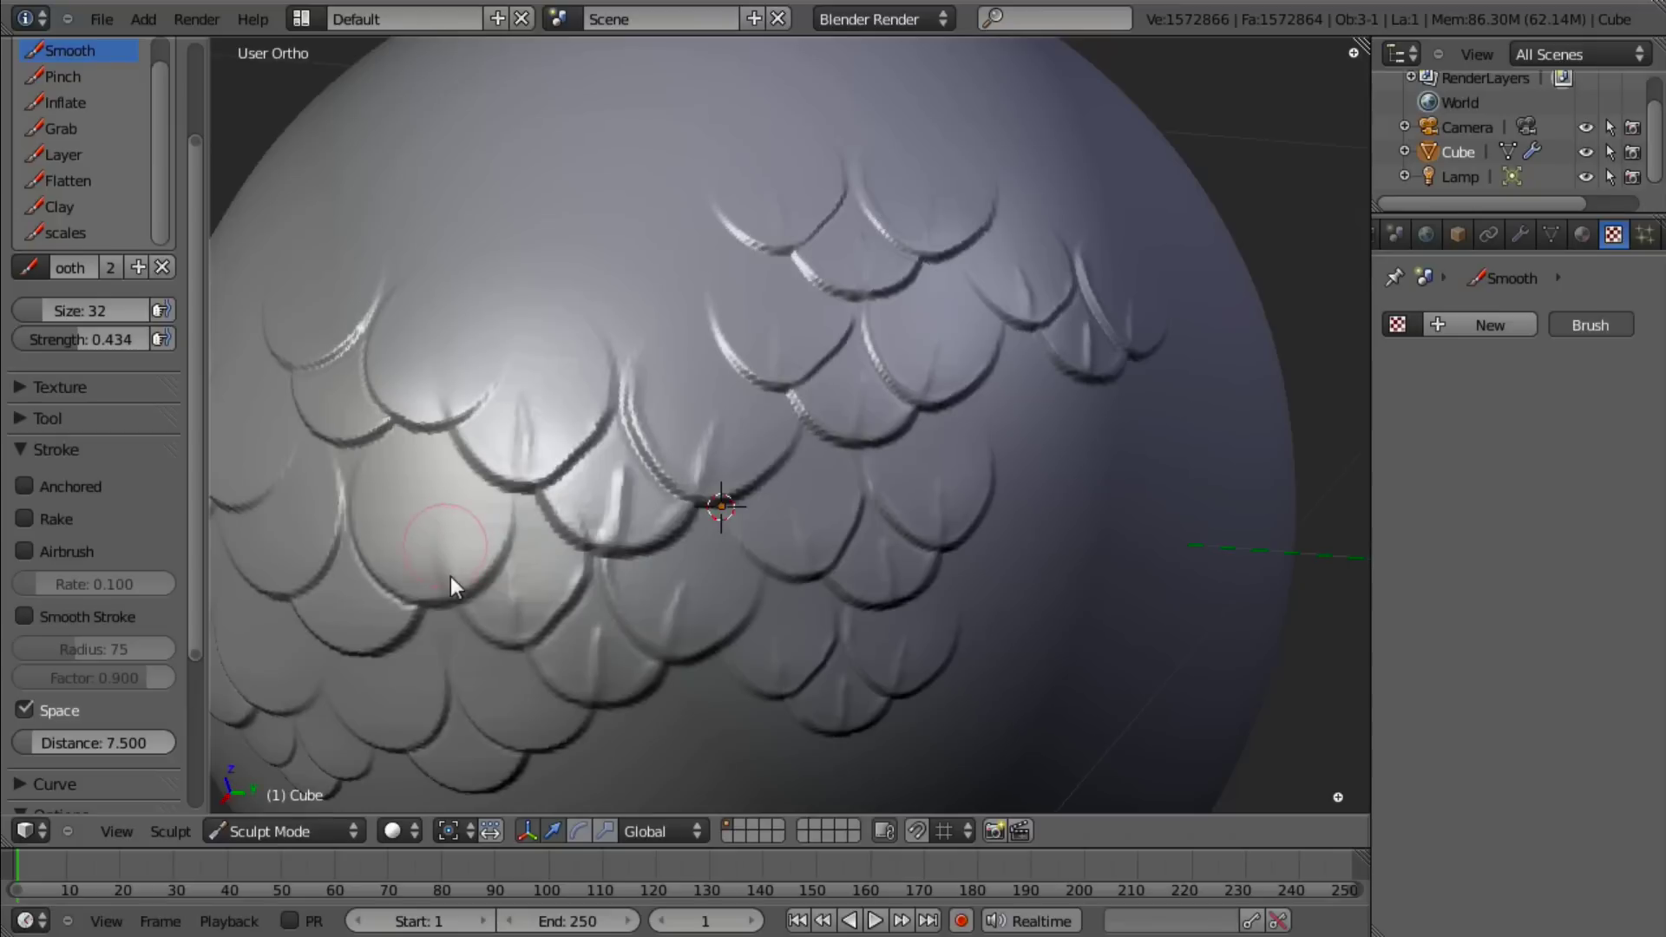
{"action": "mouse_move", "coordinate": [442, 571]}
{"action": "middle_mouse_down"}
{"action": "mouse_move", "coordinate": [632, 534]}
{"action": "mouse_move", "coordinate": [658, 512]}
{"action": "mouse_move", "coordinate": [723, 535]}
{"action": "mouse_move", "coordinate": [831, 498]}
{"action": "mouse_move", "coordinate": [762, 534]}
{"action": "mouse_move", "coordinate": [833, 492]}
{"action": "mouse_move", "coordinate": [806, 491]}
{"action": "middle_mouse_up"}
{"action": "scroll", "coordinate": [681, 499], "scroll_direction": "down", "scroll_amount": 2}
{"action": "scroll", "coordinate": [746, 539], "scroll_direction": "down", "scroll_amount": 3}
{"action": "scroll", "coordinate": [823, 507], "scroll_direction": "down", "scroll_amount": 3}
{"action": "scroll", "coordinate": [762, 535], "scroll_direction": "up", "scroll_amount": 2}
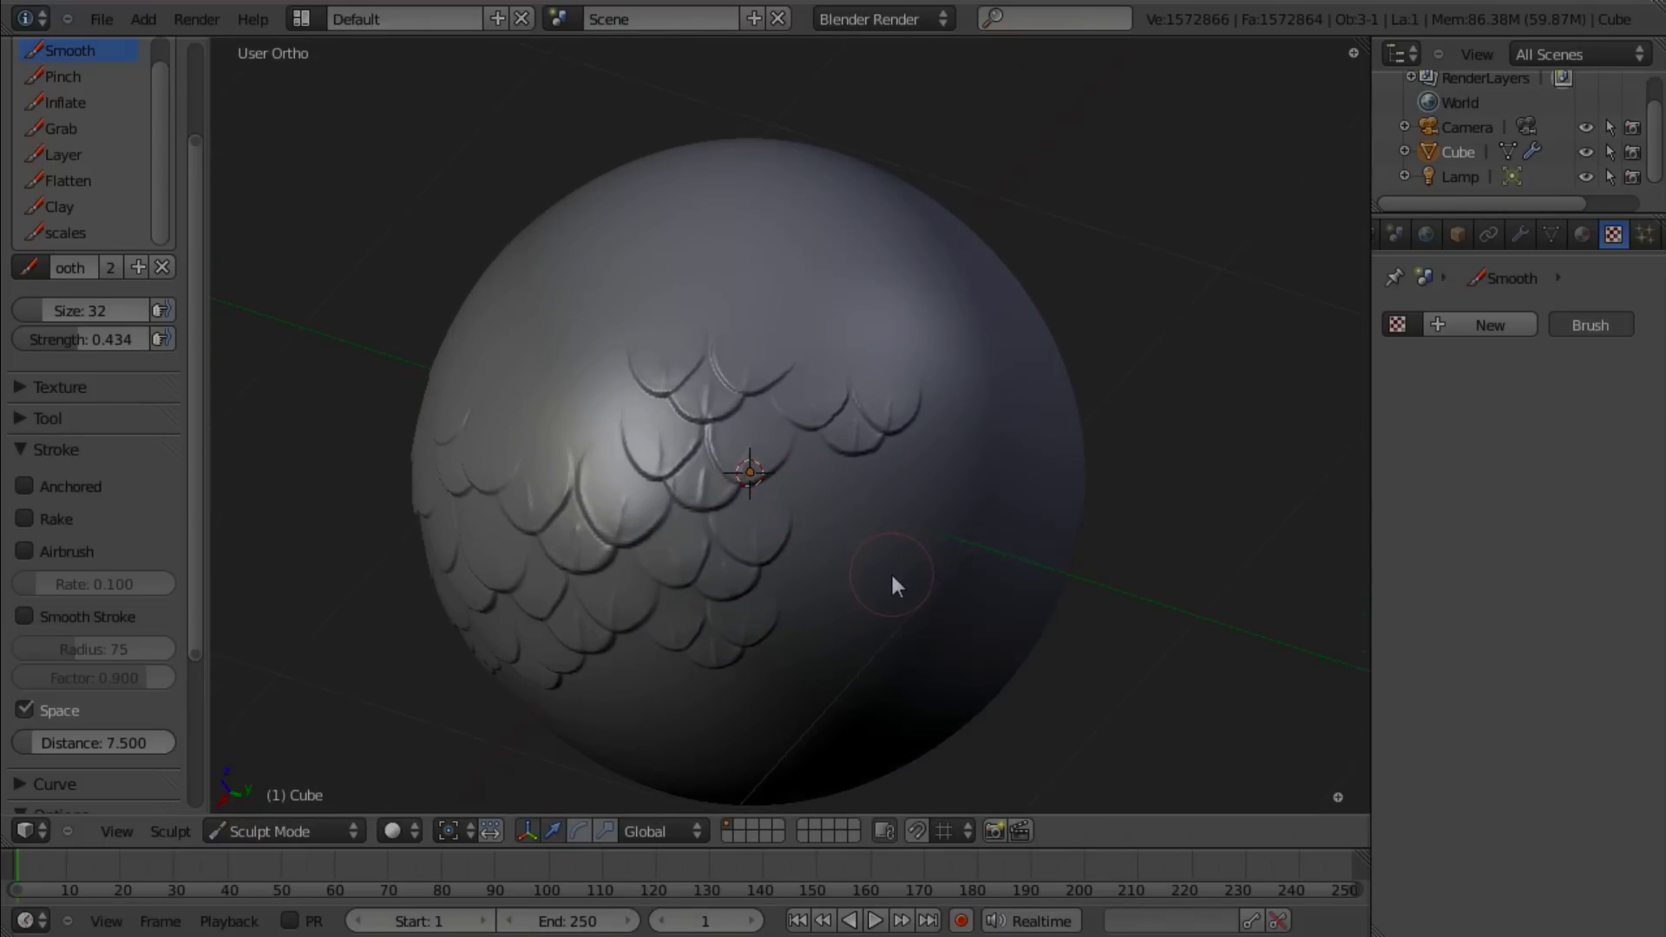